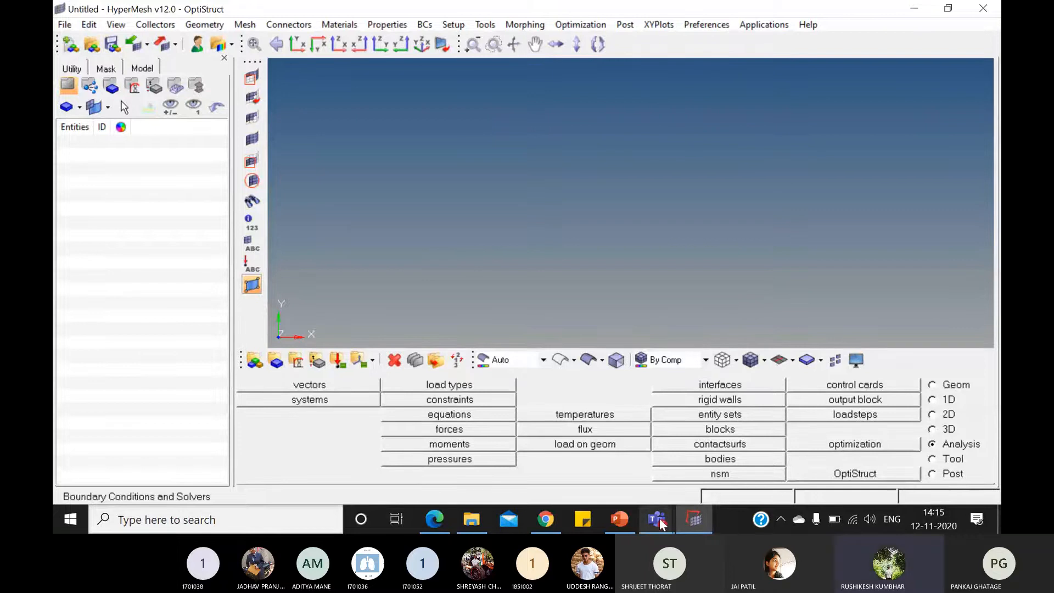
- Consult the frame picture in PowerPoint, return to HyperMesh and create a node at x 0, y 0, z 0
mouse_move(661, 525)
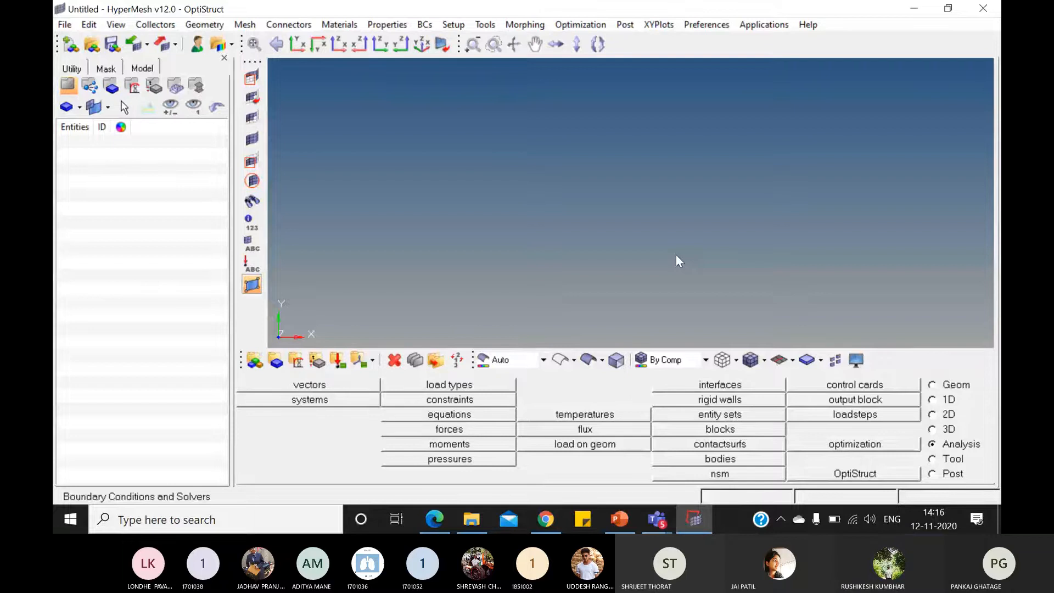
left_click(628, 518)
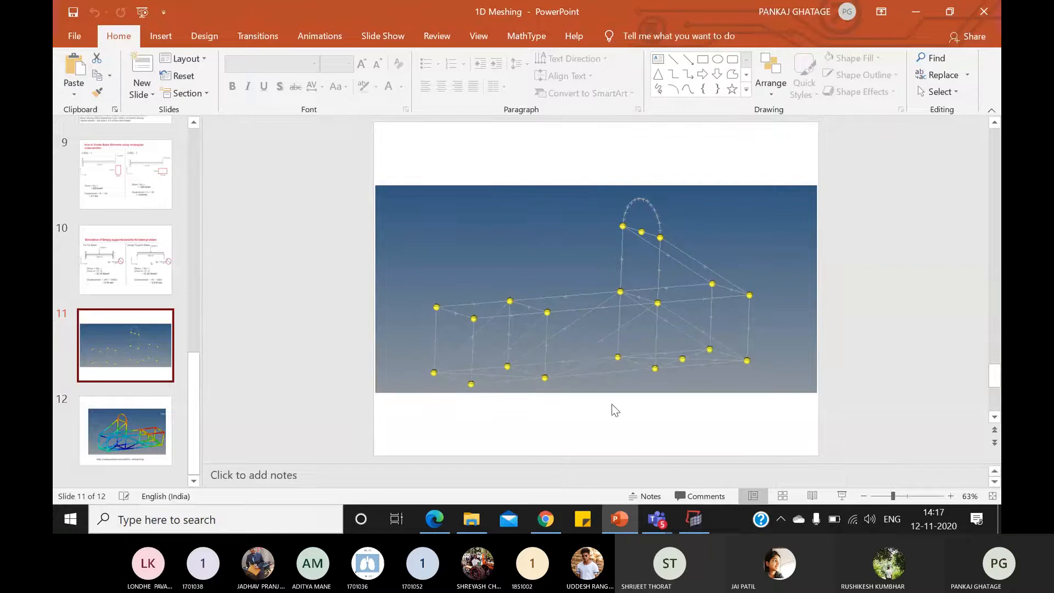
left_click(697, 525)
left_click(932, 385)
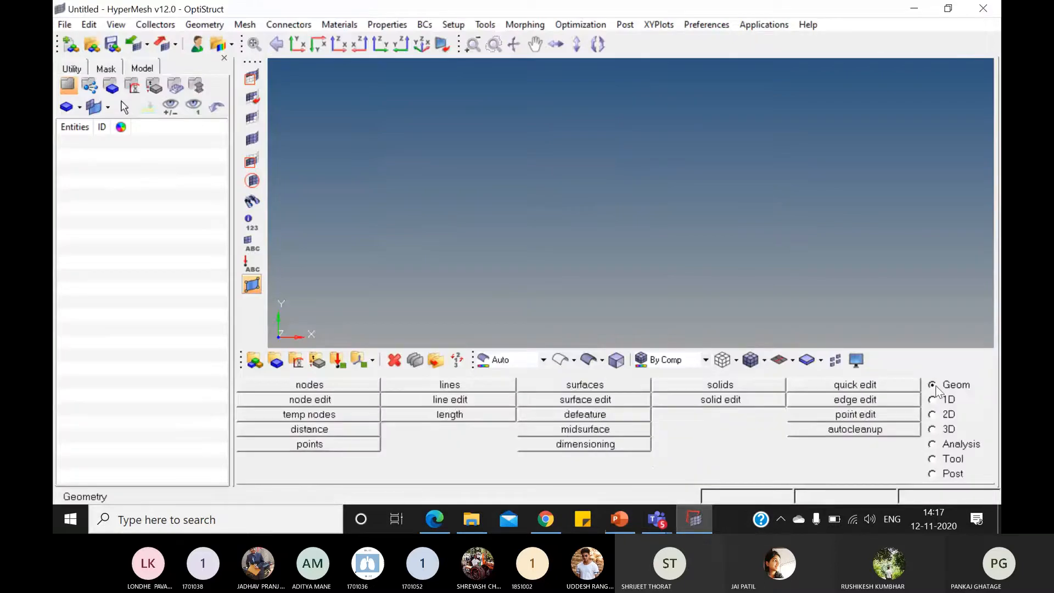
left_click(338, 387)
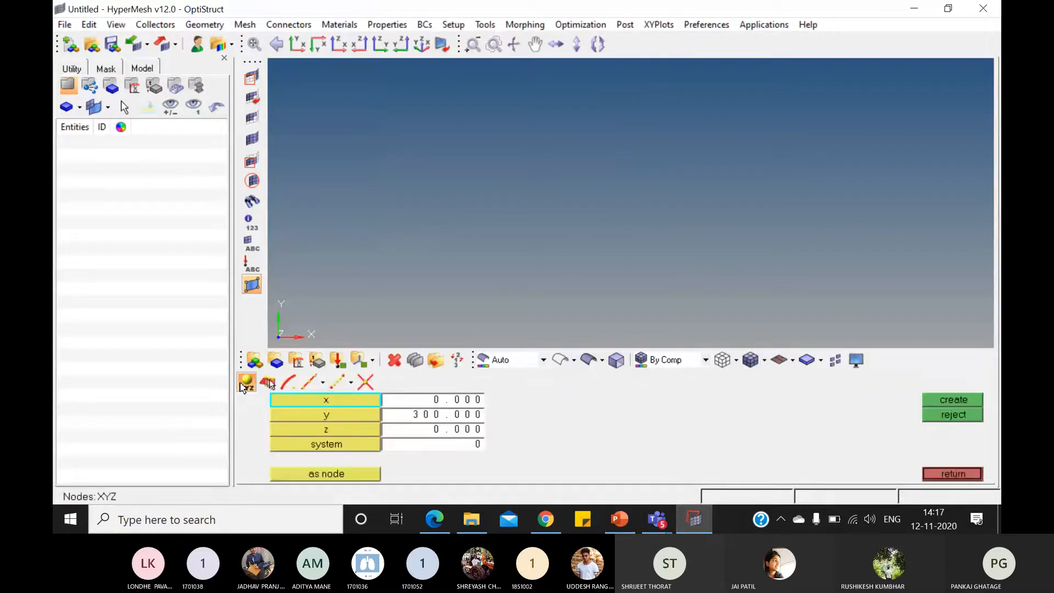
left_click(430, 413)
type("0")
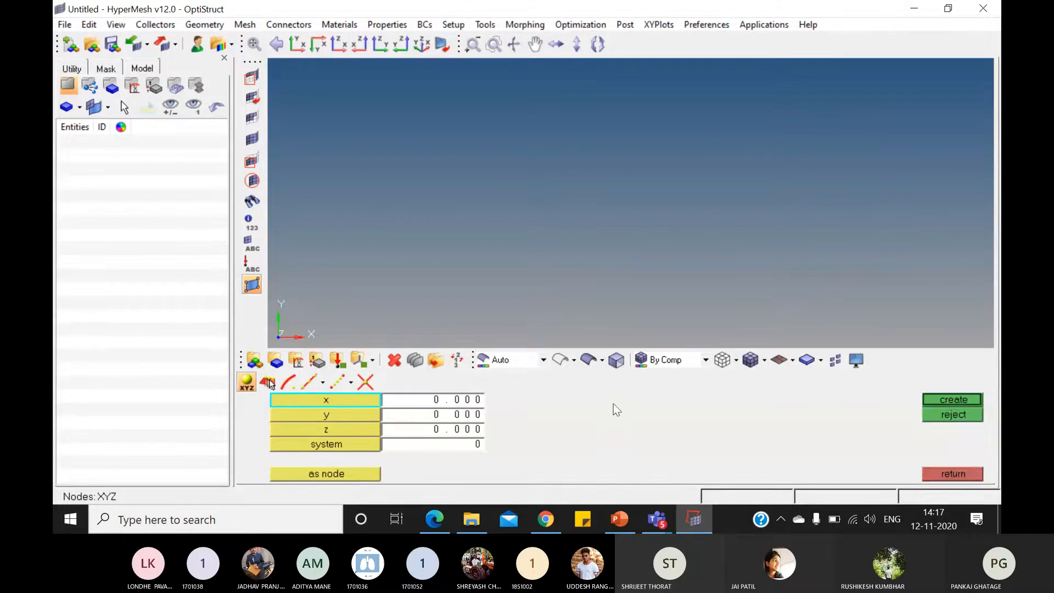
left_click(947, 398)
left_click(254, 45)
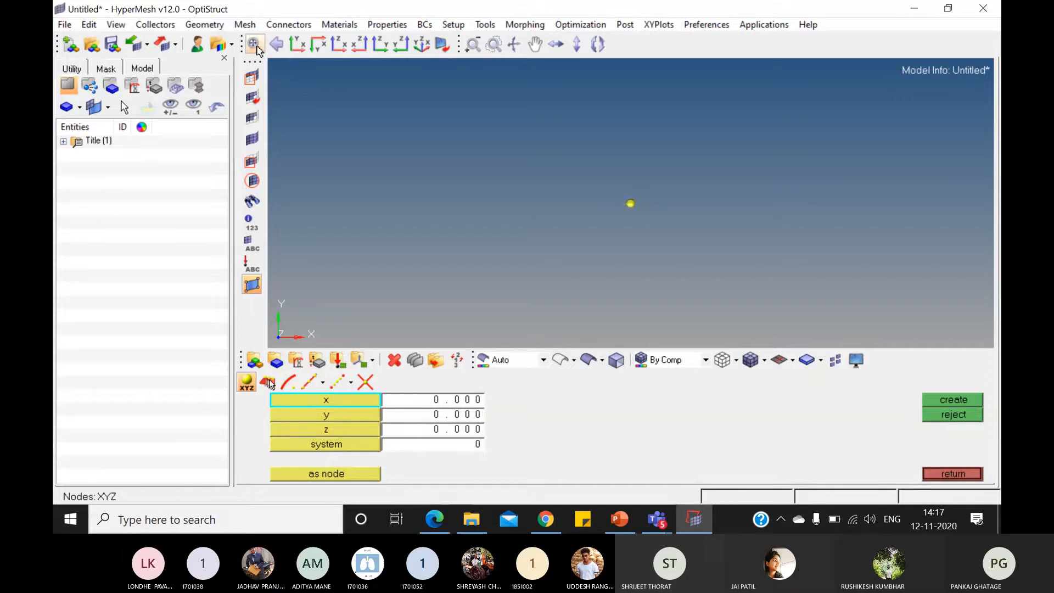
- Create a second node at x 300, y 0, z 0
left_click(439, 404)
type("300")
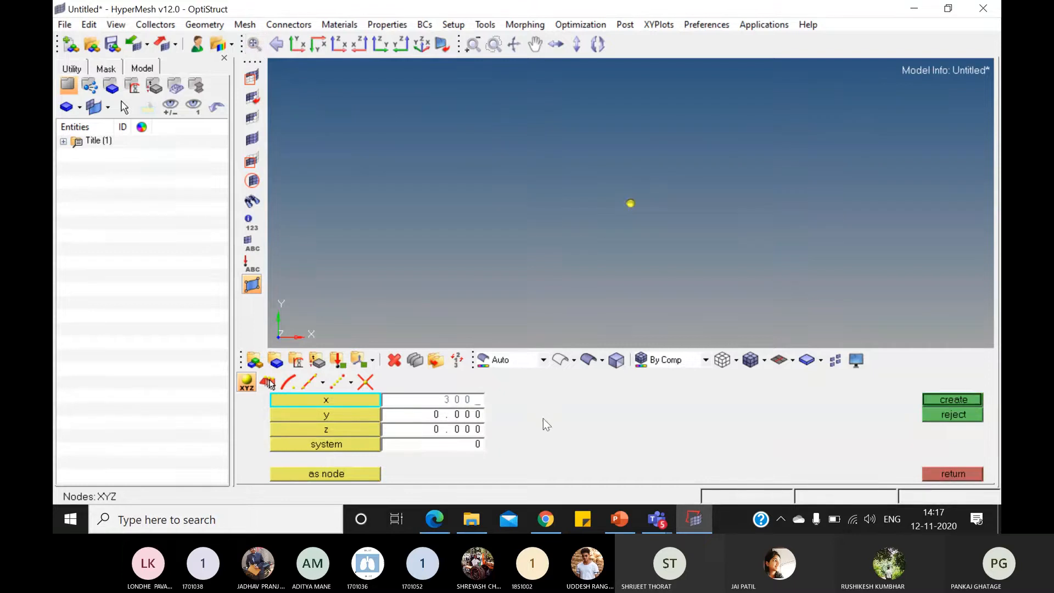
key("Return")
left_click(953, 401)
key("f")
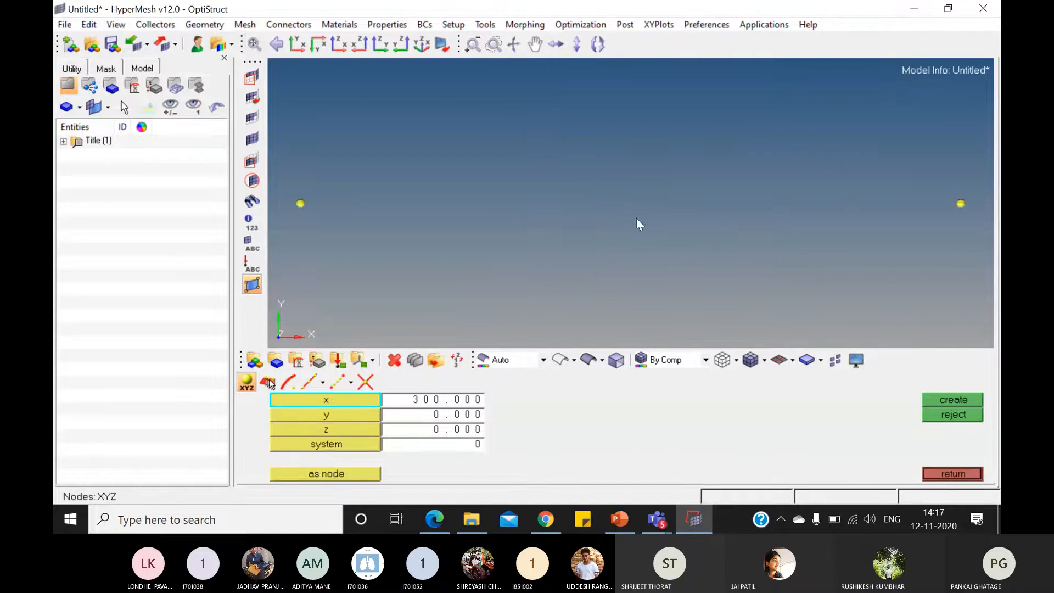
- Create a third node at x 300, y 300, z 0
left_click(451, 416)
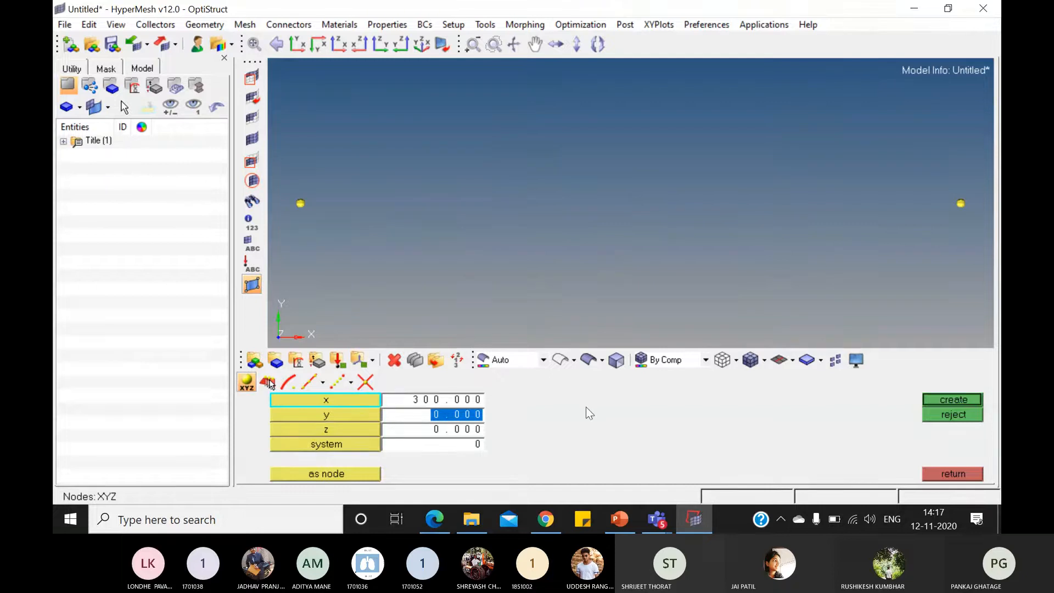
type("300")
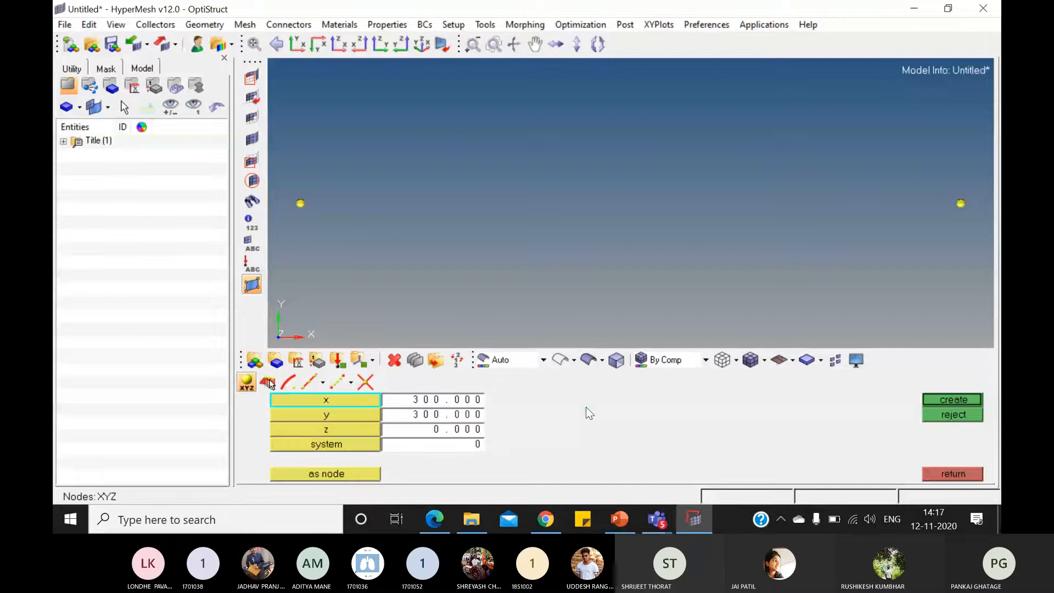
key("Return")
left_click(252, 47)
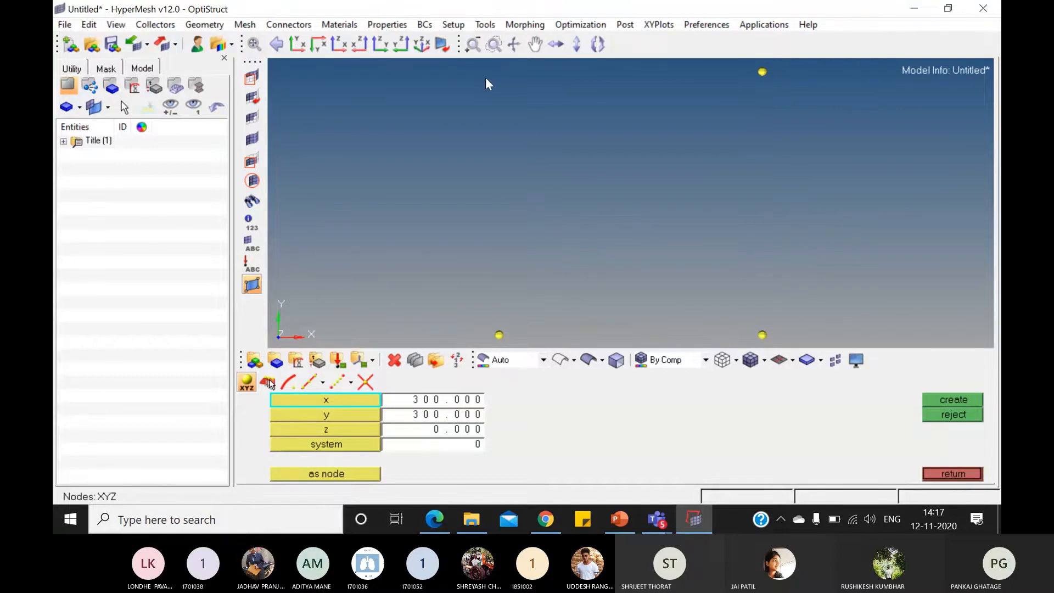
- Create the fourth corner node at x 0, y 300, z 0
left_click(429, 401)
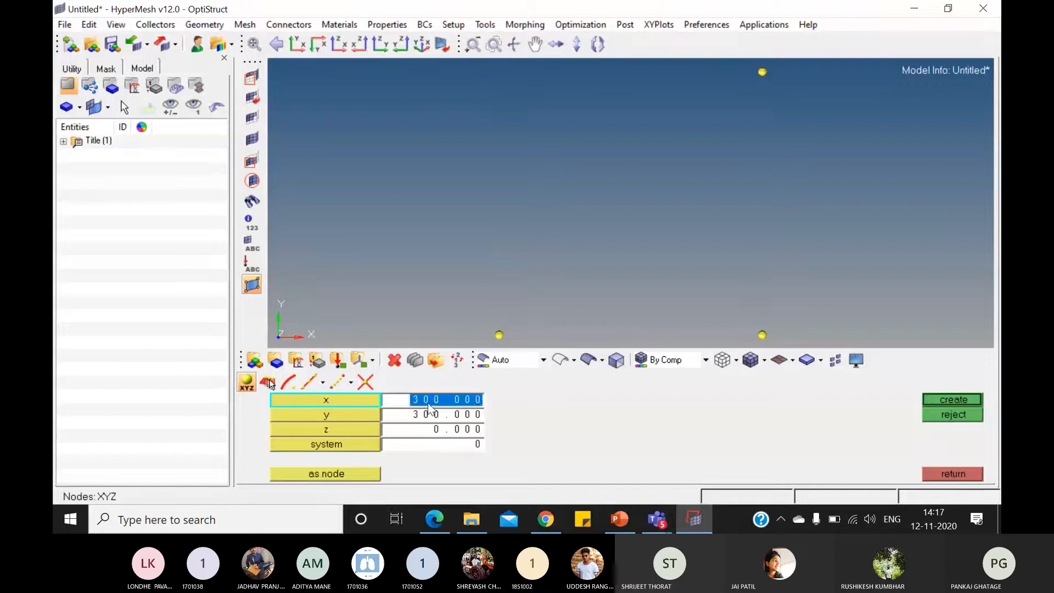
type("0")
left_click(972, 402)
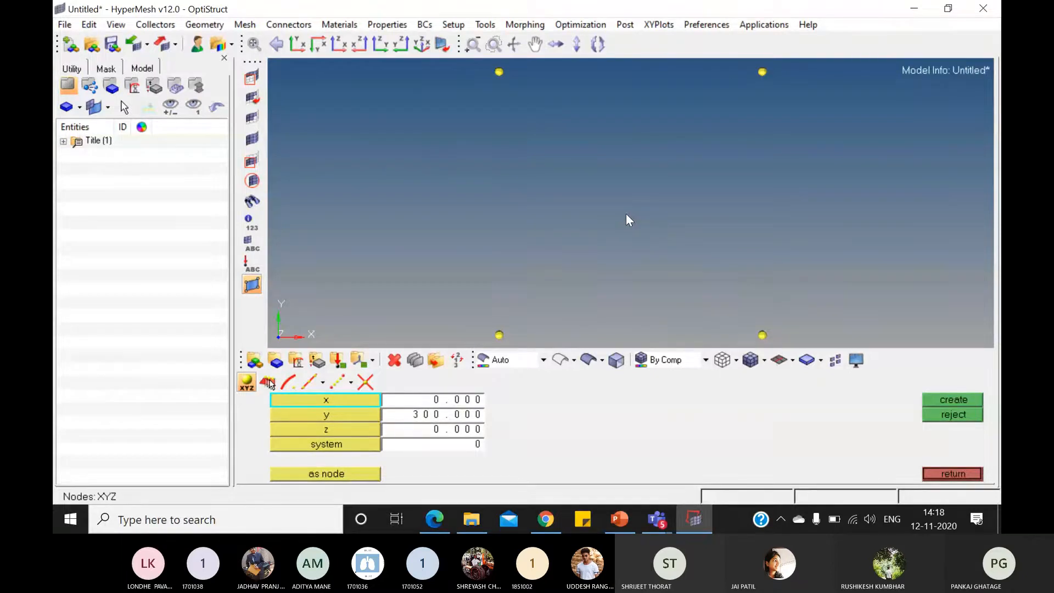
- Examine the square of four nodes from an oblique angle and leave node creation
mouse_move(627, 214)
left_mouse_down("ctrl")
mouse_move(624, 203)
mouse_move(561, 214)
mouse_move(618, 204)
mouse_move(559, 228)
left_mouse_up("ctrl")
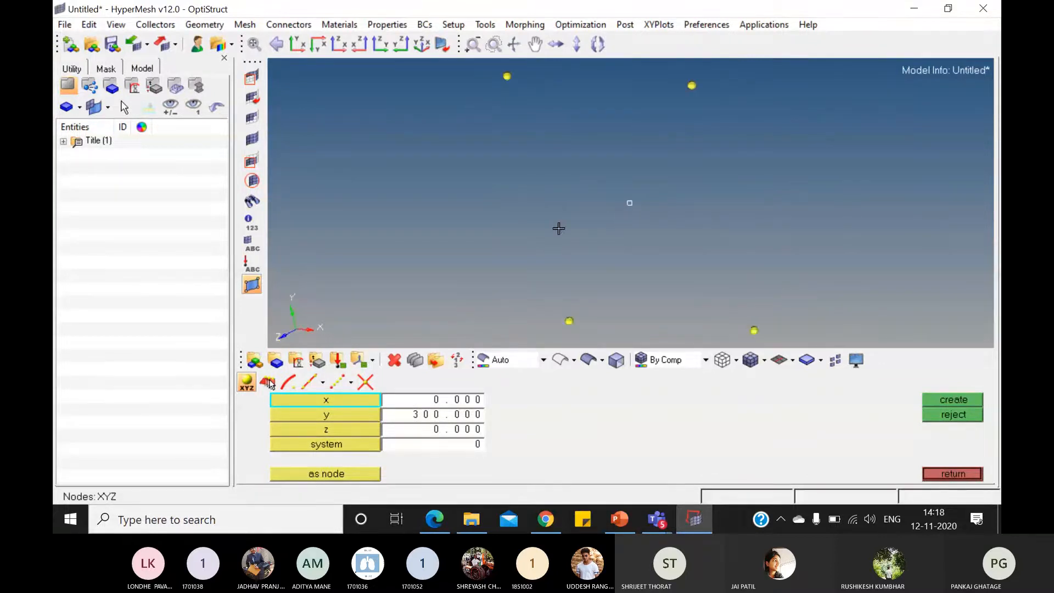
scroll(559, 228, "down", 3, "ctrl")
scroll(560, 229, "up", 1, "ctrl")
scroll(559, 228, "down", 1, "ctrl")
scroll(559, 229, "up", 2, "ctrl")
scroll(559, 228, "down", 2, "ctrl")
scroll(559, 229, "up", 1, "ctrl")
scroll(559, 228, "down", 1, "ctrl")
scroll(559, 228, "up", 1, "ctrl")
scroll(559, 228, "down", 1, "ctrl")
mouse_move(559, 228)
left_mouse_down("ctrl")
mouse_move(687, 221)
mouse_move(629, 229)
mouse_move(643, 233)
mouse_move(694, 197)
mouse_move(692, 207)
left_mouse_up("ctrl")
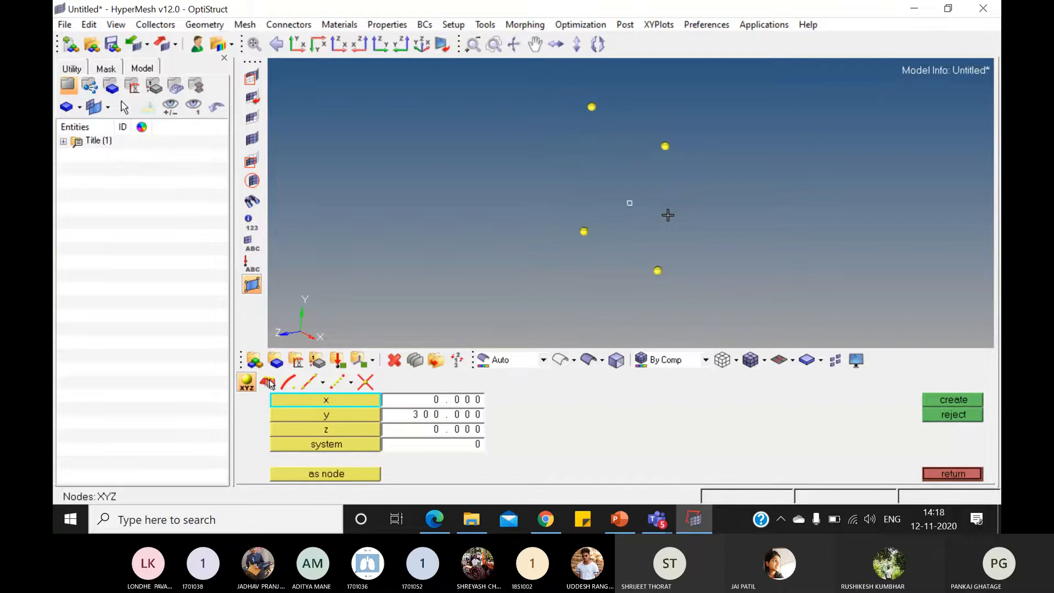
mouse_move(668, 215)
right_mouse_down("ctrl")
mouse_move(516, 261)
mouse_move(725, 214)
mouse_move(480, 258)
mouse_move(478, 283)
mouse_move(689, 235)
mouse_move(618, 239)
mouse_move(443, 289)
mouse_move(690, 216)
mouse_move(598, 224)
mouse_move(496, 262)
mouse_move(505, 265)
right_mouse_up("ctrl")
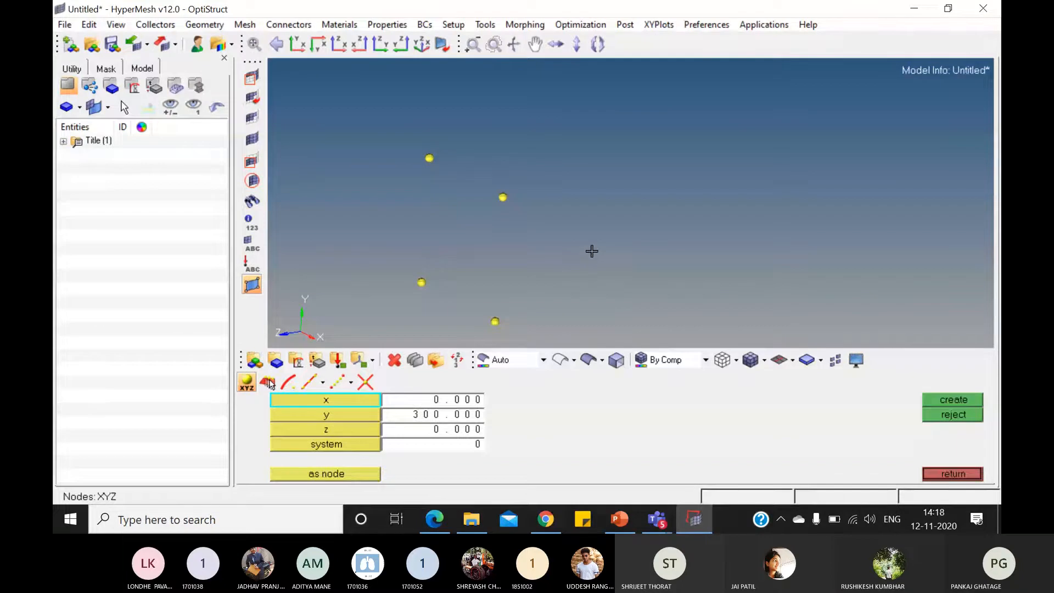
left_click(963, 474)
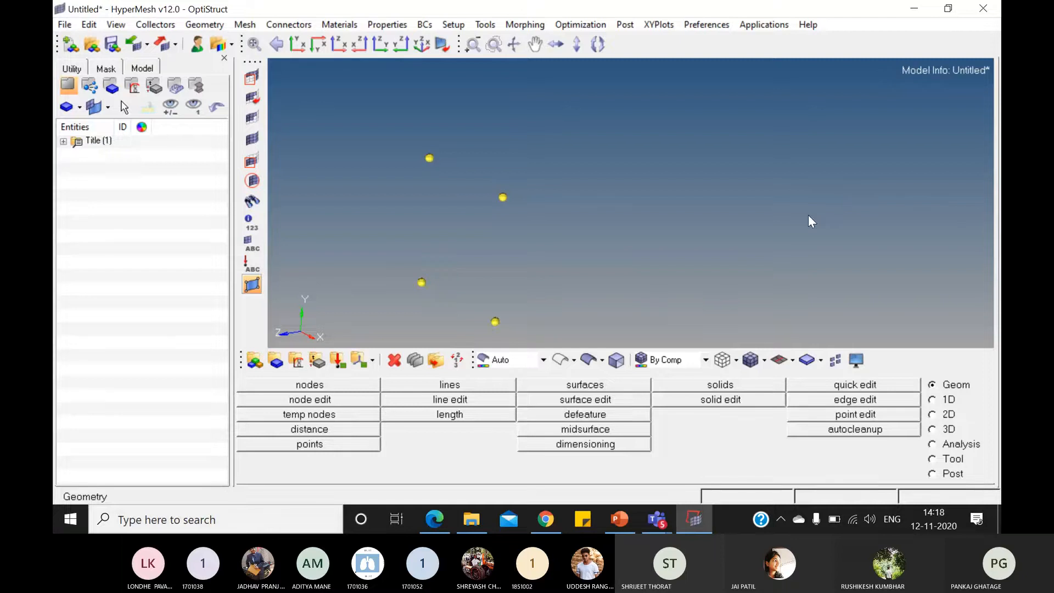
- Start the Translate tool for nodes and select all four corner nodes
left_click(932, 459)
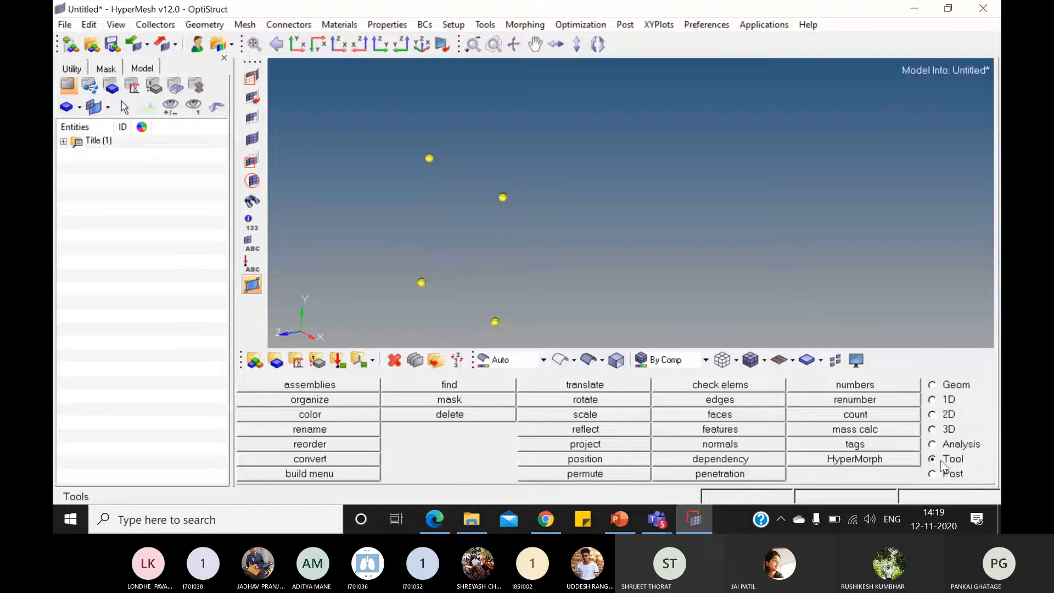
left_click(601, 385)
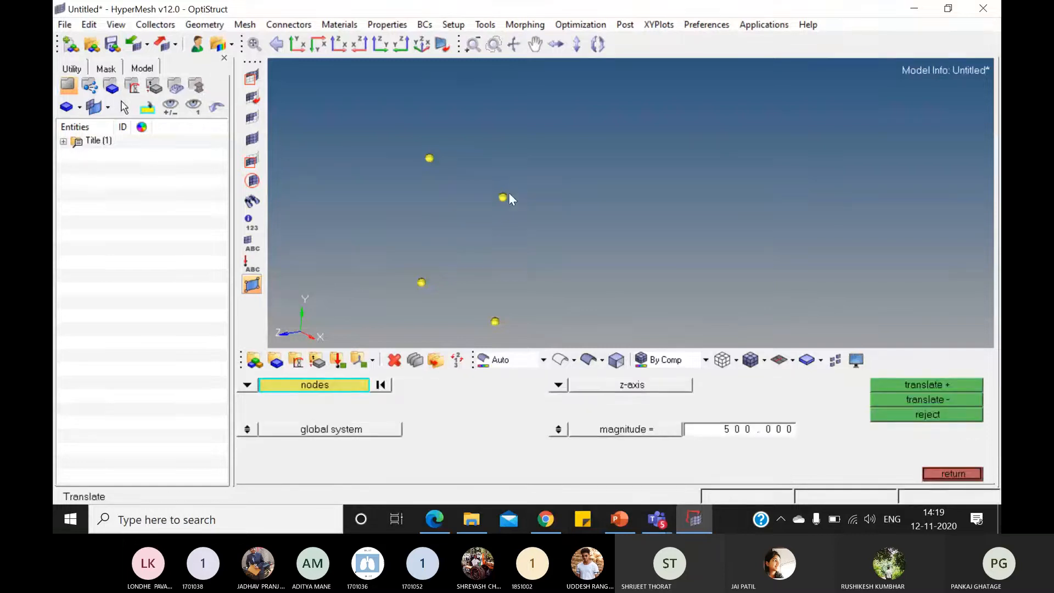
left_click(247, 385)
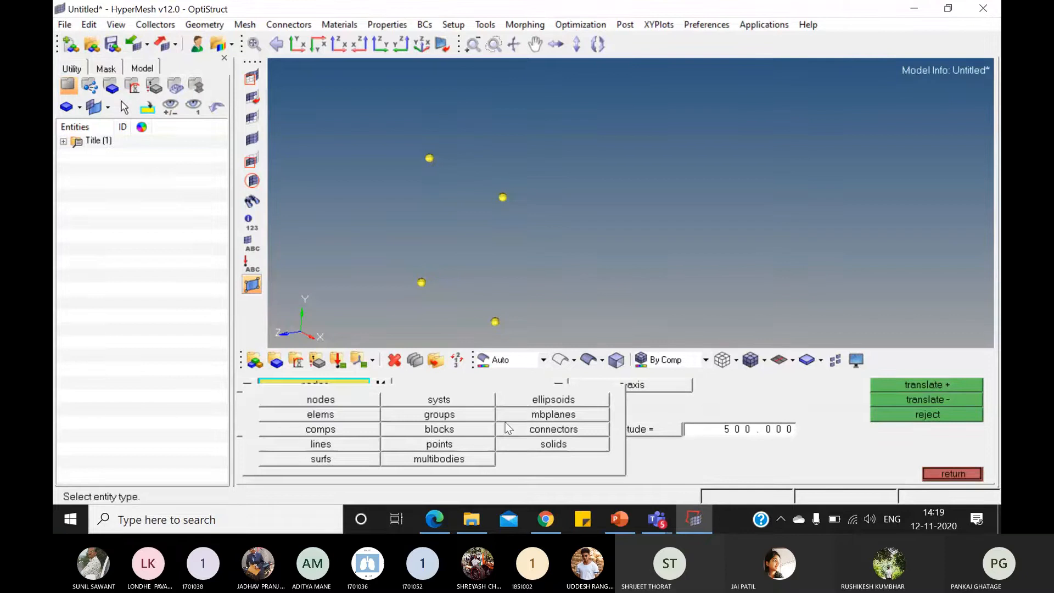
left_click(247, 385)
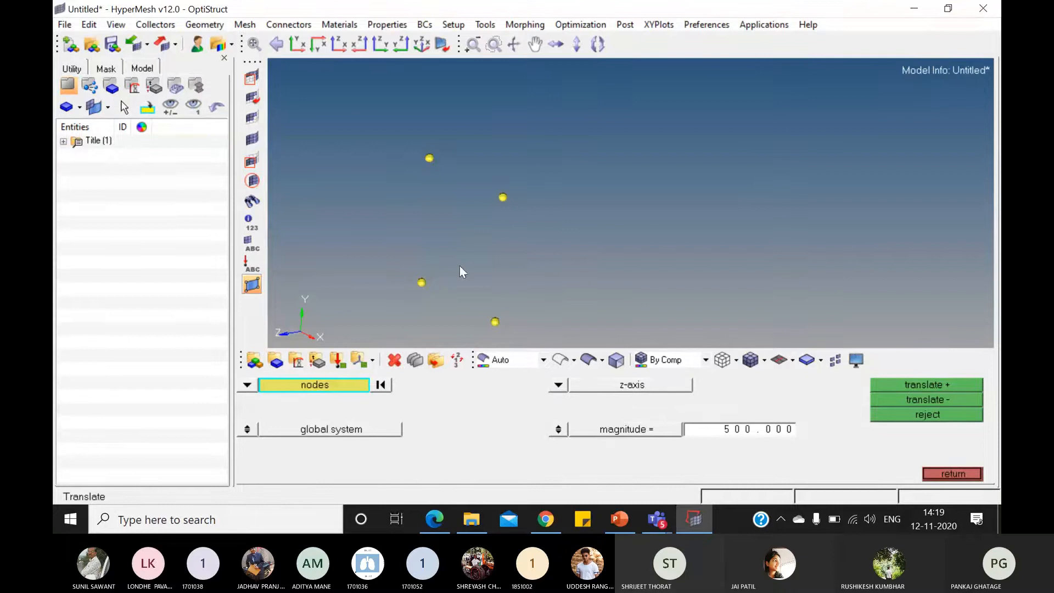
left_click(429, 159)
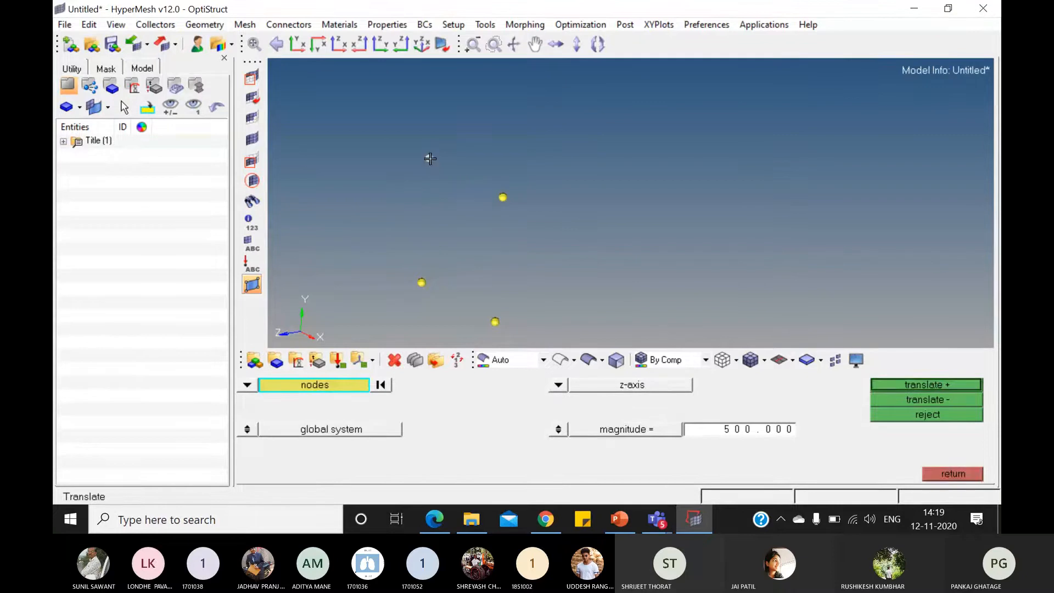
left_click(502, 197)
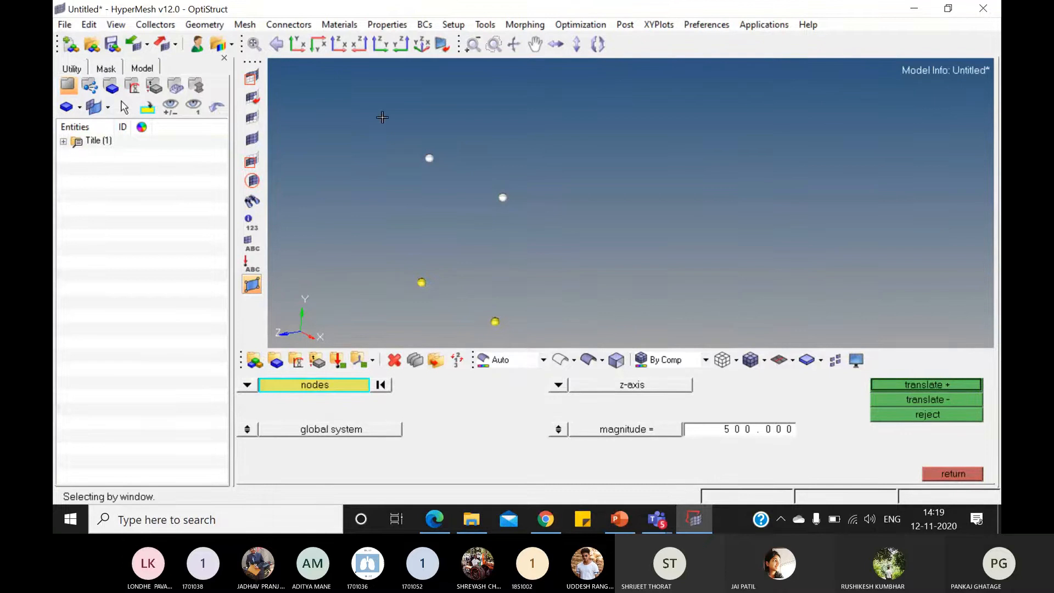
left_click_drag(381, 118, 522, 334, "shift")
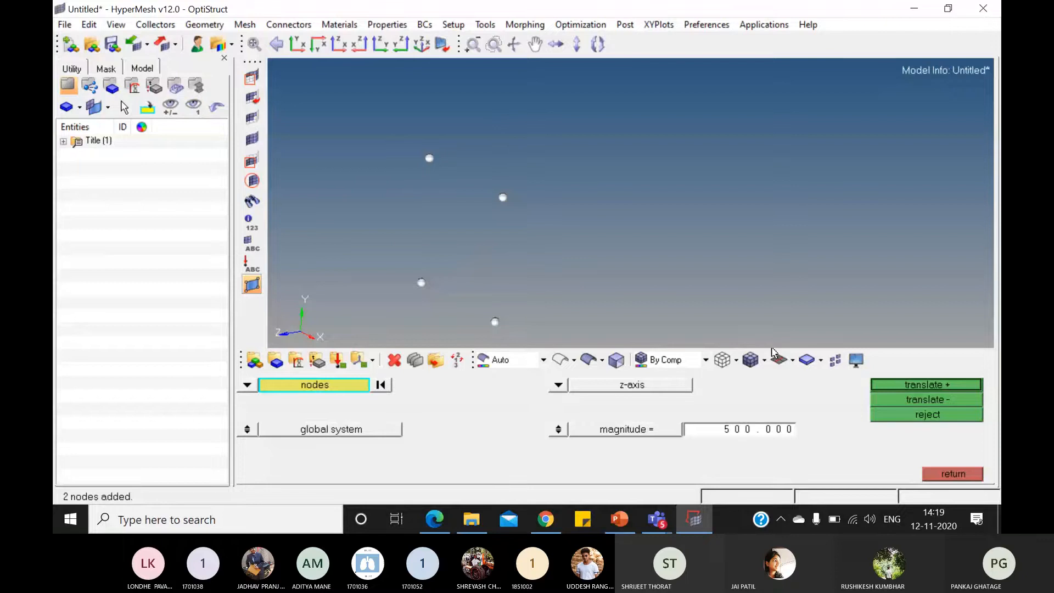
- Define the translation along the z-axis with a magnitude of 400, checking the frame picture in PowerPoint
left_click(559, 384)
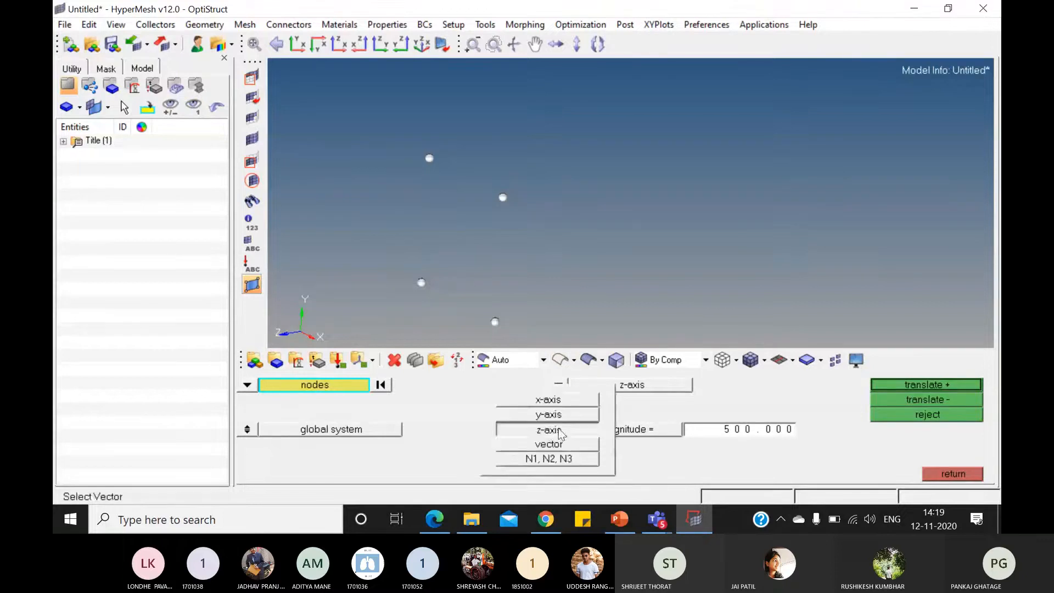
left_click(549, 430)
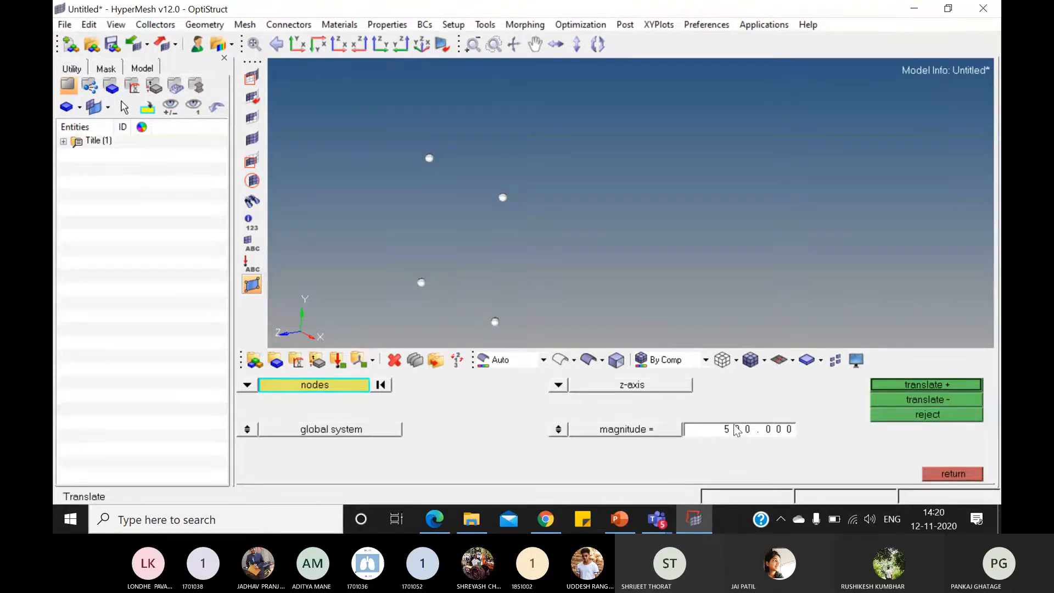
left_click(623, 518)
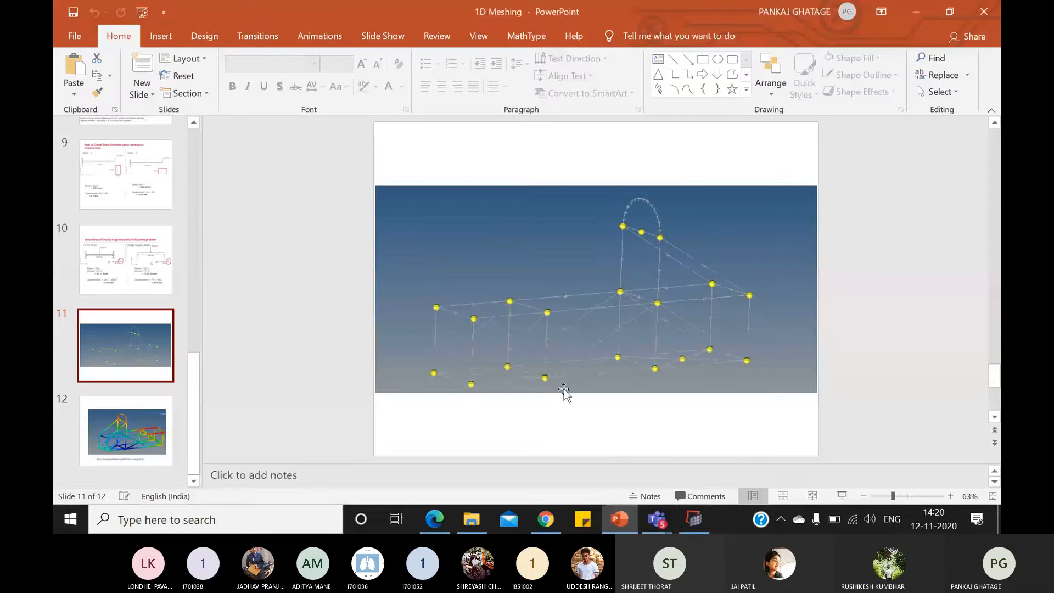
left_click(624, 515)
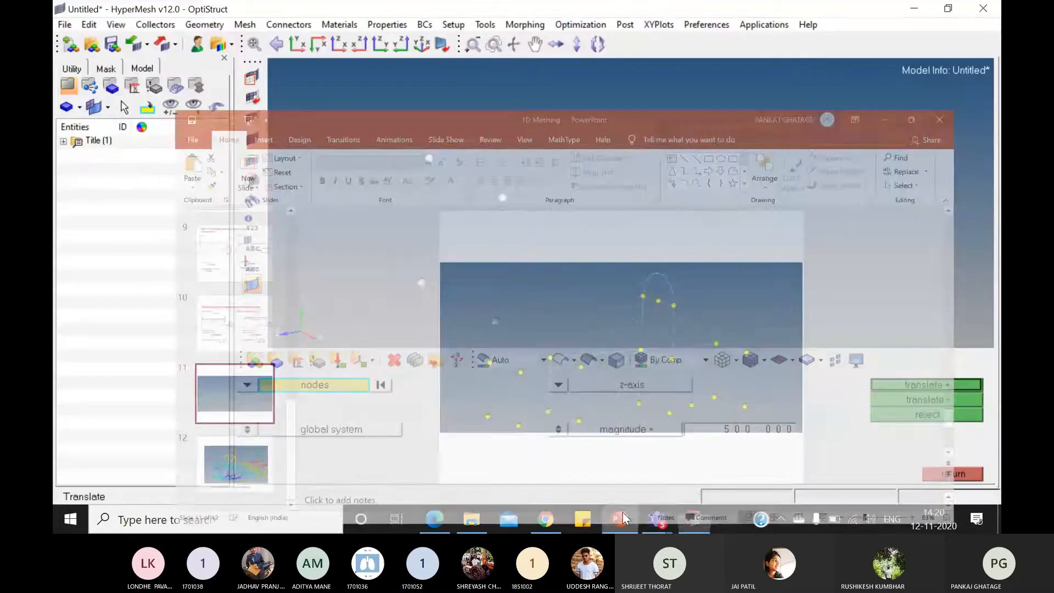
left_click(751, 434)
type("400")
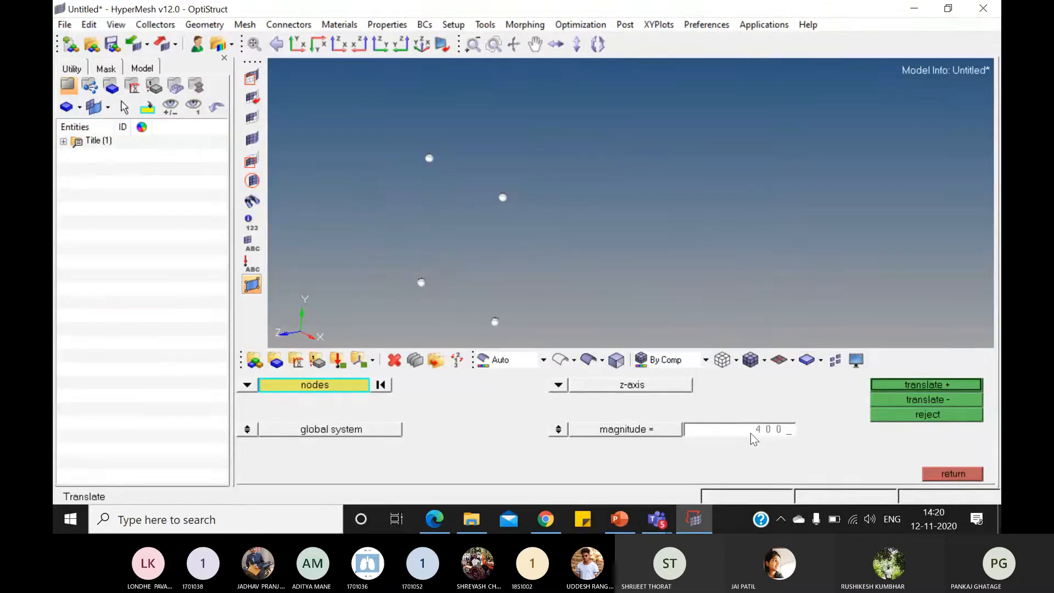
key("Return")
- Duplicate the four selected nodes and translate the copies so they lie 400 from the originals along negative z
left_click(321, 385)
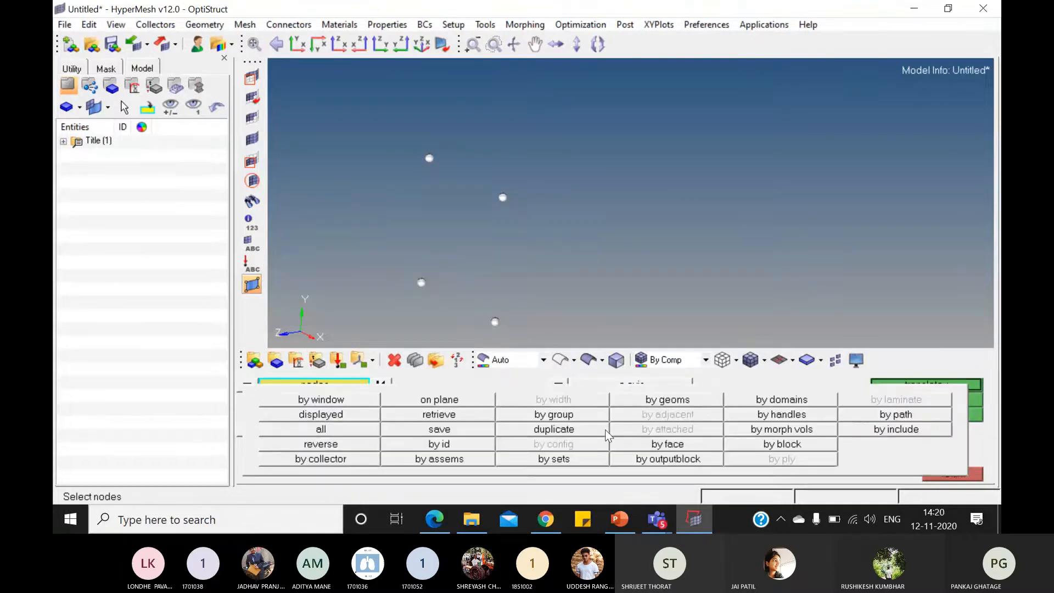
left_click(553, 430)
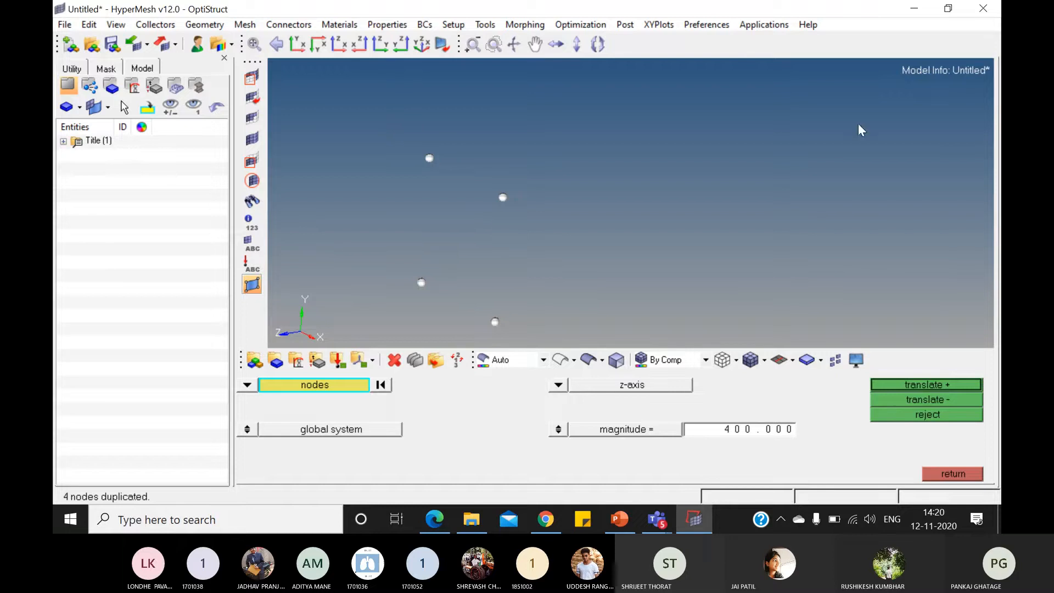
left_click(930, 384)
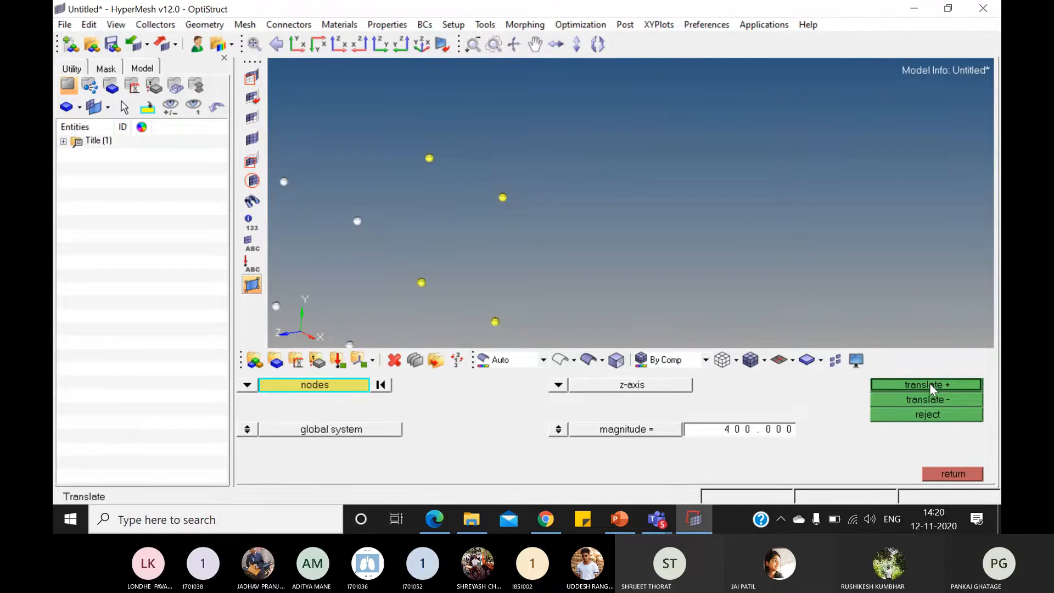
left_click(930, 399)
left_click(929, 398)
key("Escape")
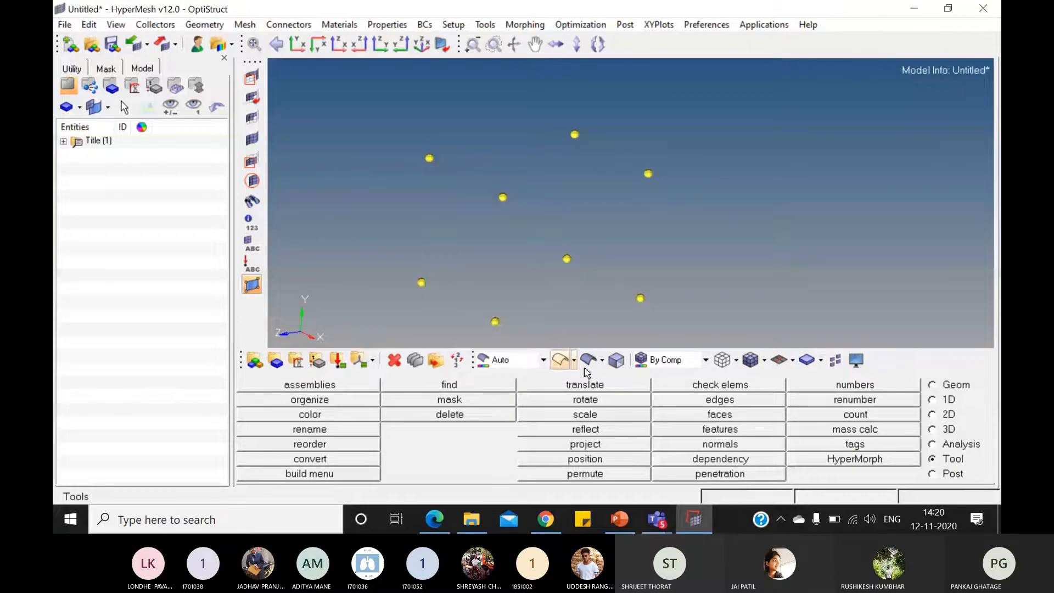
- Start creating linear lines from nodes and connect the two lower nodes of the +z square
left_click(933, 400)
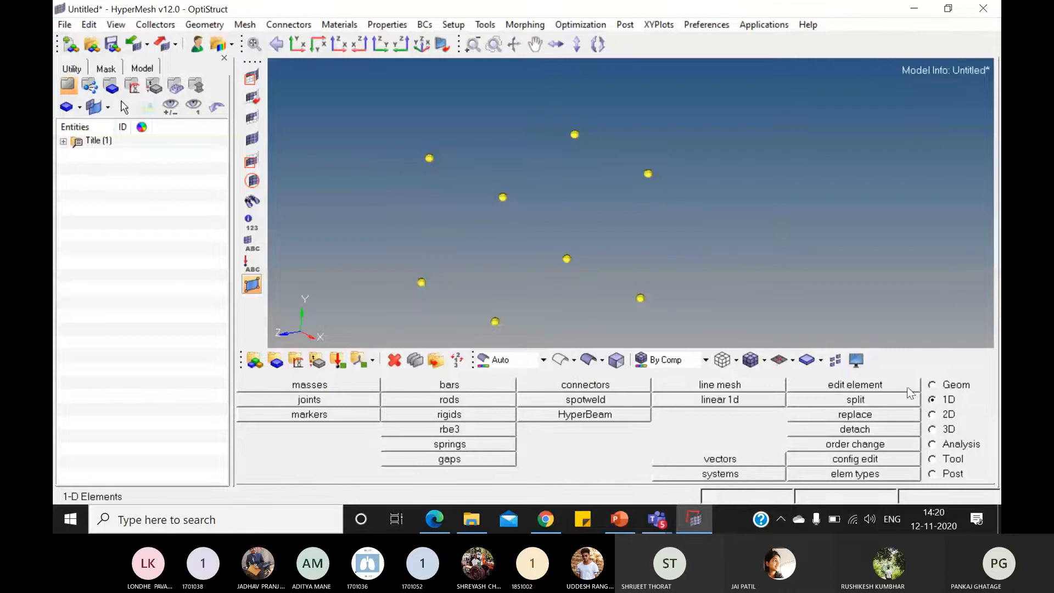
left_click(934, 385)
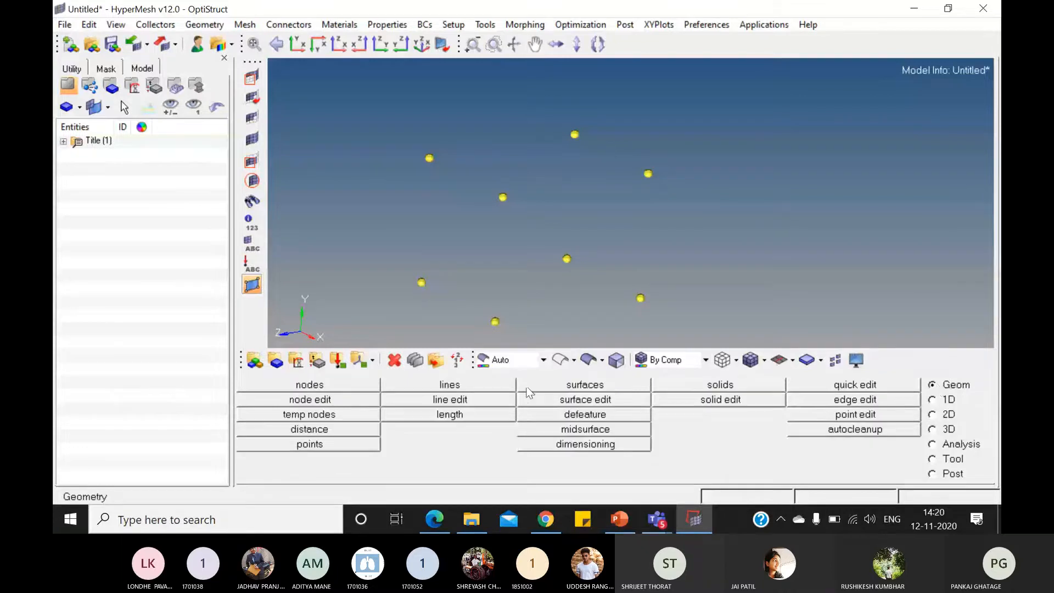
left_click(486, 386)
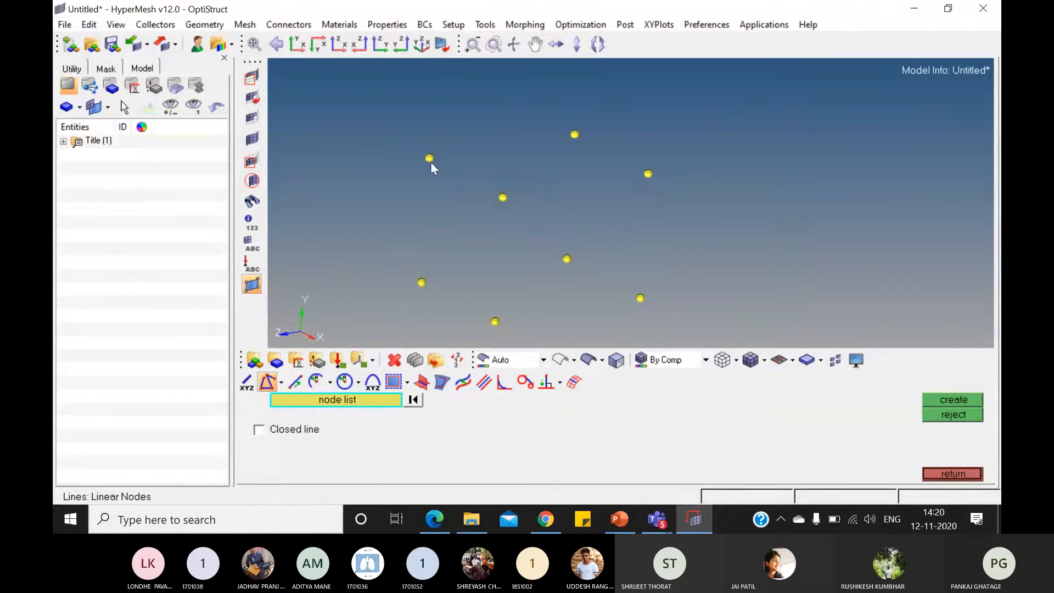
left_click(421, 282)
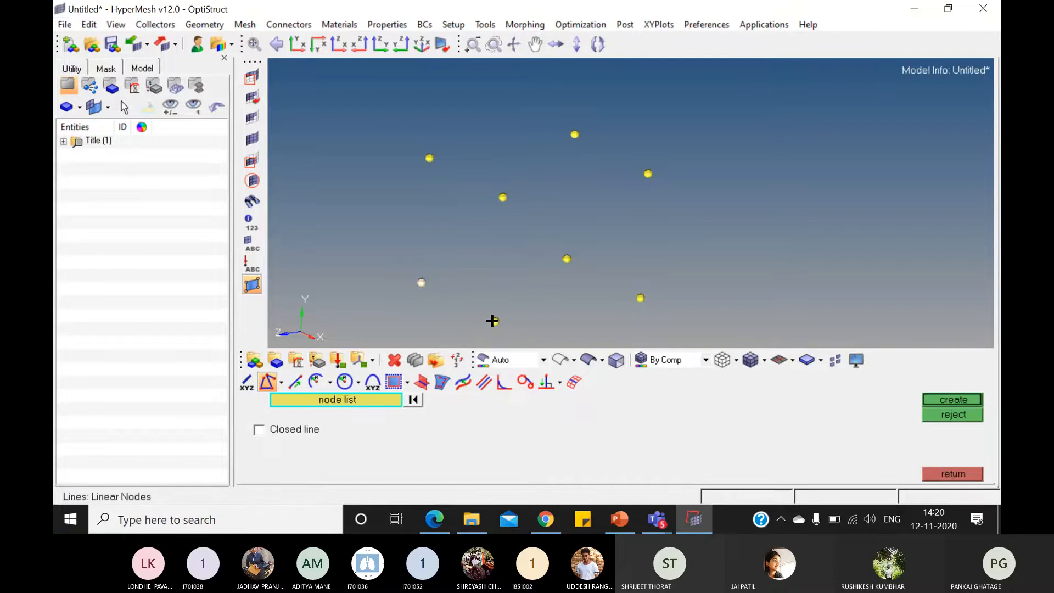
left_click(495, 321)
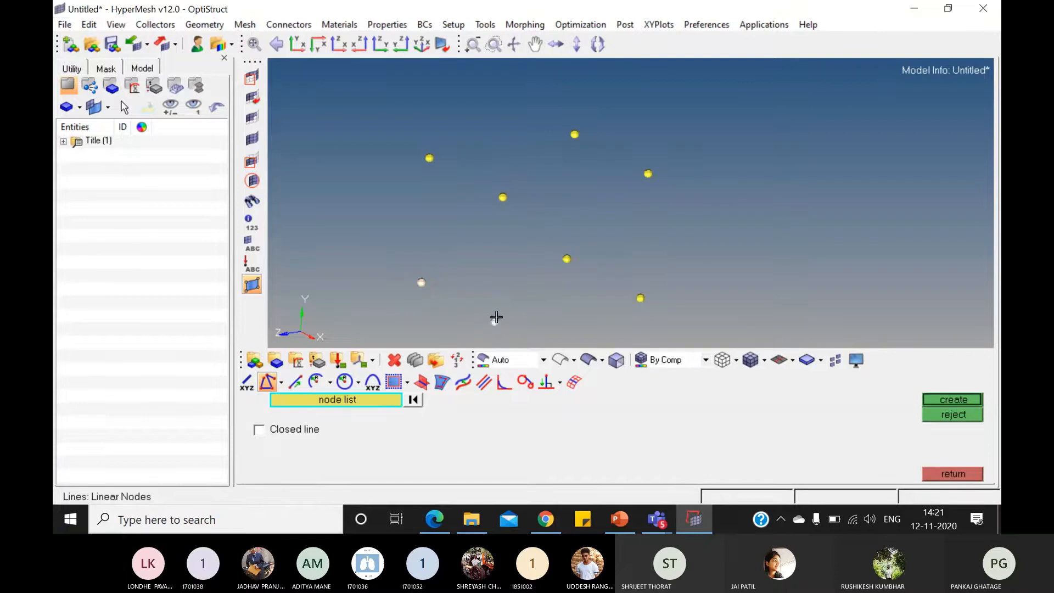
middle_click(524, 294)
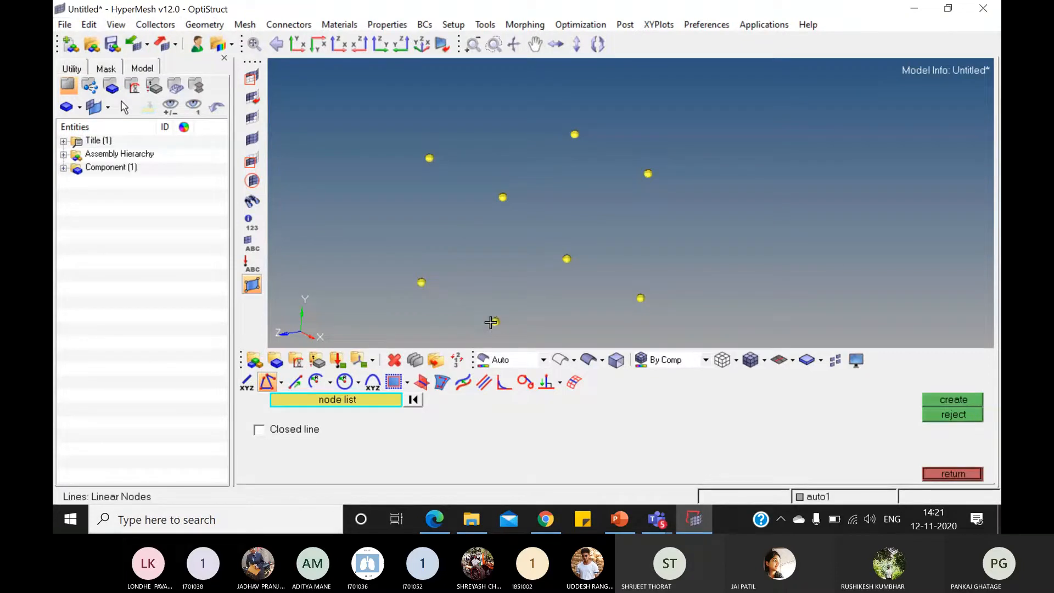
- Draw the two vertical edges and the top edge of the +z square as lines between its nodes
left_click(491, 322)
left_click(503, 198)
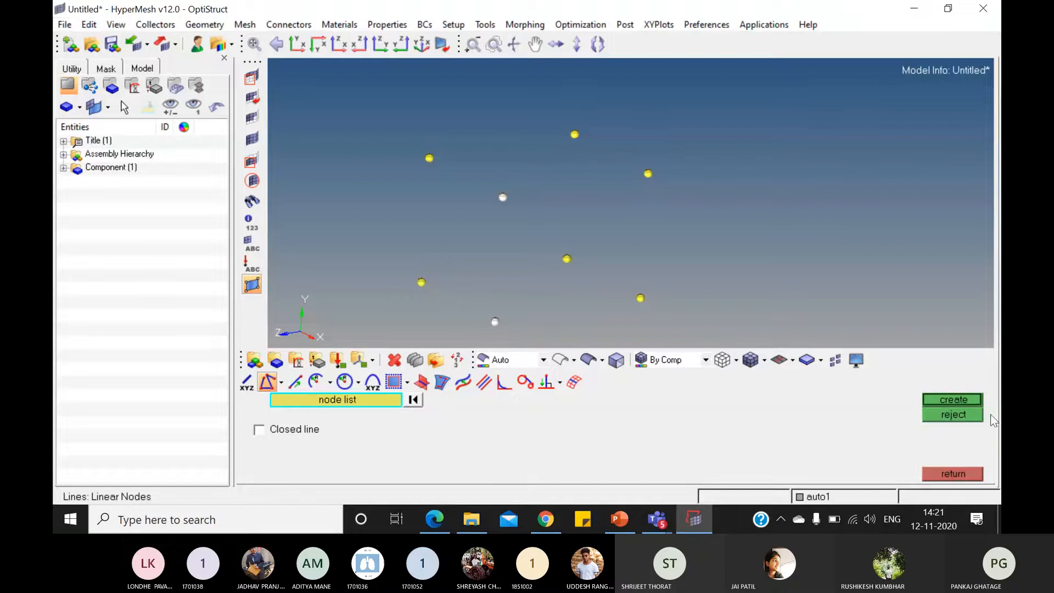
left_click(951, 401)
left_click(503, 197)
left_click(430, 158)
middle_click(456, 195)
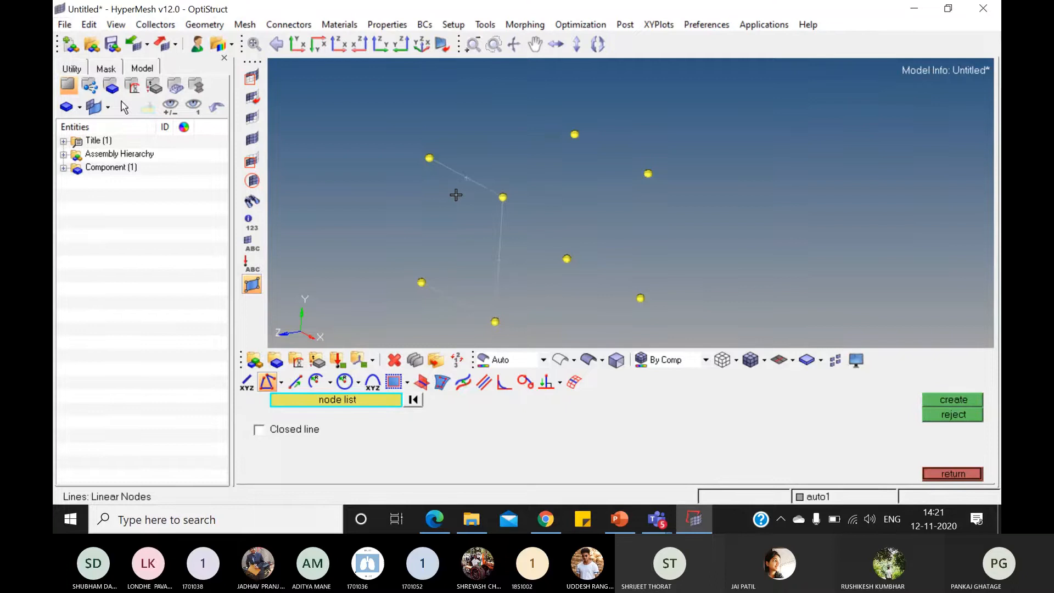
left_click(429, 158)
left_click(421, 282)
middle_click(449, 233)
- Complete the box's upper rectangle with two lines along z and the top edge of the -z square
left_click(429, 159)
left_click(573, 133)
middle_click(542, 149)
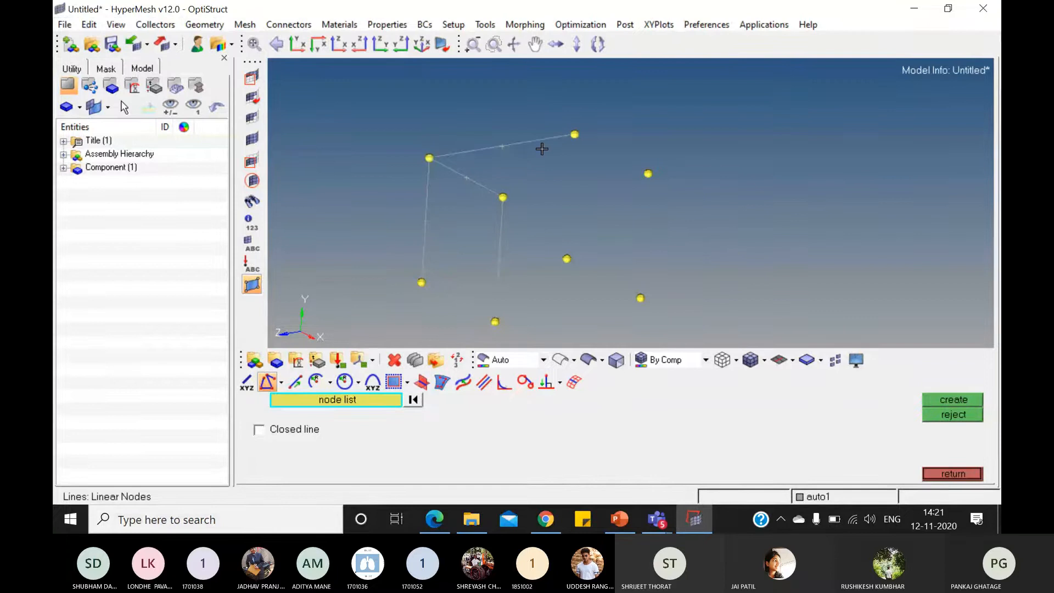
left_click(575, 134)
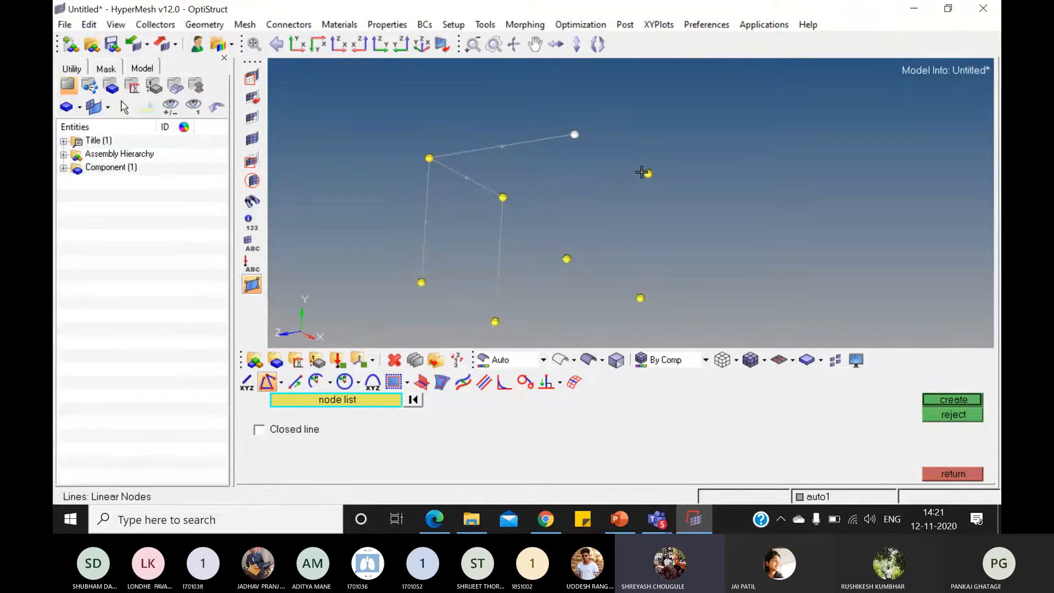
left_click(643, 173)
middle_click(629, 195)
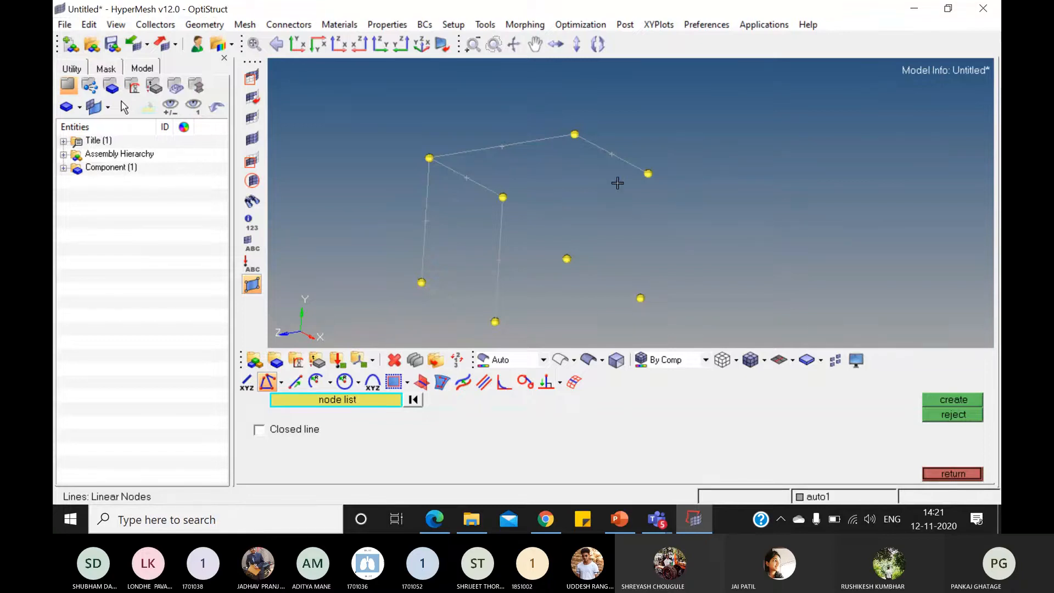
left_click(638, 177)
left_click(503, 197)
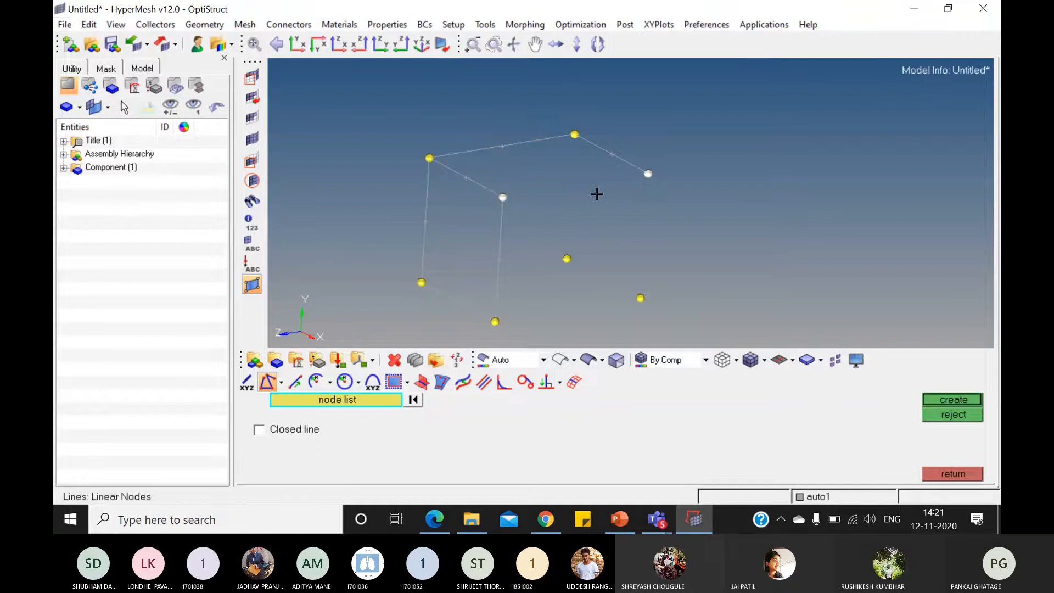
middle_click(653, 204)
- Draw the two vertical edges and the bottom edge of the -z square as lines between its nodes
left_click(567, 258)
middle_click(615, 246)
left_click(568, 260)
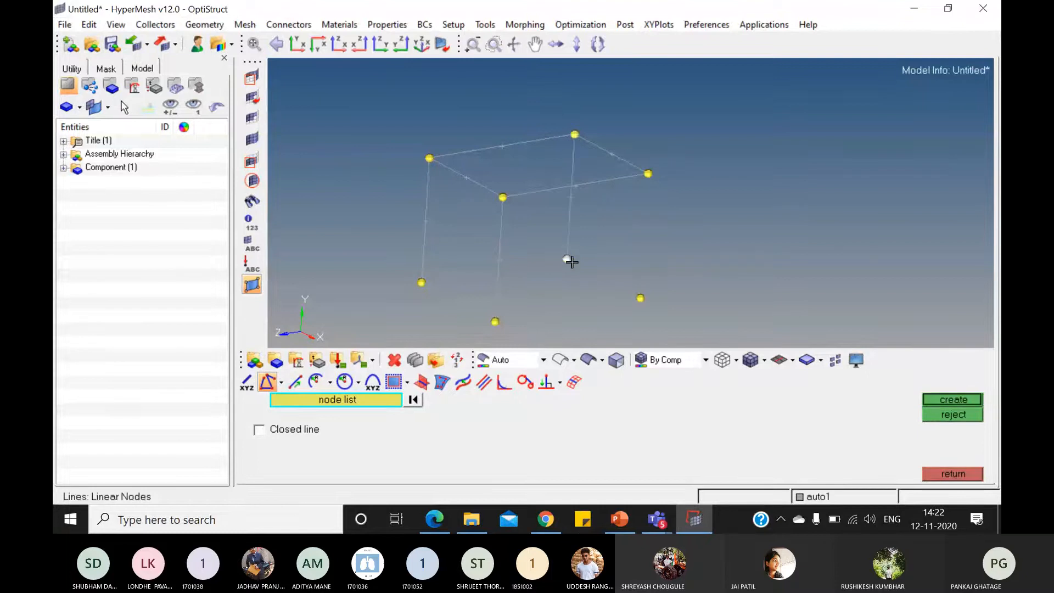
left_click(640, 296)
middle_click(649, 282)
left_click(640, 297)
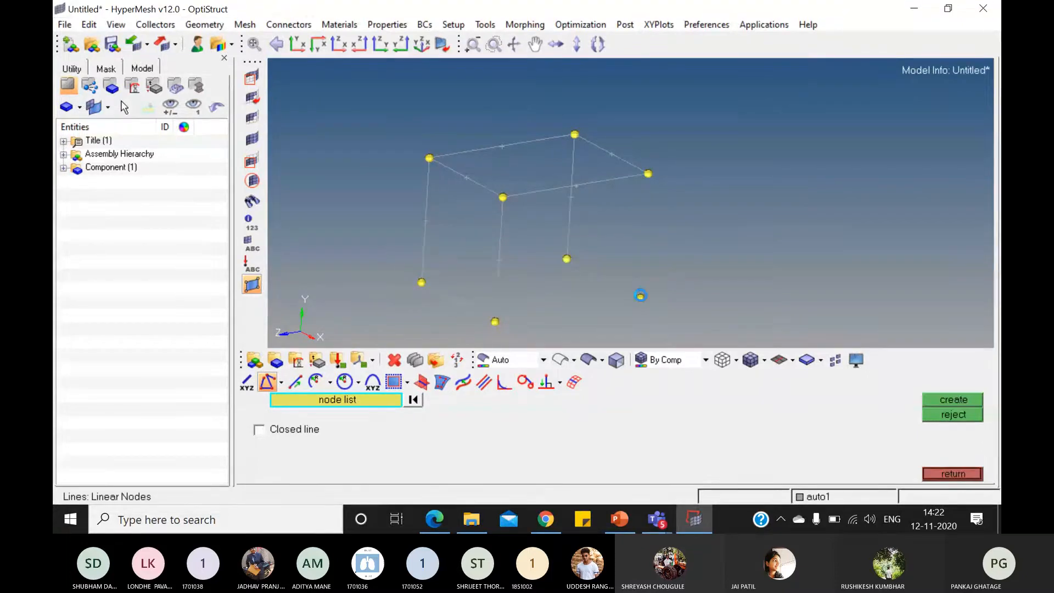
left_click(648, 174)
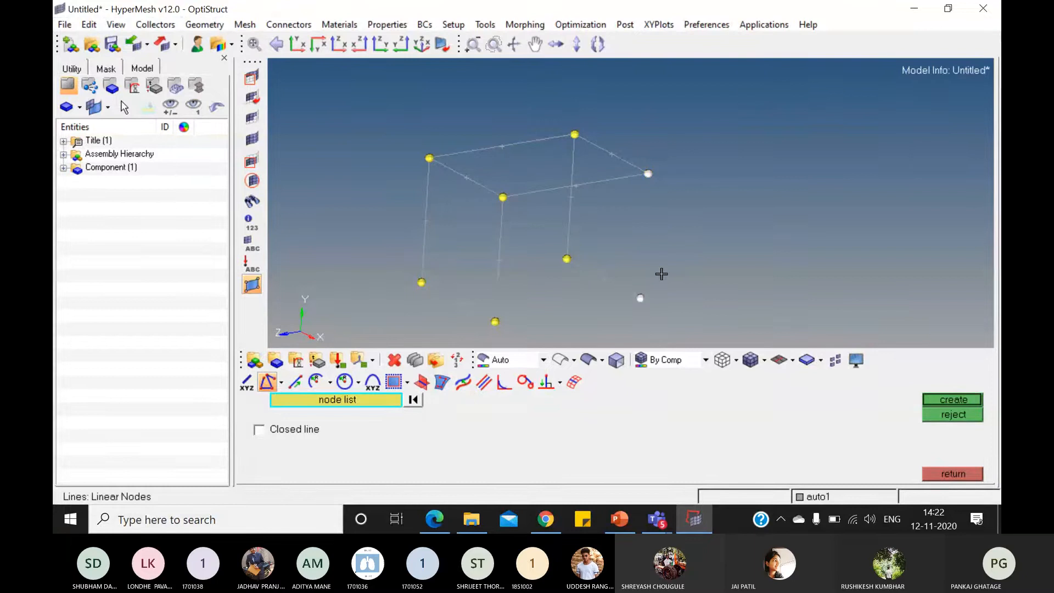
middle_click(662, 274)
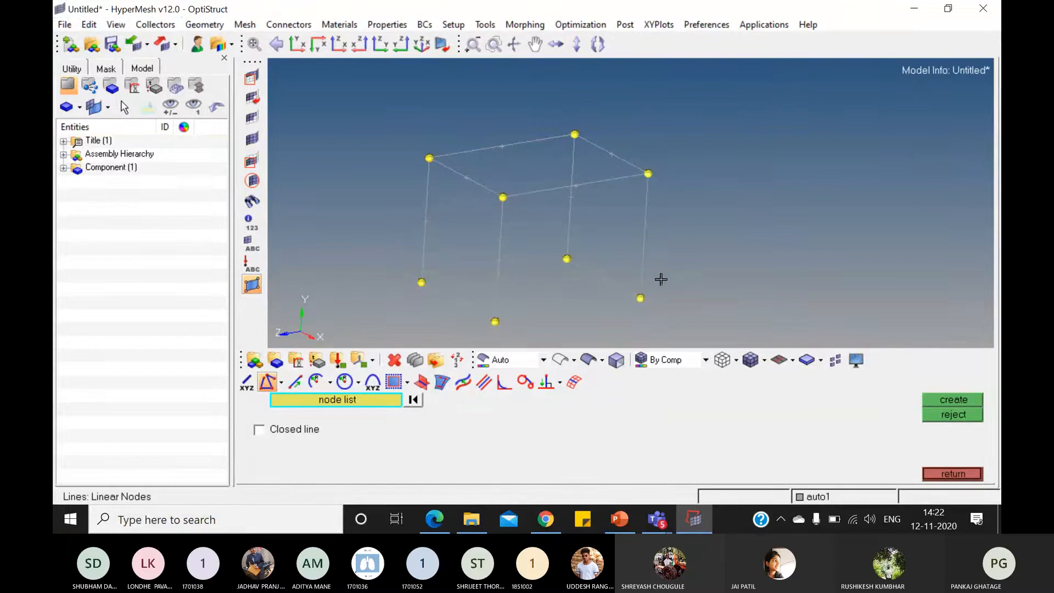
- Connect the lower nodes of the two squares with two lines along z to close the box's base
left_click(421, 281)
left_click(567, 259)
middle_click(526, 324)
left_click(495, 323)
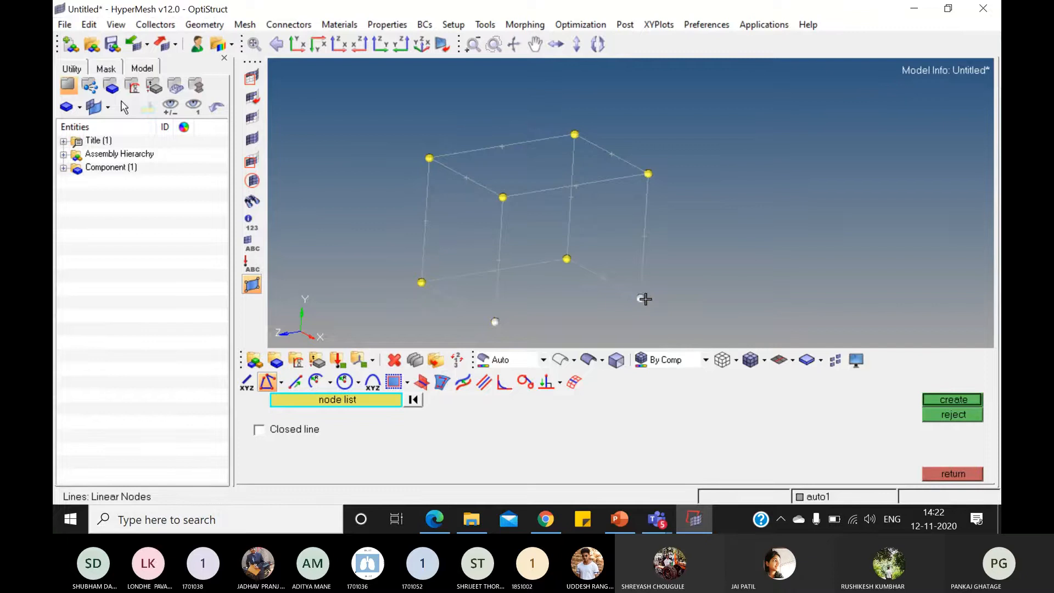
left_click(641, 299)
middle_click(700, 288)
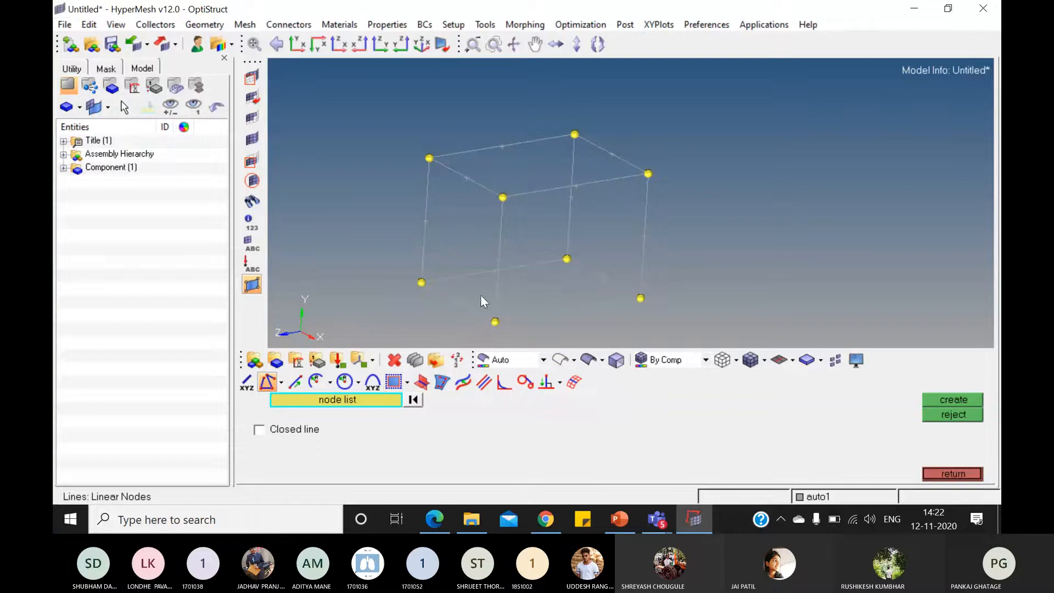
- Check the reference frame in PowerPoint, return to HyperMesh and select the four -z square nodes for translation
left_click(619, 519)
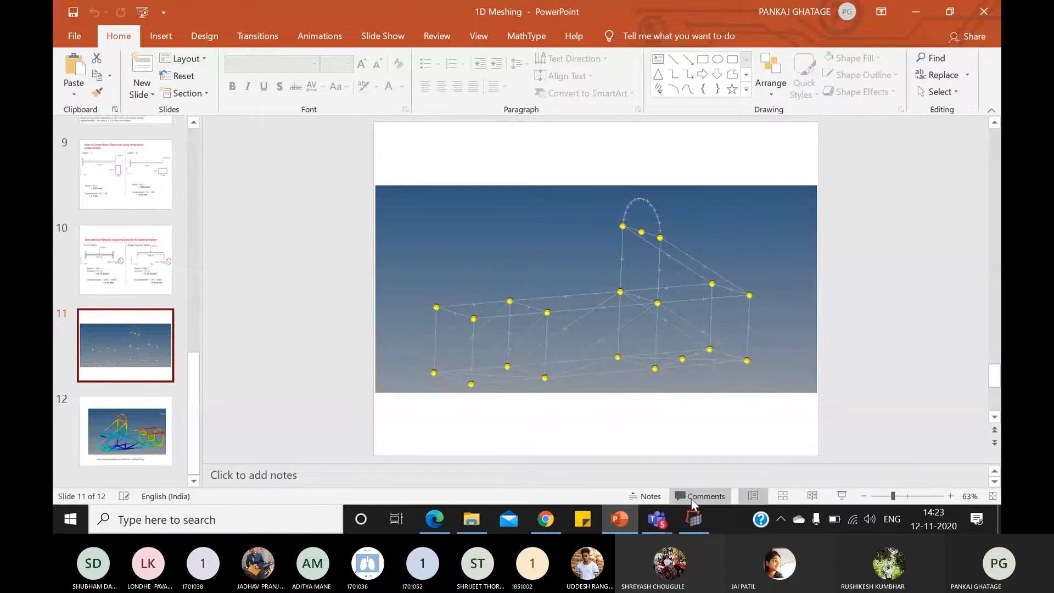
left_click(693, 520)
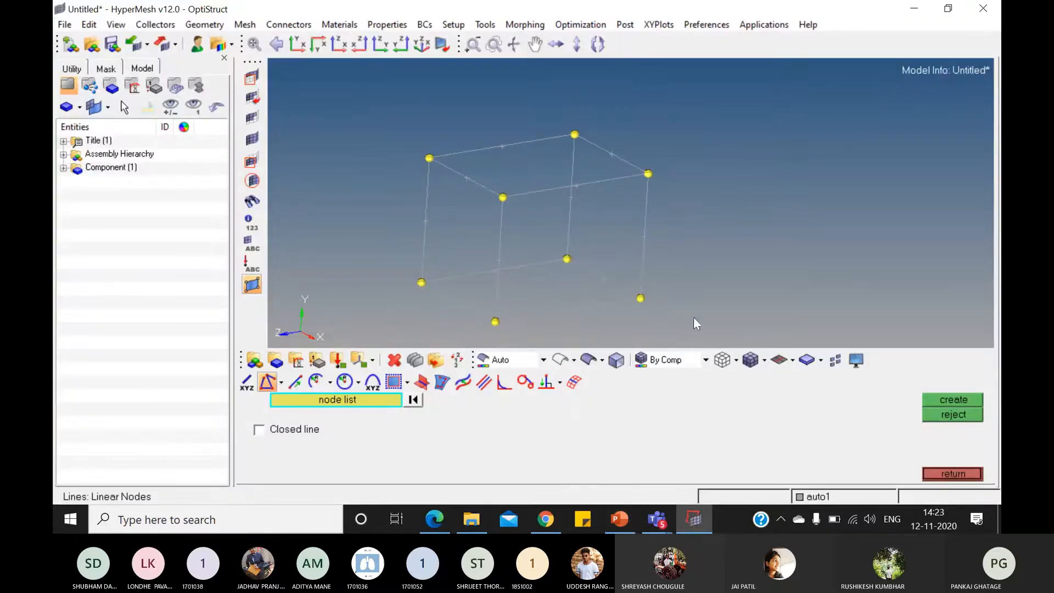
left_click(963, 475)
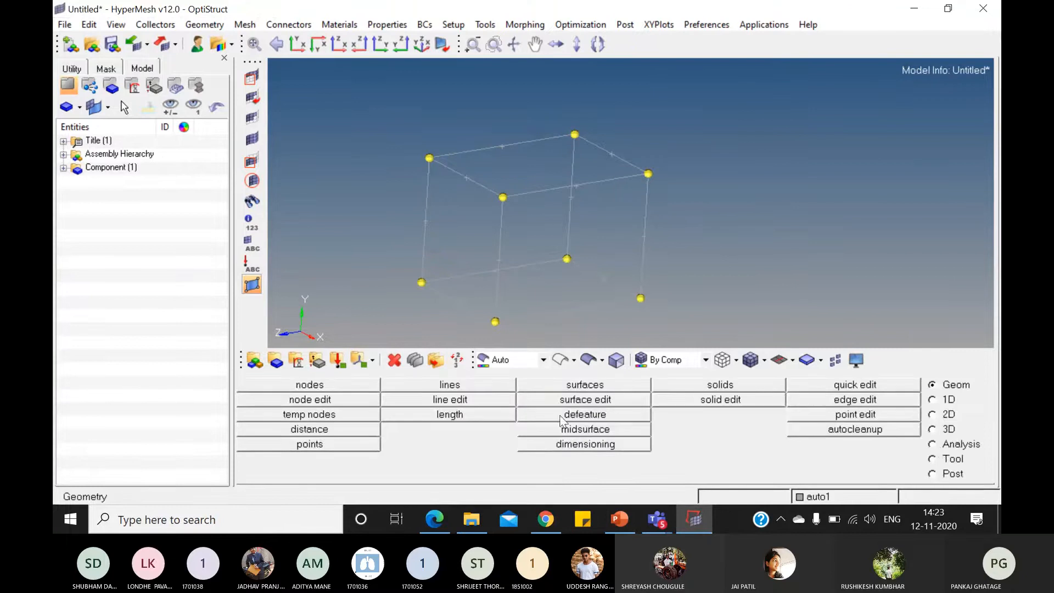
left_click(934, 459)
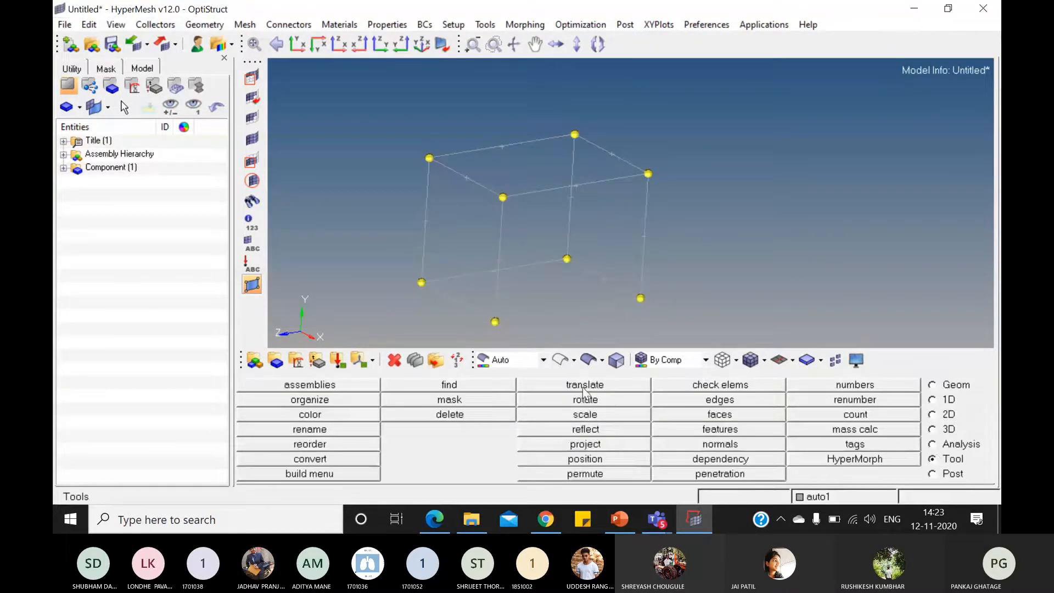
left_click(584, 386)
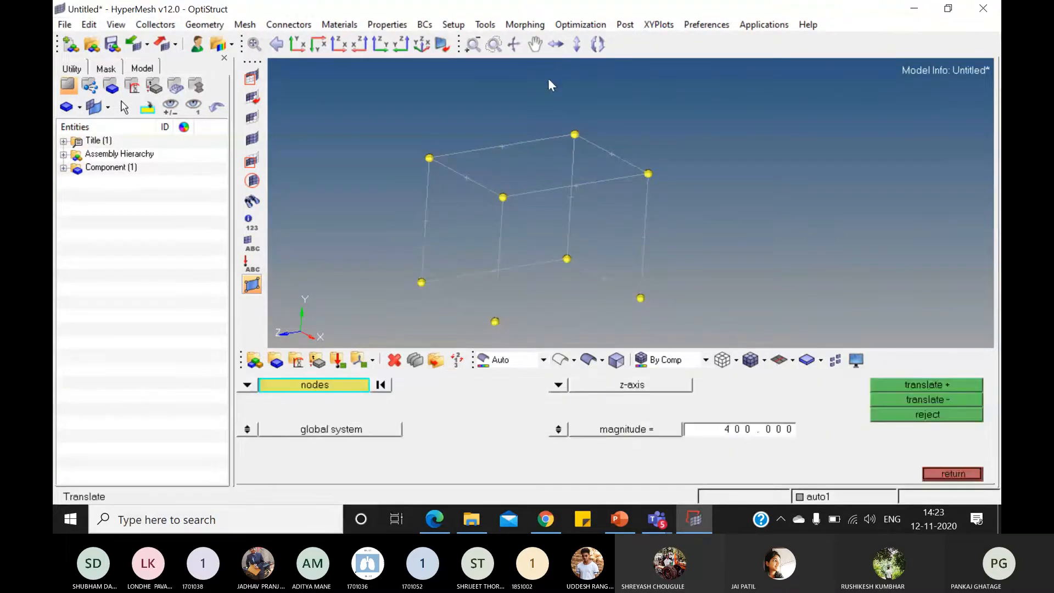
left_click_drag(545, 97, 657, 320, "shift")
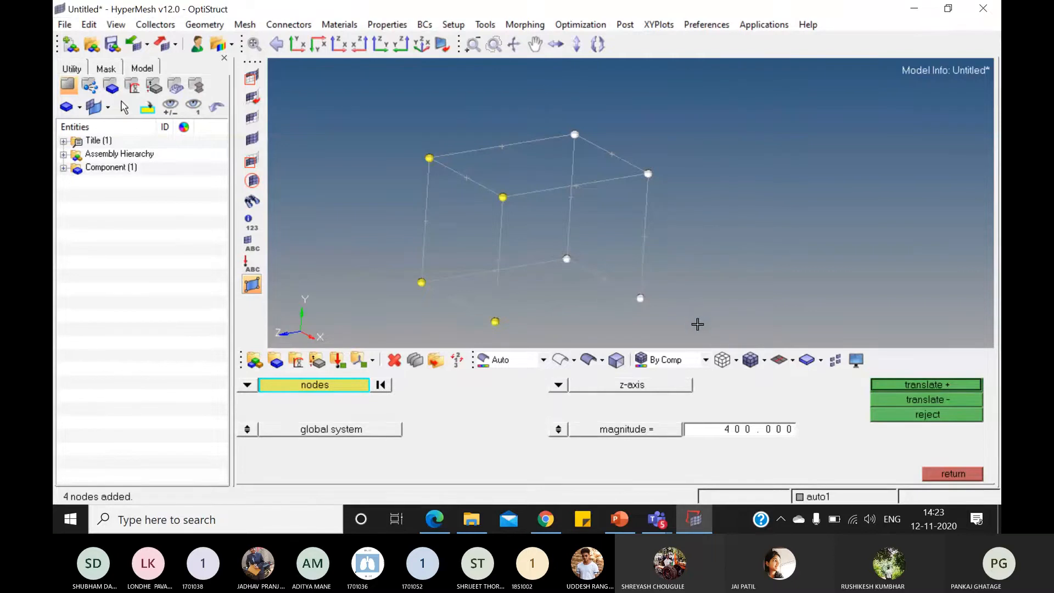
- Set the translation magnitude to 600, trial-move the selected nodes along negative z and move them back
left_click(760, 430)
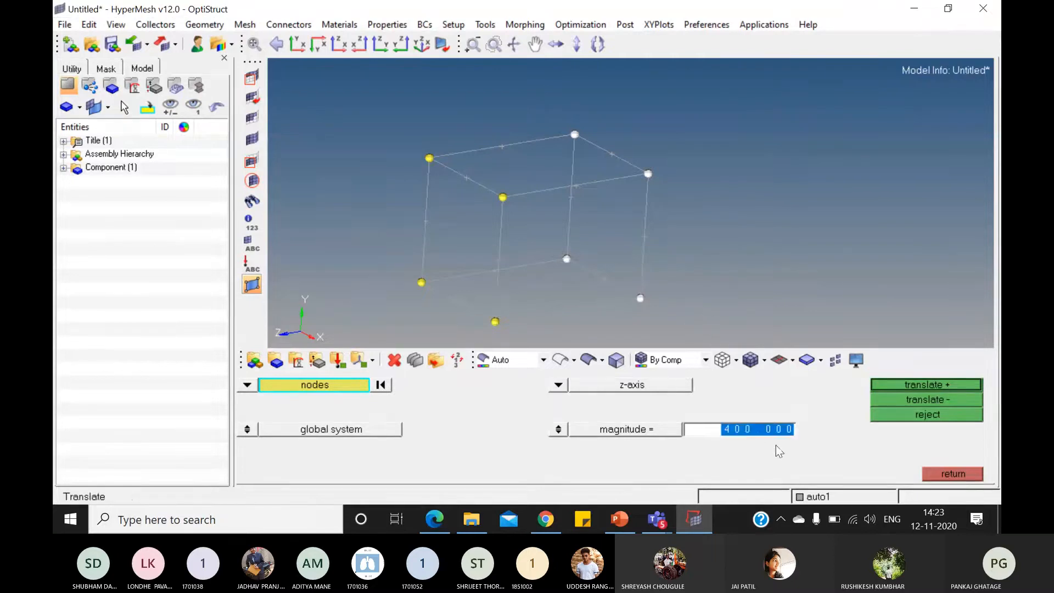
type("600")
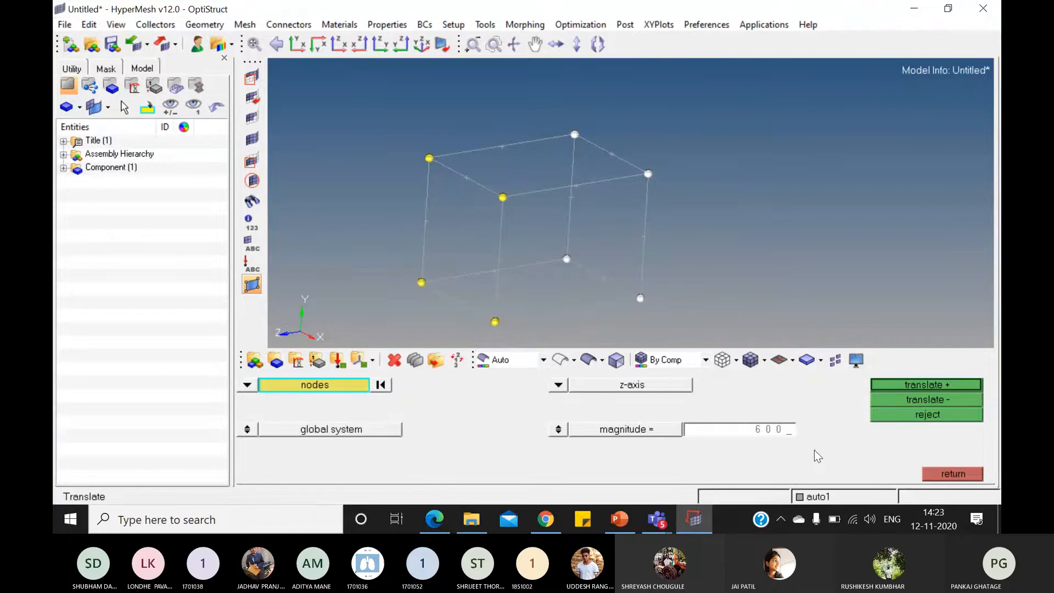
key("Return")
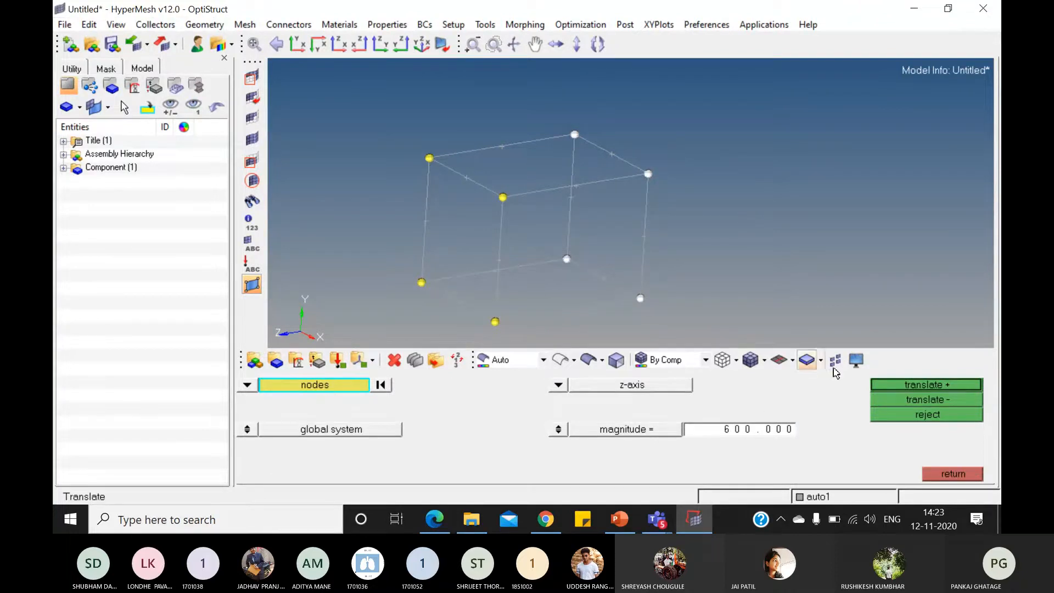
left_click(928, 399)
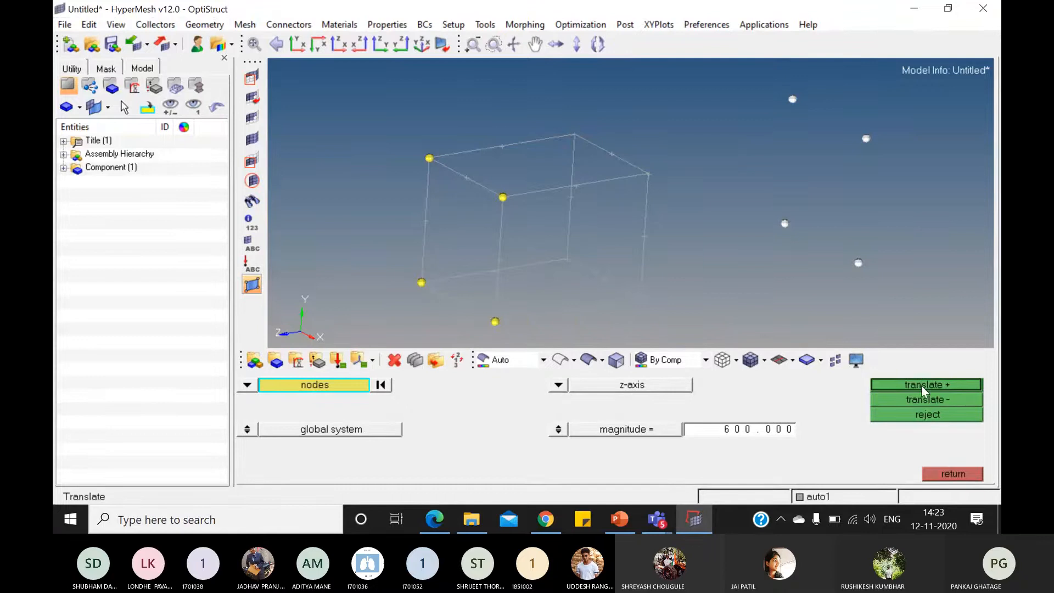
left_click(922, 385)
- Duplicate the four selected nodes, translate the copies 600 along negative z and leave the Translate tool
left_click(327, 387)
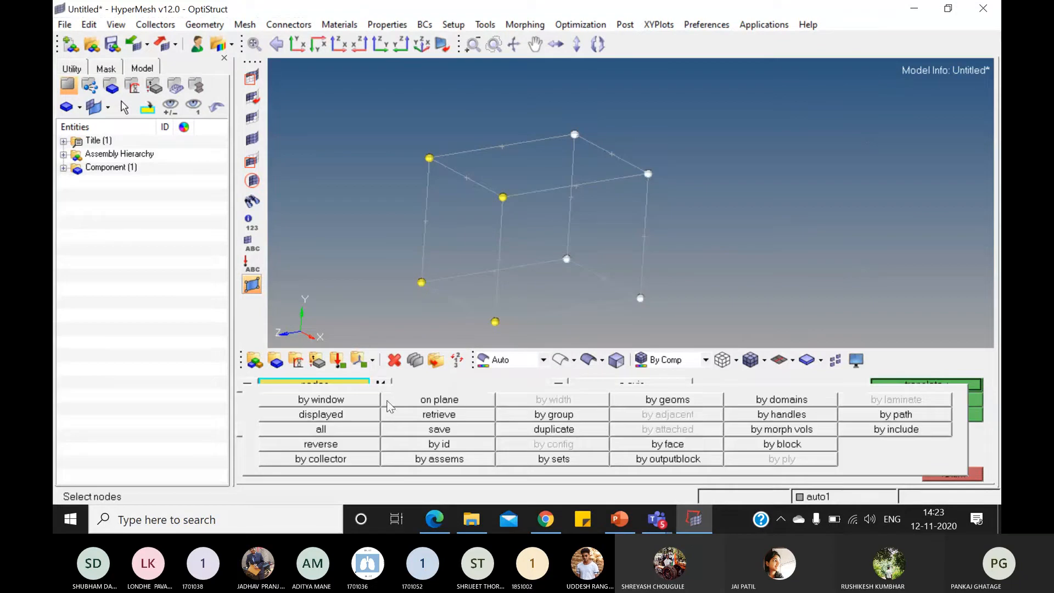
left_click(558, 431)
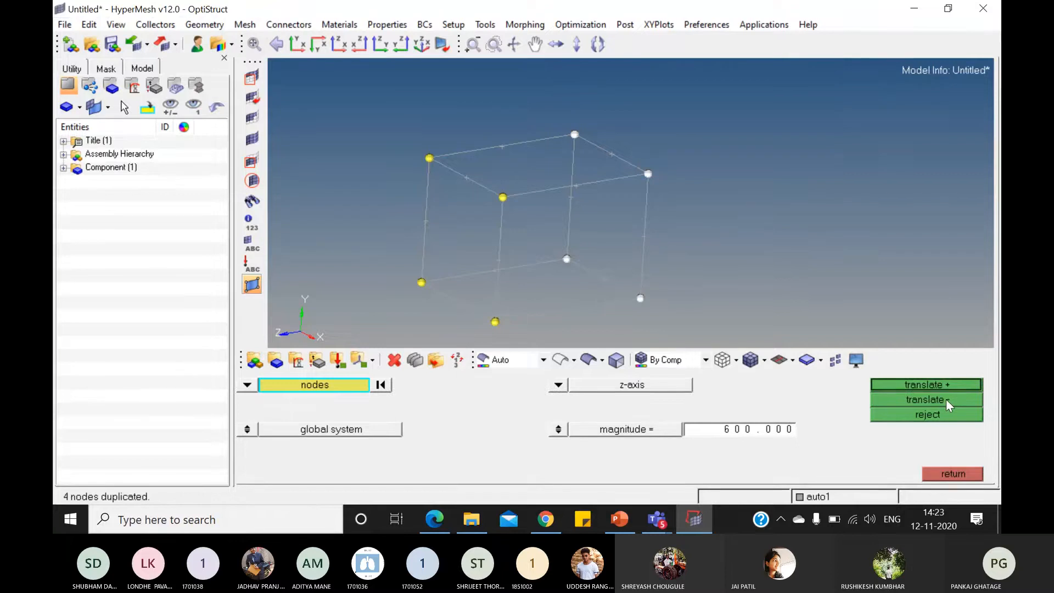
left_click(916, 398)
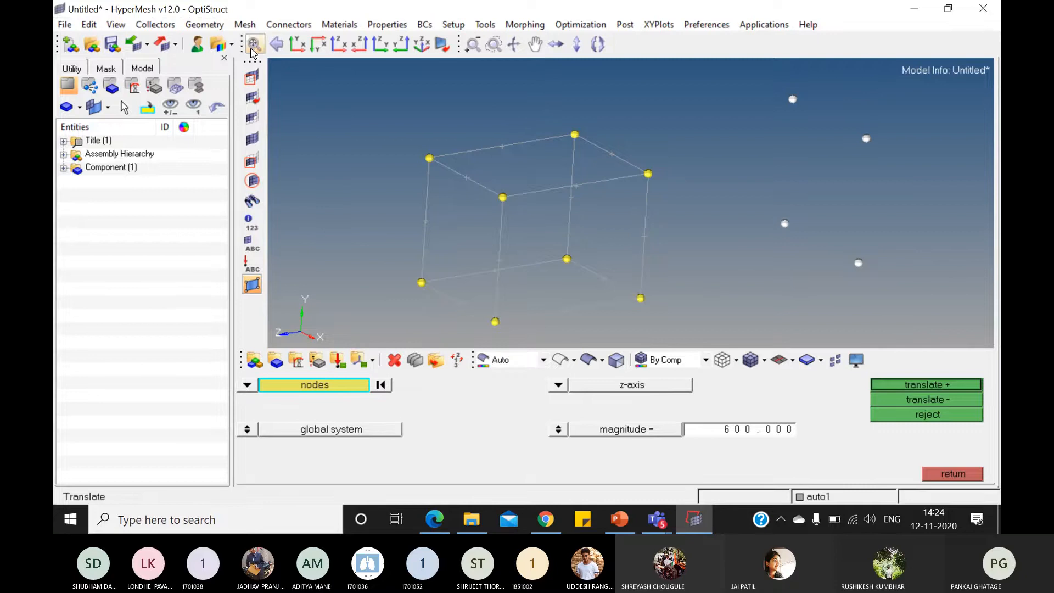
scroll(676, 240, "up", 1)
scroll(678, 239, "down", 2)
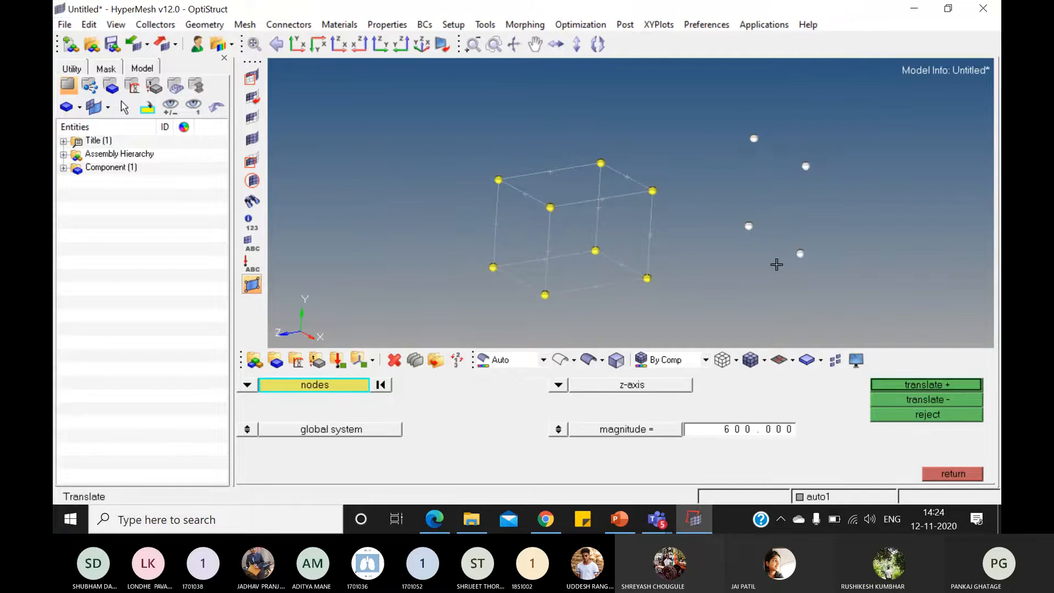
key("Escape")
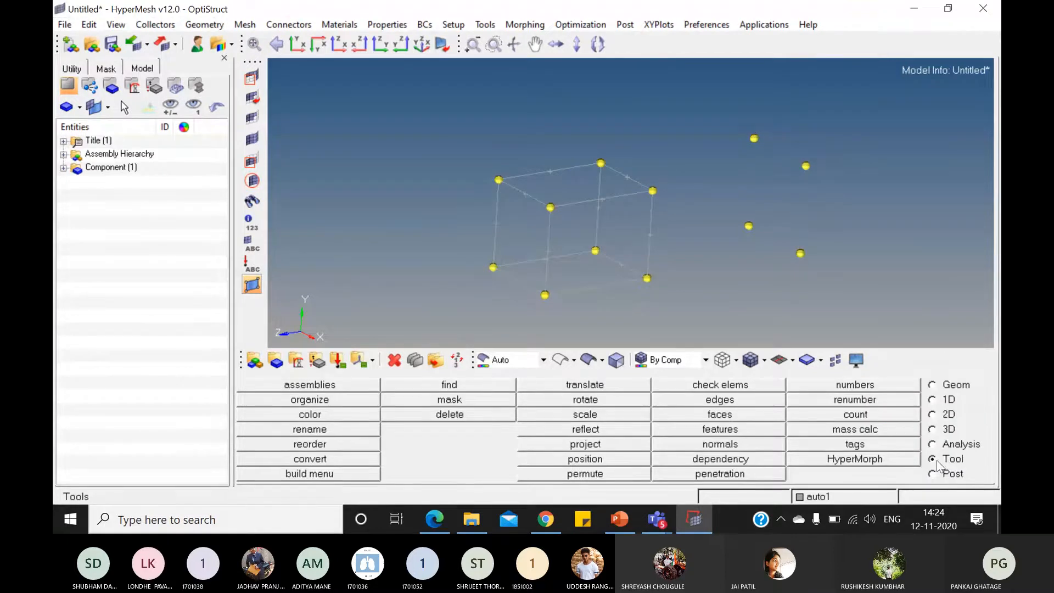
- Duplicate the two upper nodes at the -z end, translate the copies 250 along positive y and leave the Translate tool
left_click(587, 384)
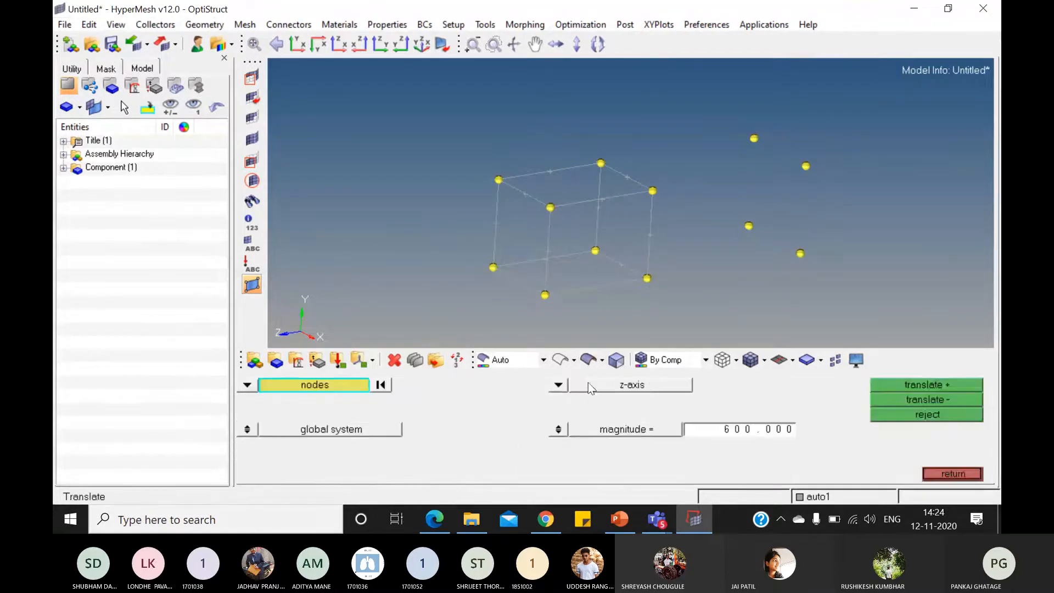
left_click(755, 139)
left_click(806, 166)
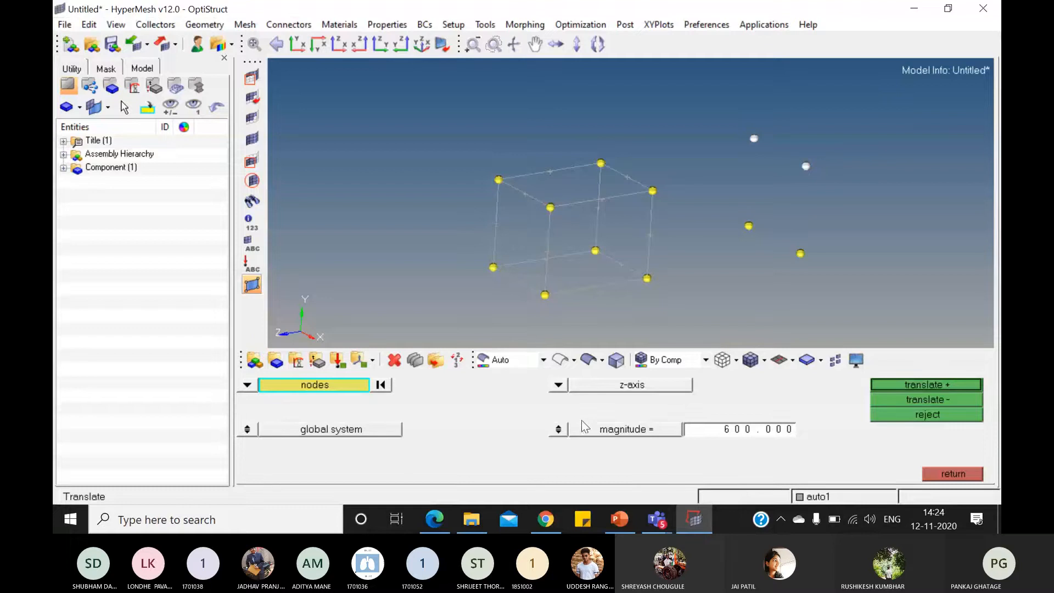
left_click(559, 385)
left_click(549, 414)
left_click(760, 436)
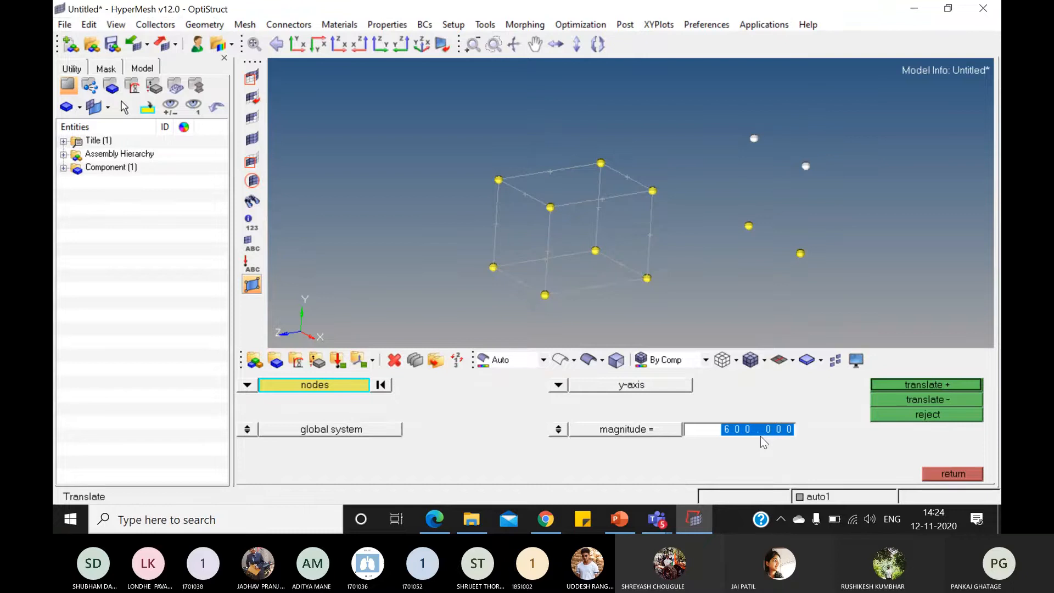
type("250")
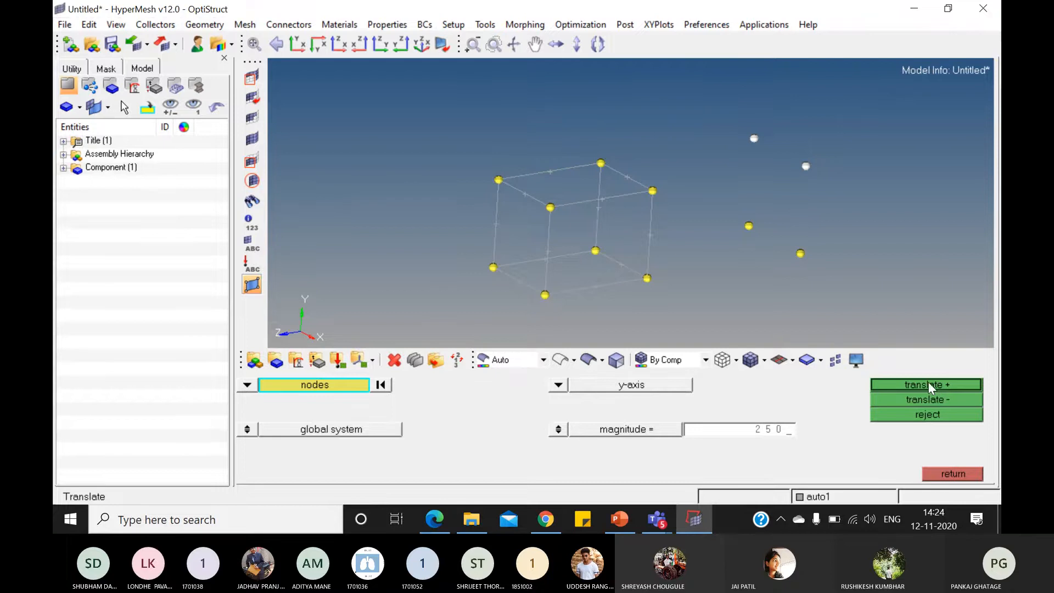
left_click(332, 380)
left_click(524, 432)
left_click(941, 384)
left_click(958, 473)
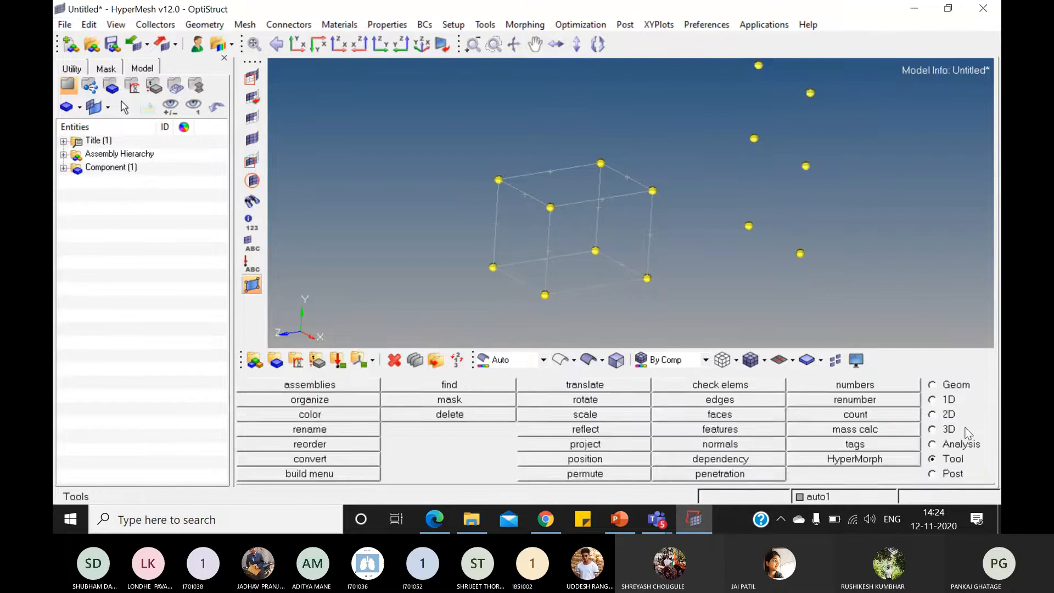
- Connect the box's upper nodes to the upper -z end nodes with two lines along z and one line across the end
left_click(955, 385)
left_click(484, 385)
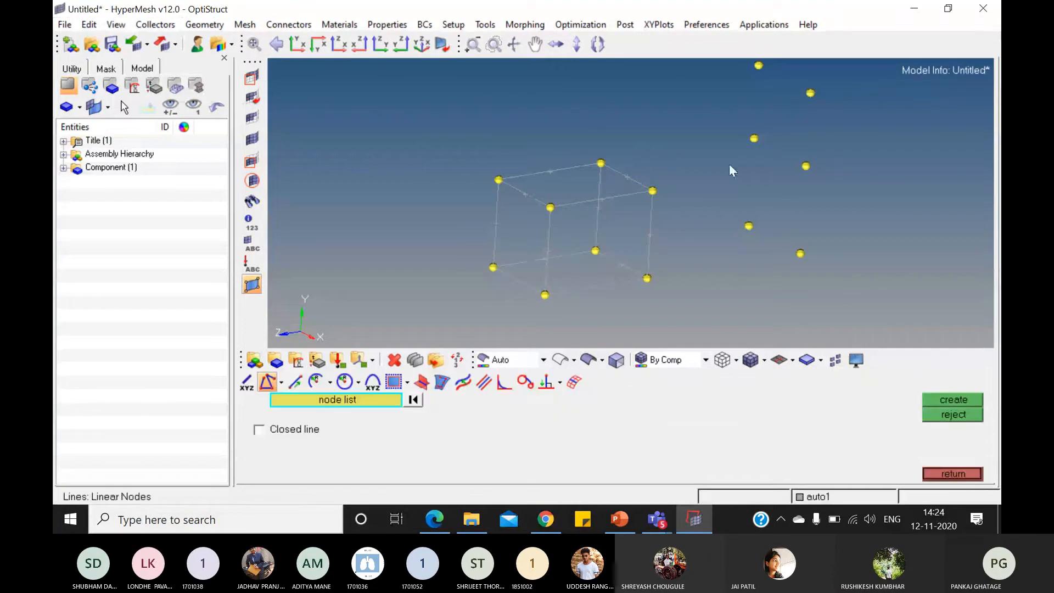
left_click(601, 163)
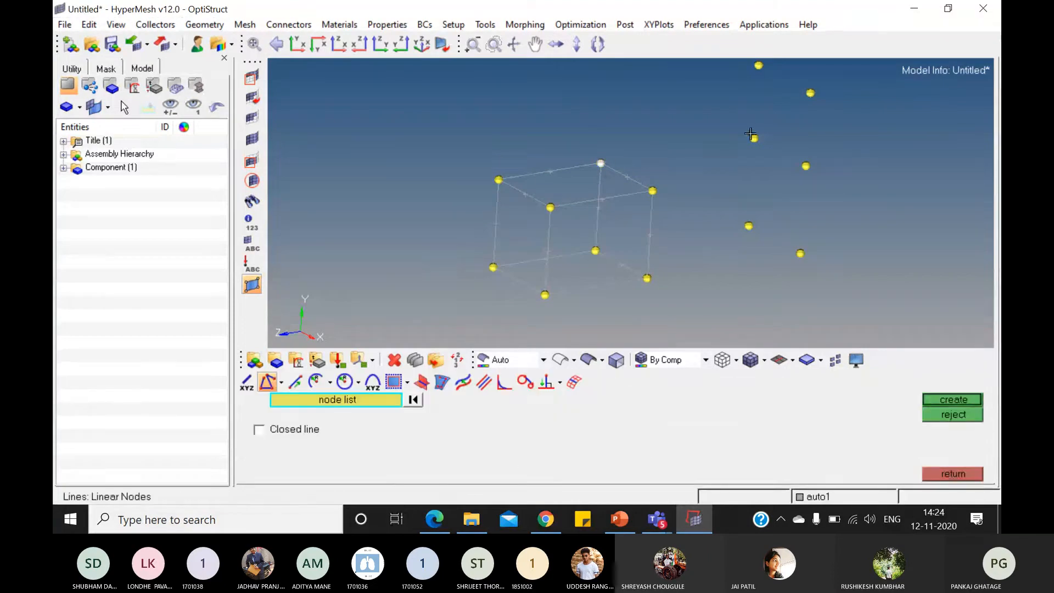
left_click(754, 138)
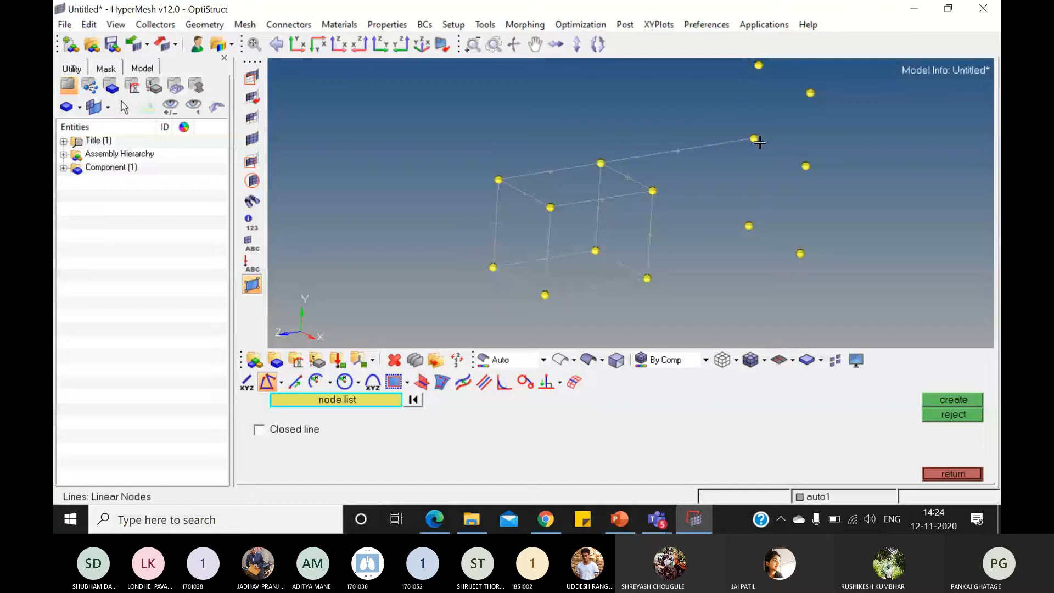
left_click(806, 166)
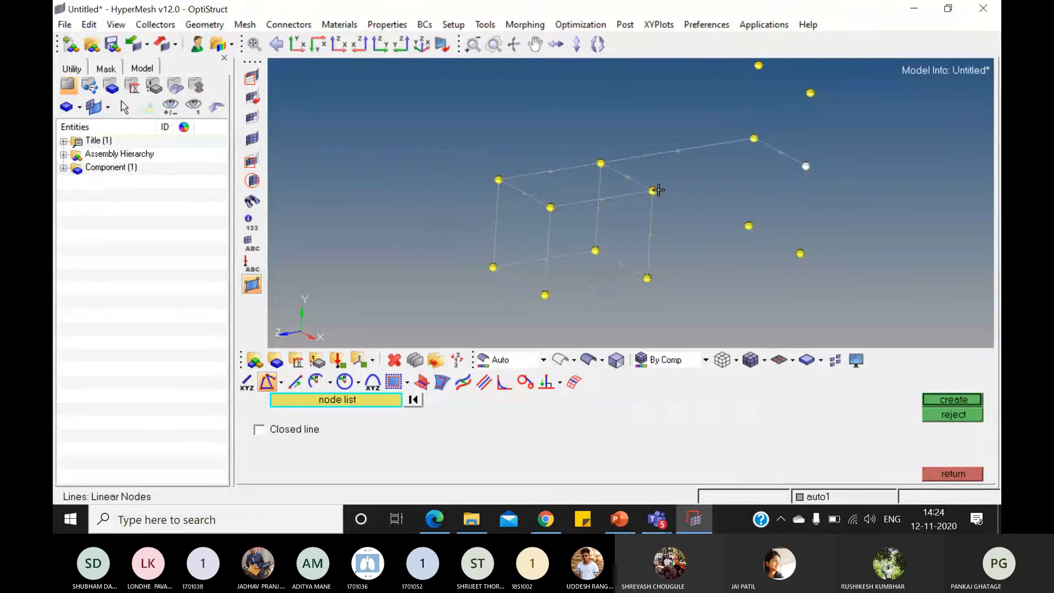
middle_click(862, 195)
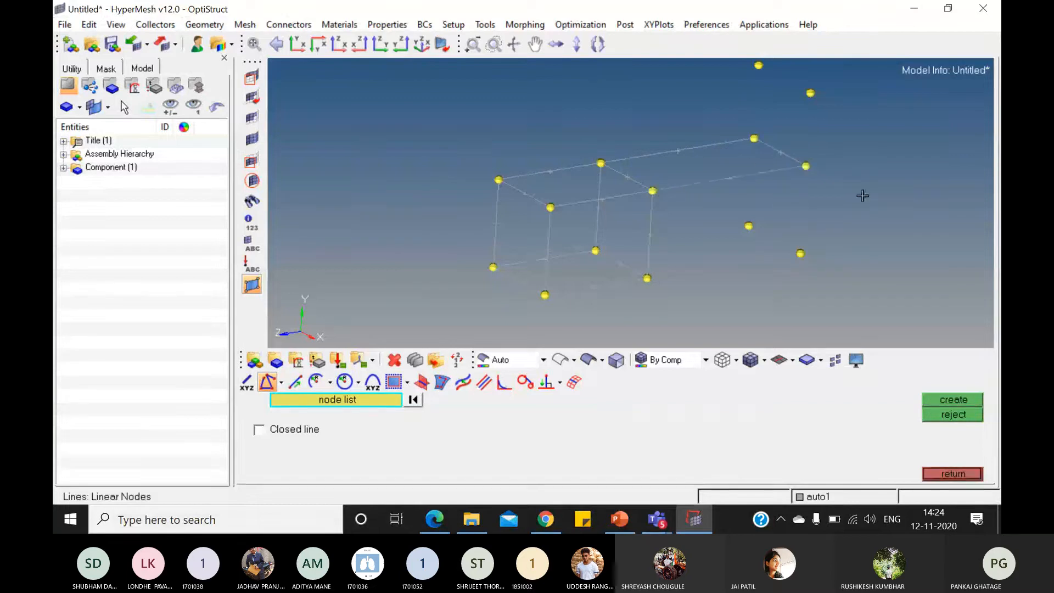
- Complete the square at the -z end with two vertical lines and a line between its lower nodes
left_click(754, 140)
left_click(749, 226)
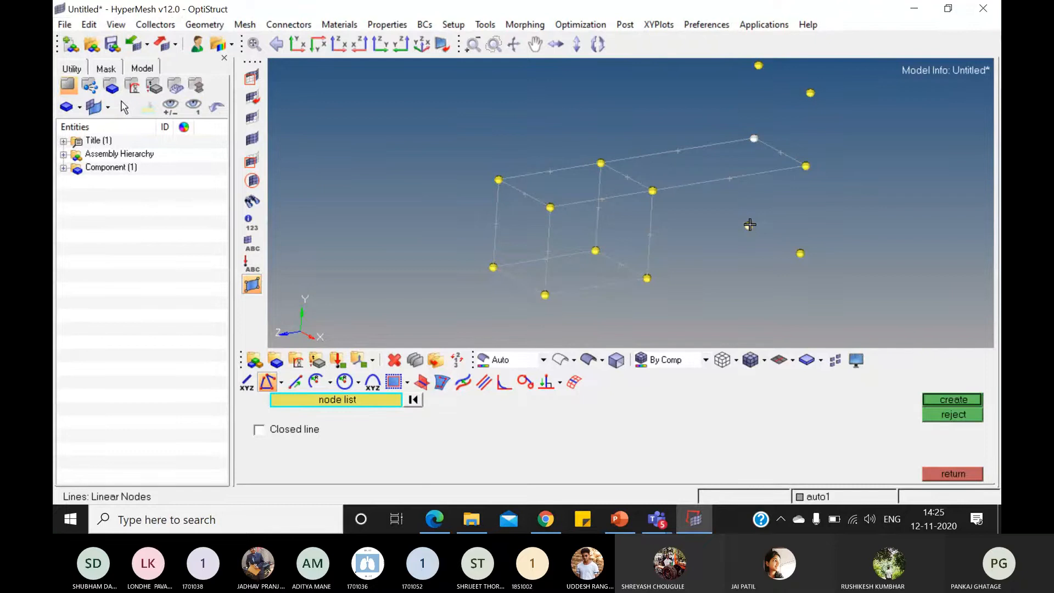
middle_click(802, 228)
left_click(749, 226)
left_click(801, 253)
middle_click(833, 253)
left_click(801, 253)
left_click(806, 167)
middle_click(864, 207)
- Connect the box's lower nodes to the lower -z end nodes with two lines along z
left_click(597, 250)
left_click(749, 226)
middle_click(745, 250)
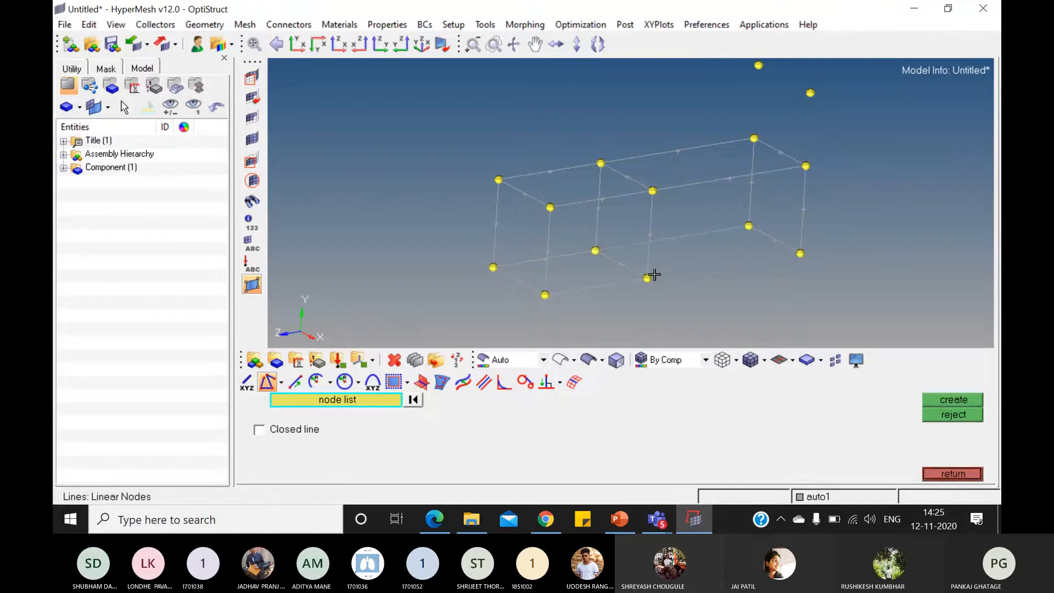
left_click(648, 278)
left_click(802, 254)
middle_click(876, 264)
- Draw two vertical lines up to the raised nodes at the -z end and one line between the raised nodes
right_click_drag(862, 227, 854, 263, "ctrl")
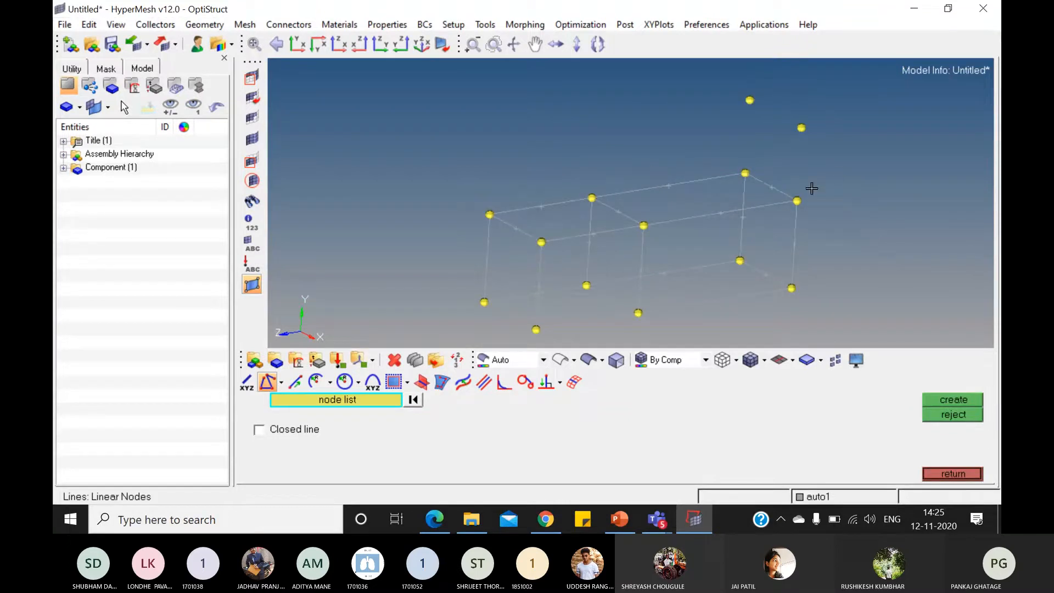
left_click(796, 200)
left_click(801, 128)
middle_click(844, 140)
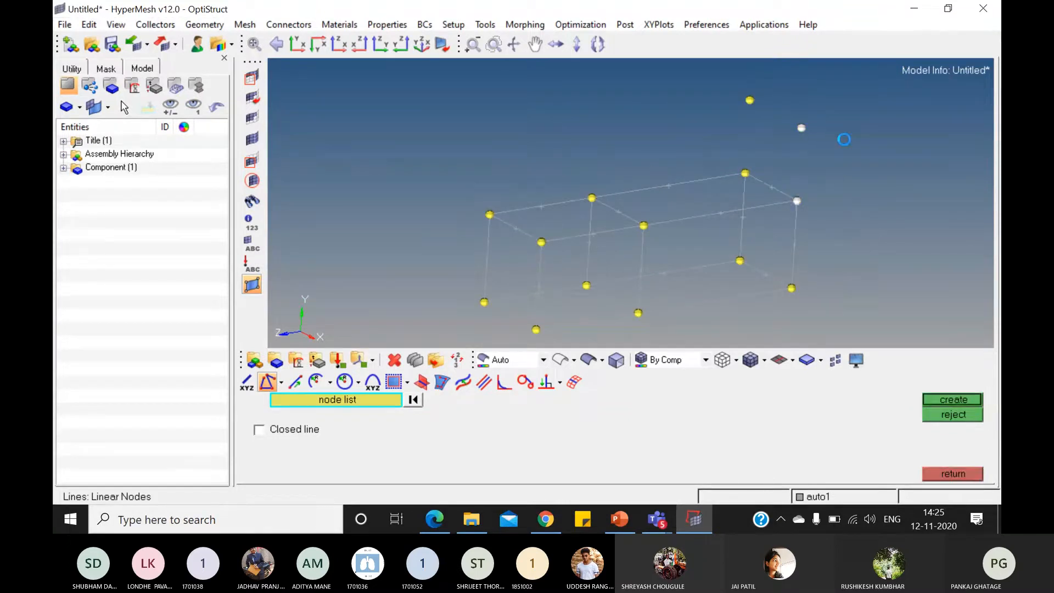
left_click(802, 128)
left_click(750, 100)
middle_click(757, 149)
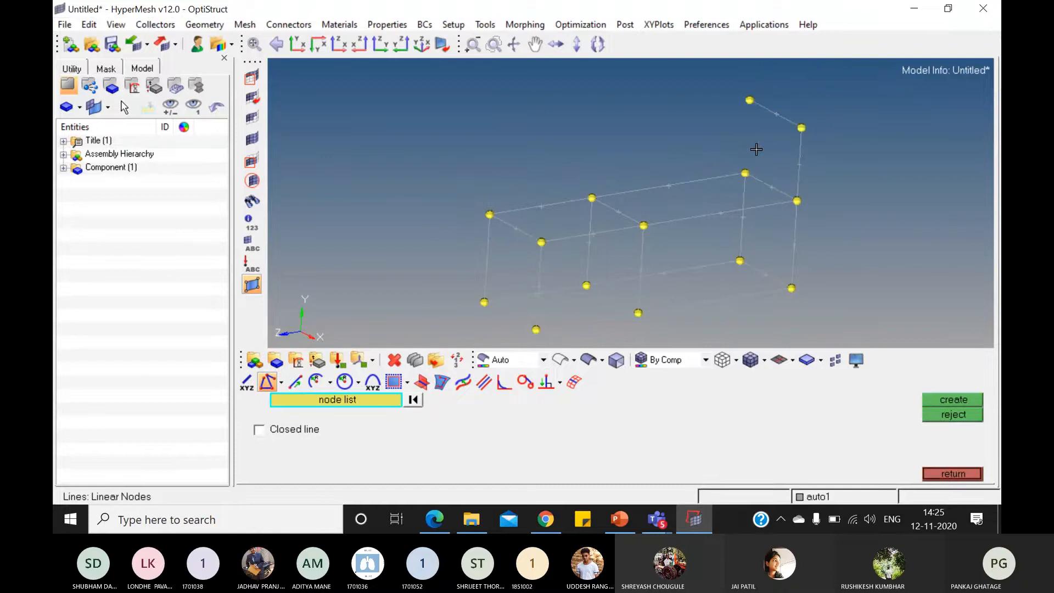
left_click(750, 109)
left_click(746, 167)
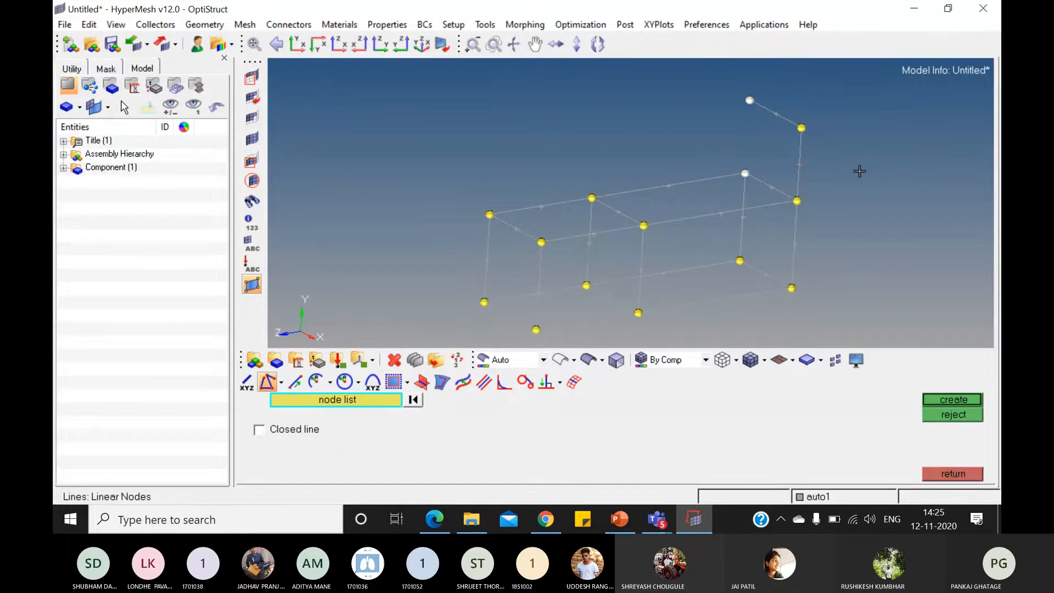
middle_click(860, 171)
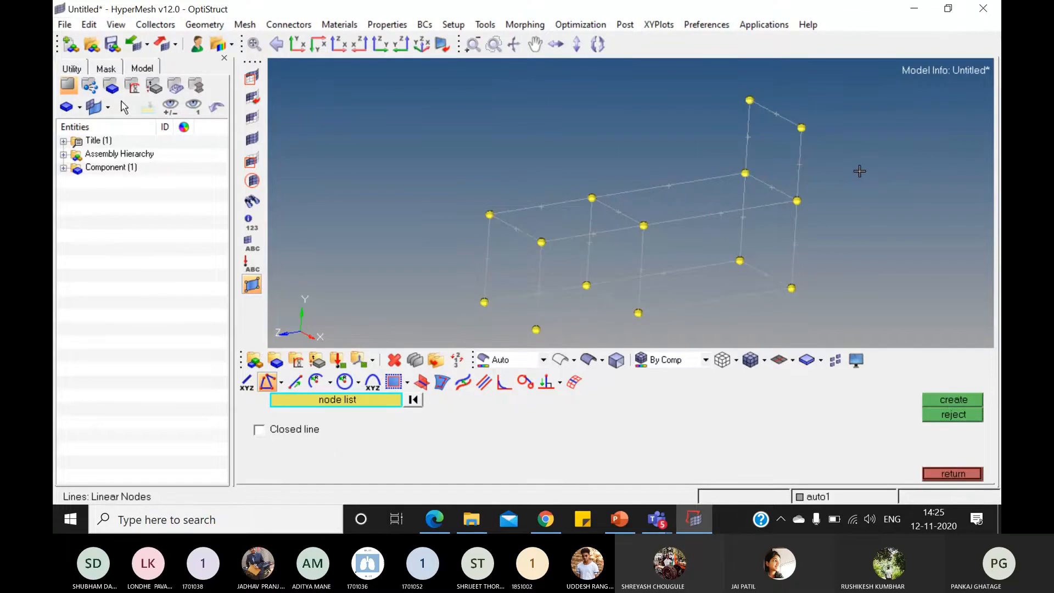
- Check the reference frame in PowerPoint, return to HyperMesh and create one node midway between the two raised nodes
left_click(632, 520)
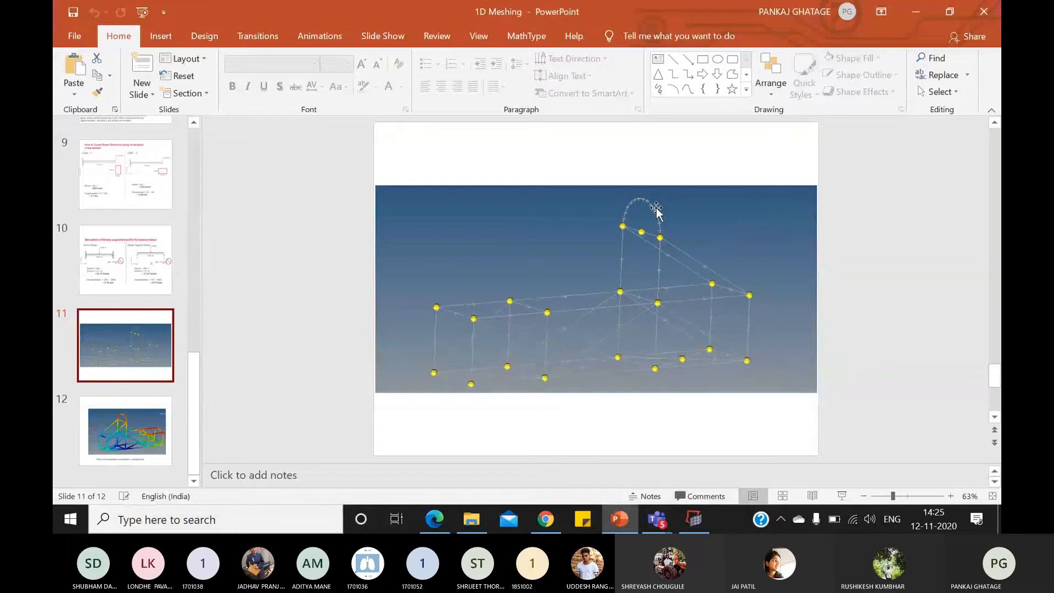
left_click(688, 525)
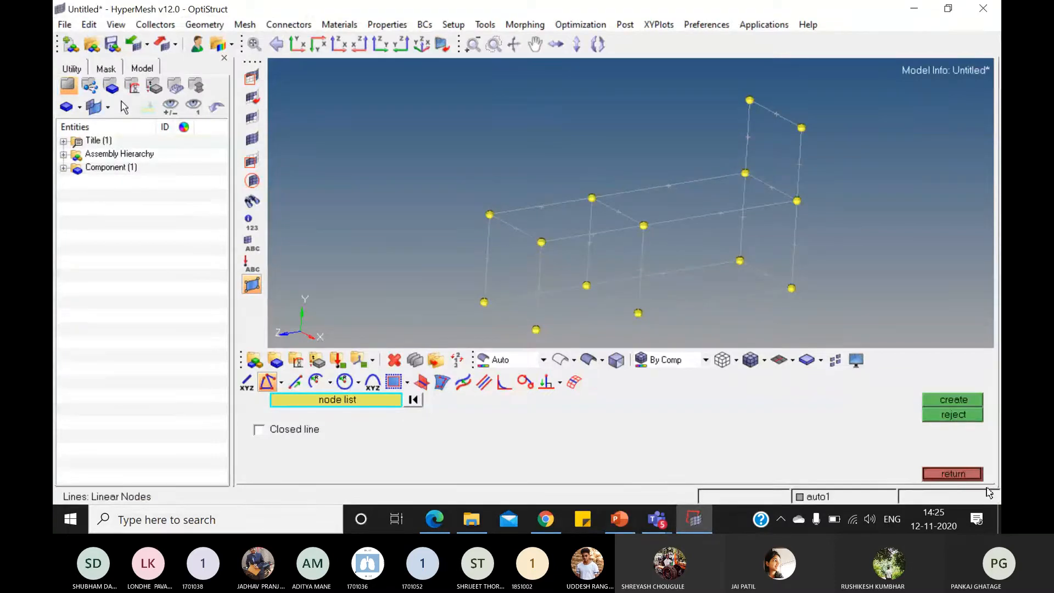
left_click(953, 474)
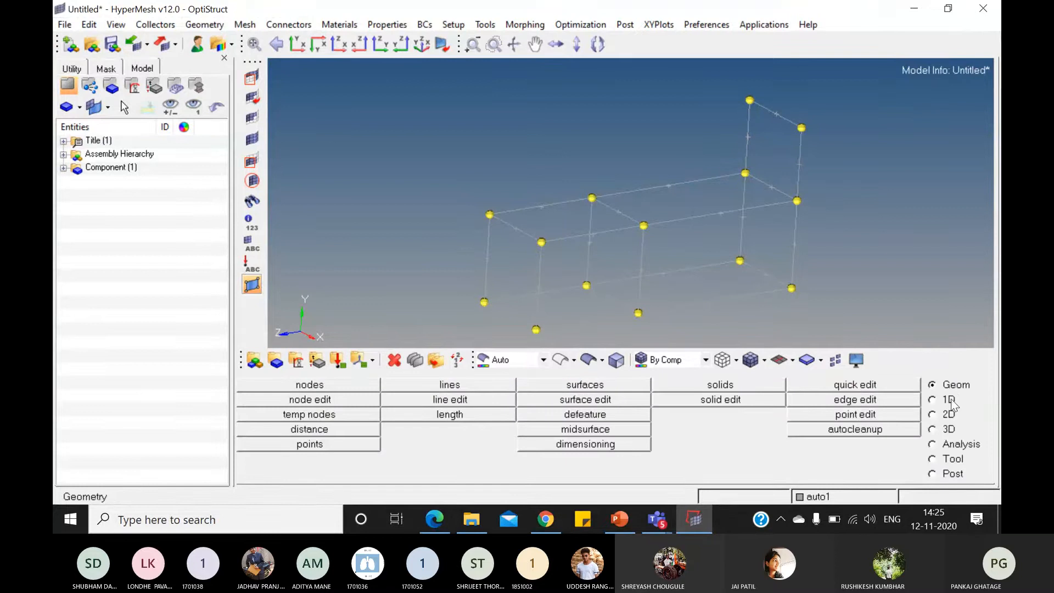
left_click(352, 430)
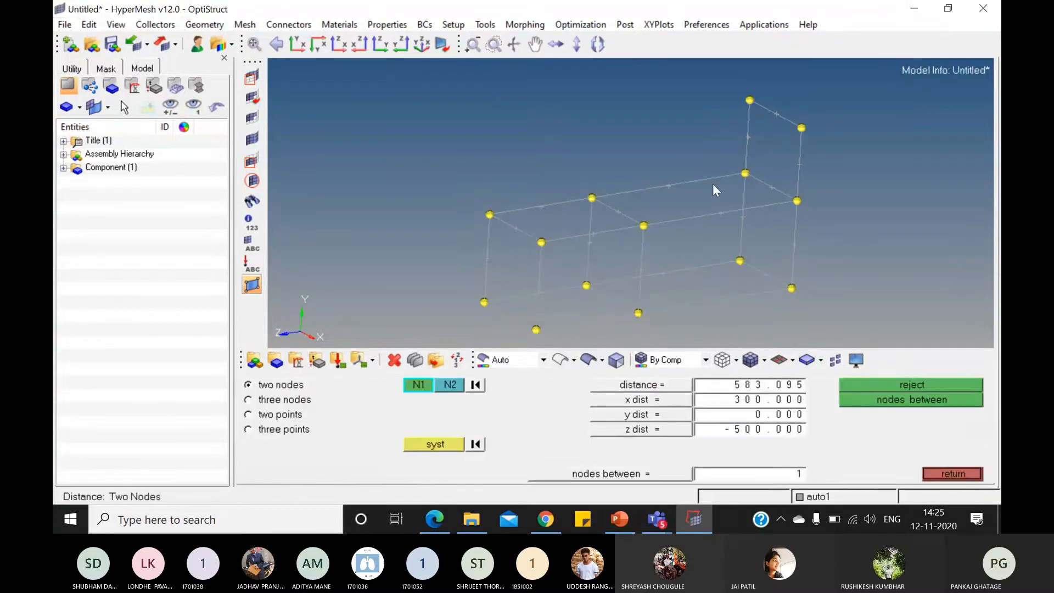
left_click(751, 102)
left_click(802, 127)
left_click(903, 401)
left_click(953, 475)
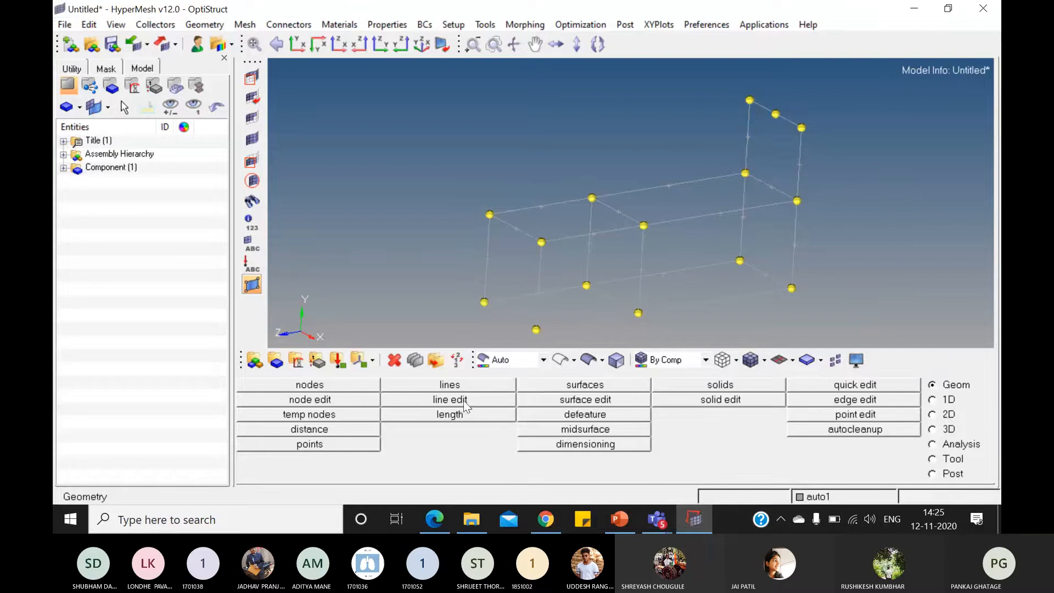
- Create a center-and-radius arc at the midpoint node of the raised crossbar, with z-axis normal, radius 150, offset 0 and angle 180
left_click(450, 385)
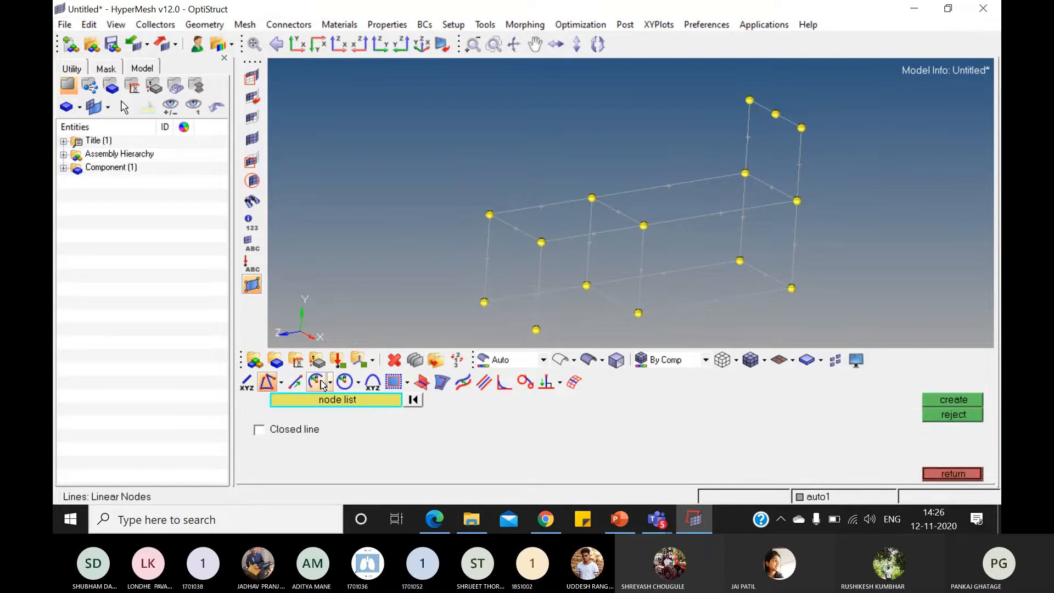
left_click(329, 382)
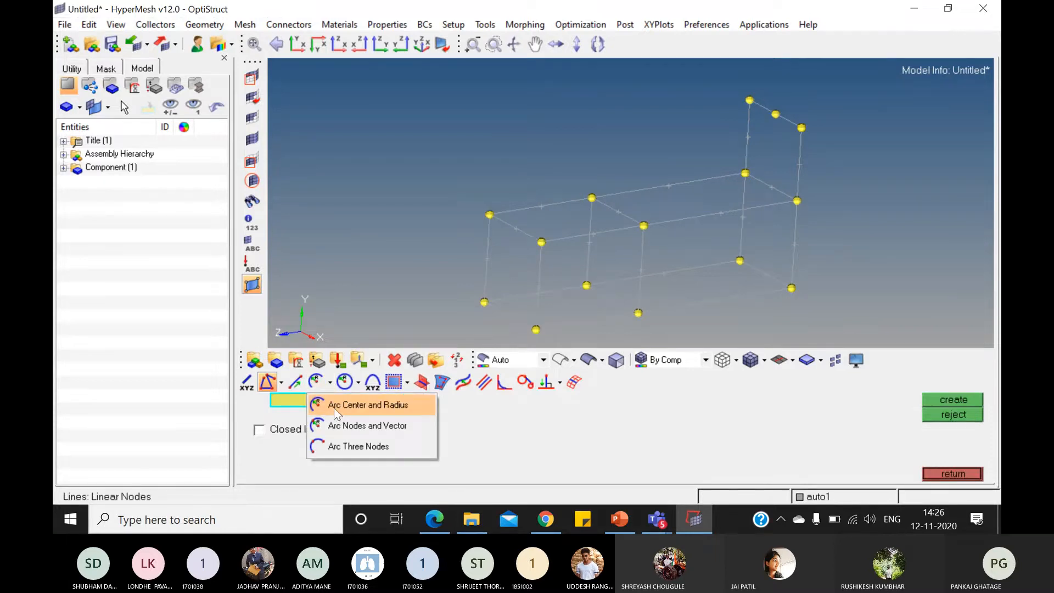
left_click(336, 407)
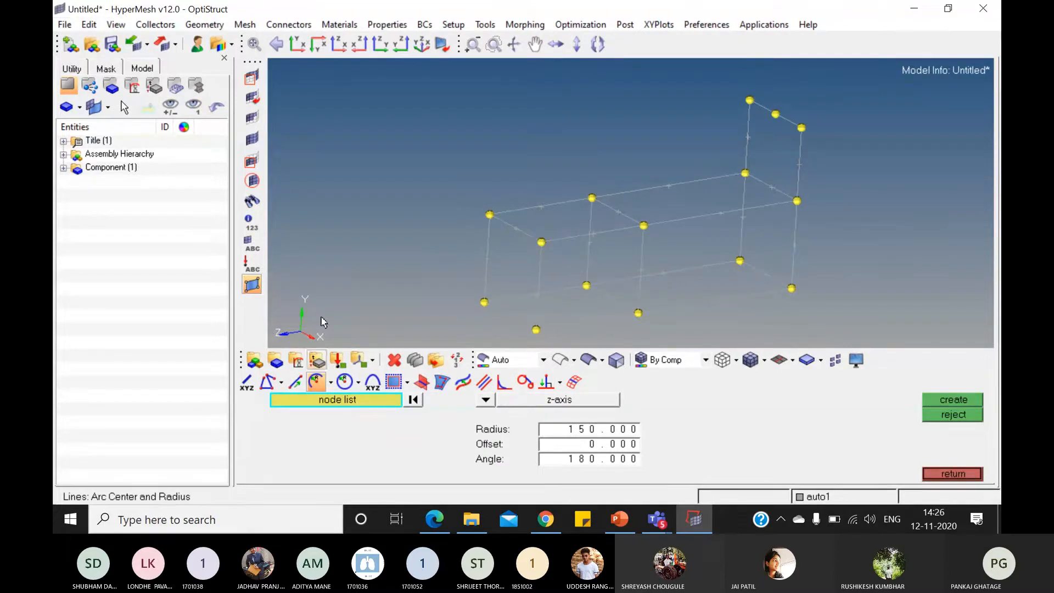
left_click(487, 400)
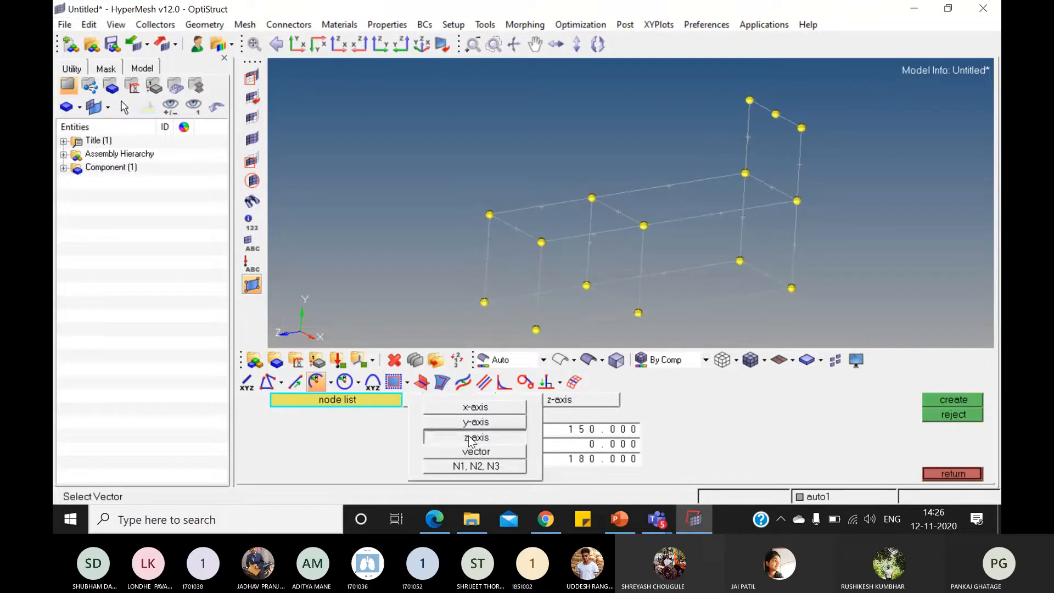
left_click(471, 439)
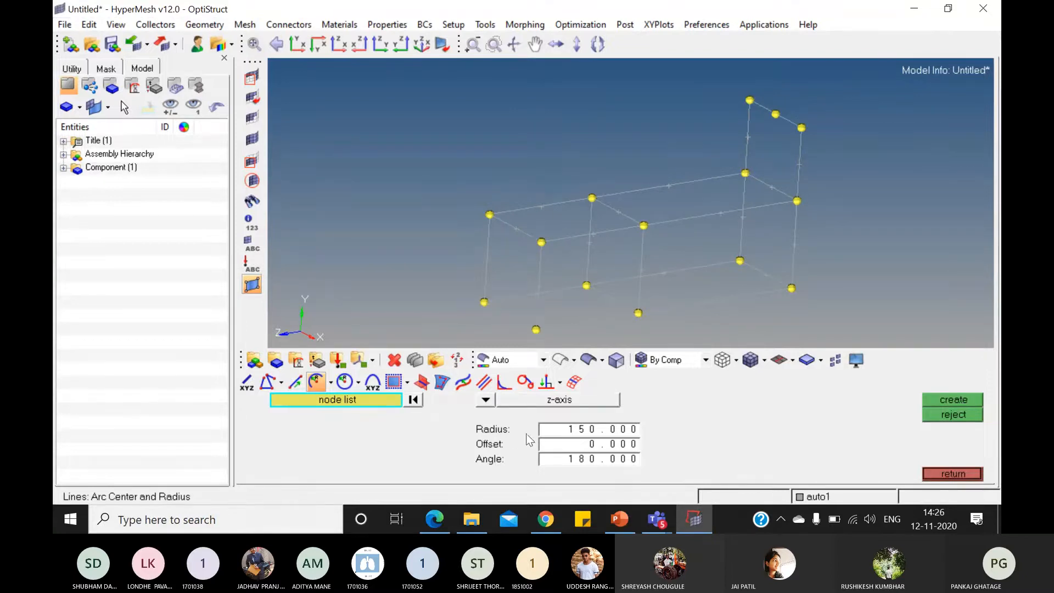
left_click(585, 434)
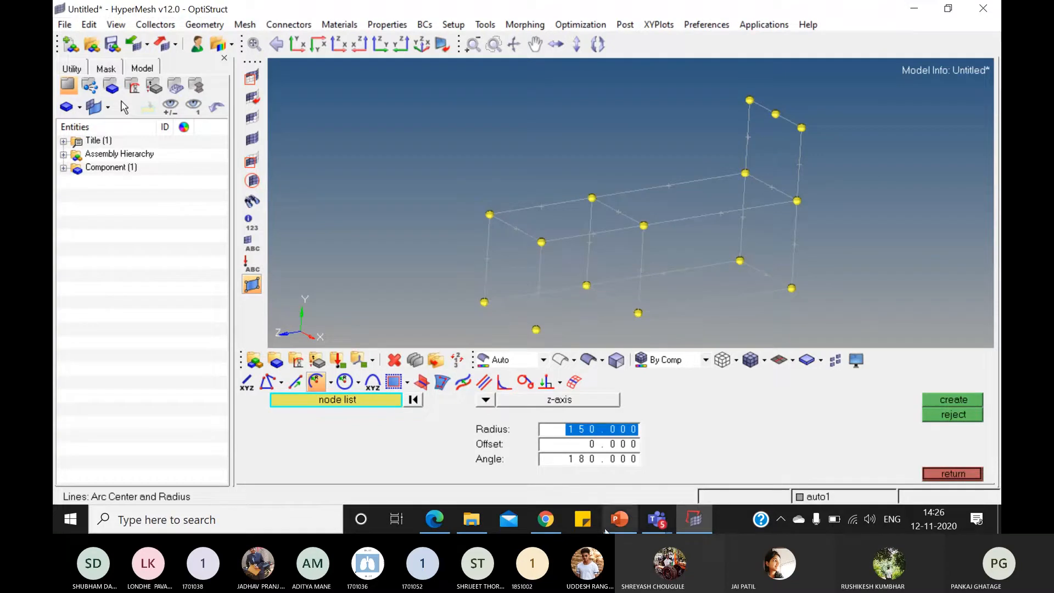
left_click(606, 459)
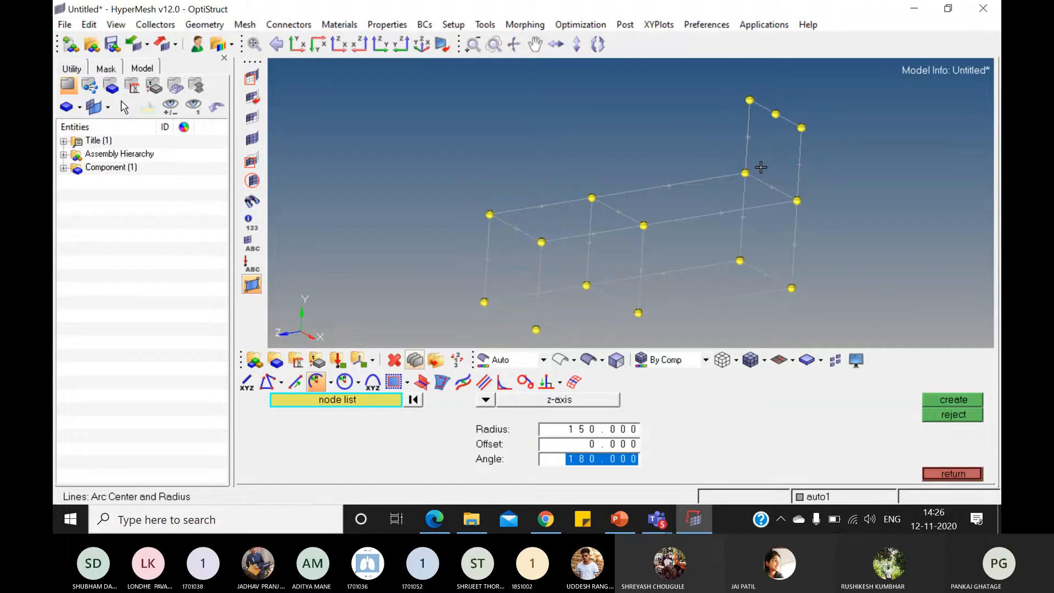
left_click(780, 118)
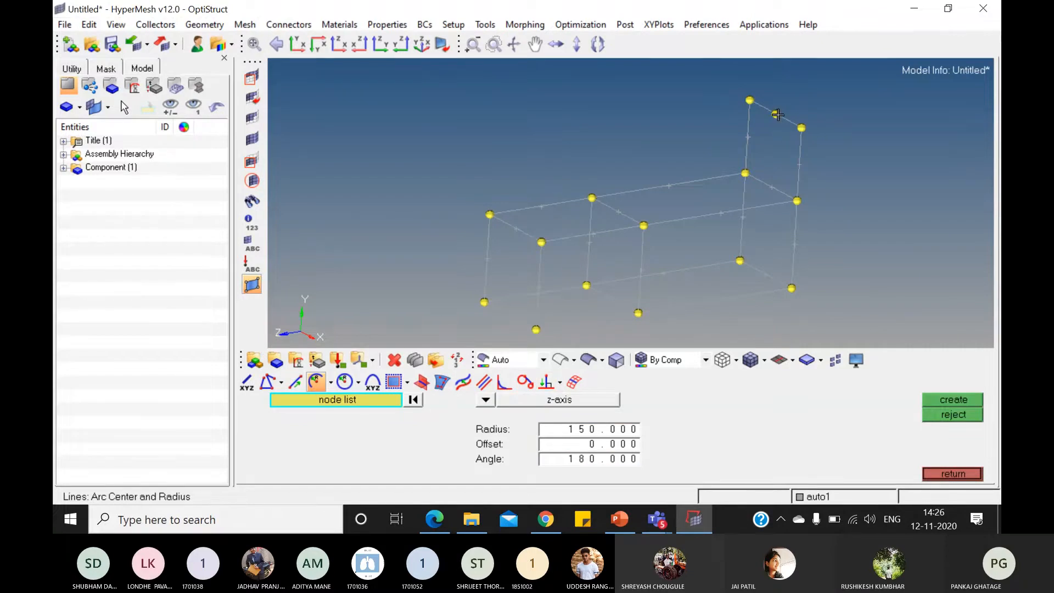
left_click(776, 114)
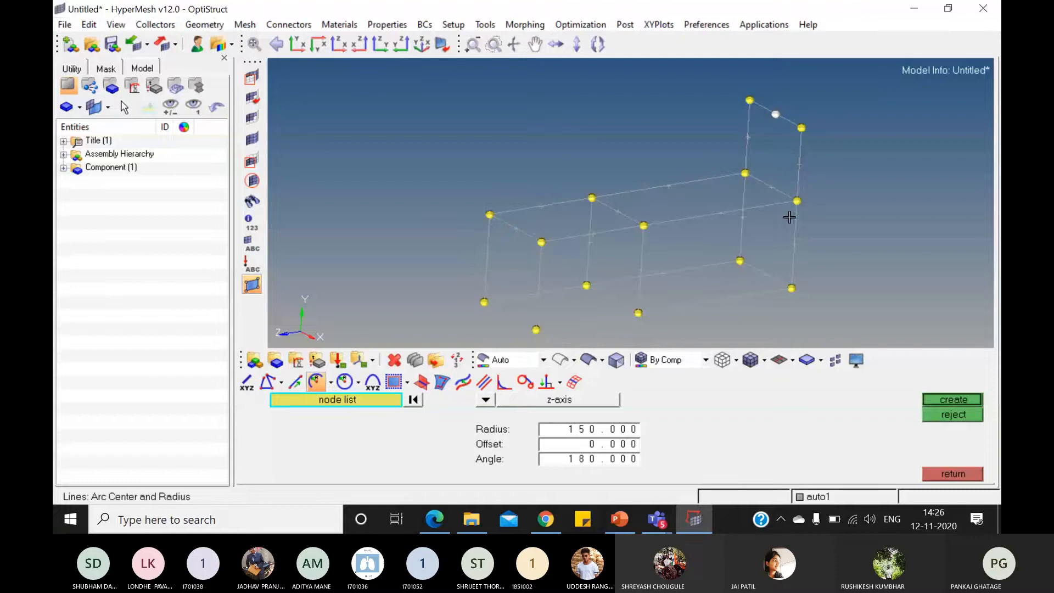
left_click(928, 399)
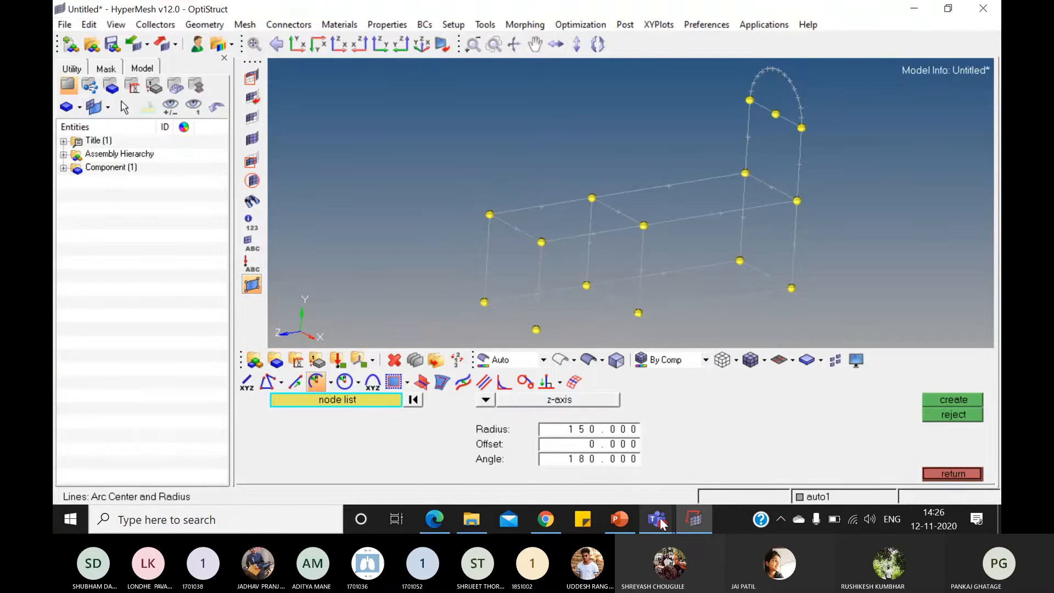
- Check the reference frame in PowerPoint for the remaining members, return to HyperMesh and leave the Lines tool
left_click(685, 519)
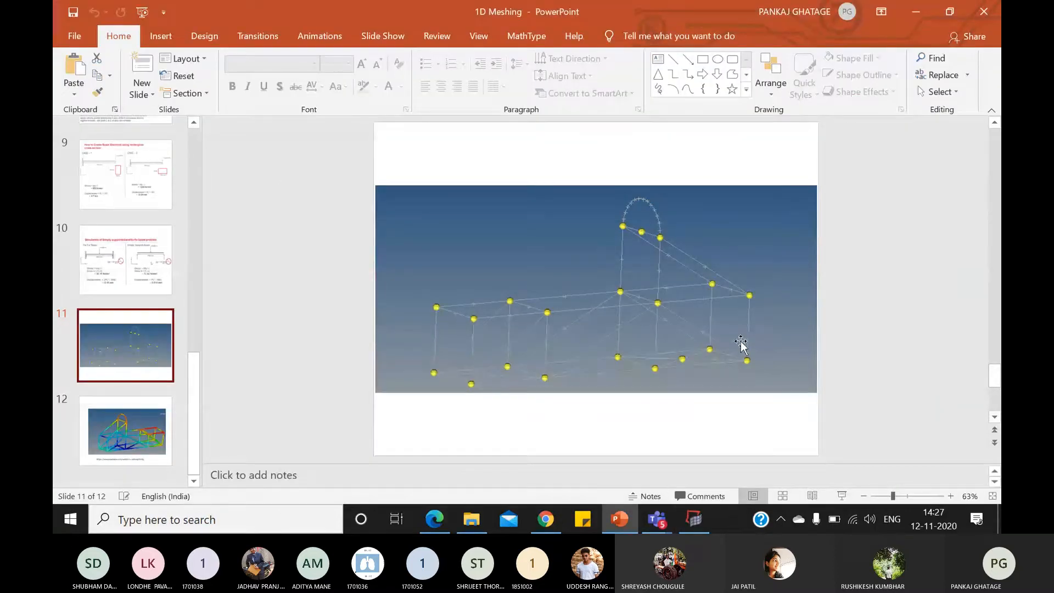
left_click(696, 528)
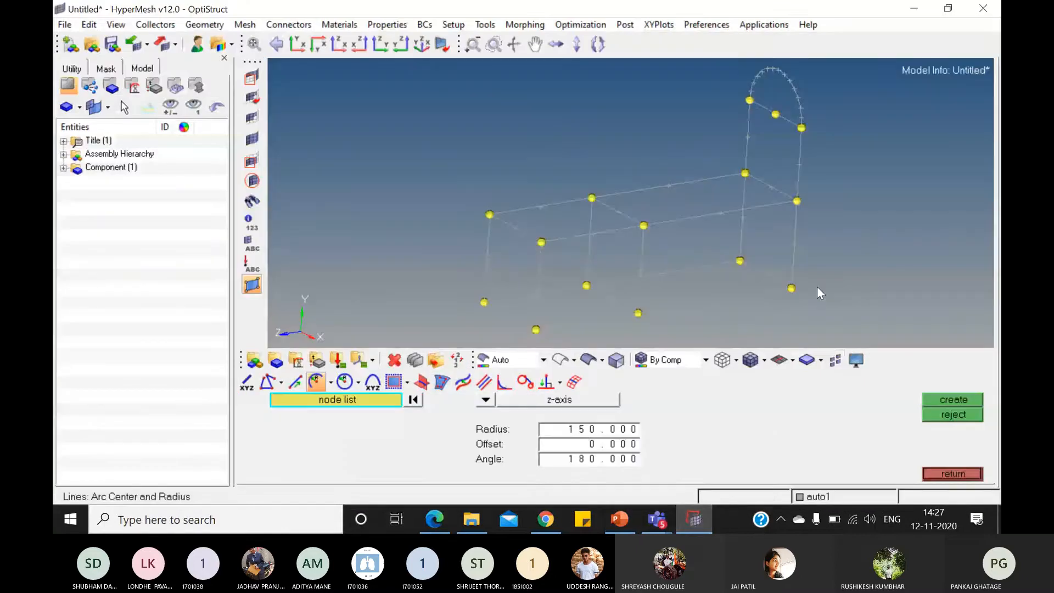
left_click_drag(796, 293, 703, 262, "ctrl")
right_click_drag(703, 262, 557, 259, "ctrl")
left_click(945, 475)
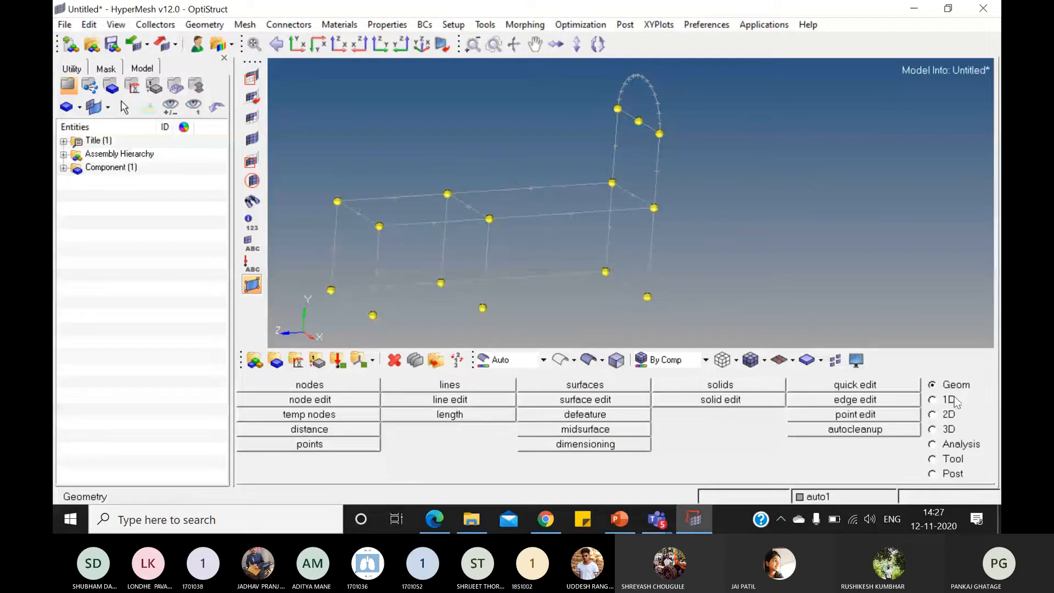
- Duplicate the four upper and lower nodes of the frame section below the arch and translate the copies 500 along negative z
key("shift+F4")
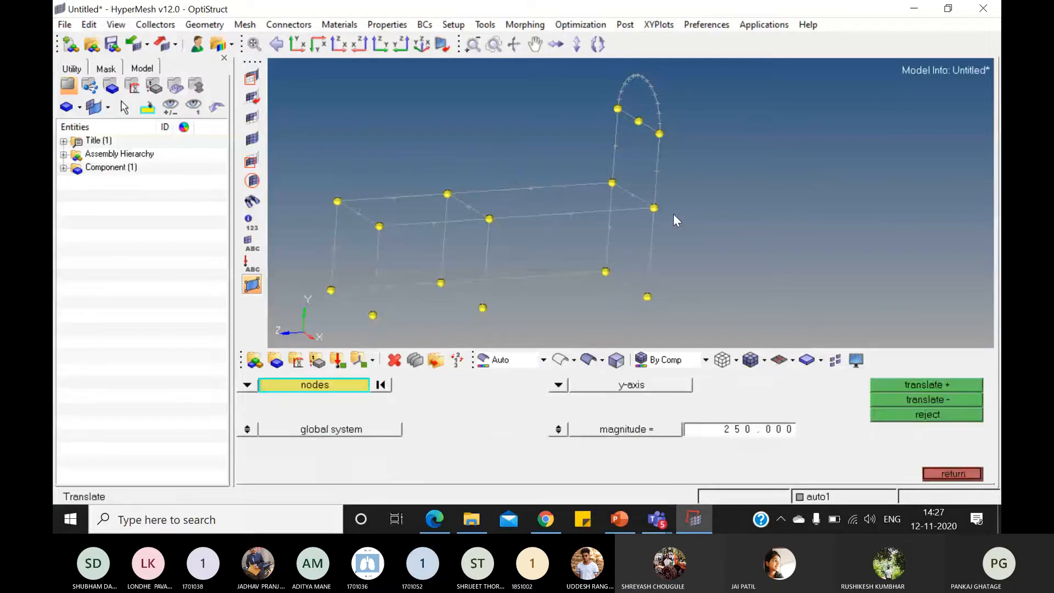
left_click(560, 385)
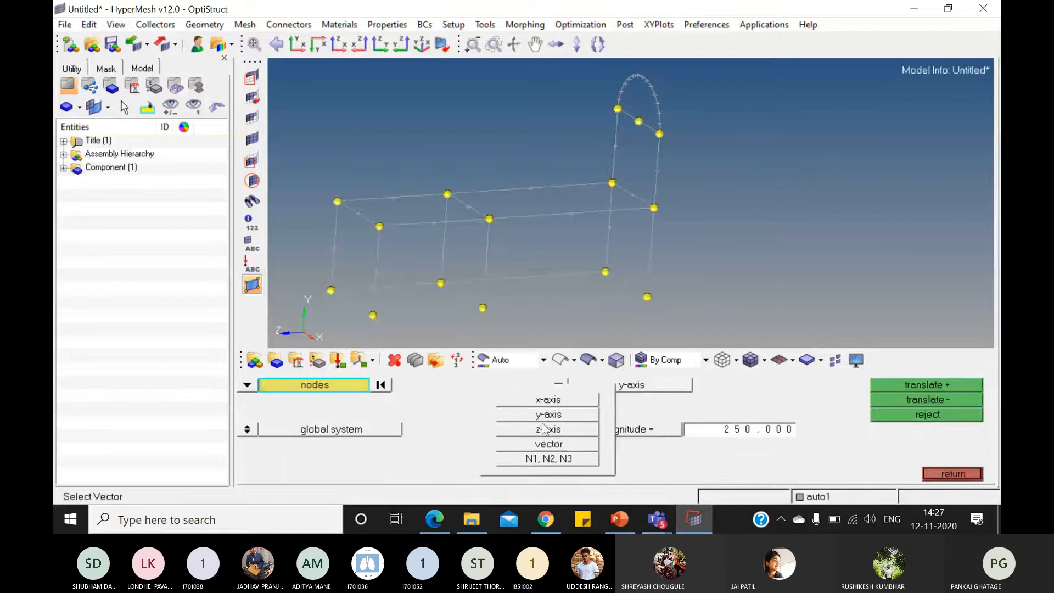
left_click(548, 430)
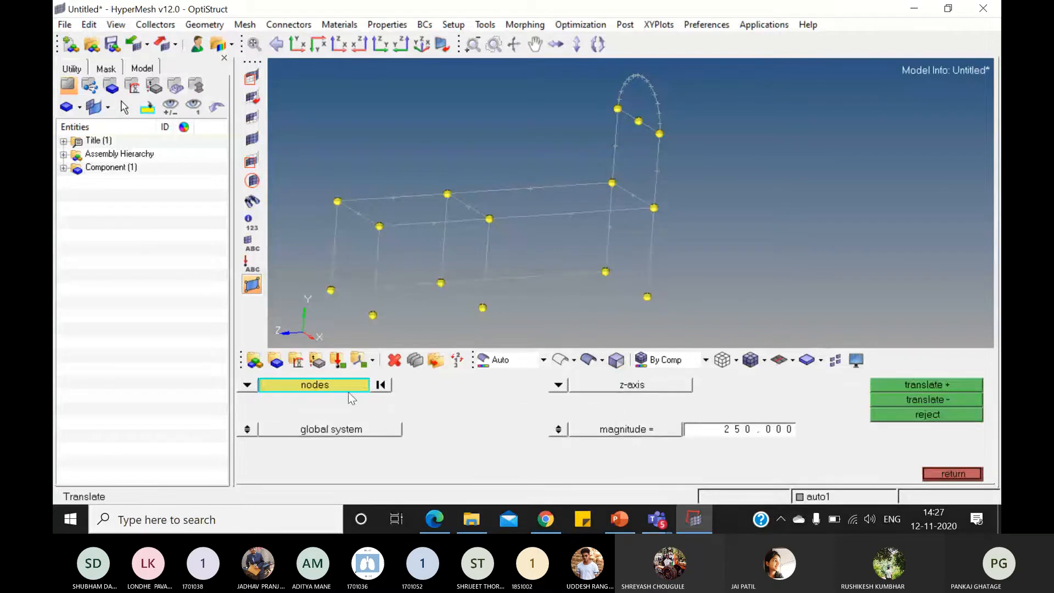
left_click(598, 177)
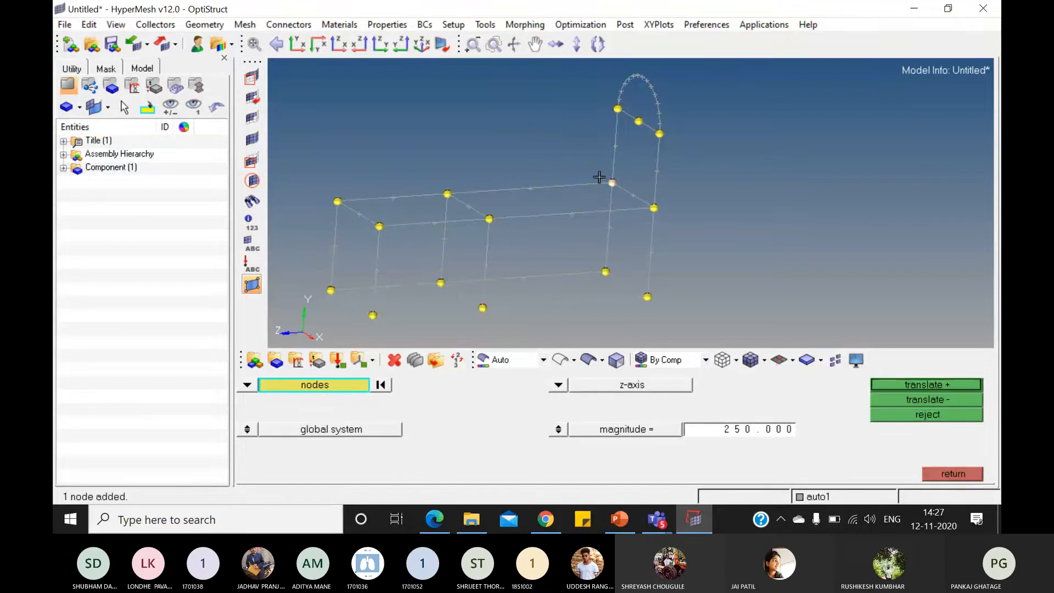
left_click_drag(587, 163, 671, 313, "shift")
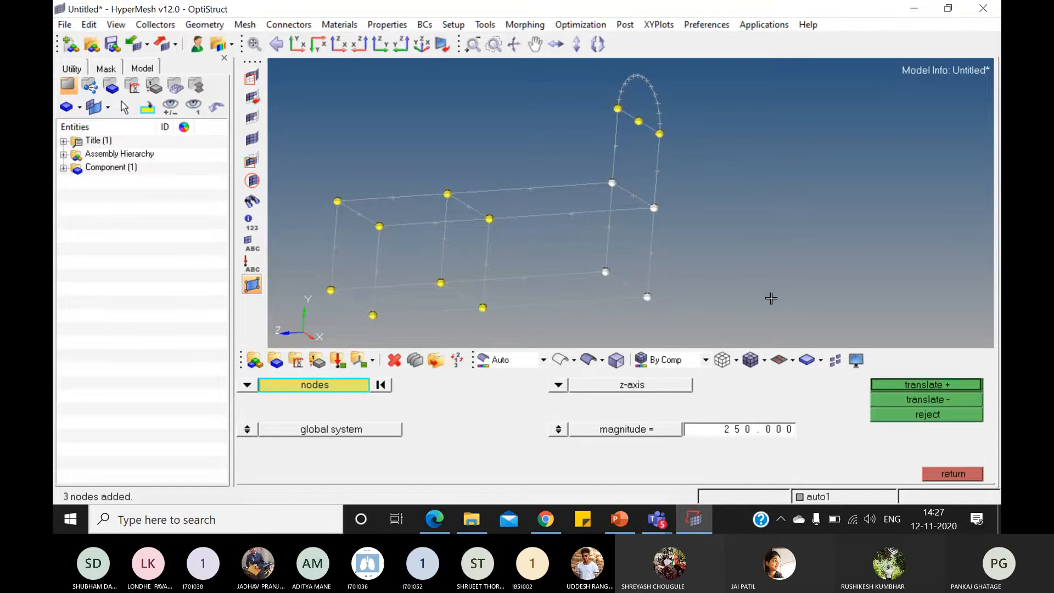
left_click(329, 386)
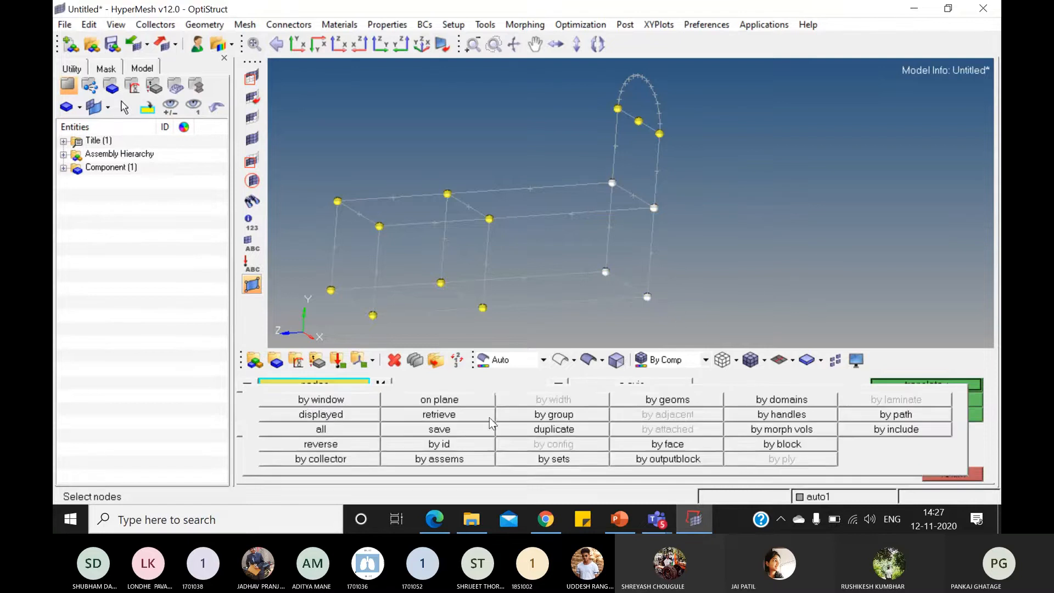
left_click(542, 426)
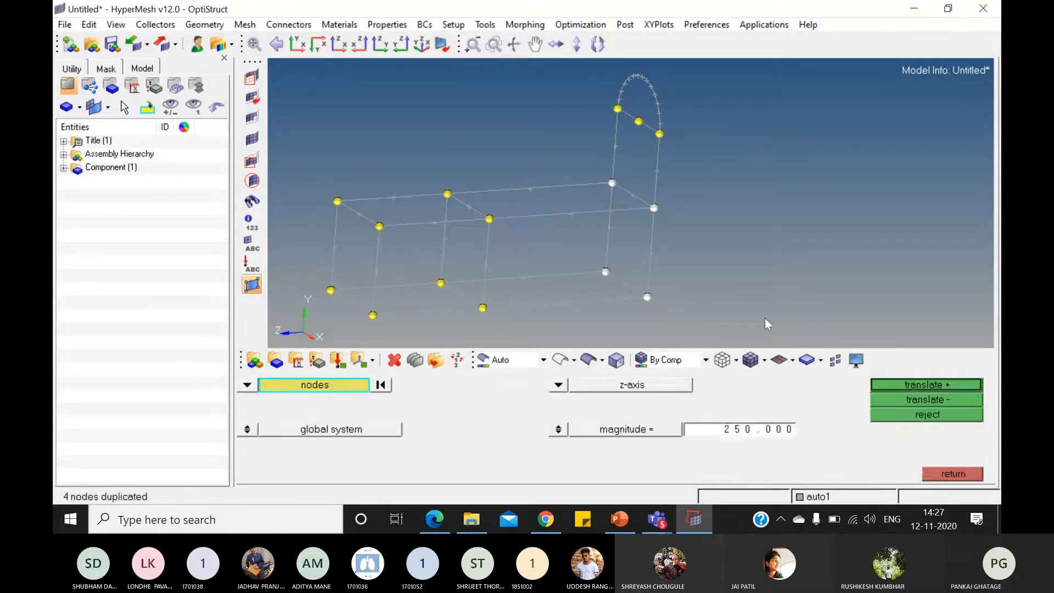
left_click(735, 431)
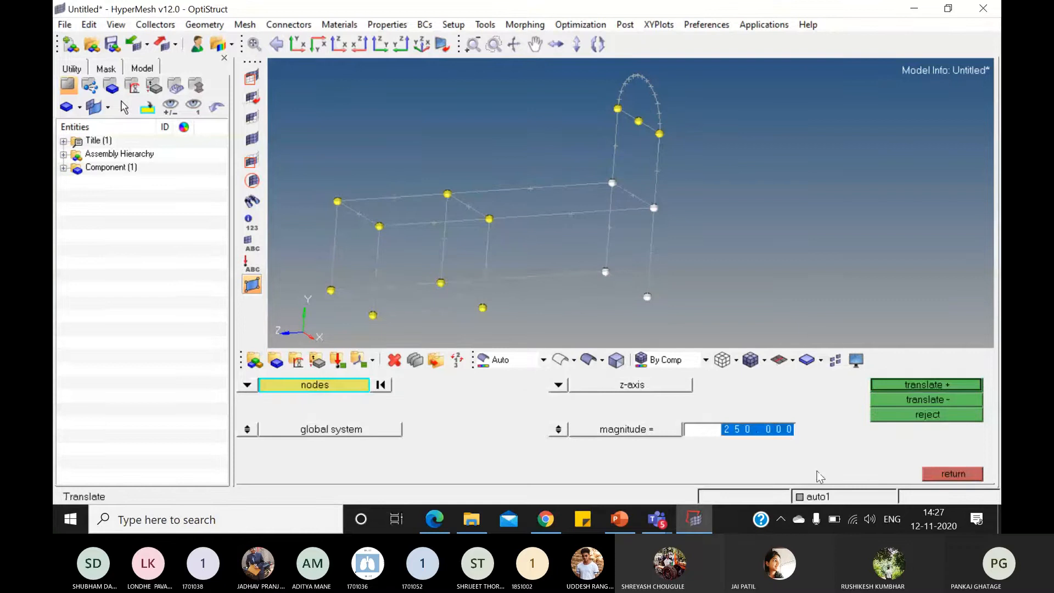
type("500")
key("Return")
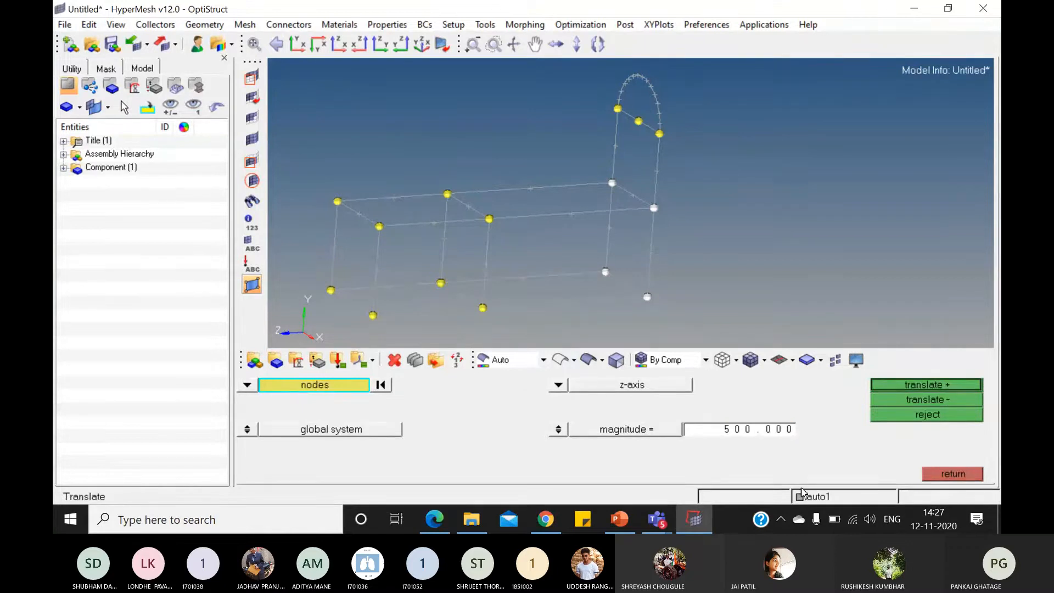
left_click(924, 397)
left_click(942, 471)
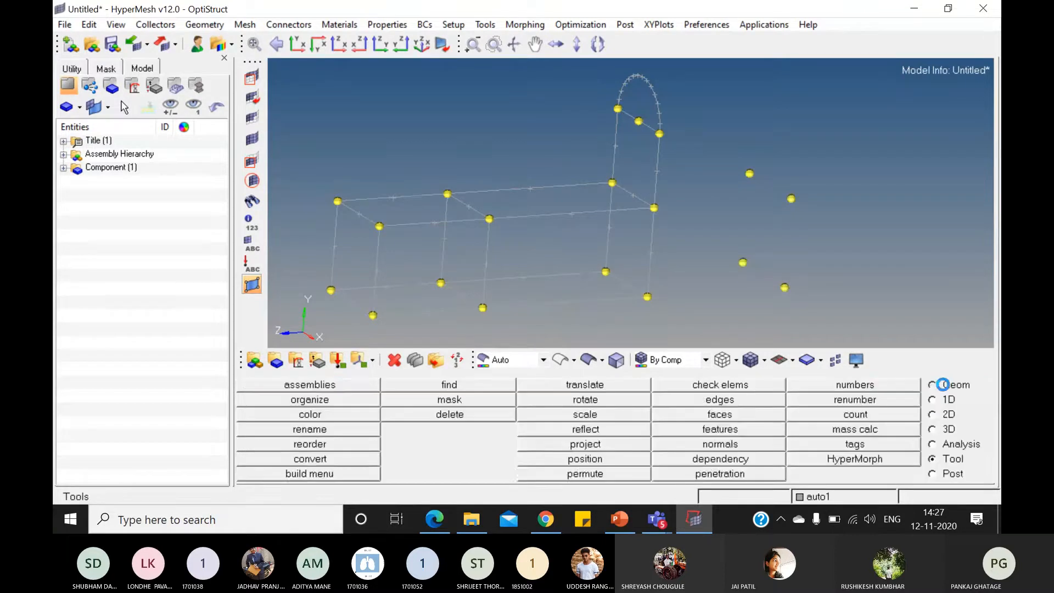
- Draw linear lines extending both upper rails to the new upper nodes and a crossbar between those nodes
left_click(932, 384)
left_click(497, 385)
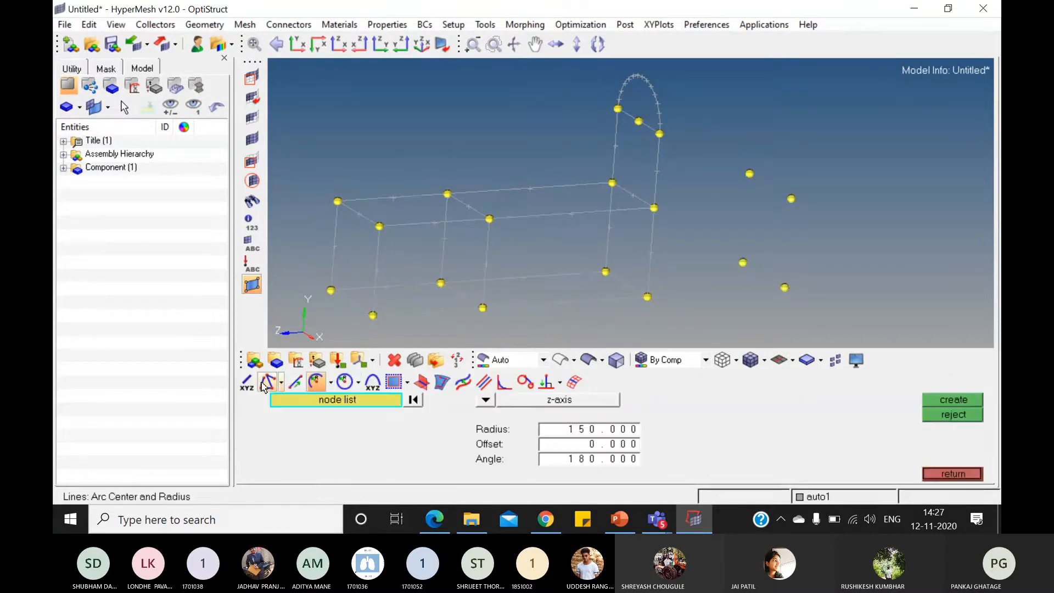
left_click(266, 382)
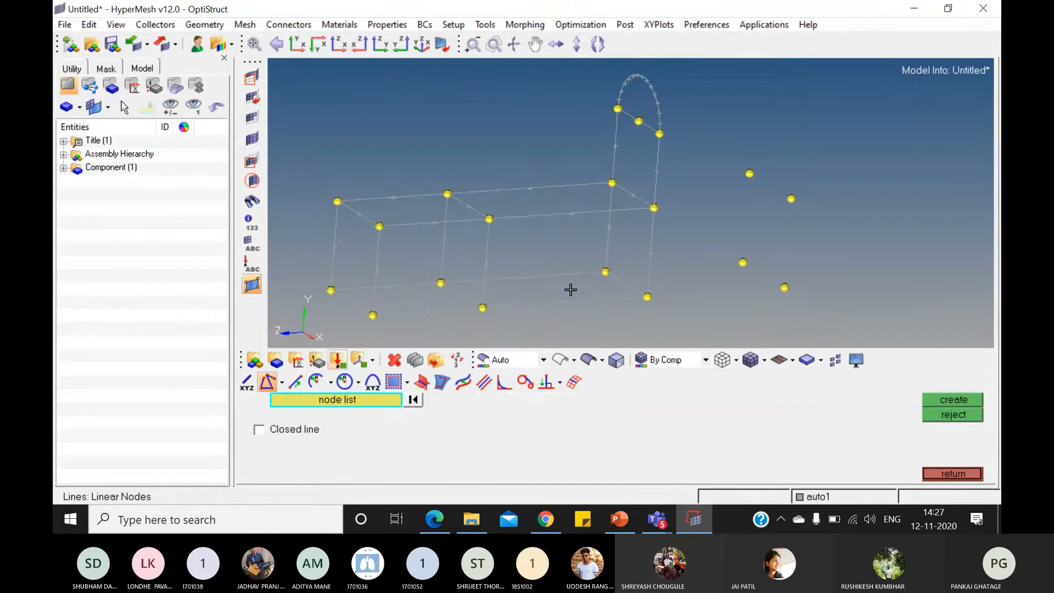
left_click(614, 182)
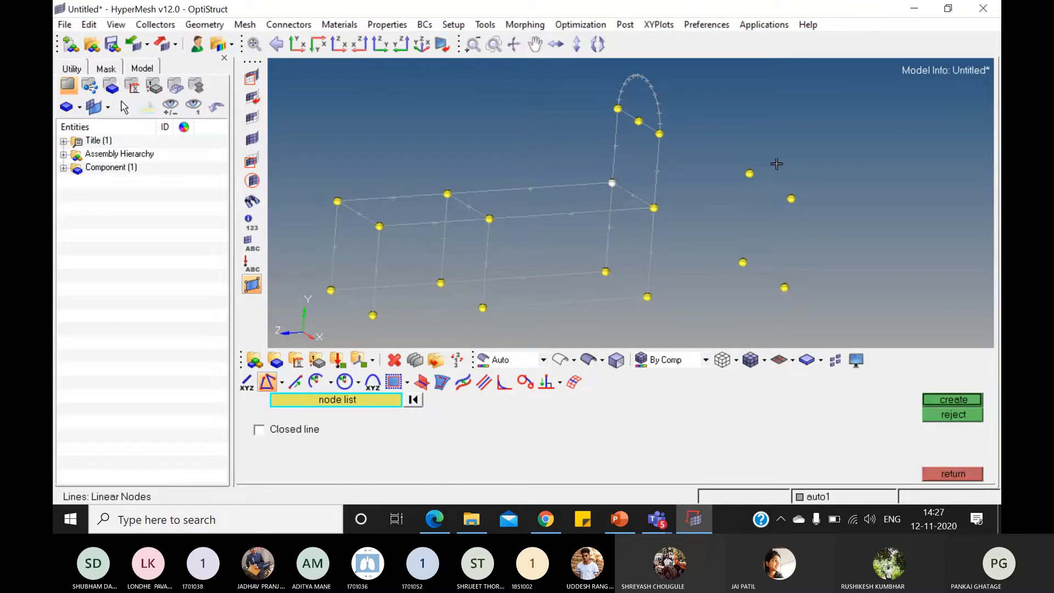
left_click(750, 173)
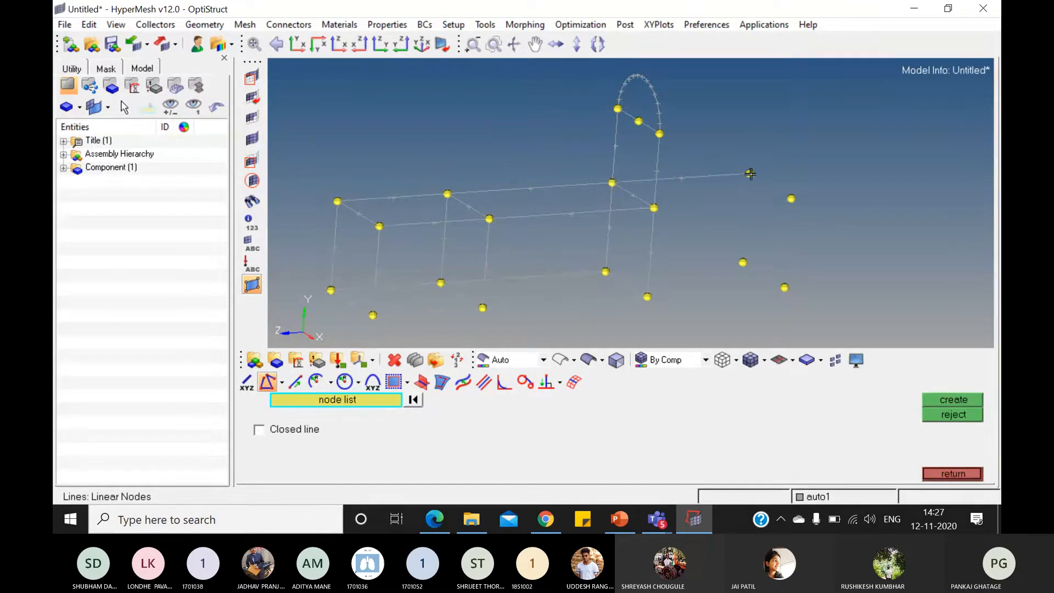
left_click(792, 199)
middle_click(832, 199)
left_click(792, 199)
left_click(654, 208)
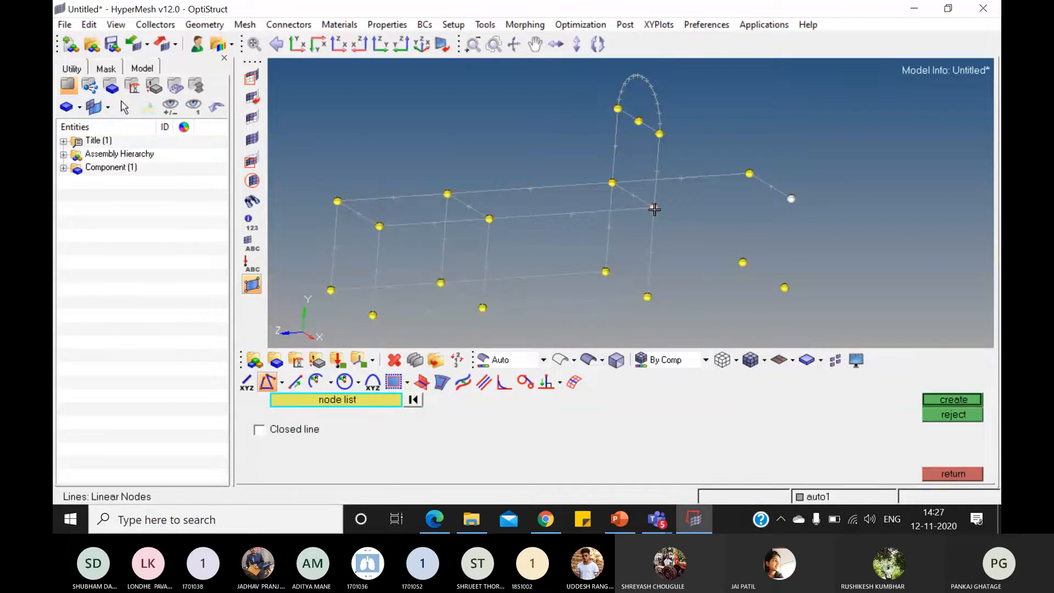
middle_click(774, 214)
- Draw the two vertical lines at the new -z end and the crossbar joining its lower nodes
left_click(751, 173)
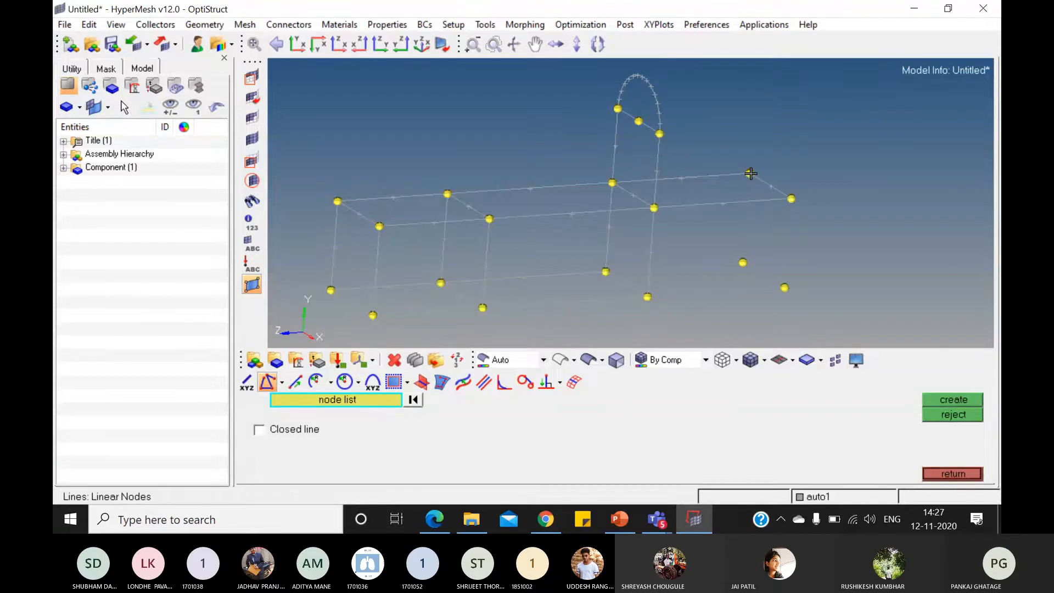
left_click(743, 261)
middle_click(744, 256)
left_click(742, 259)
left_click(786, 287)
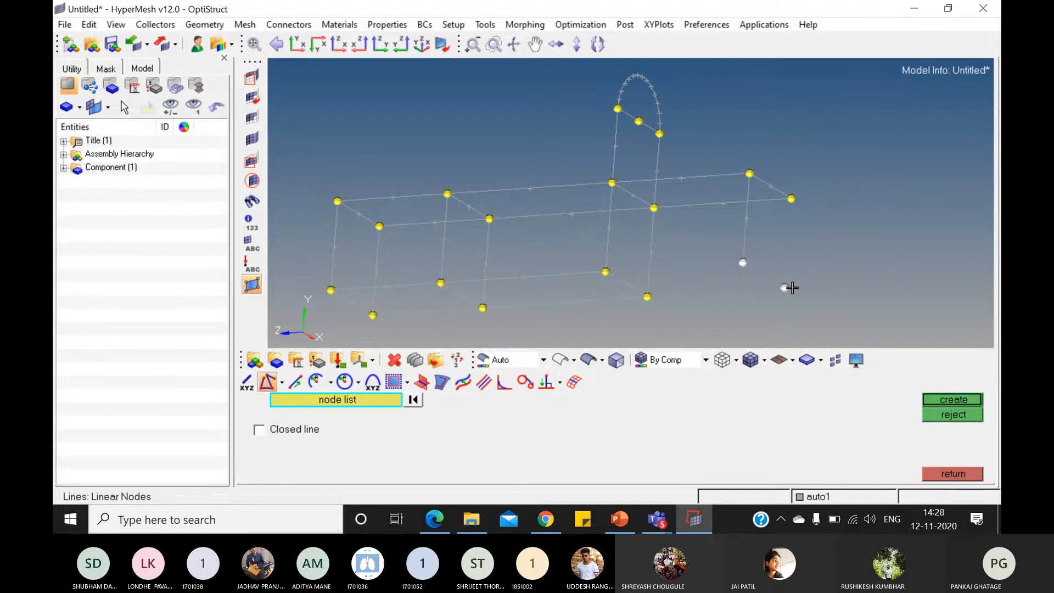
middle_click(791, 287)
left_click(785, 287)
left_click(791, 199)
middle_click(814, 218)
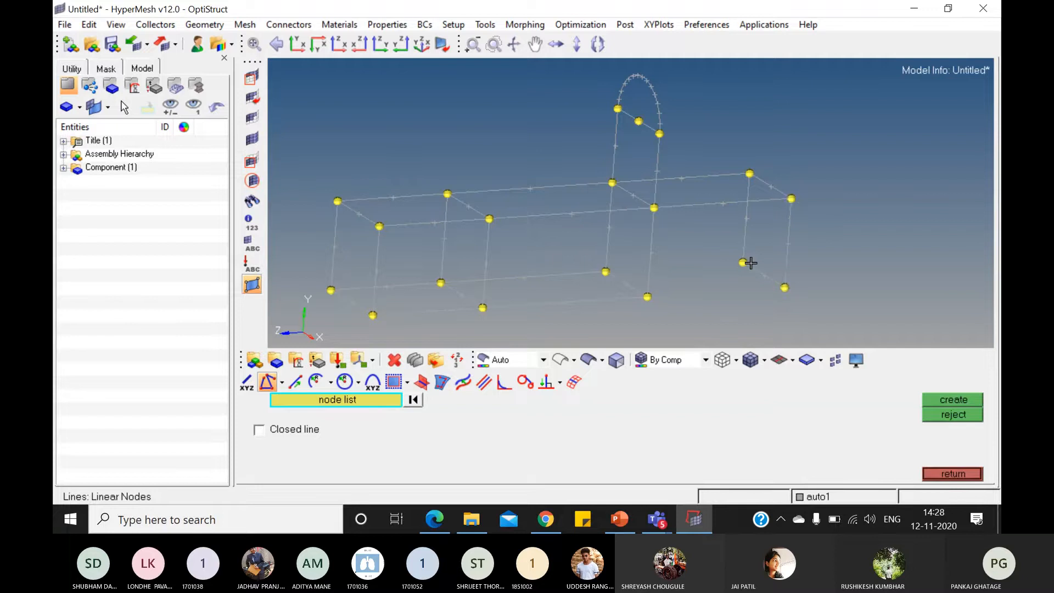
- Extend both lower rails with lines from the lower nodes below the arch to the new -z end nodes
left_click(604, 271)
left_click(741, 261)
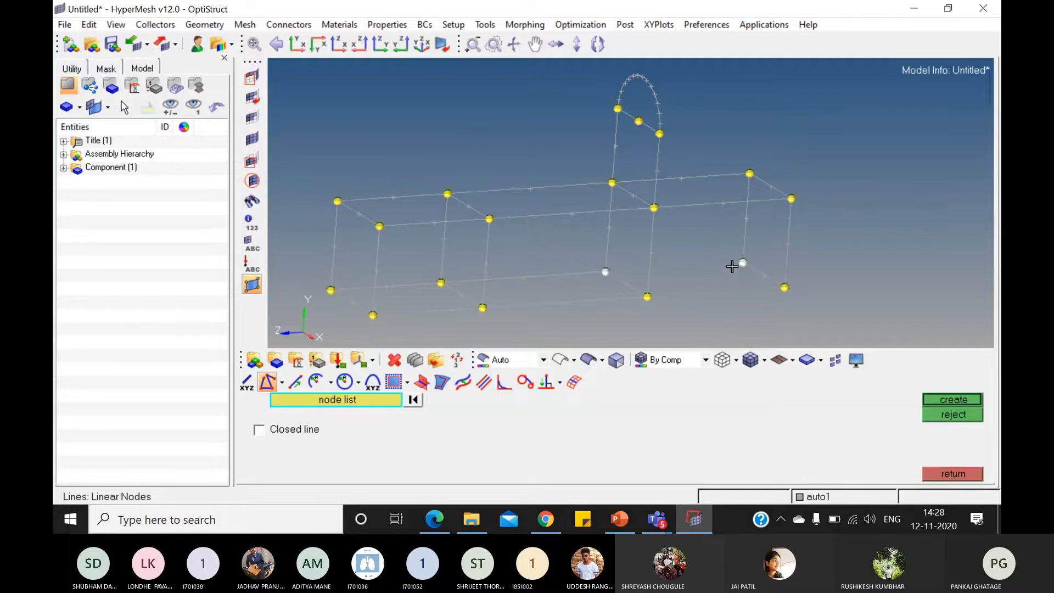
middle_click(656, 296)
left_click(648, 297)
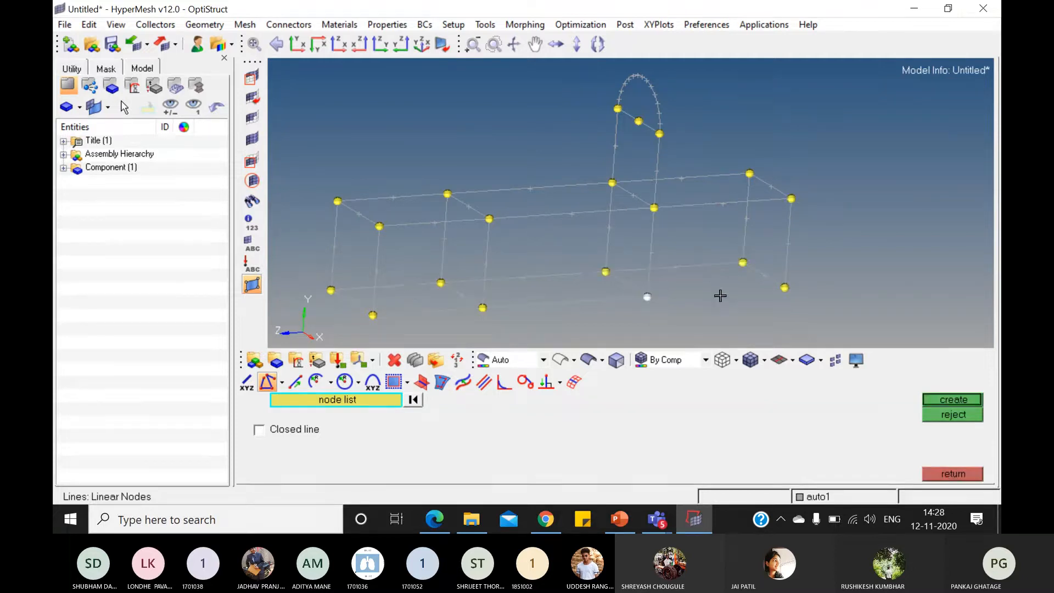
left_click(784, 287)
middle_click(825, 282)
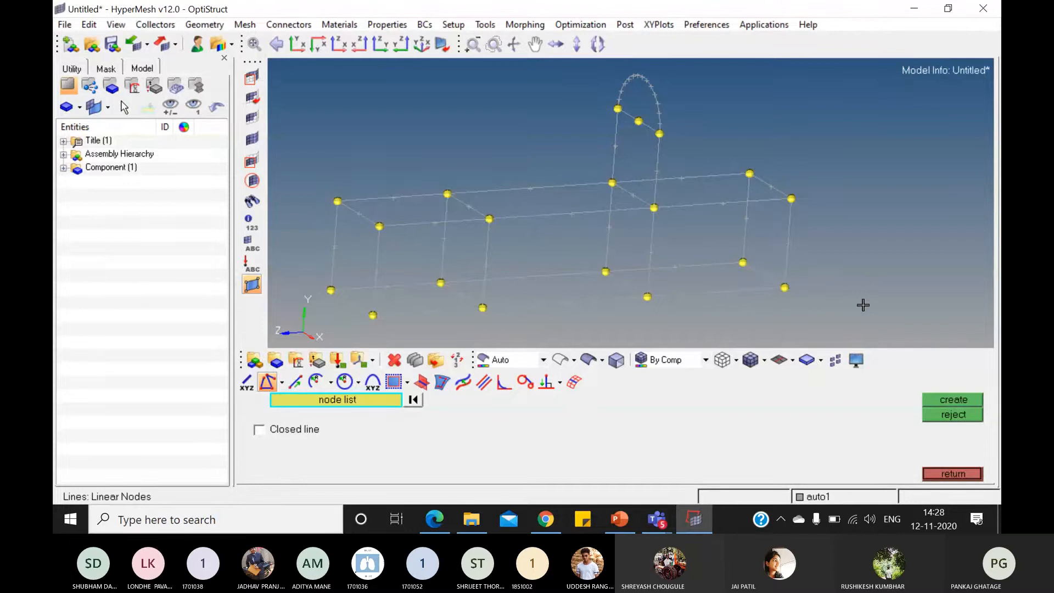
- Check the reference frame in PowerPoint, return to HyperMesh and draw zigzag diagonals across the bottom of the first two bays from the +z end
left_click(691, 521)
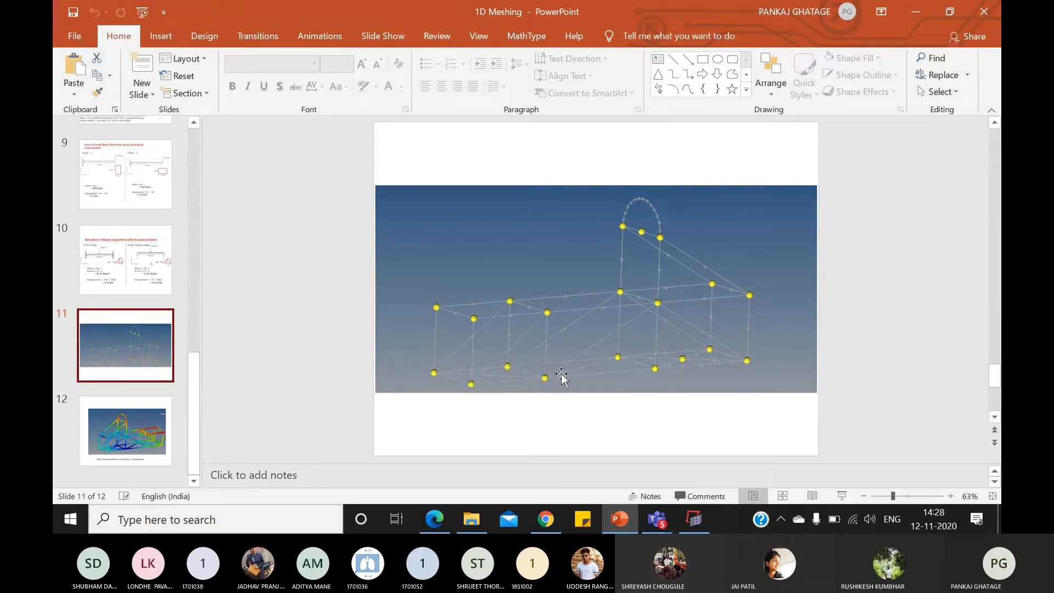
left_click(694, 520)
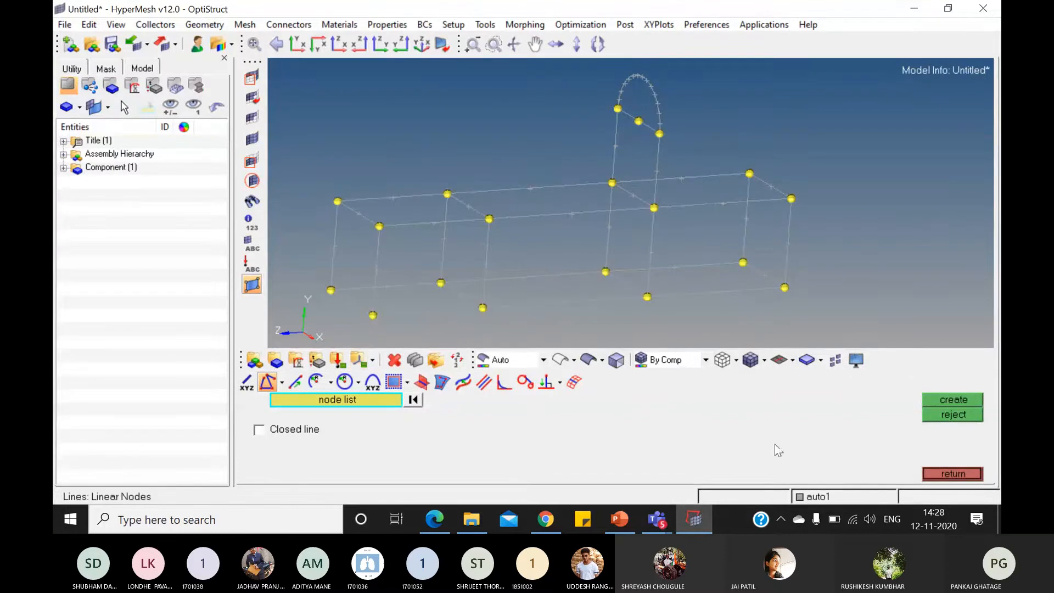
left_click(330, 291)
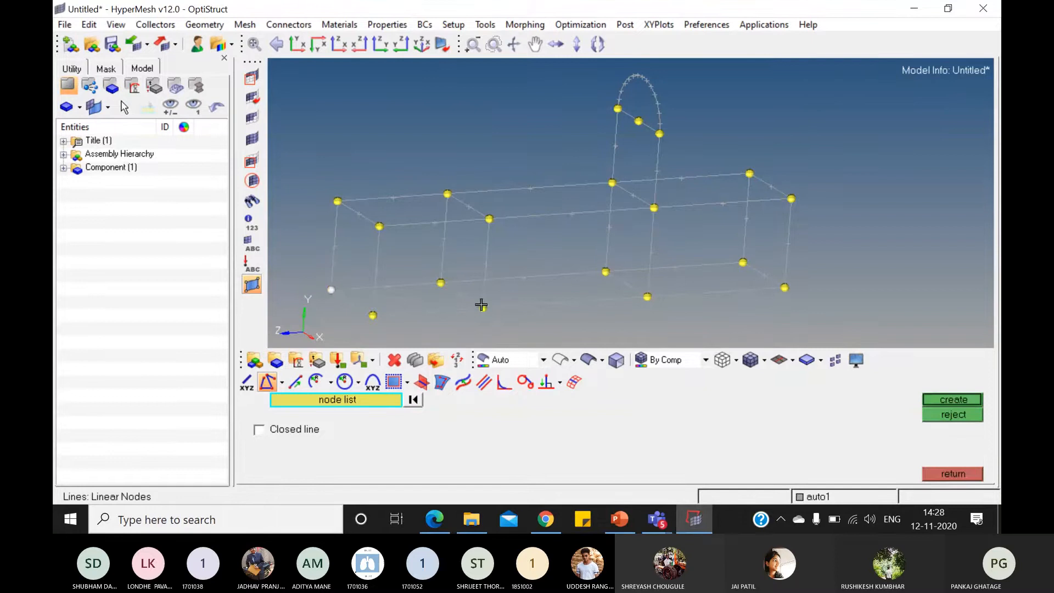
left_click(481, 306)
middle_click(482, 305)
left_click(483, 306)
left_click(606, 273)
middle_click(597, 342)
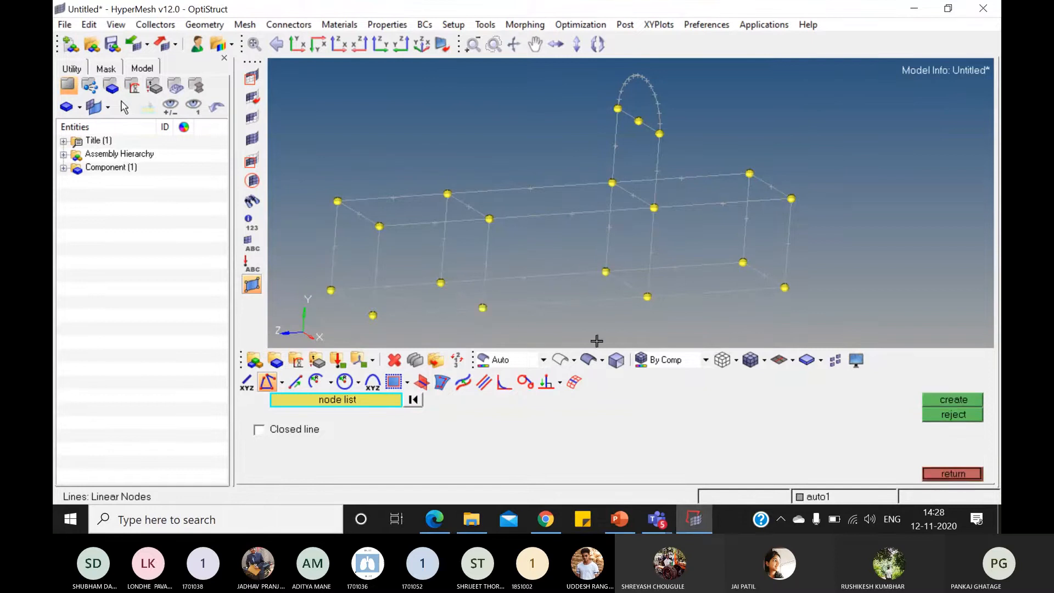
- Check the reference in PowerPoint and, in HyperMesh, draw side diagonals from both lower +z end nodes to the second pair of upper nodes
left_click(689, 519)
left_click(693, 520)
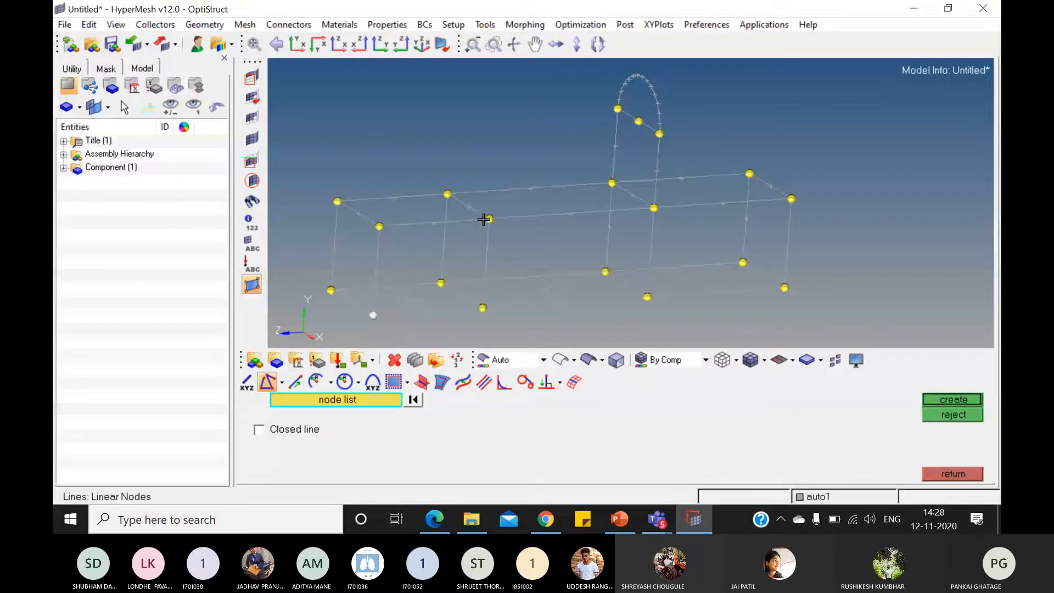
left_click(331, 290)
left_click(442, 195)
middle_click(441, 217)
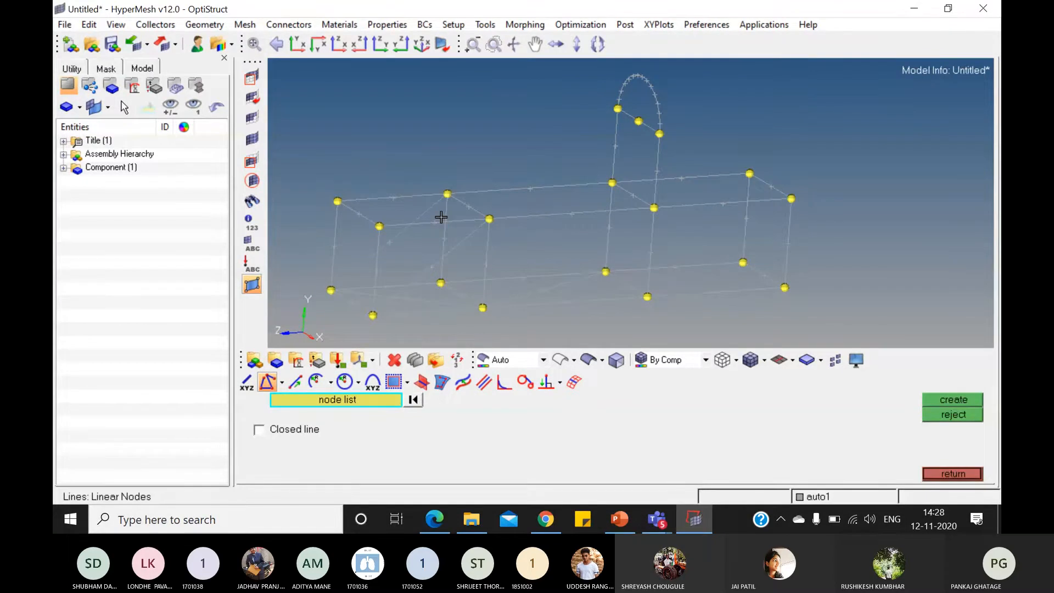
- Recheck the reference in PowerPoint and, in HyperMesh, draw middle-bay side diagonals from the second pair of lower nodes to the upper nodes below the arch
left_click(694, 520)
left_click(695, 520)
left_click(483, 306)
left_click(654, 208)
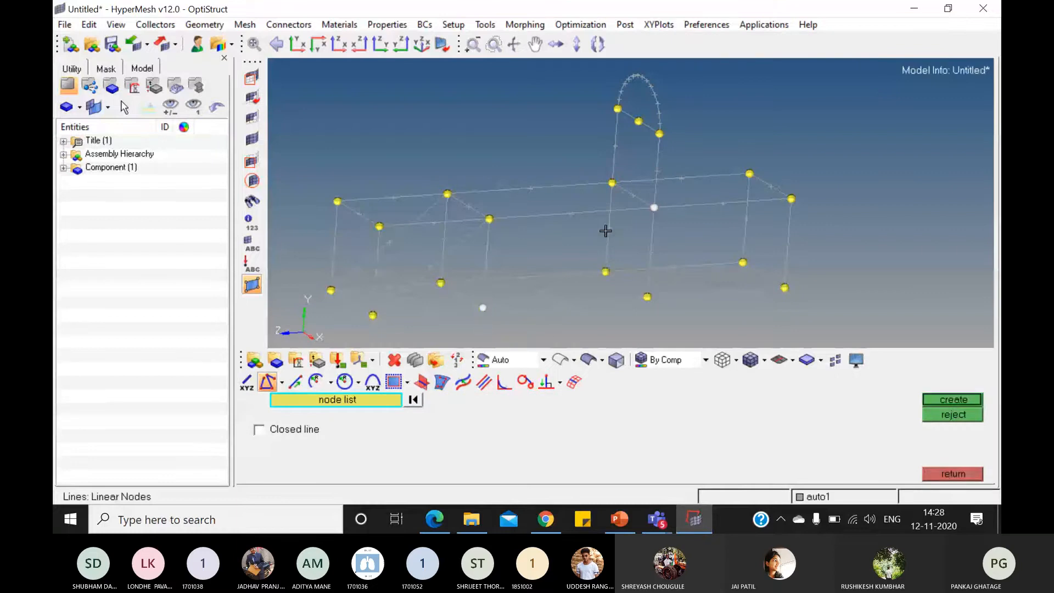
middle_click(606, 231)
left_click(441, 283)
left_click(613, 181)
middle_click(571, 193)
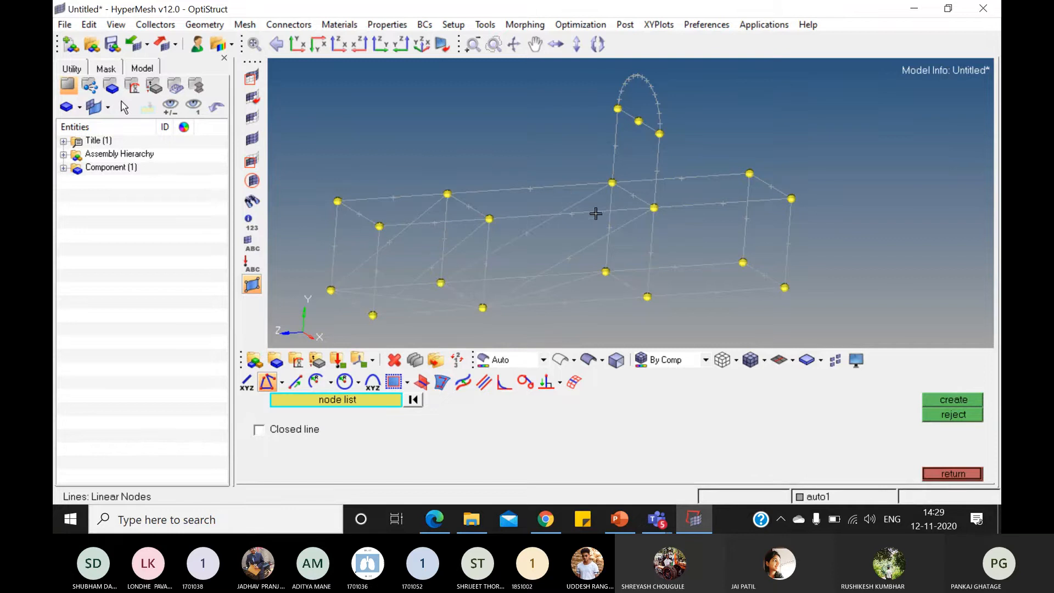
- Consult the PowerPoint reference and, in HyperMesh, draw both side diagonals from the upper nodes below the arch to the lower -z end nodes
left_click(695, 521)
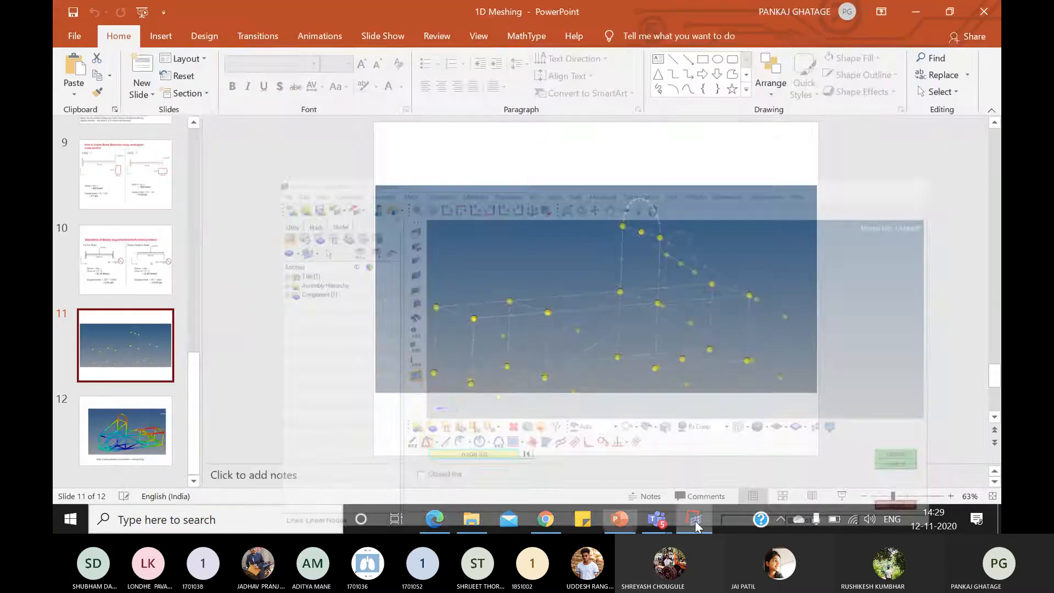
left_click(695, 521)
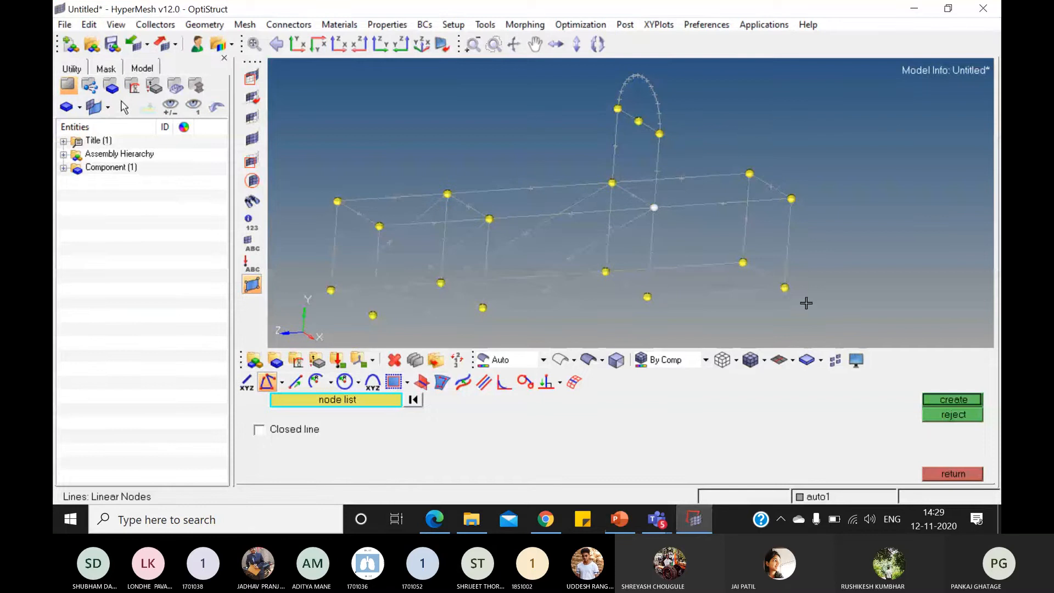
left_click(786, 289)
middle_click(811, 294)
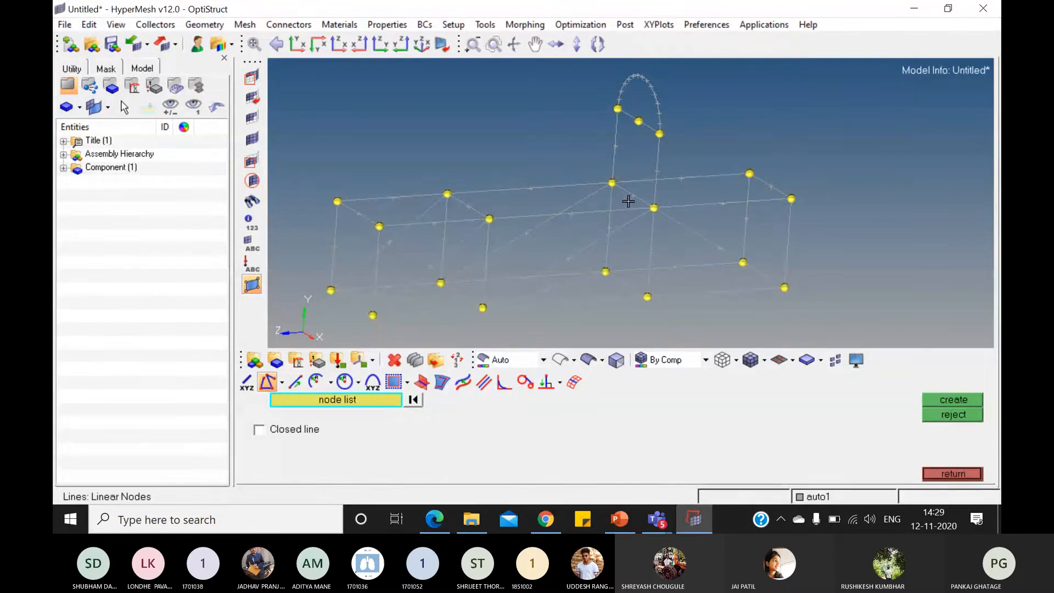
left_click(612, 183)
left_click_drag(704, 309, 753, 252, "ctrl")
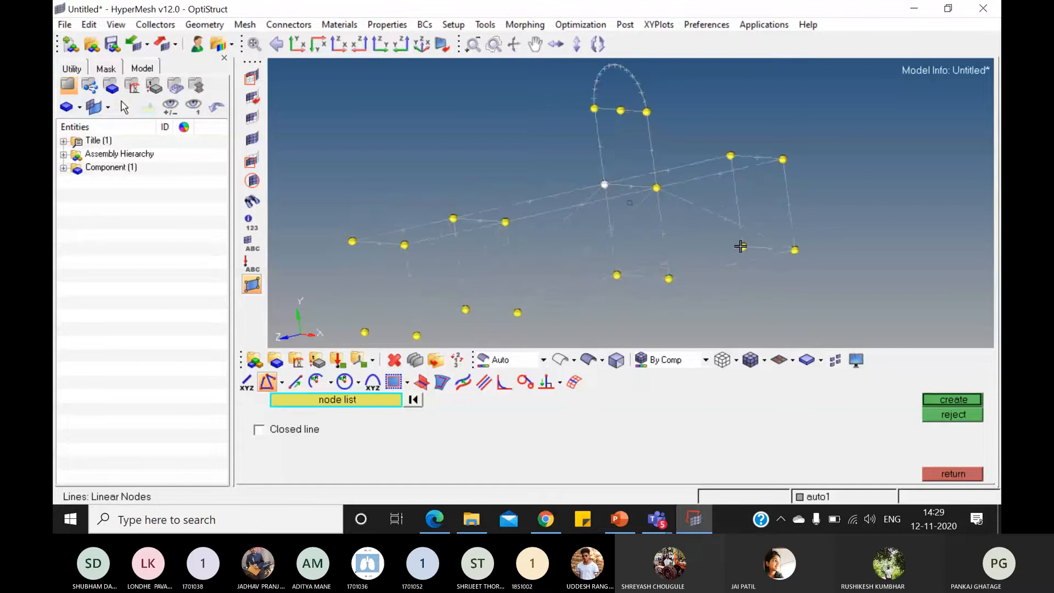
left_click(741, 246)
middle_click(837, 283)
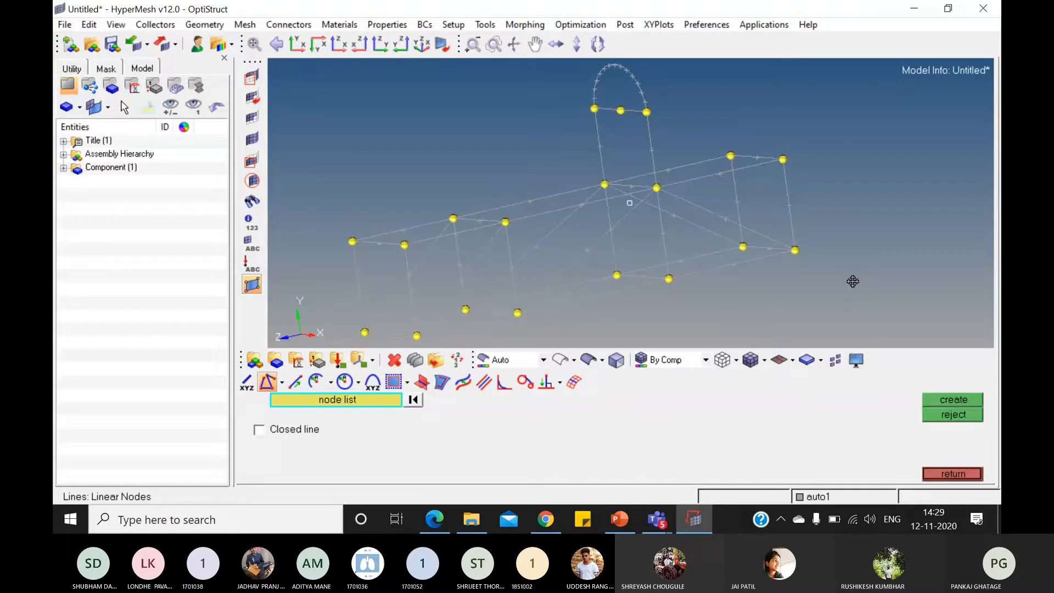
left_click_drag(852, 282, 797, 316, "ctrl")
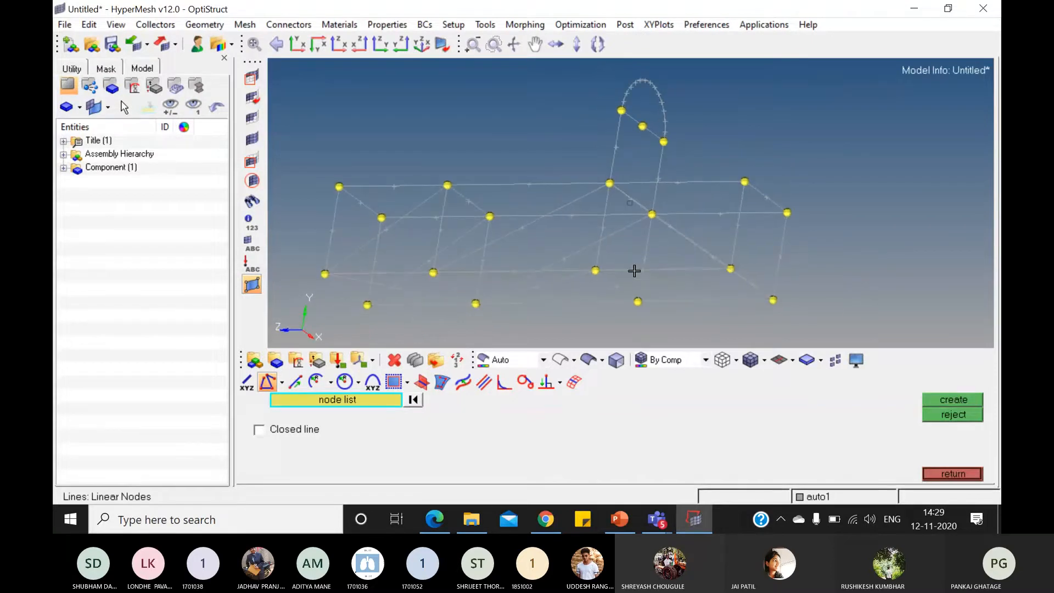
- Recheck the bracing of the -z end bay in the PowerPoint reference and return to the HyperMesh geometry commands
left_click(697, 522)
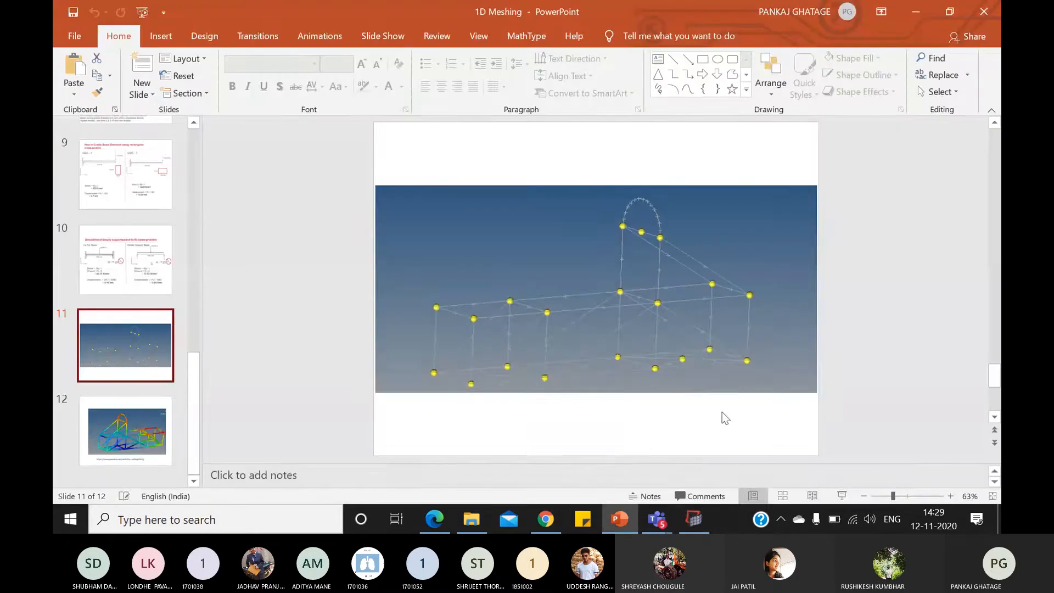
left_click(696, 525)
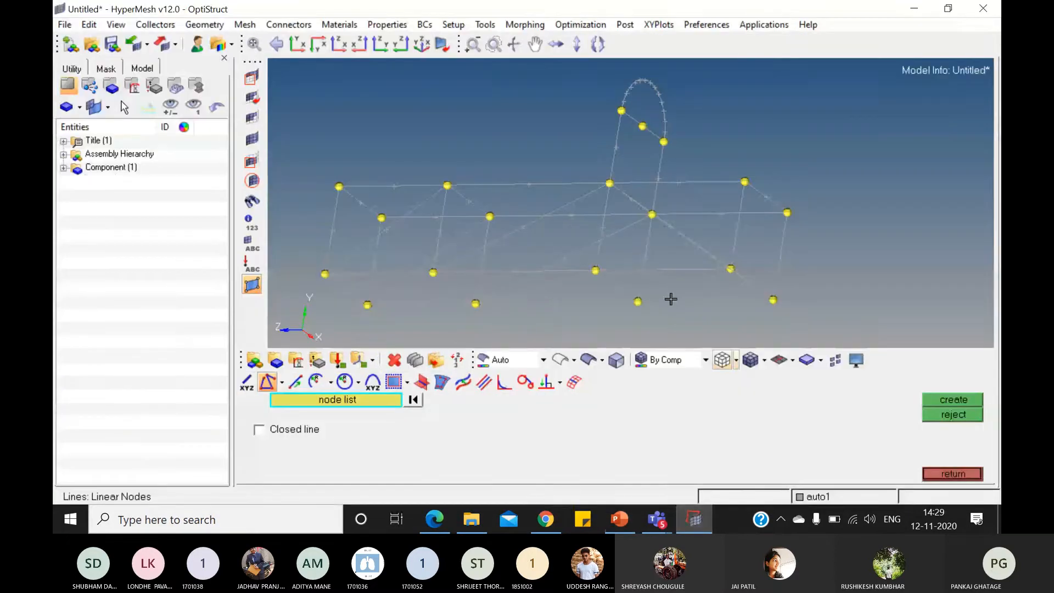
left_click(959, 476)
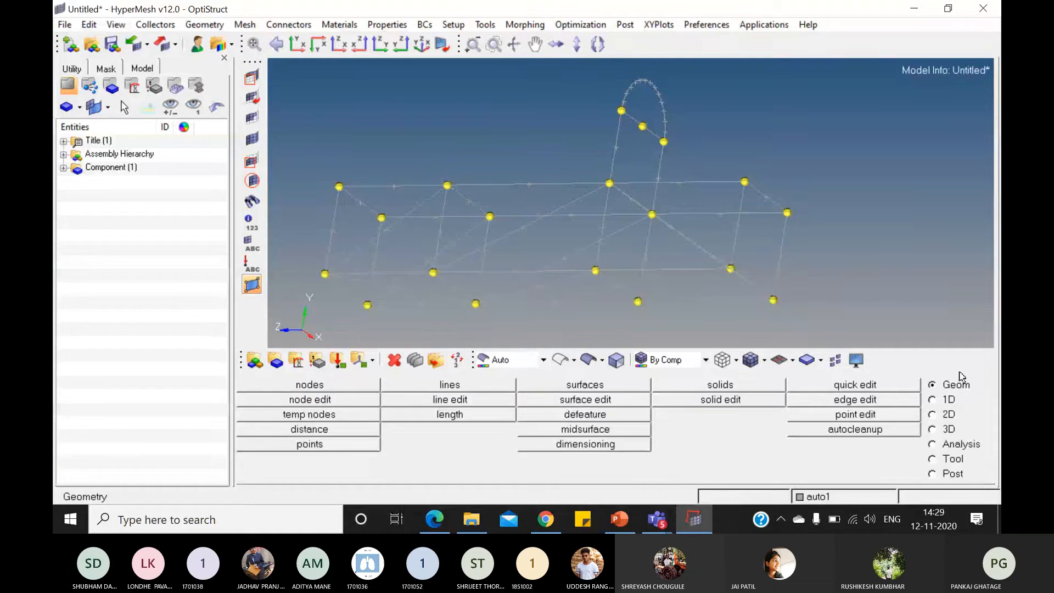
left_click(347, 384)
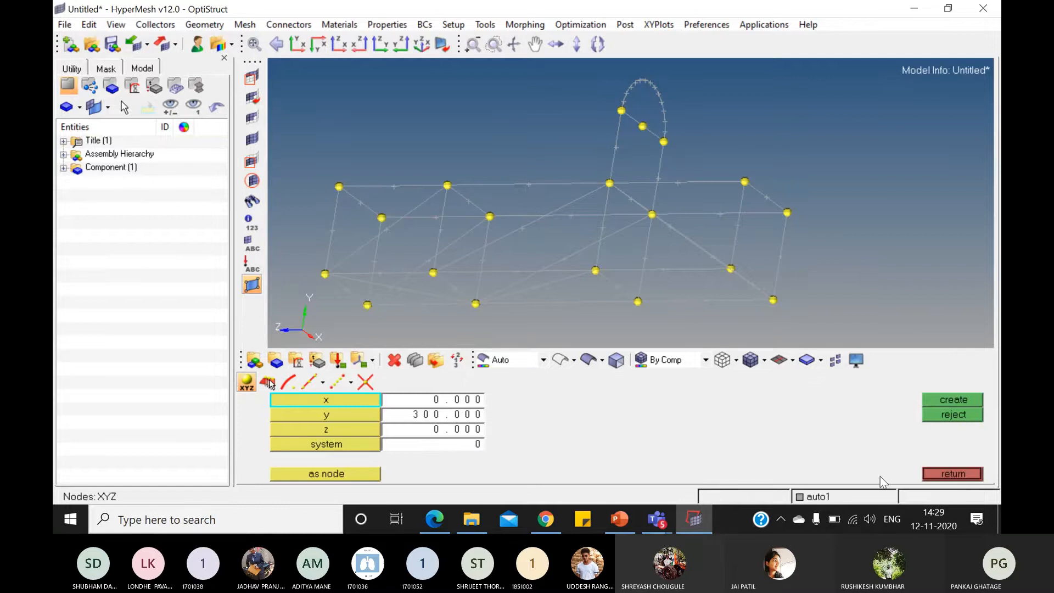
left_click(940, 474)
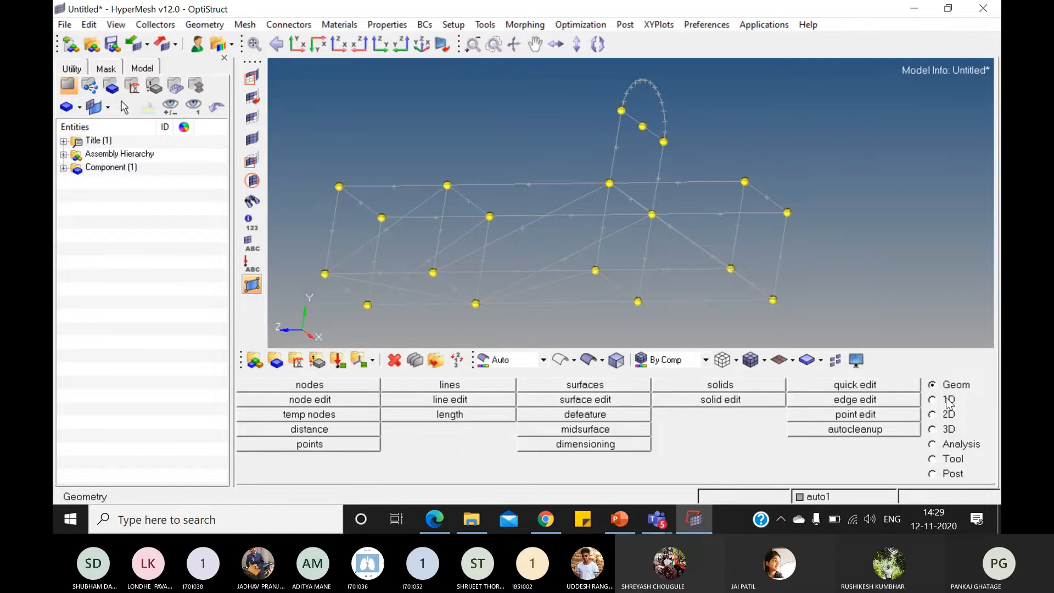
left_click(346, 430)
left_click(597, 271)
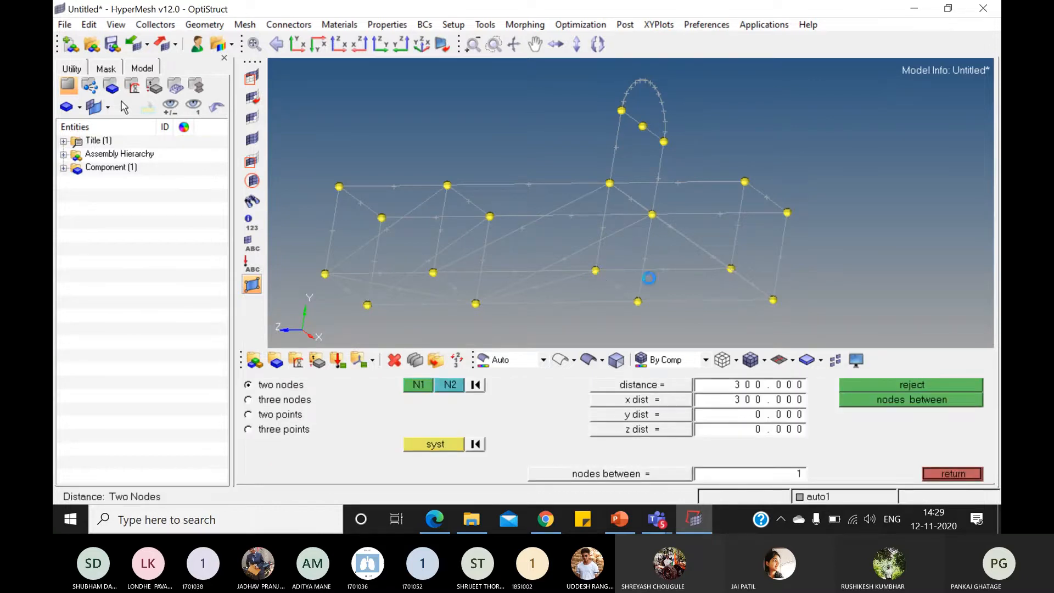
left_click(772, 299)
key("Escape")
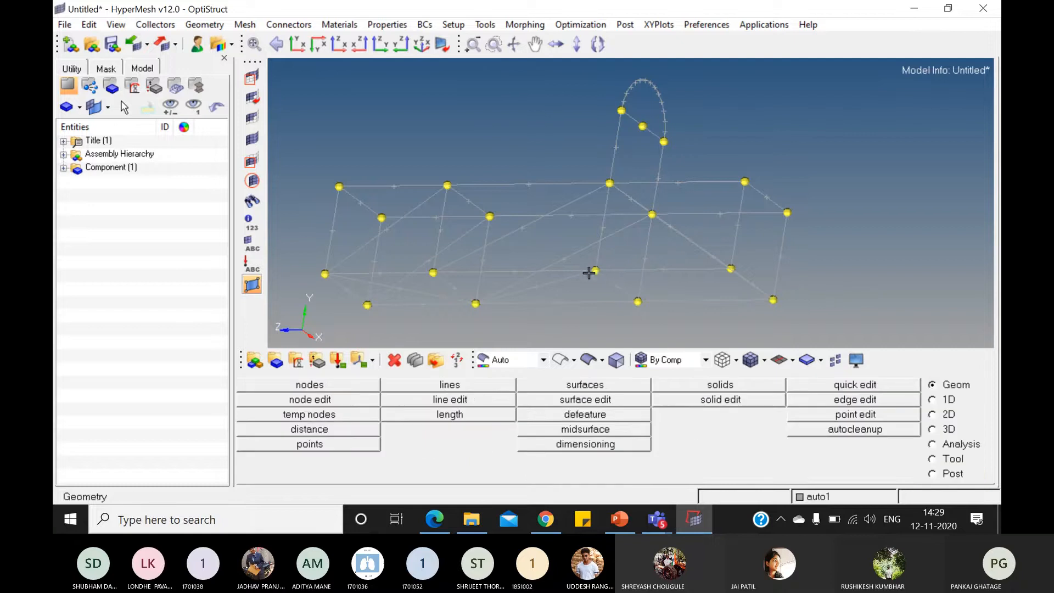
- Create one node midway between two diagonally opposite lower nodes of the -z end bay, using the distance command
left_click(332, 430)
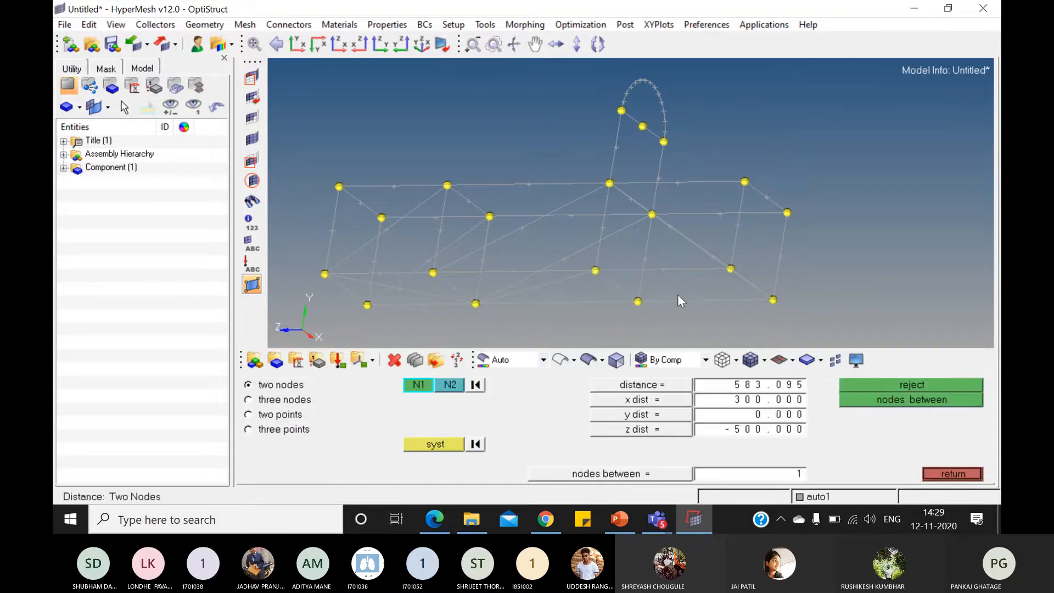
left_click(597, 271)
left_click(773, 300)
left_click(901, 404)
left_click(948, 477)
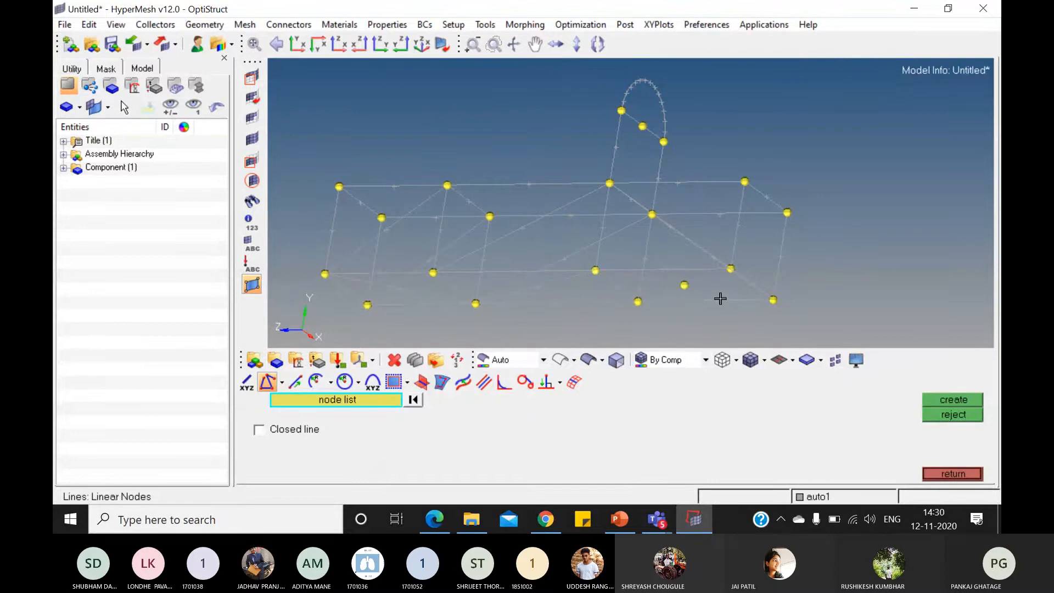
- Draw straight lines from the middle node to the surrounding lower corner nodes, cross-bracing the bottom of the -z end bay
left_click(684, 285)
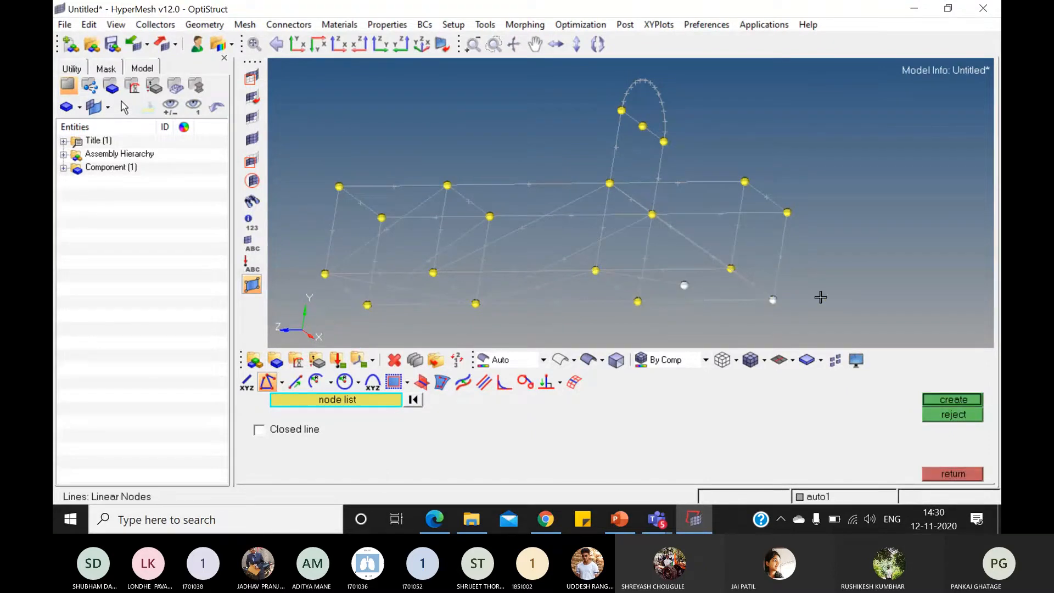
left_click(638, 301)
middle_click(817, 284)
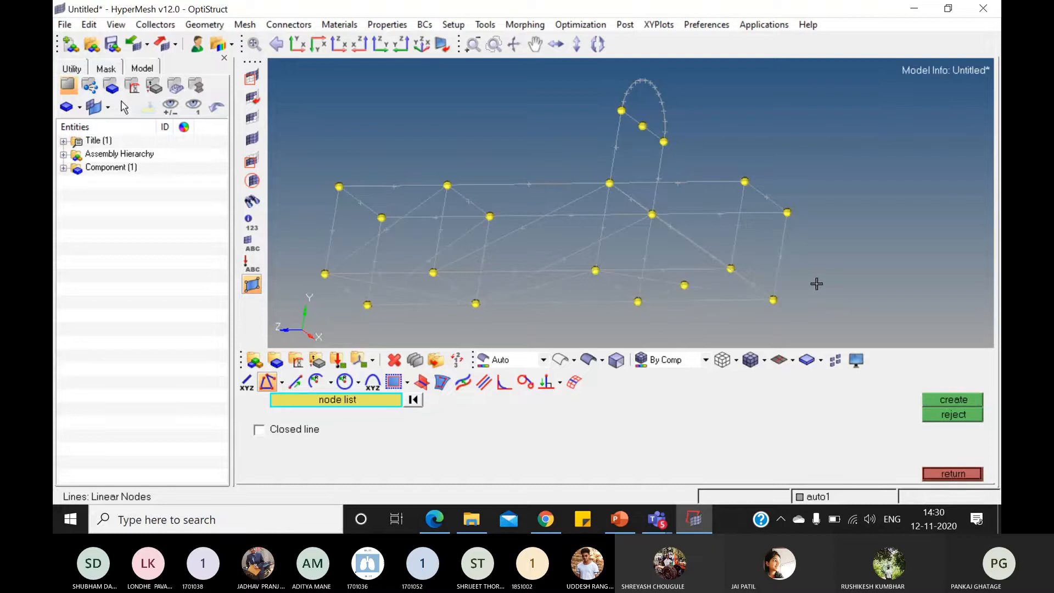
left_click(684, 286)
left_click(730, 271)
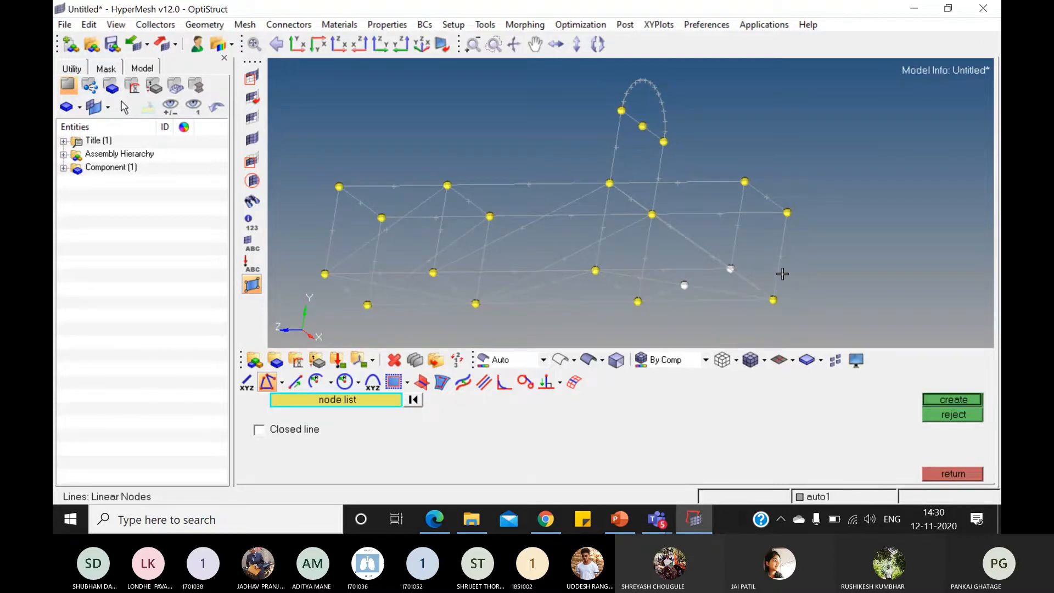
middle_click(859, 273)
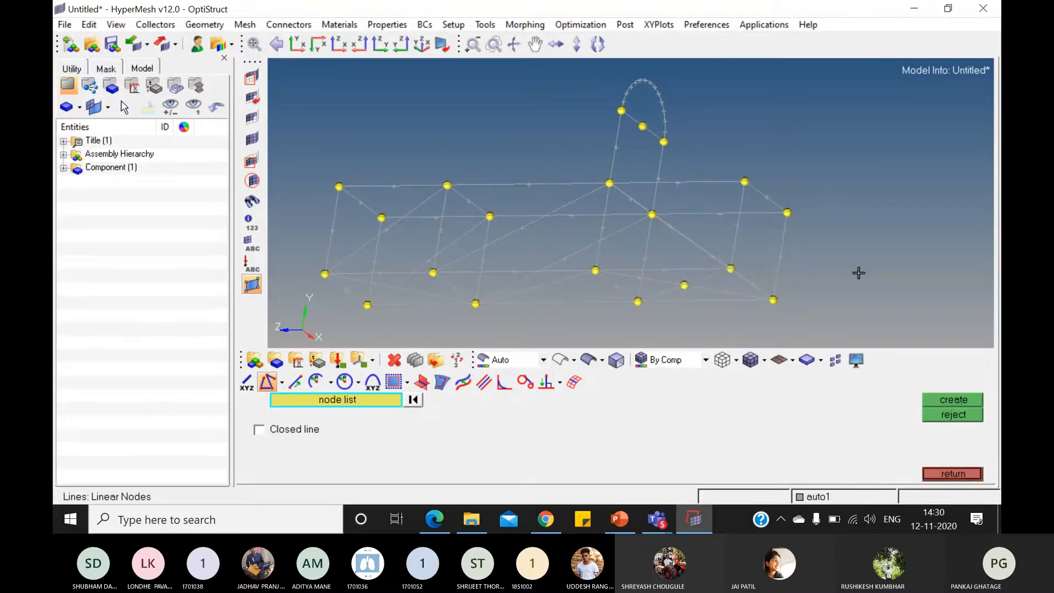
- Inspect the frame's bracing from several angles and compare it with the reference frame in PowerPoint
left_click_drag(386, 240, 454, 231, "ctrl")
left_click_drag(616, 252, 635, 263, "ctrl")
left_click_drag(546, 231, 520, 214, "ctrl")
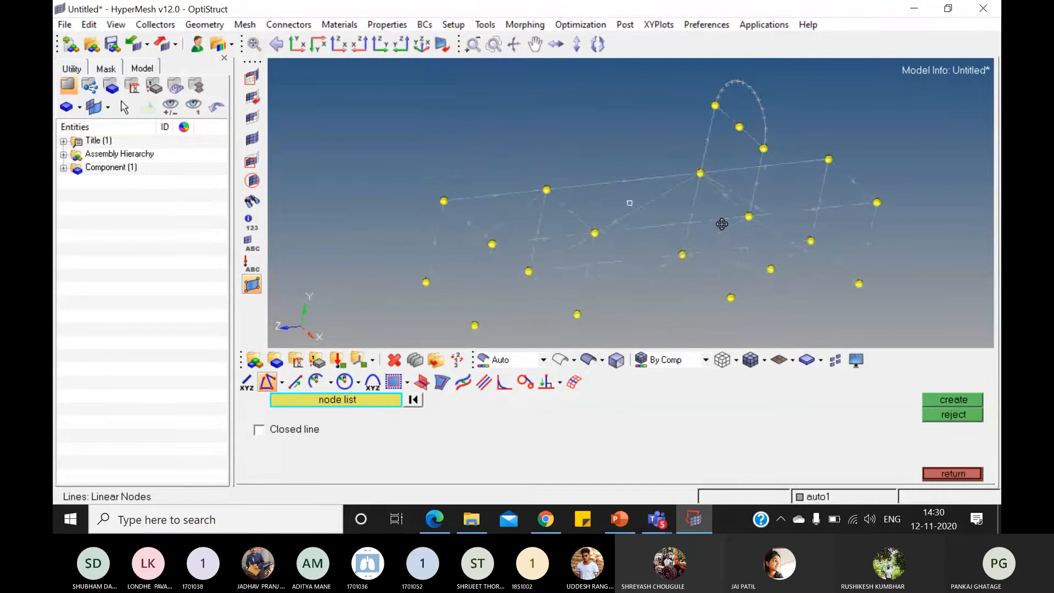
left_click_drag(723, 224, 697, 213, "ctrl")
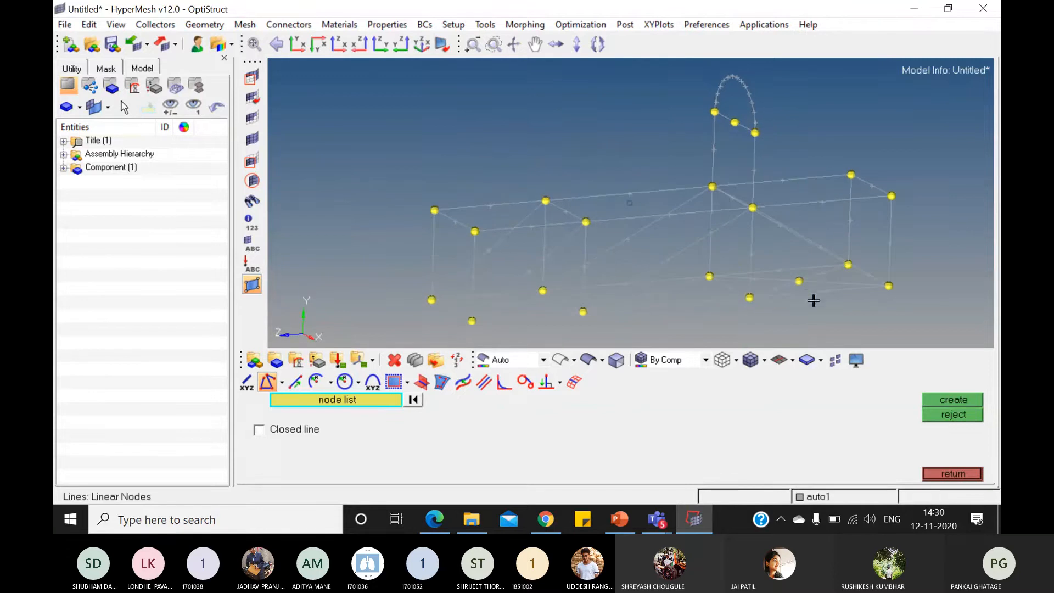
left_click(966, 474)
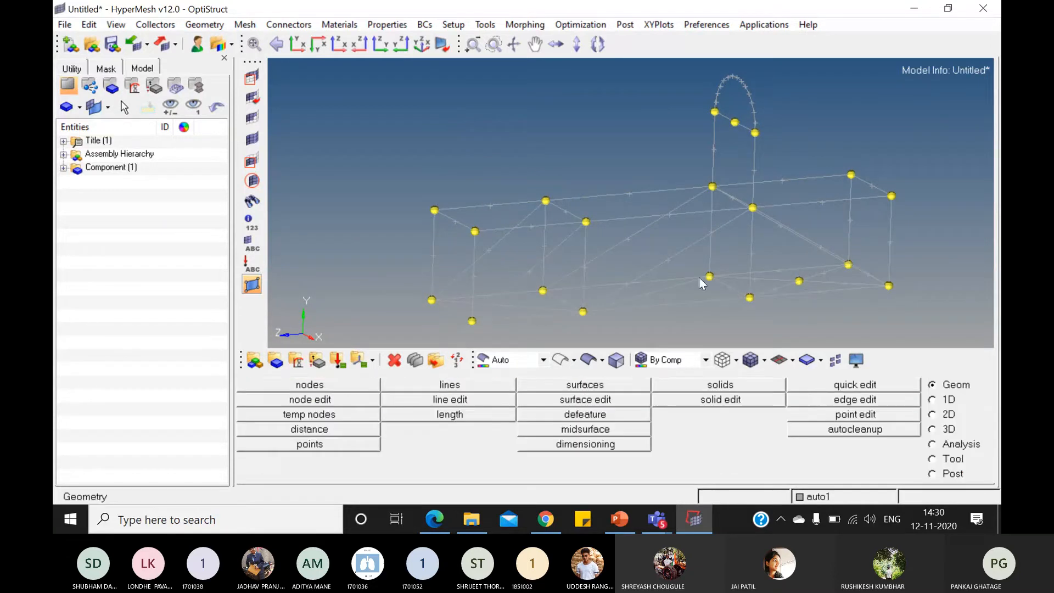
mouse_move(593, 257)
left_mouse_down("ctrl")
mouse_move(615, 260)
mouse_move(567, 245)
mouse_move(595, 247)
mouse_move(718, 310)
left_mouse_up("ctrl")
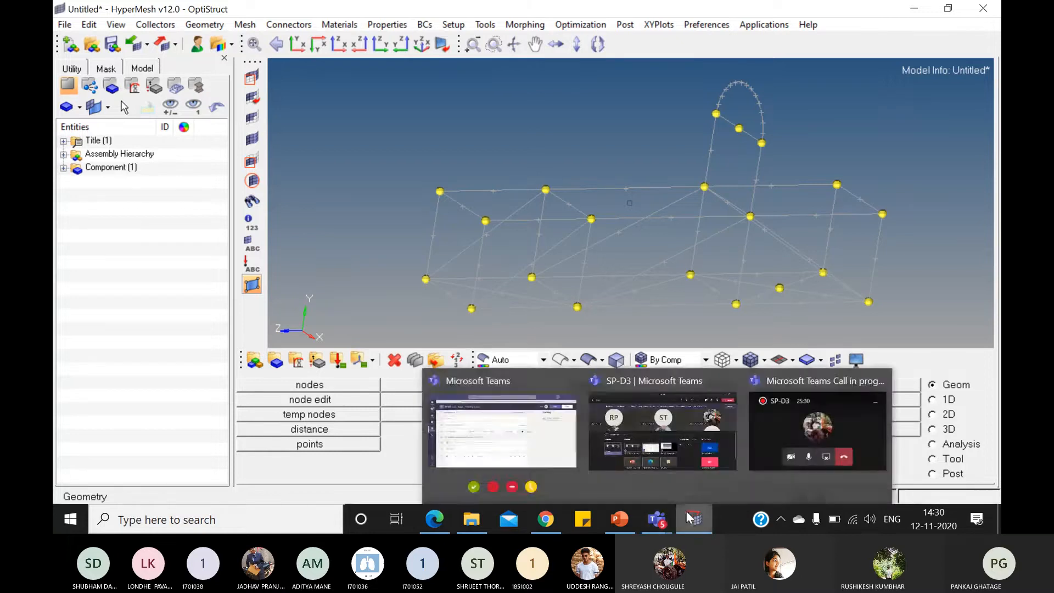
left_click(693, 518)
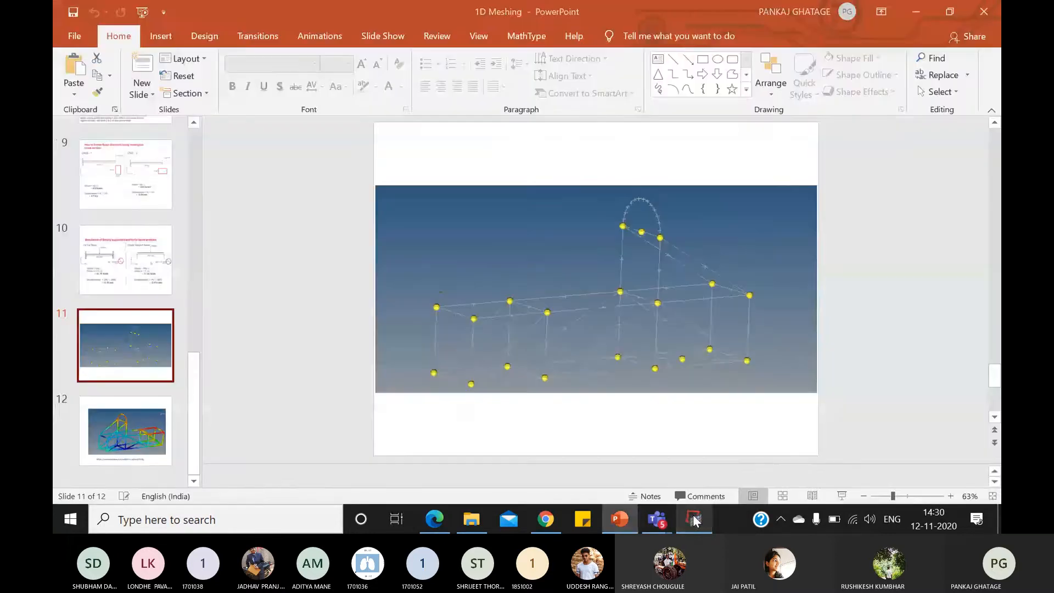
left_click(695, 519)
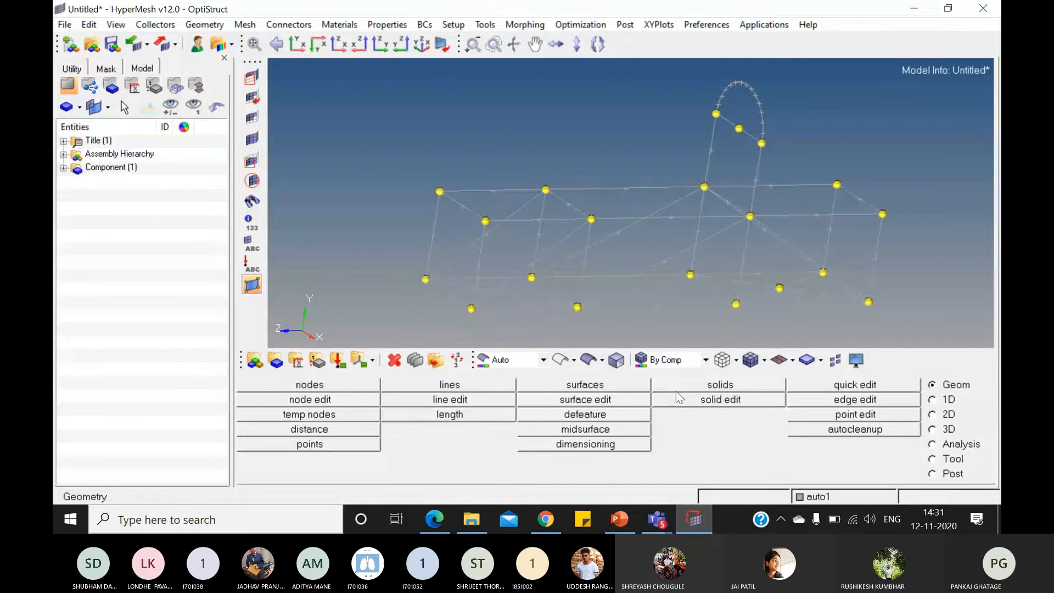
- Check the Microsoft Teams meeting window and return to the frame model in HyperMesh
left_click(658, 519)
left_click(673, 462)
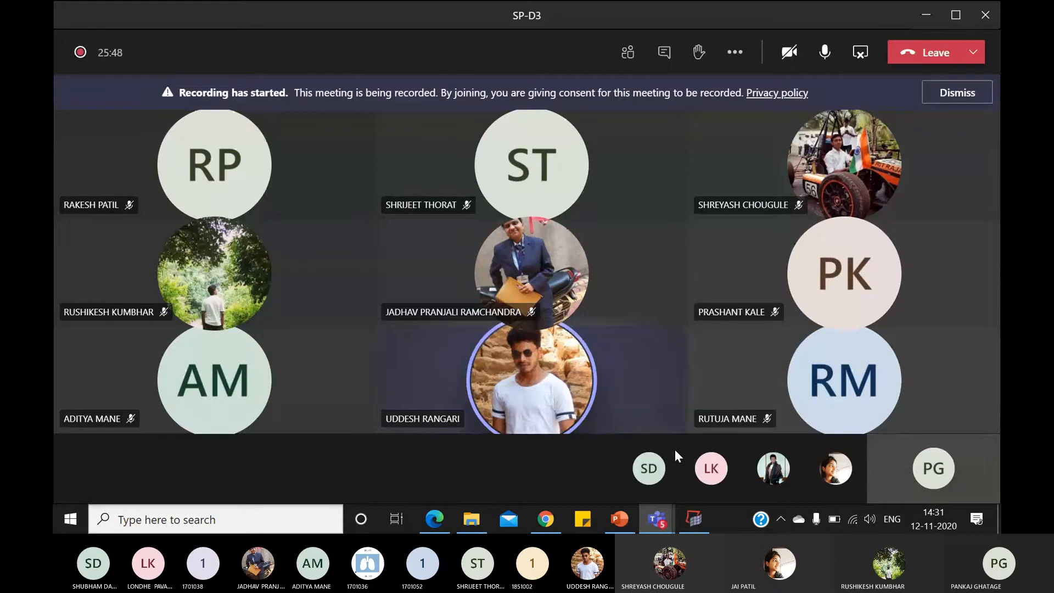
left_click(698, 518)
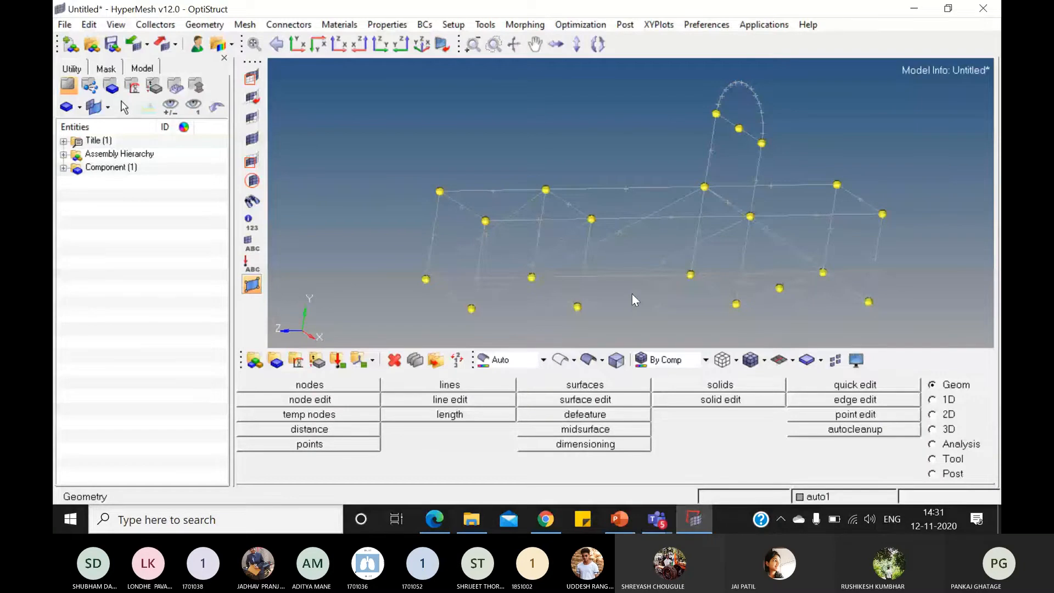
mouse_move(635, 295)
left_mouse_down("ctrl")
mouse_move(717, 287)
mouse_move(683, 285)
left_mouse_up("ctrl")
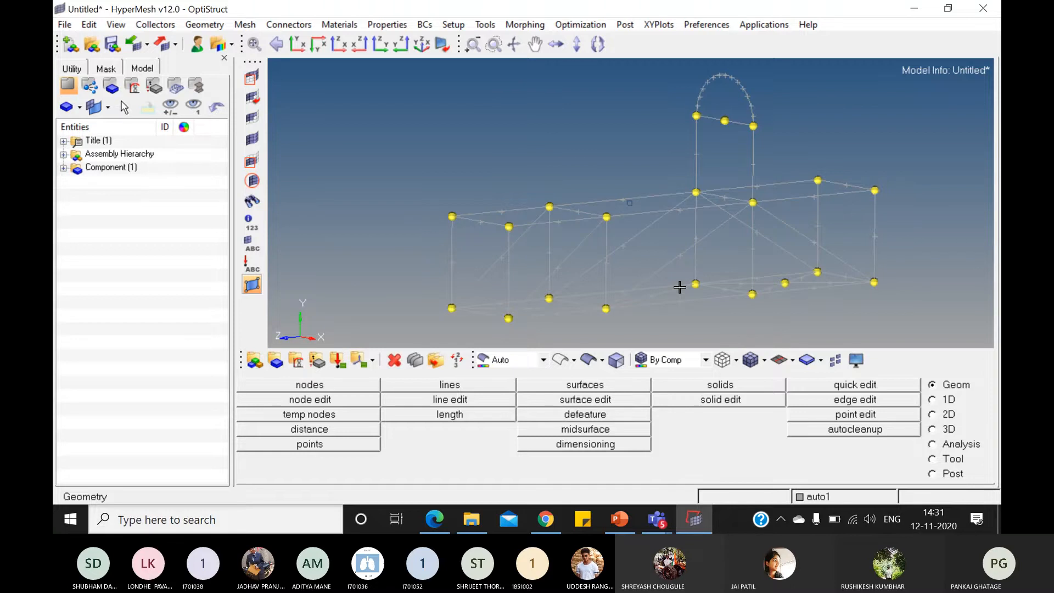
- Define a new material named STEEL with a dark red color, type ISOTROPIC and card image MAT1
left_click(297, 360)
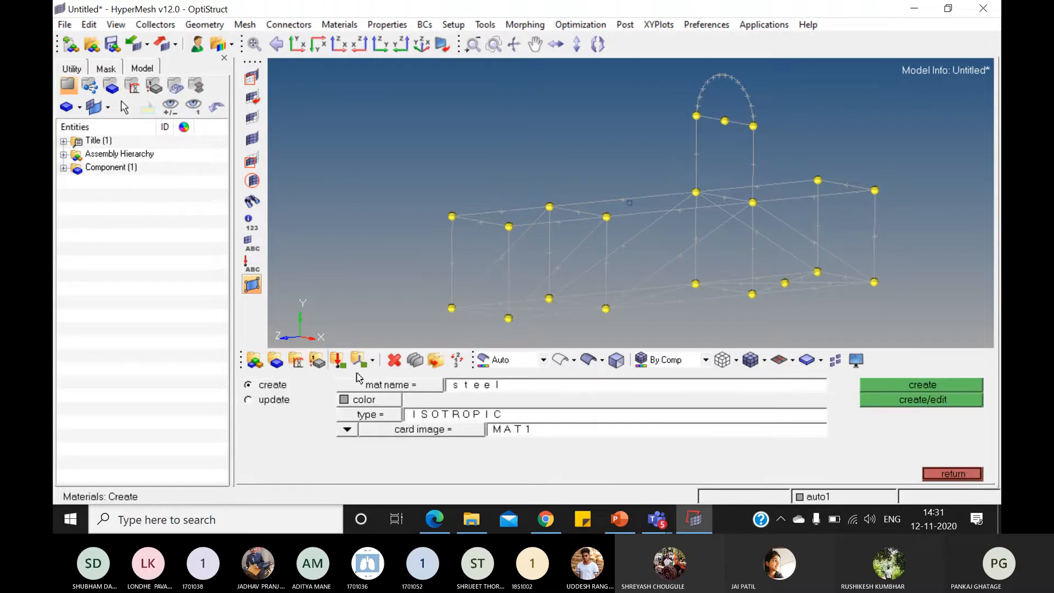
left_click(490, 388)
type("STEEL")
left_click(375, 404)
left_click(367, 410)
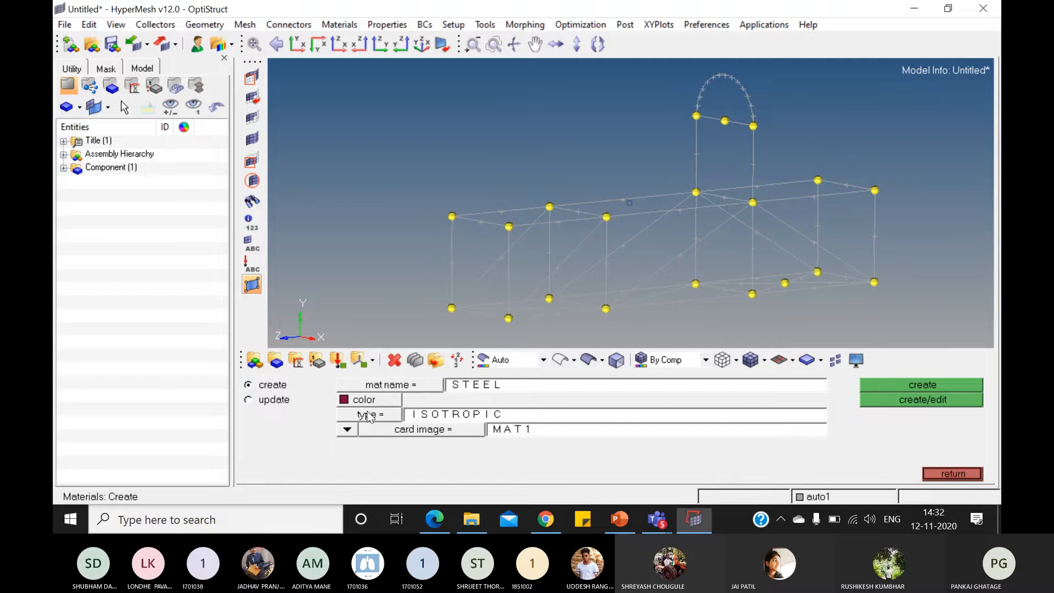
left_click(368, 413)
left_click(418, 451)
left_click(469, 427)
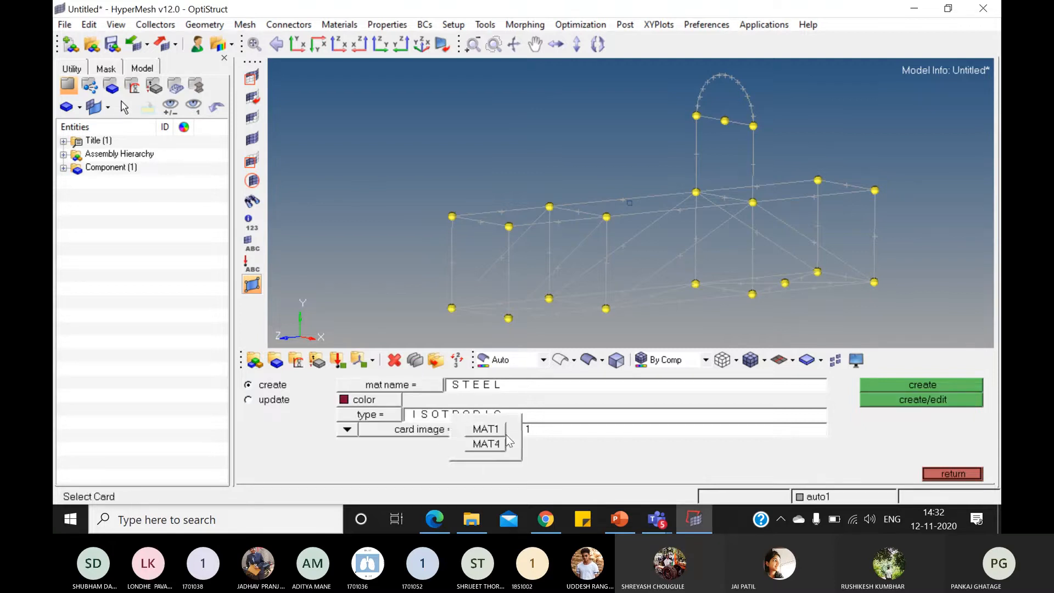
left_click(494, 425)
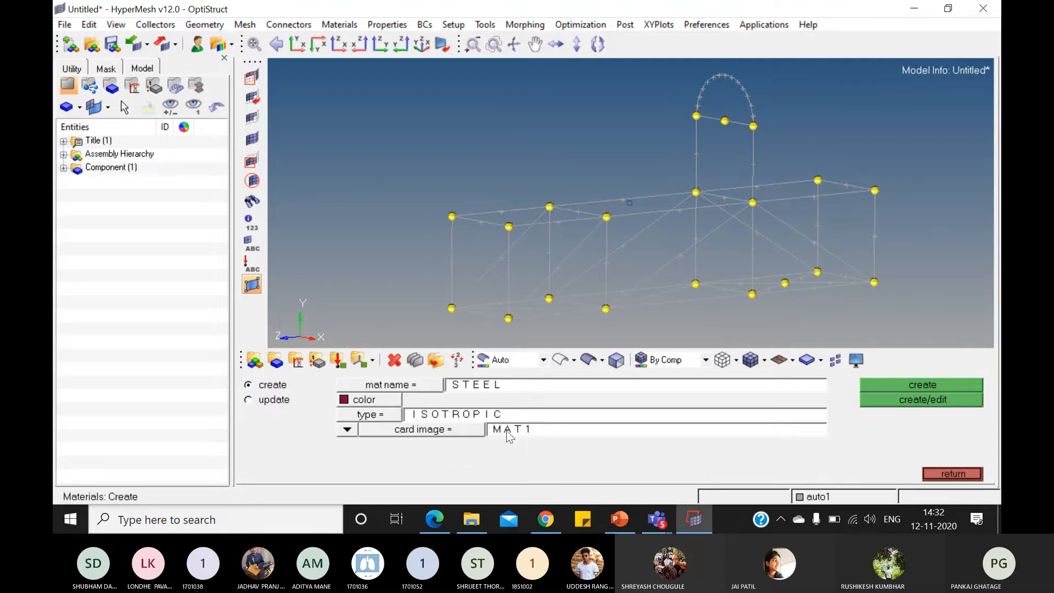
- Create the STEEL material and enable E 2.1e+05, NU 0.300 and RHO 7.9e-09 on its MAT1 card
left_click(918, 400)
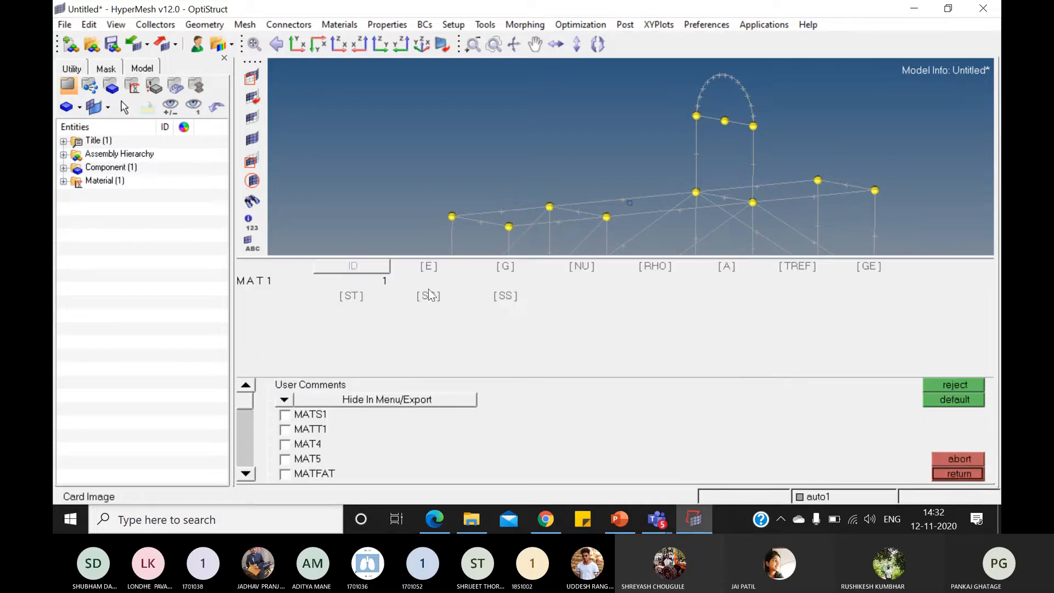
left_click(429, 266)
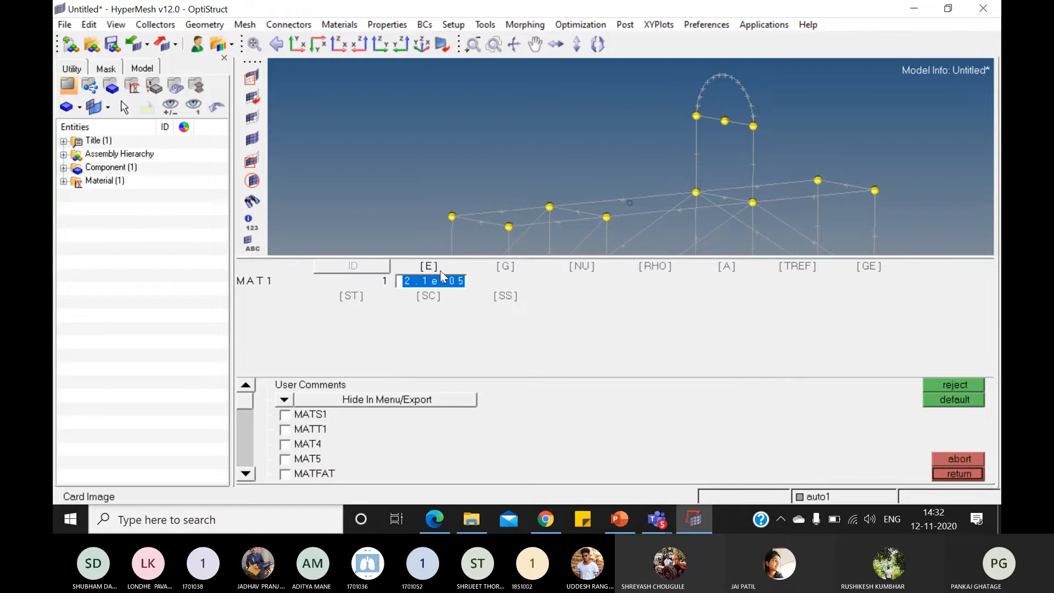
left_click(581, 267)
left_click(664, 268)
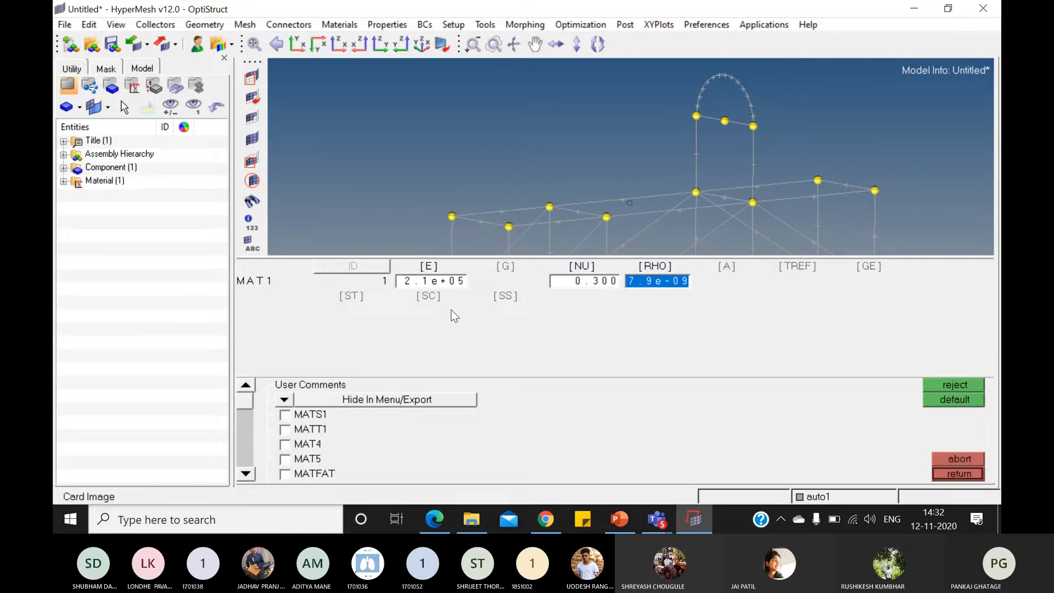
left_click(958, 474)
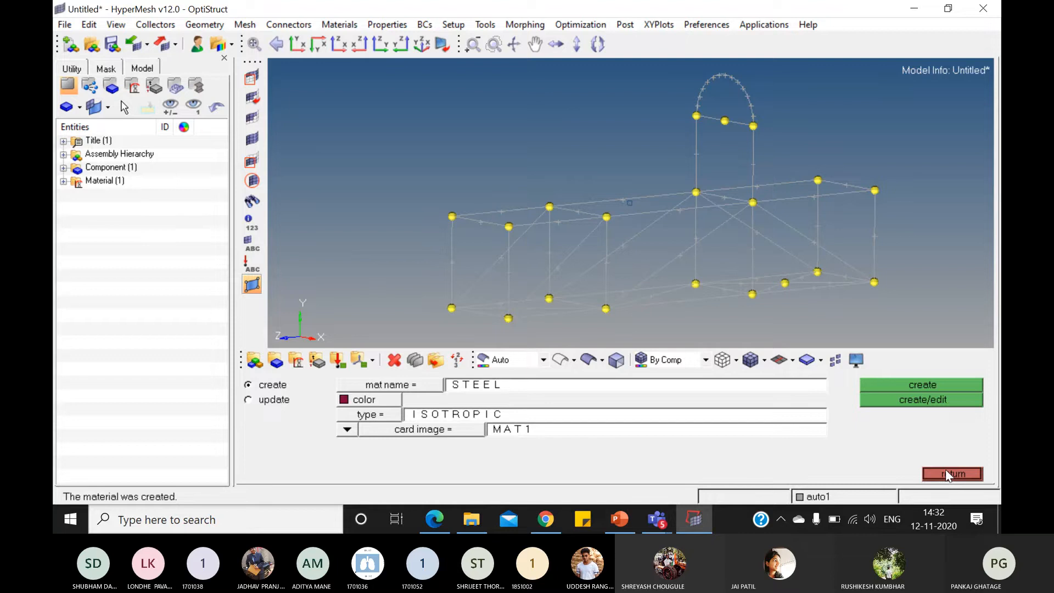
- Change the color of component auto1 to green and leave the material definition
left_click(64, 168)
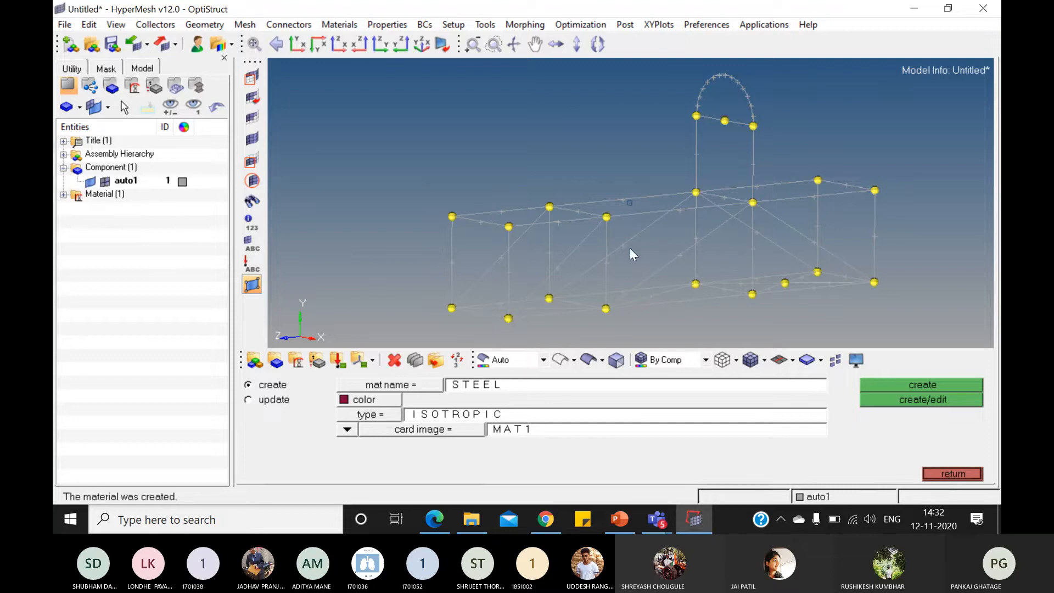
left_click(182, 182)
left_click(186, 202)
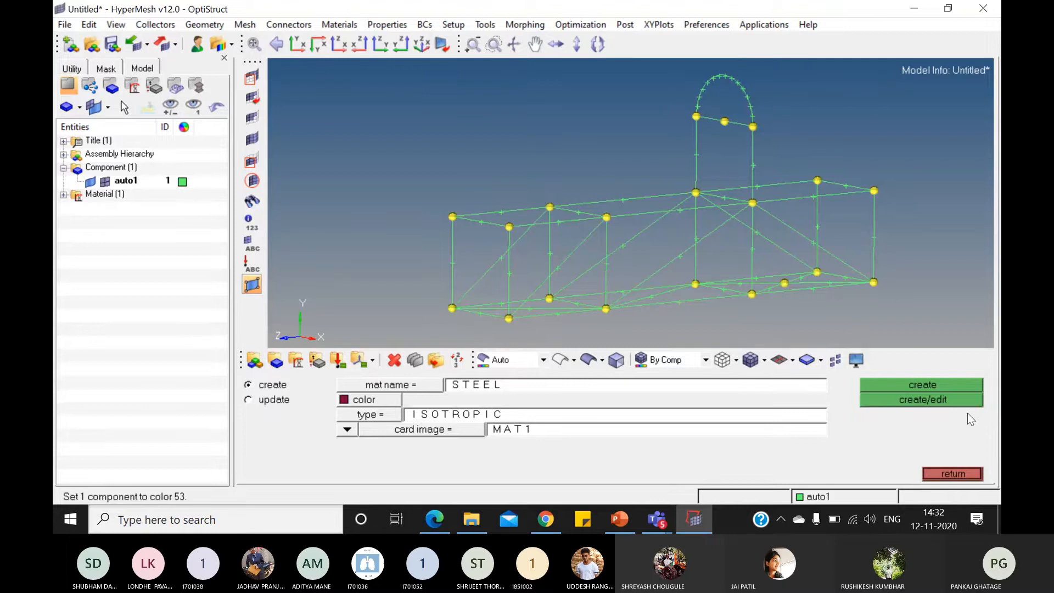
left_click(960, 472)
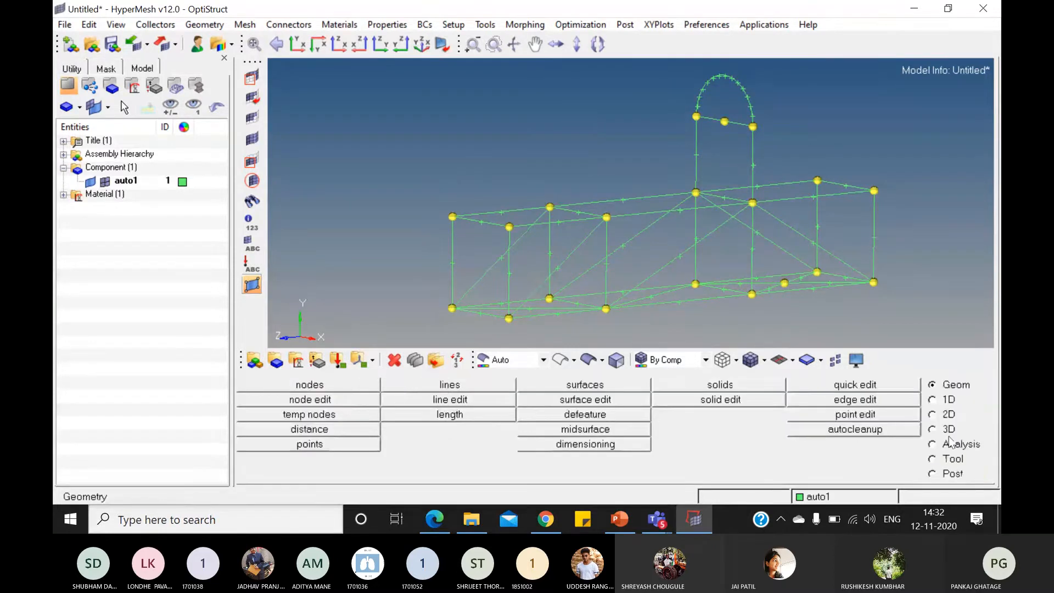
- Create a standard beam cross-section of type thinwalled tube from the HYPER BEAM library
left_click(953, 402)
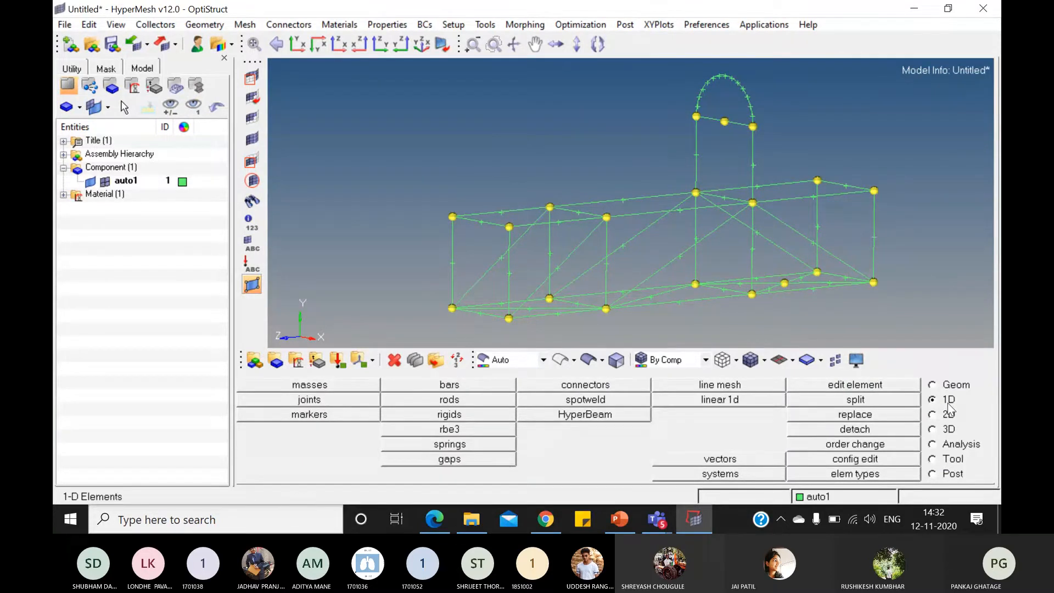
left_click(632, 415)
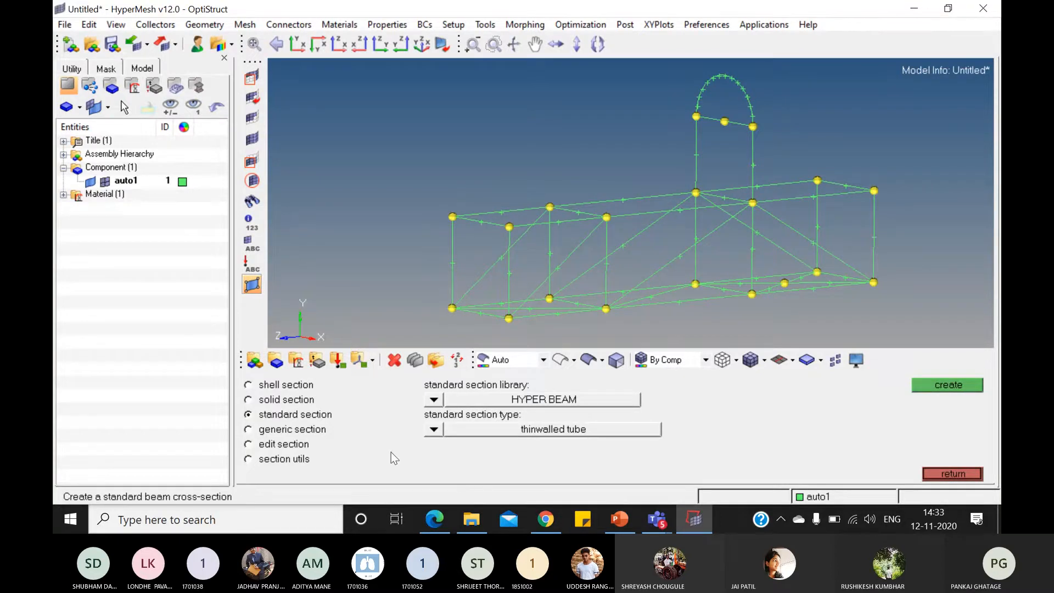
left_click(434, 430)
left_click(616, 397)
left_click(434, 429)
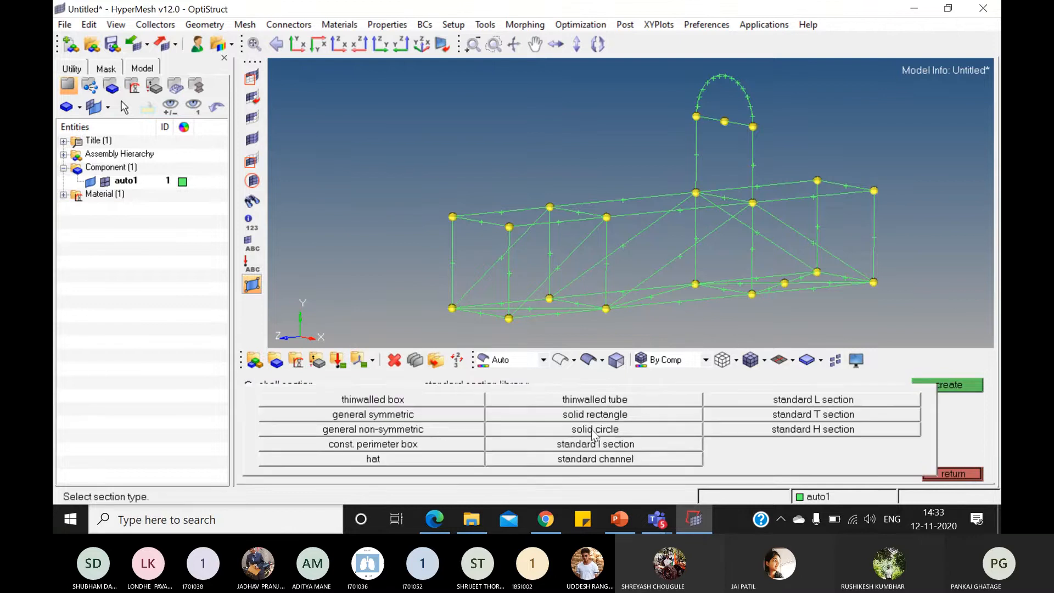
left_click(643, 400)
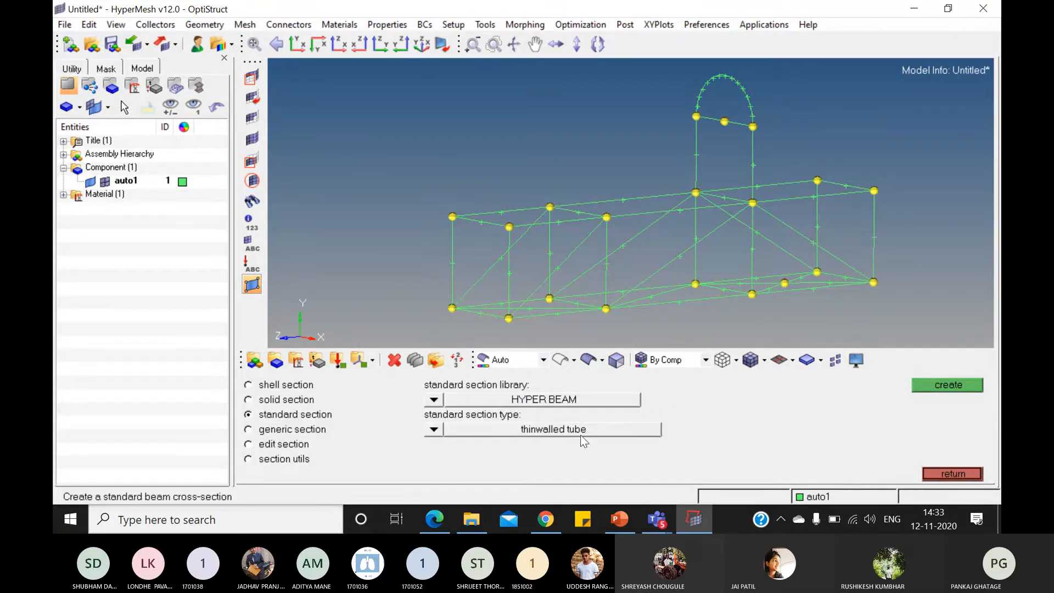
left_click(958, 385)
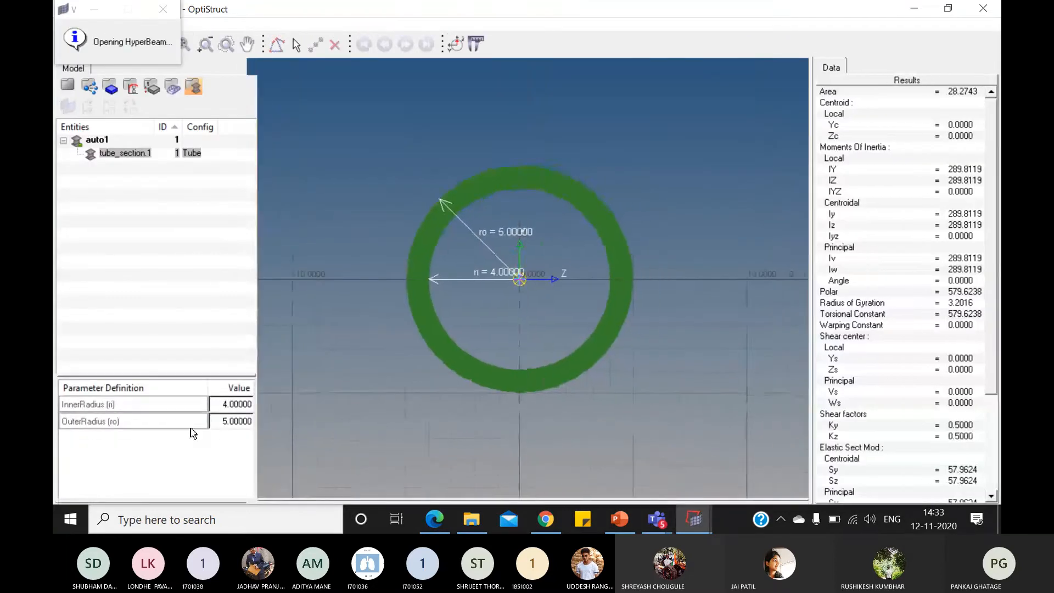
- Set the tube section's outer radius to 12.5 and inner radius to 11, and return to the frame model
left_click(227, 422)
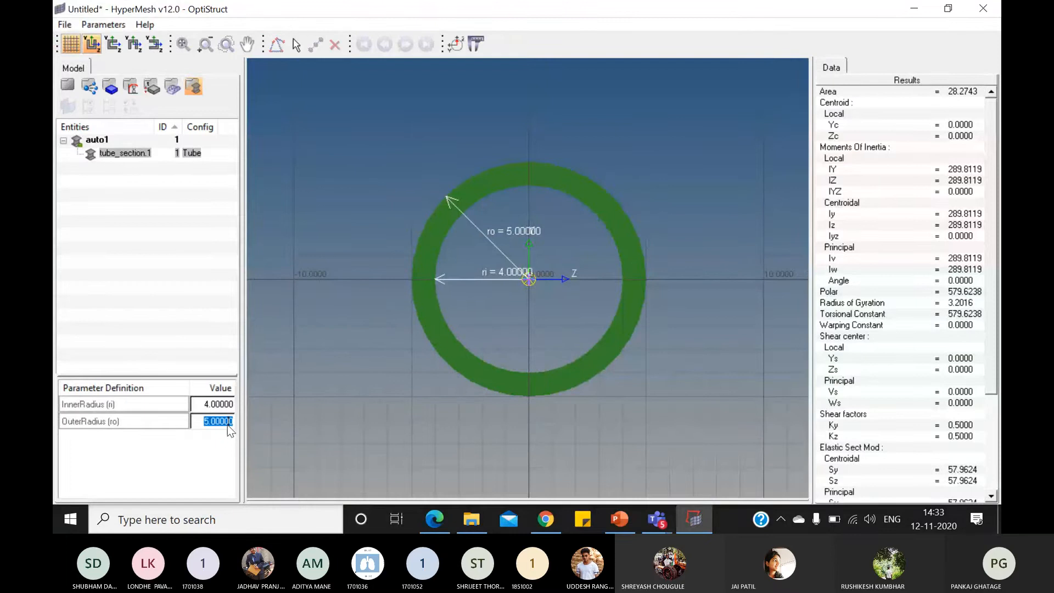
type("12.5")
key("Return")
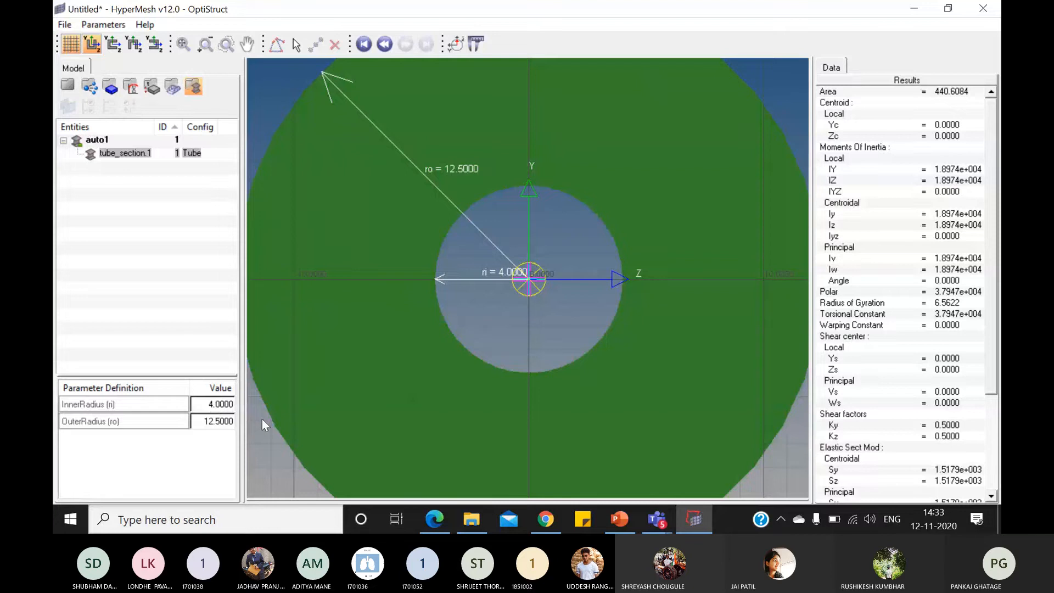
double_click(221, 405)
type("11")
key("Return")
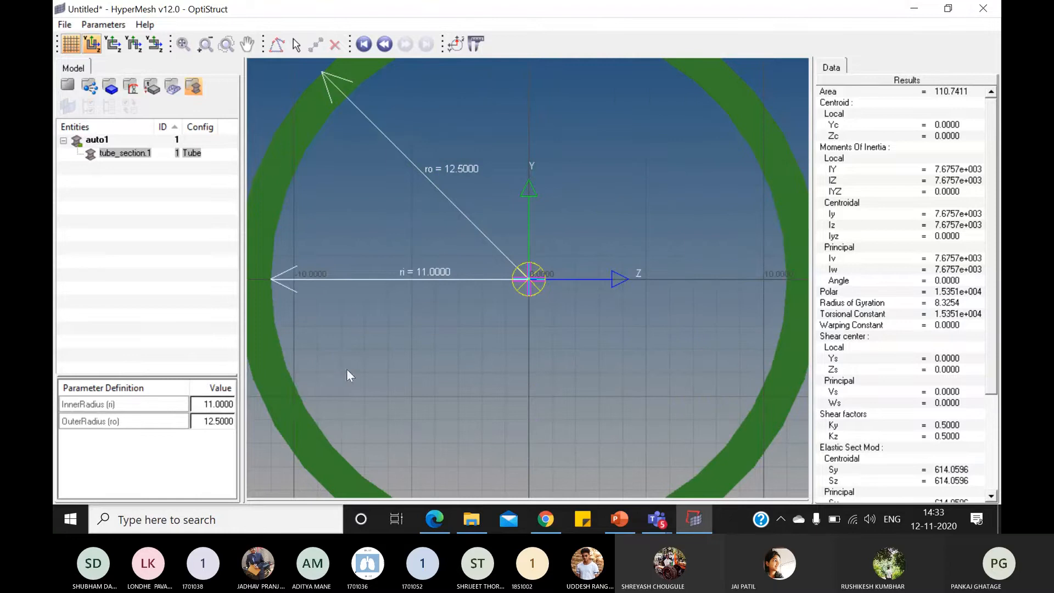
left_click(68, 87)
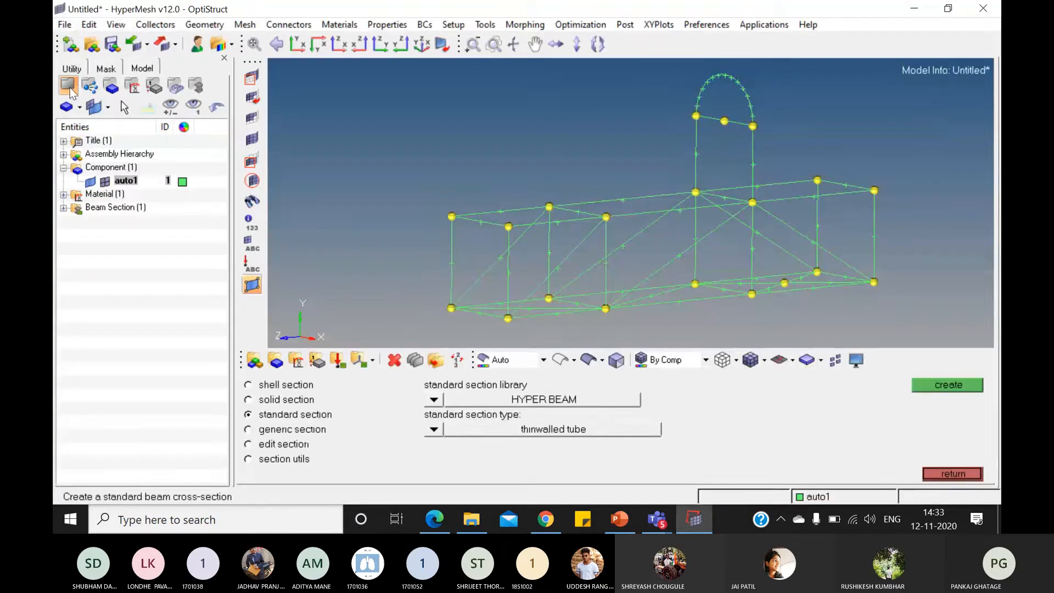
- Switch to PowerPoint to compare the frame with the reference image on slide 11, and return to HyperMesh
left_click(692, 520)
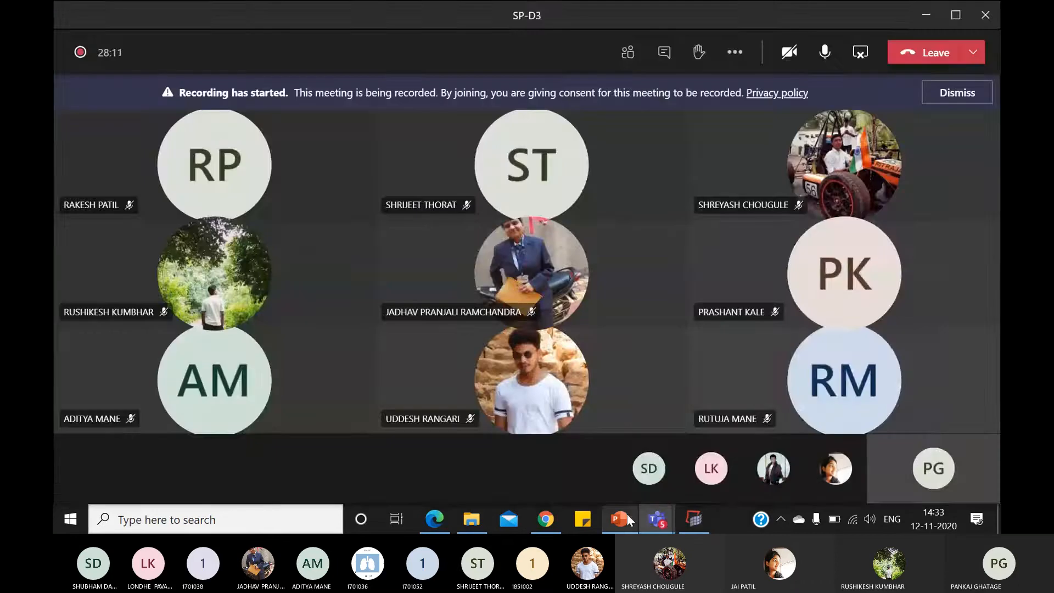
left_click(622, 517)
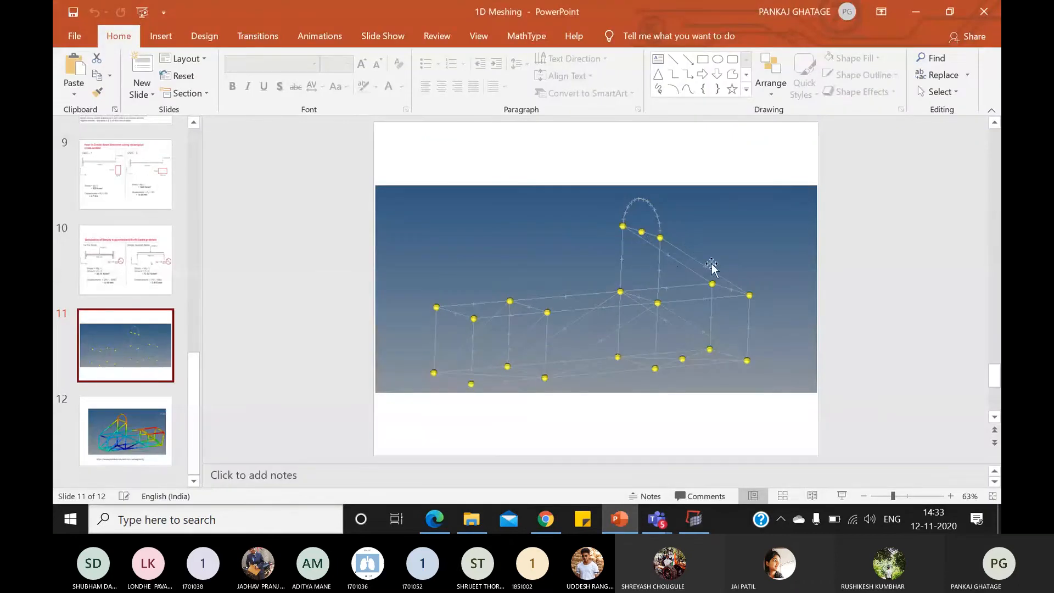
left_click(693, 520)
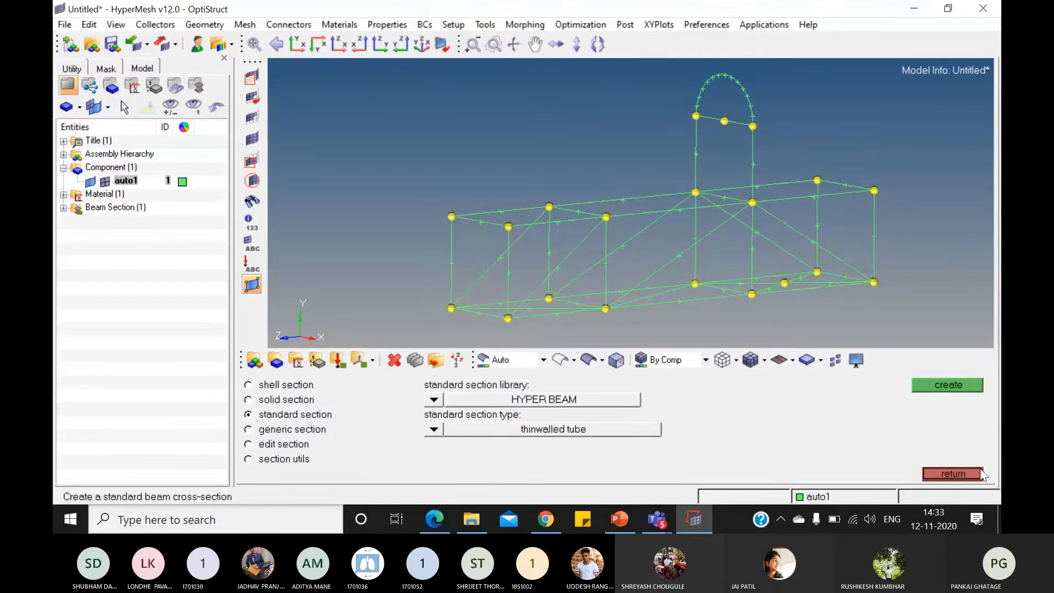
- Draw two linear node-to-node lines bracing the hoop's two base nodes to the upper corner nodes at the frame's +X end
left_click(981, 474)
left_click(956, 389)
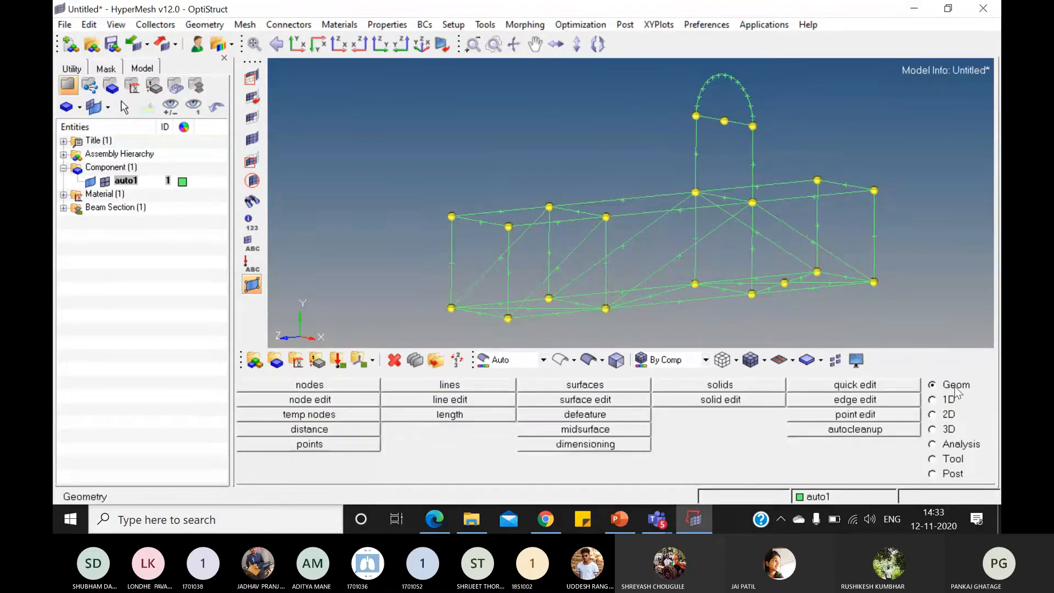
left_click(500, 387)
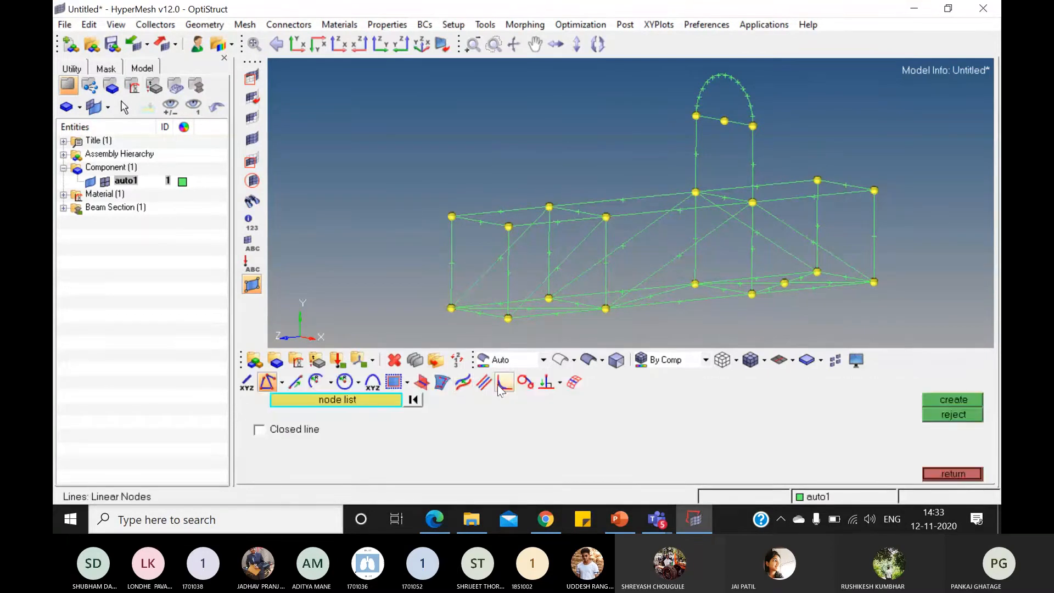
left_click(753, 126)
left_click(874, 190)
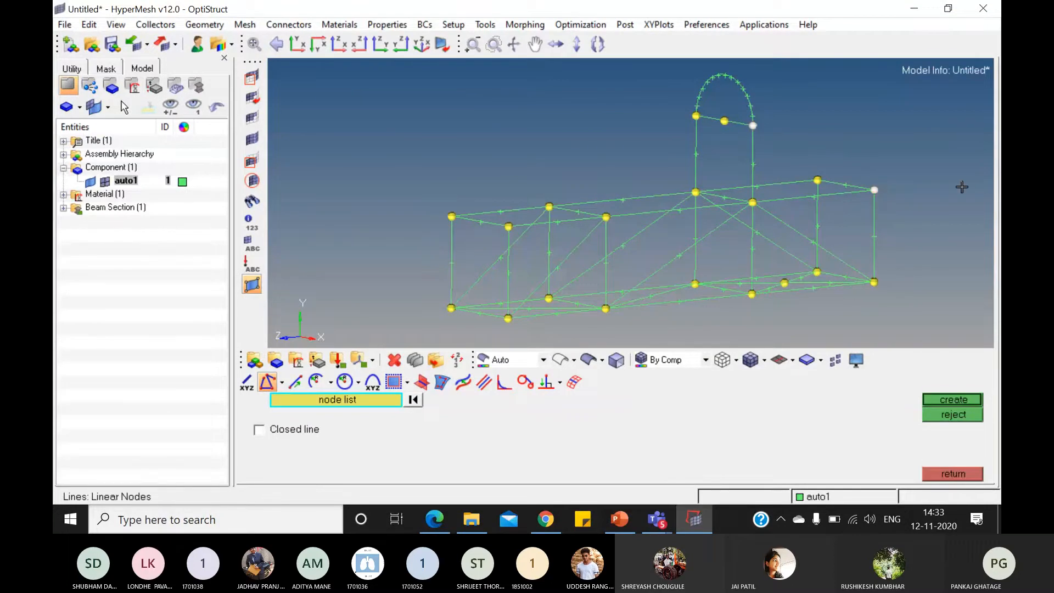
middle_click(962, 188)
left_click(696, 116)
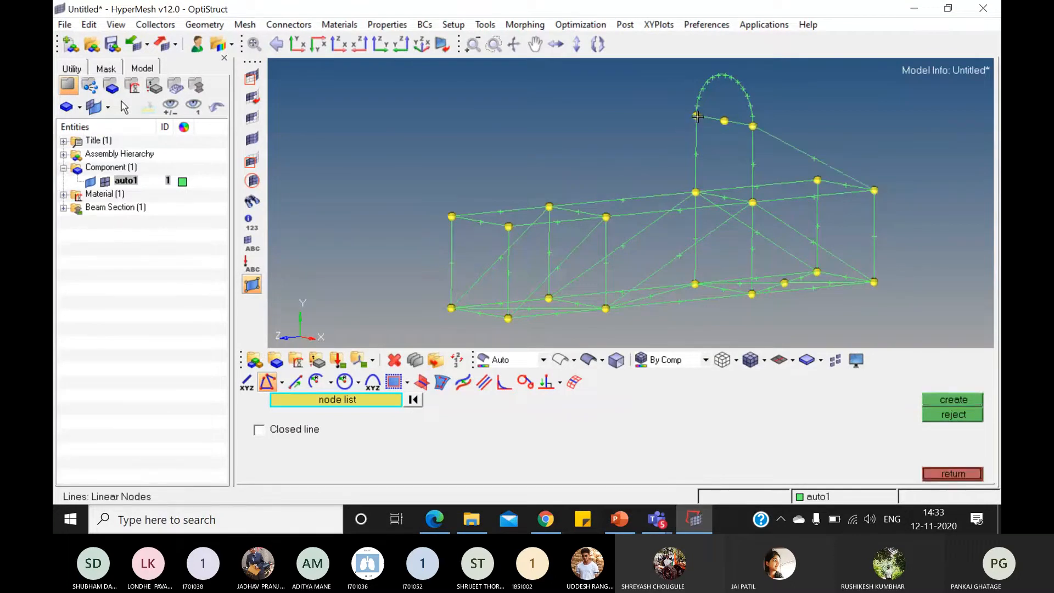
left_click(817, 180)
middle_click(902, 153)
left_click(941, 471)
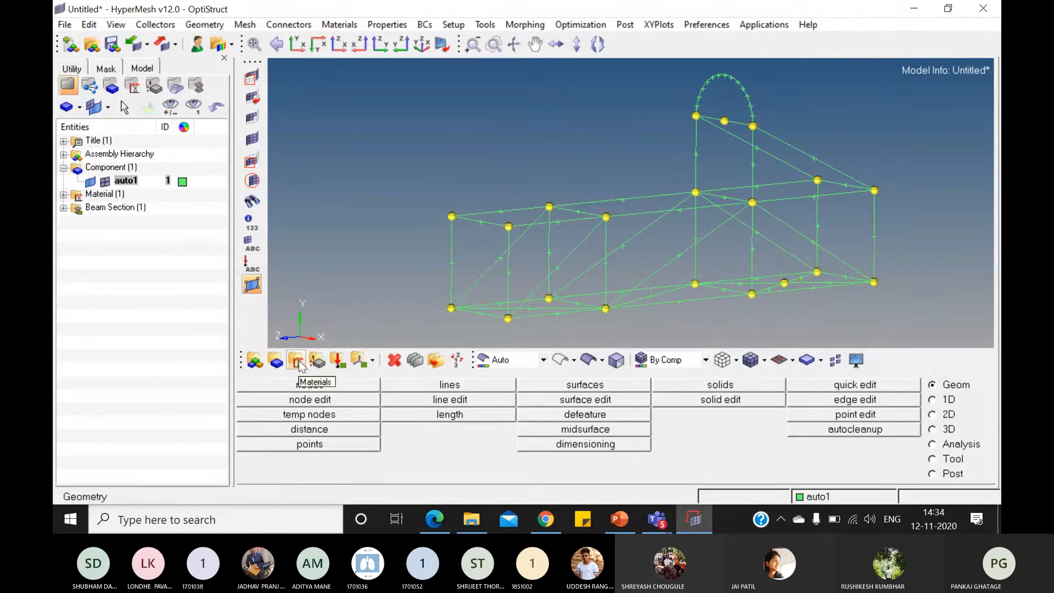
- Define a new property named ROLL_PROP with a pinkish-red color
left_click(318, 362)
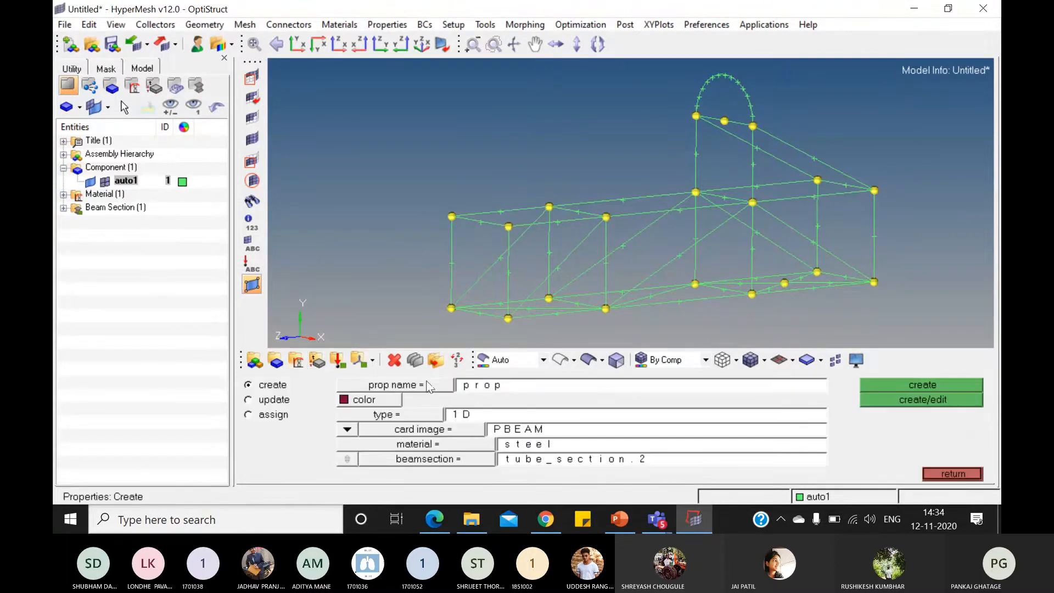
left_click(512, 390)
type("R_")
type("OL")
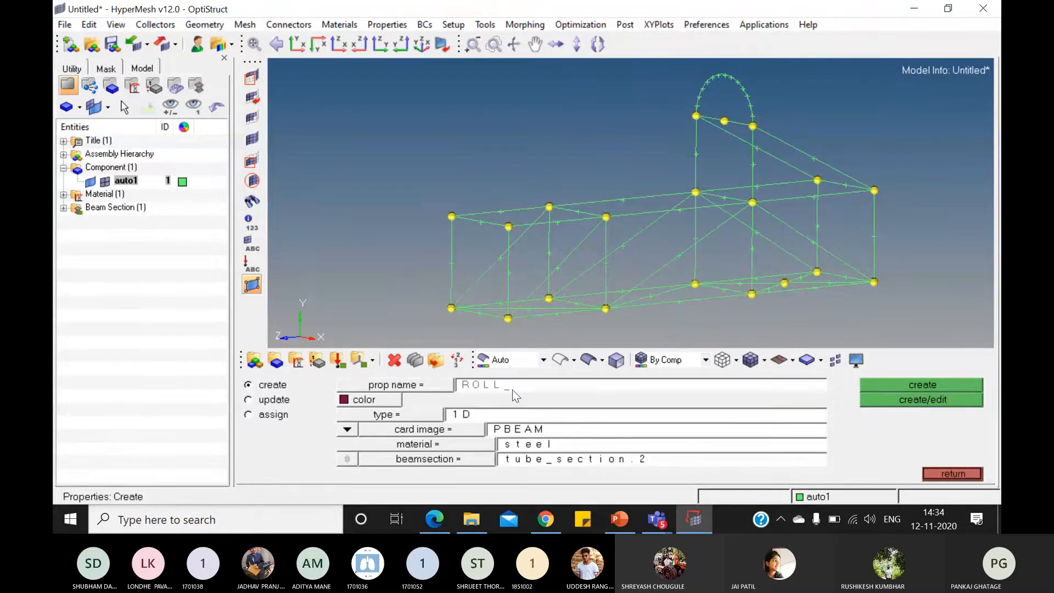
type("L_PROP")
left_click(395, 398)
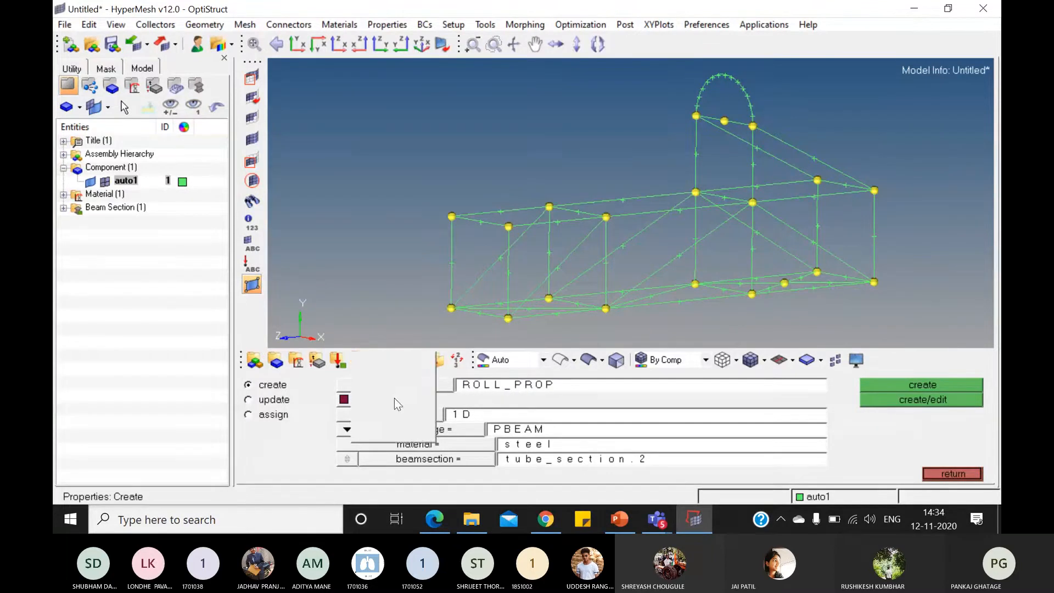
left_click(367, 407)
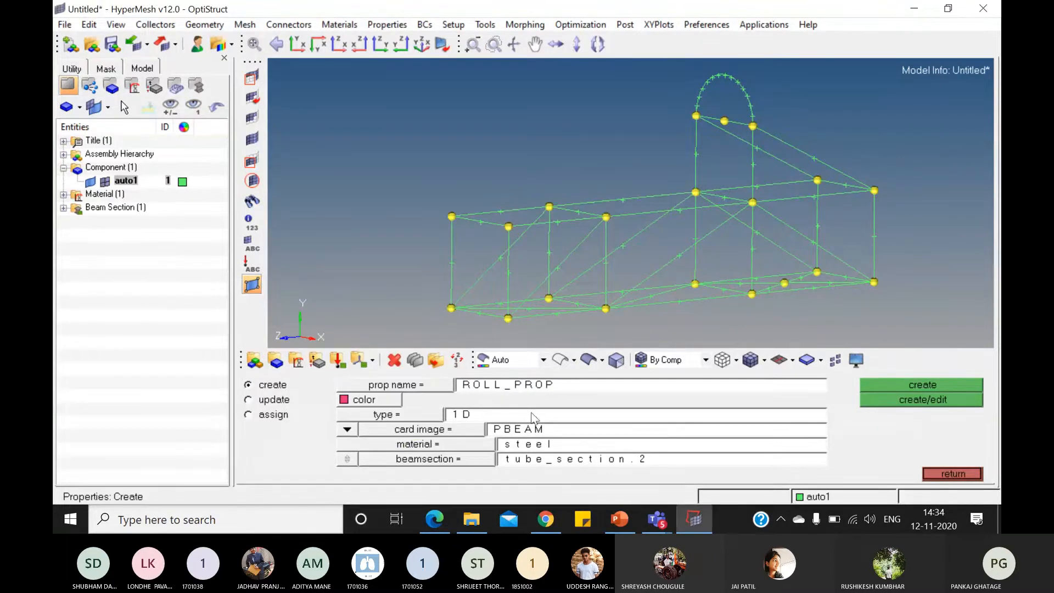
- Set ROLL_PROP to type 1D with card image PBEAM, material STEEL and beam section tube_section.1
left_click(450, 415)
left_click(384, 442)
left_click(492, 430)
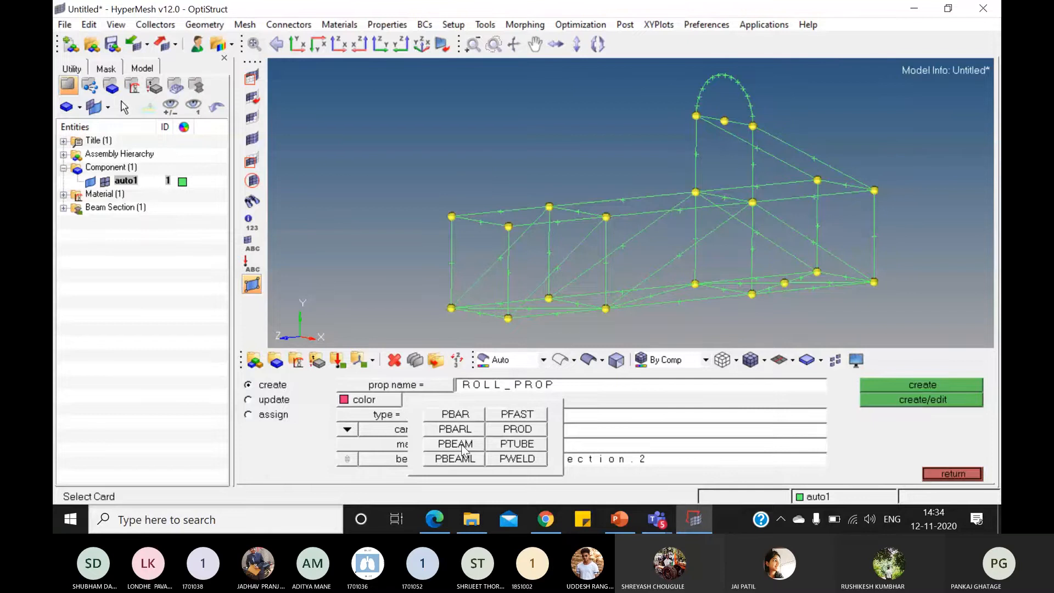
left_click(462, 444)
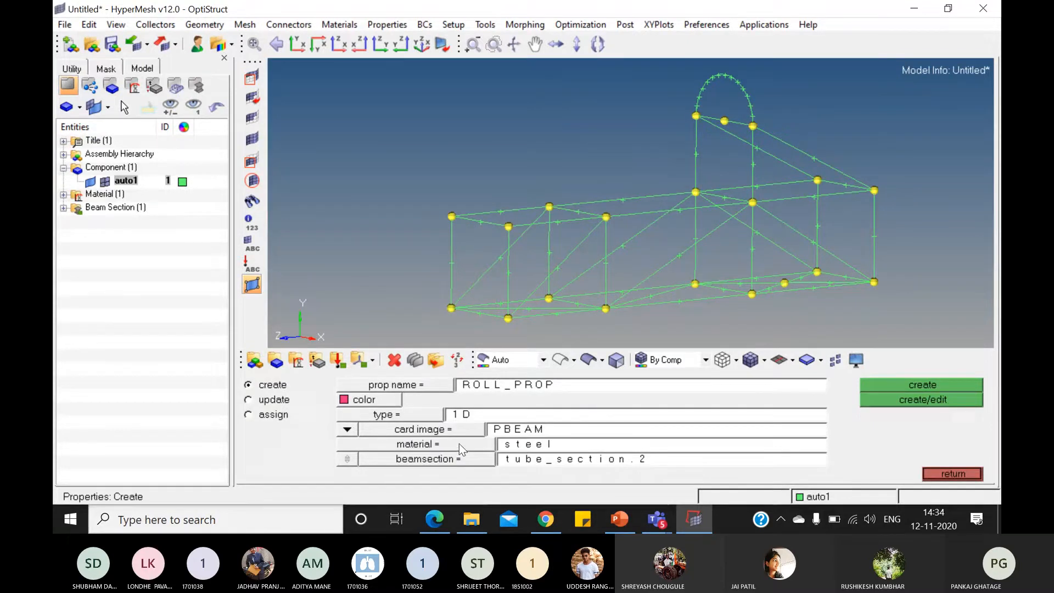
left_click(460, 444)
left_click(305, 390)
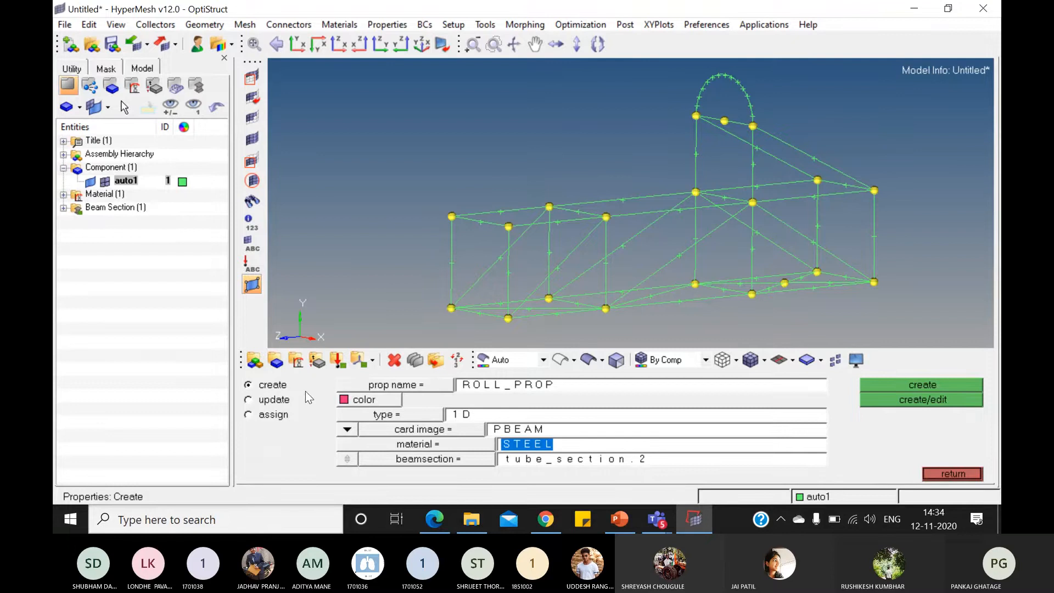
left_click(461, 464)
left_click(365, 387)
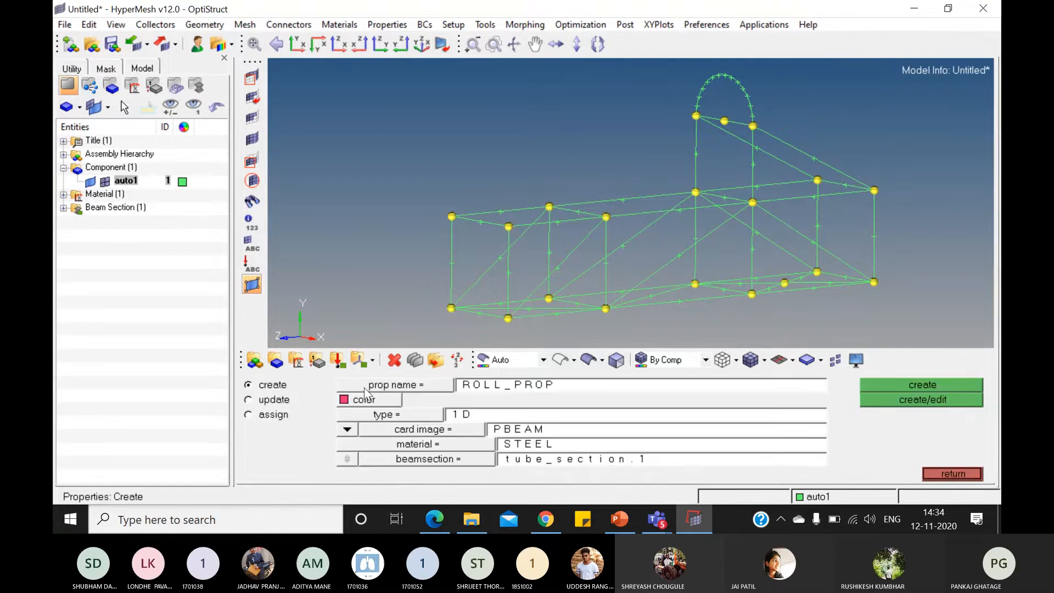
- Create the ROLL_PROP property with its PBEAM card, accept the card and leave the property definition
left_click(932, 402)
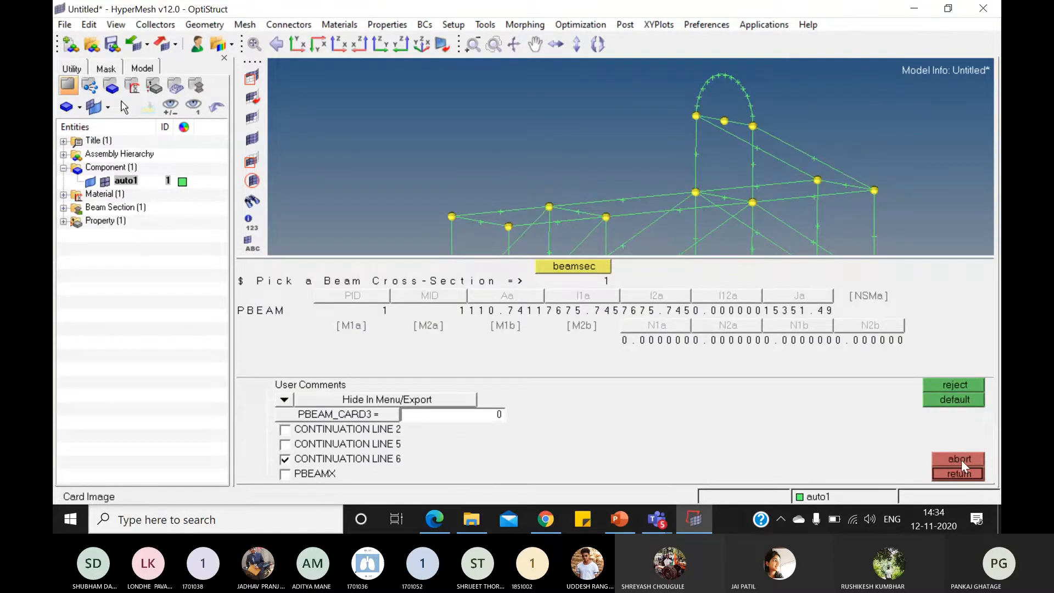
left_click(959, 474)
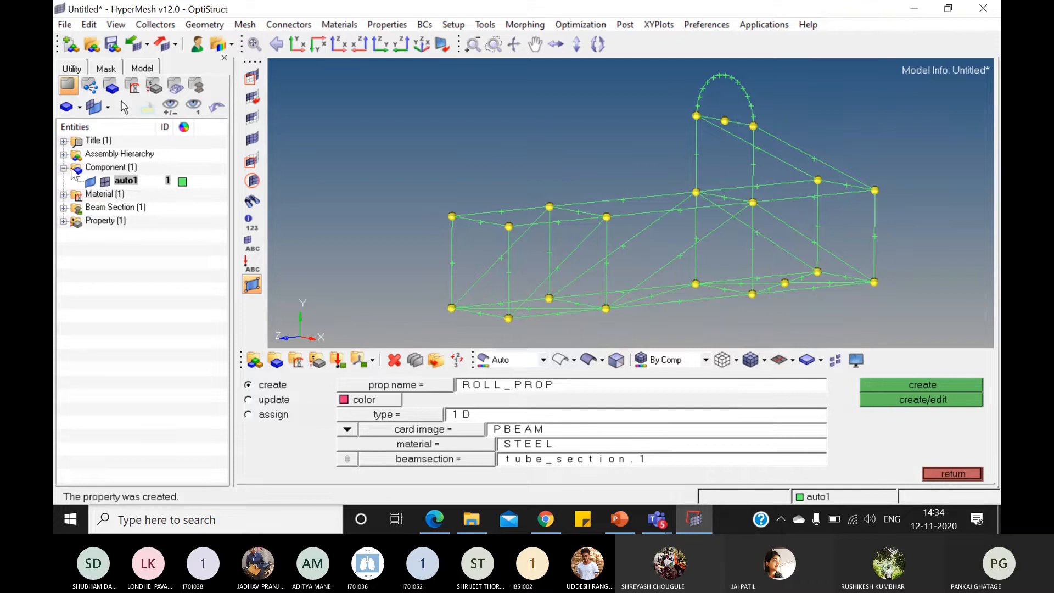
left_click(953, 473)
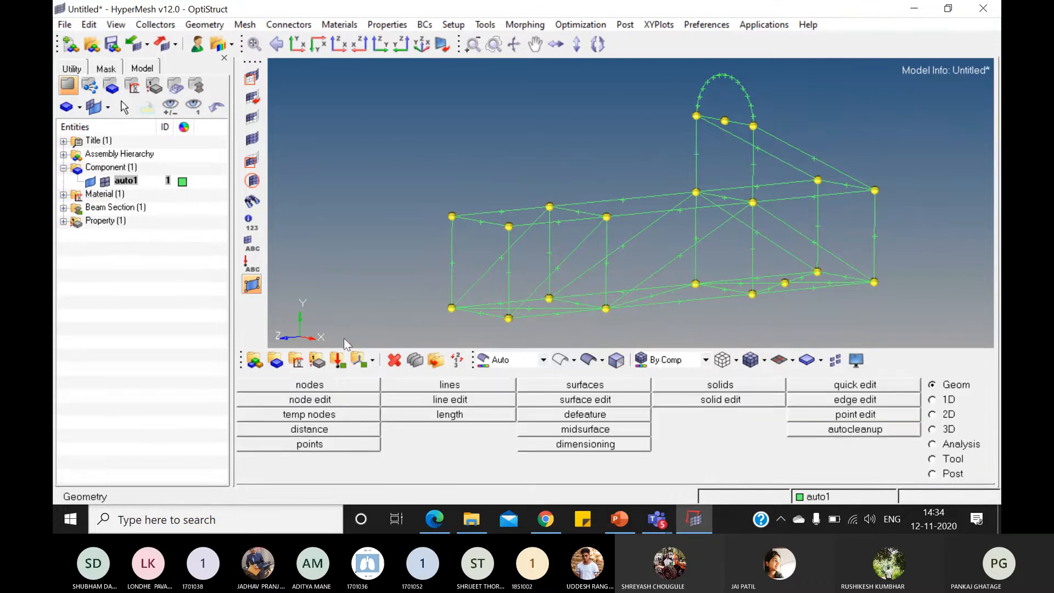
- Open the component definition in update mode for changing existing components
left_click(276, 361)
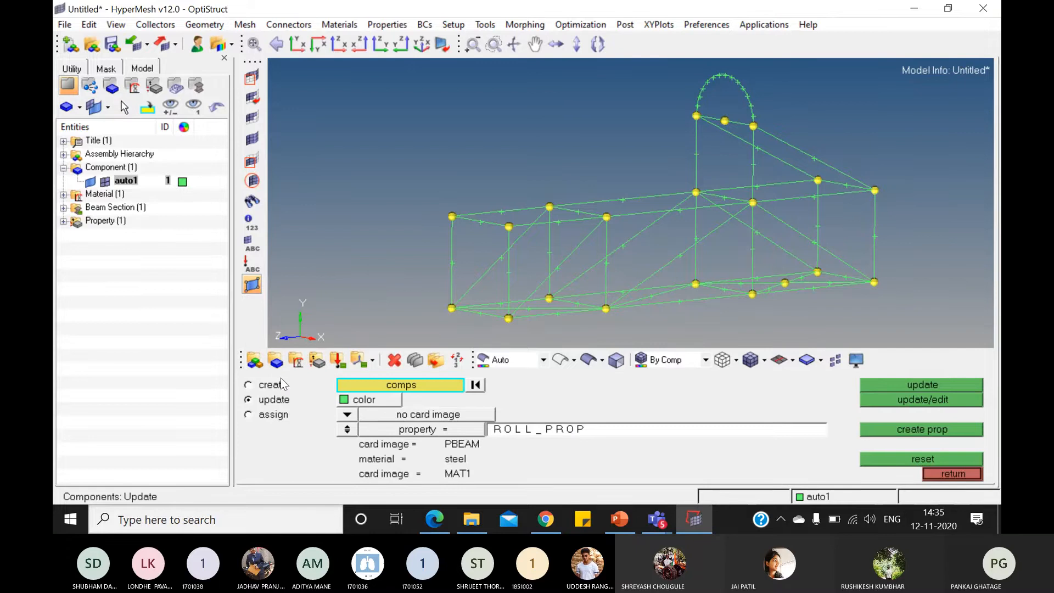
left_click(281, 383)
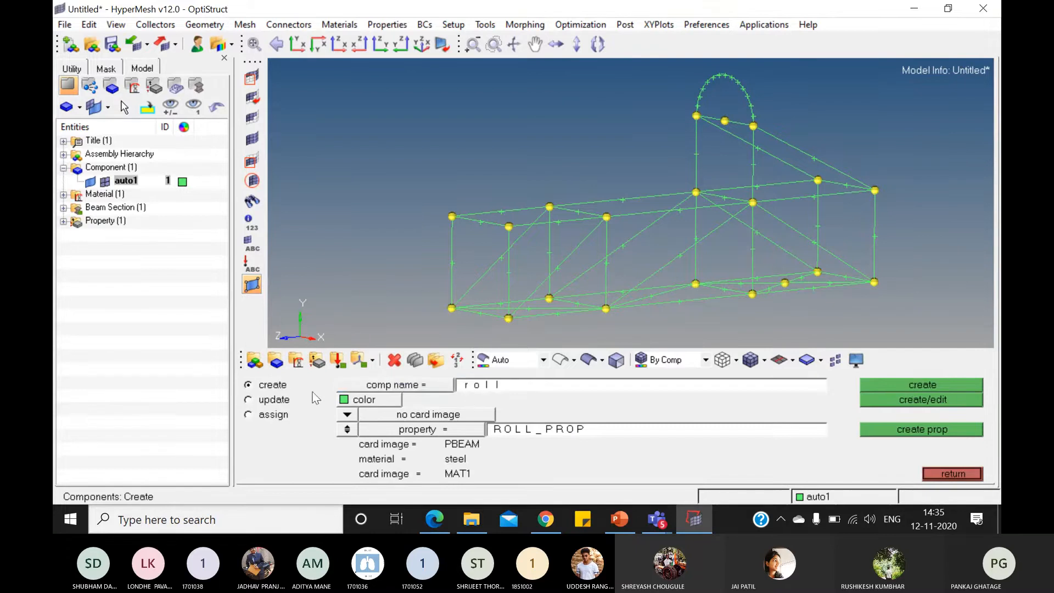
left_click(280, 401)
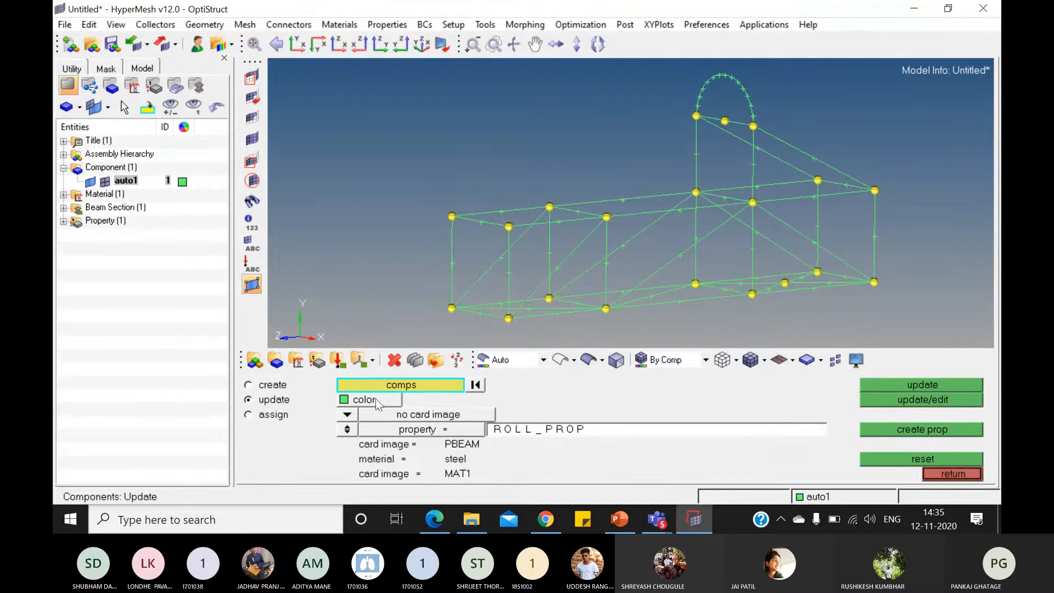
key("d")
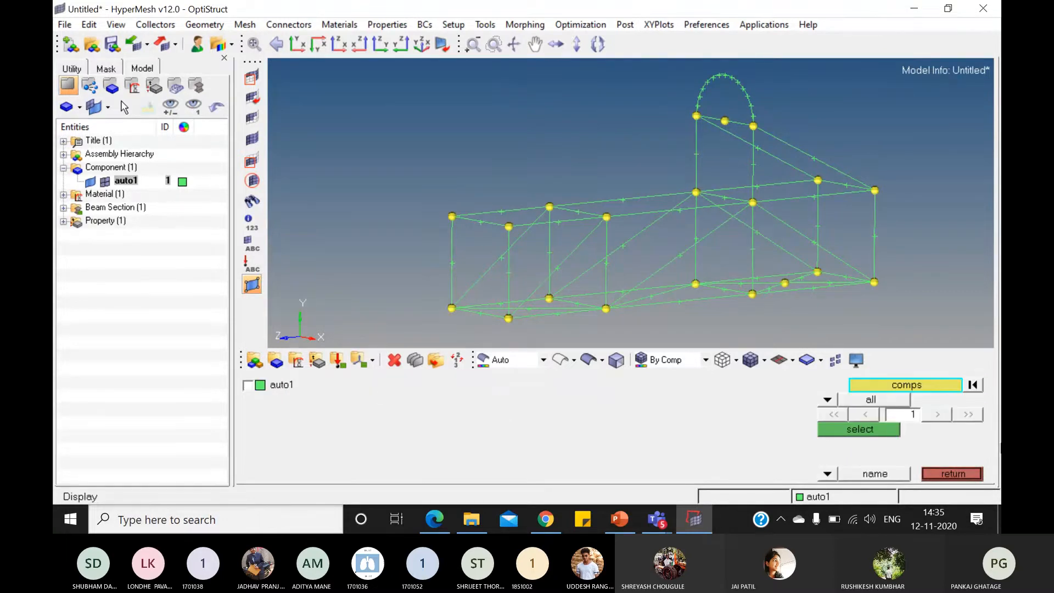
left_click(953, 474)
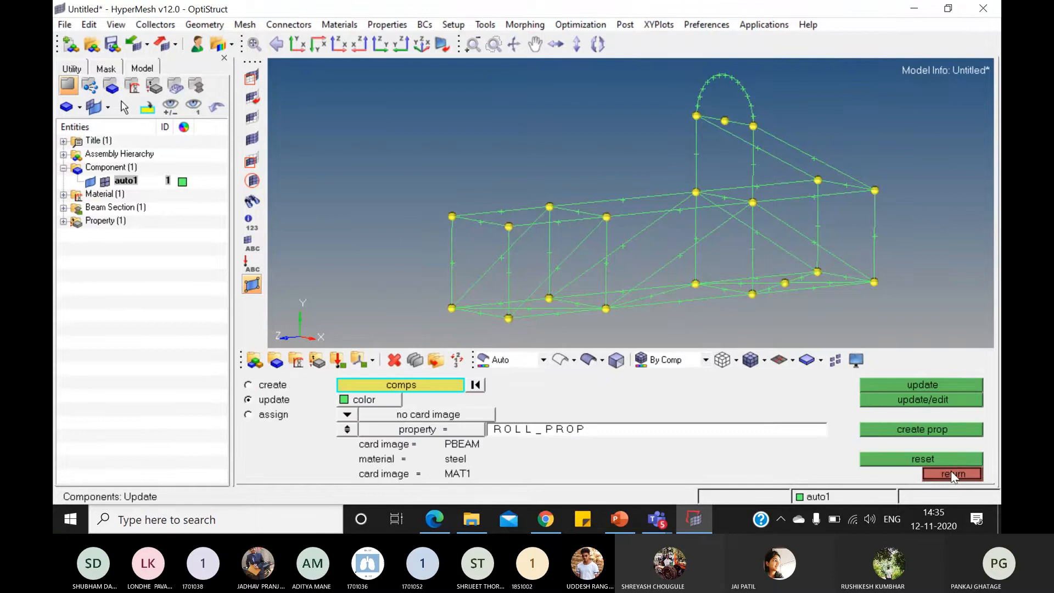
- Rename the auto1 component to ROLL_CAGE
right_click(126, 183)
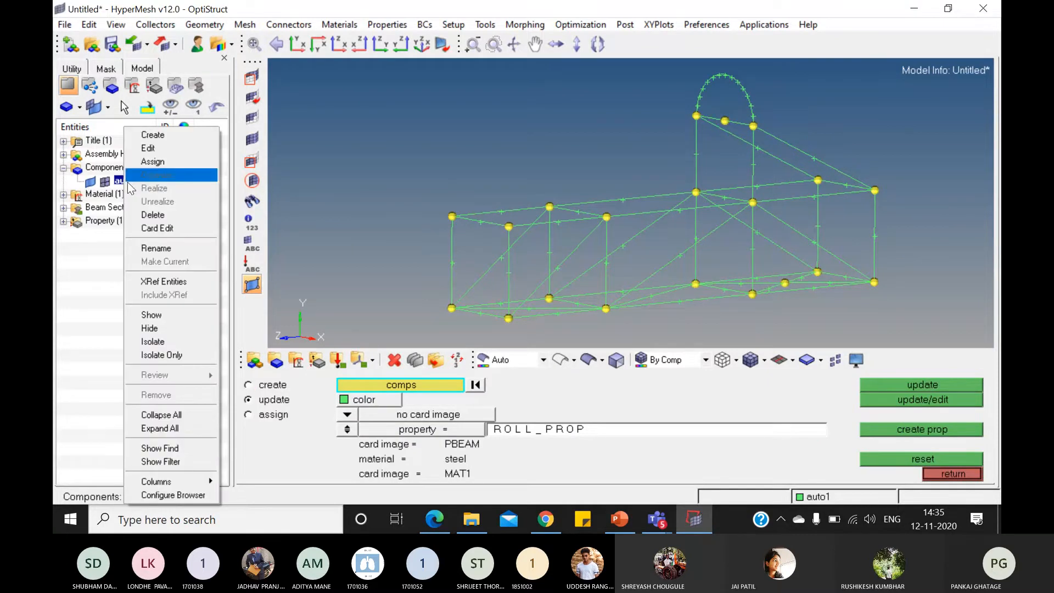
left_click(167, 249)
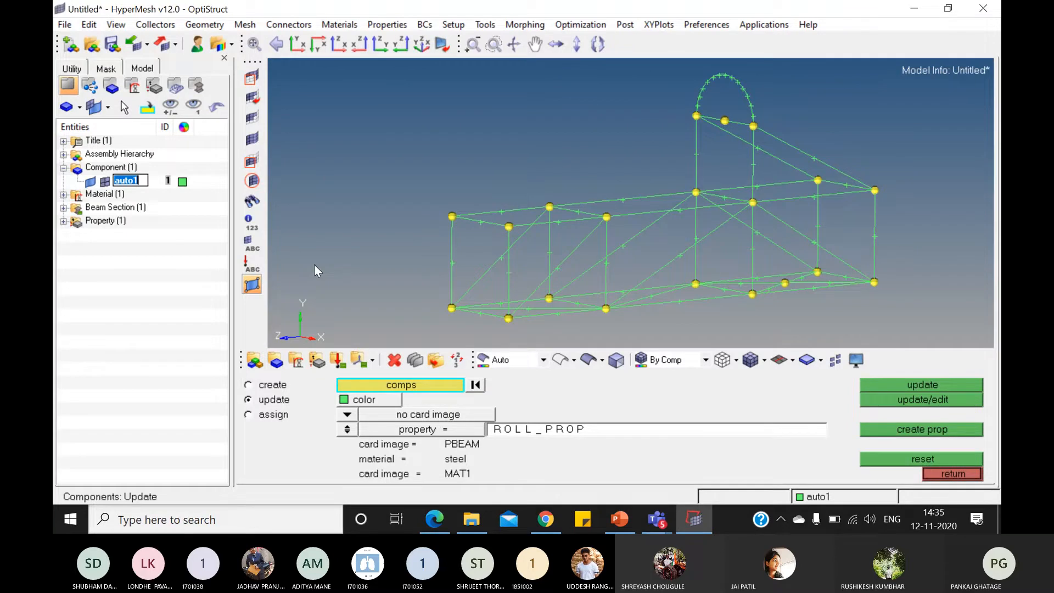
type("B")
type("OO")
key("BackSpace")
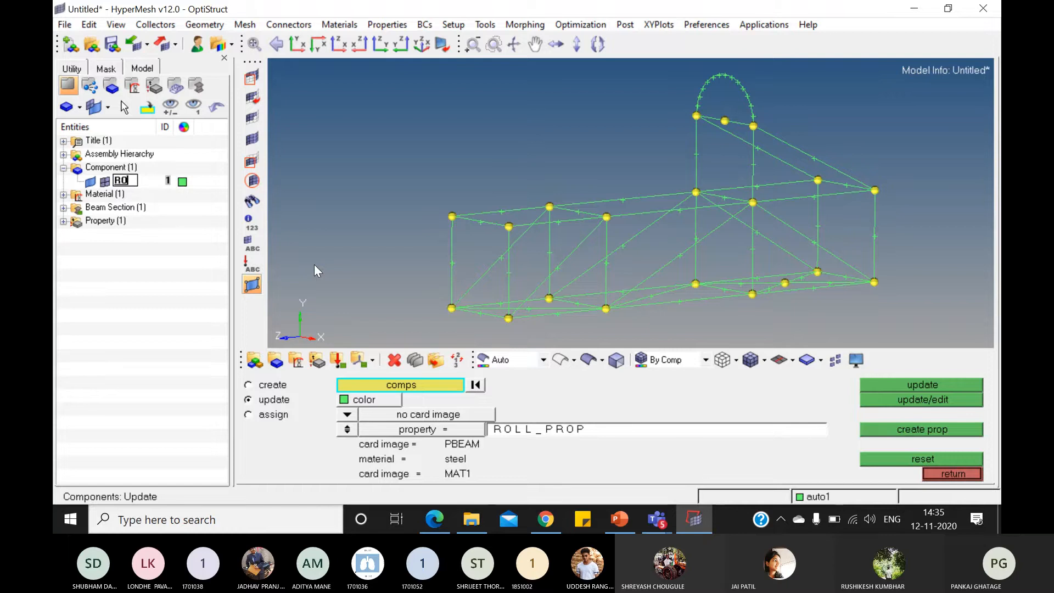
type("LL_CAGE")
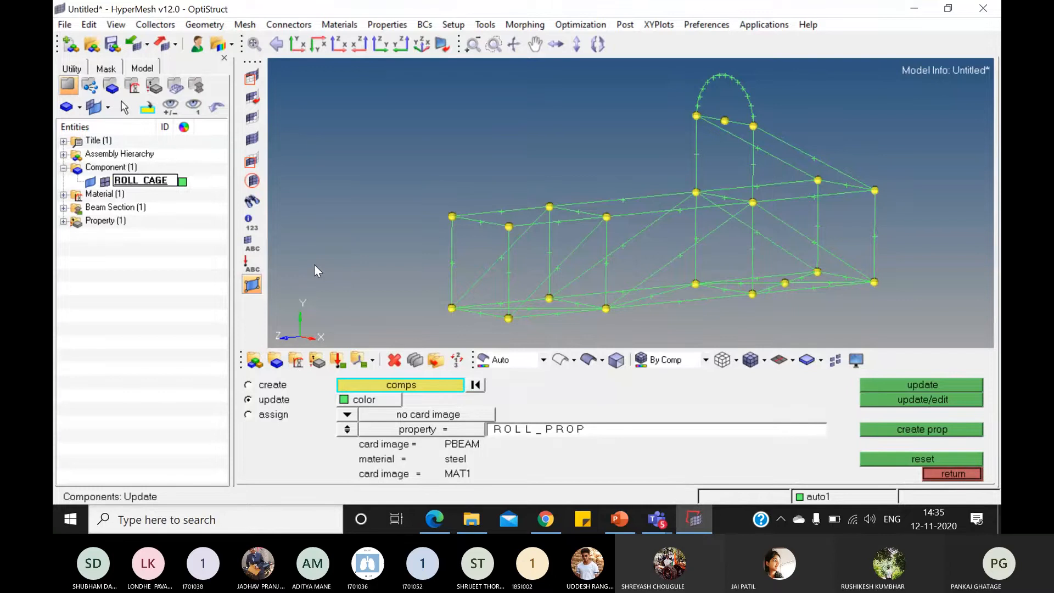
key("Return")
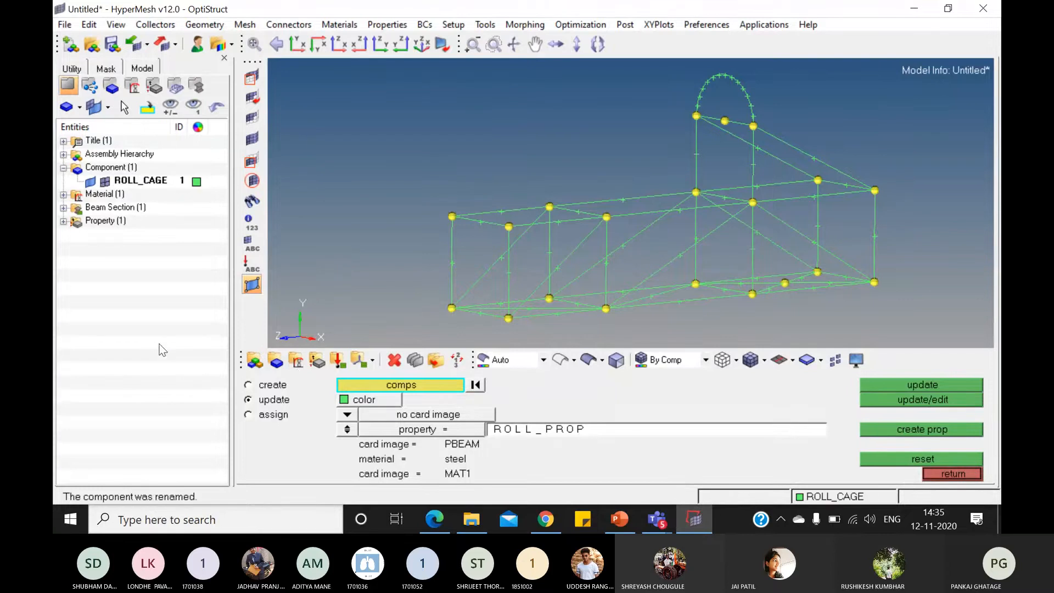
- Choose the ROLL_CAGE component for updating and set it to no card image
left_click(273, 386)
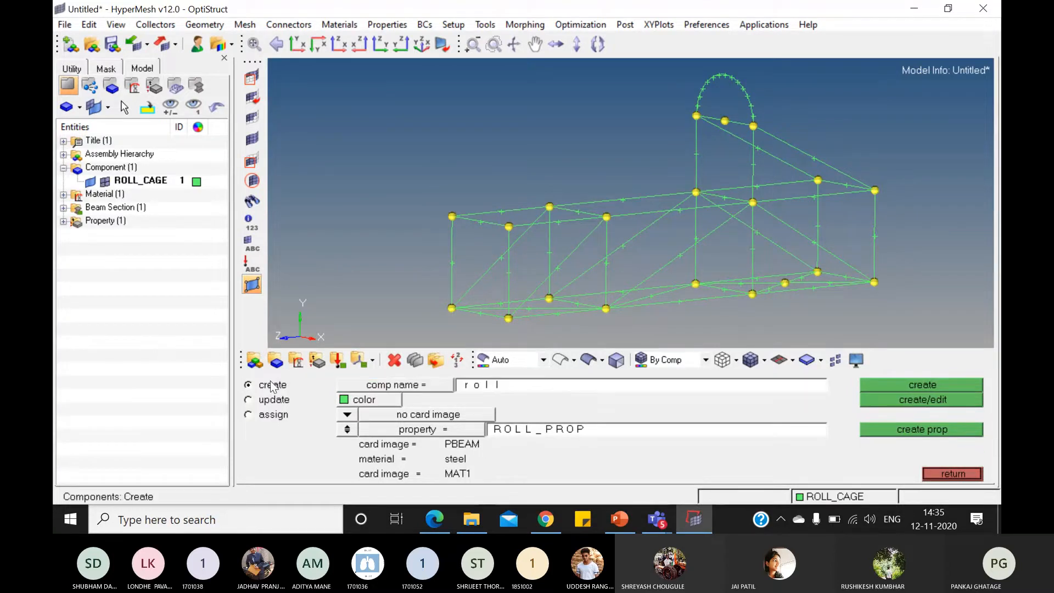
left_click(278, 403)
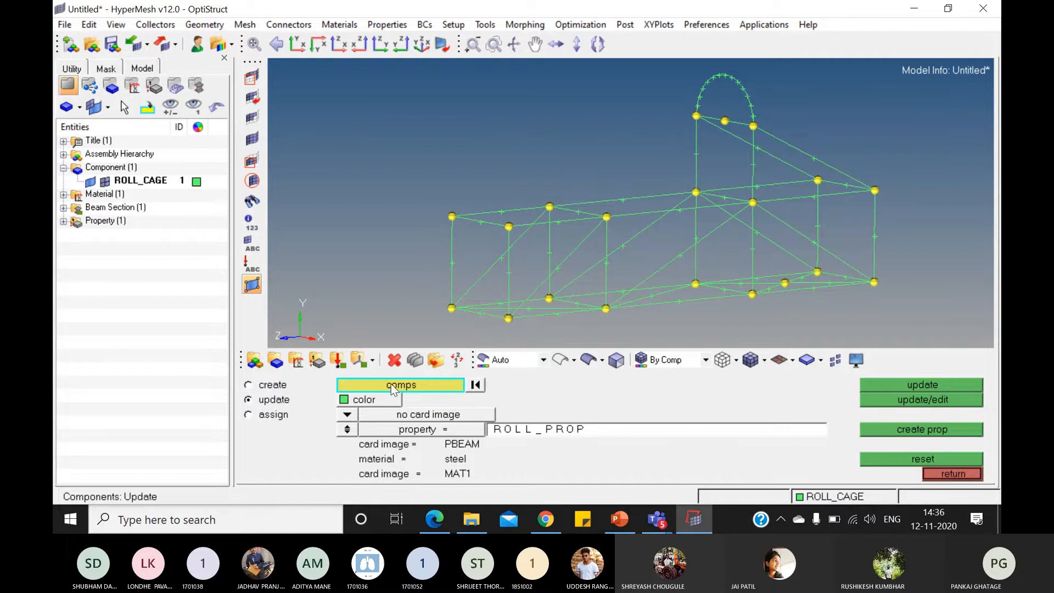
key("d")
left_click(247, 385)
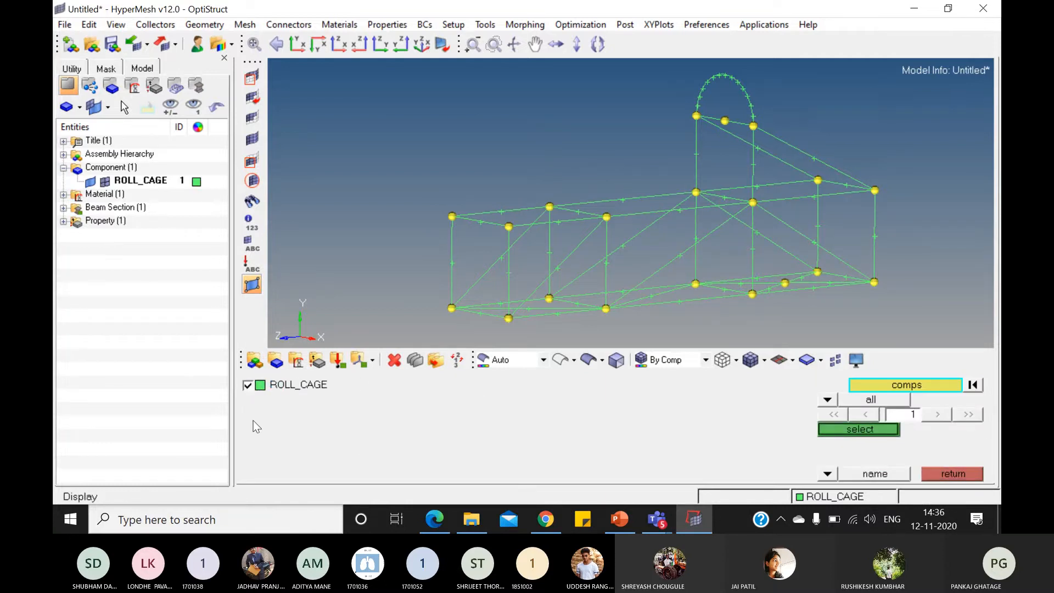
left_click(875, 430)
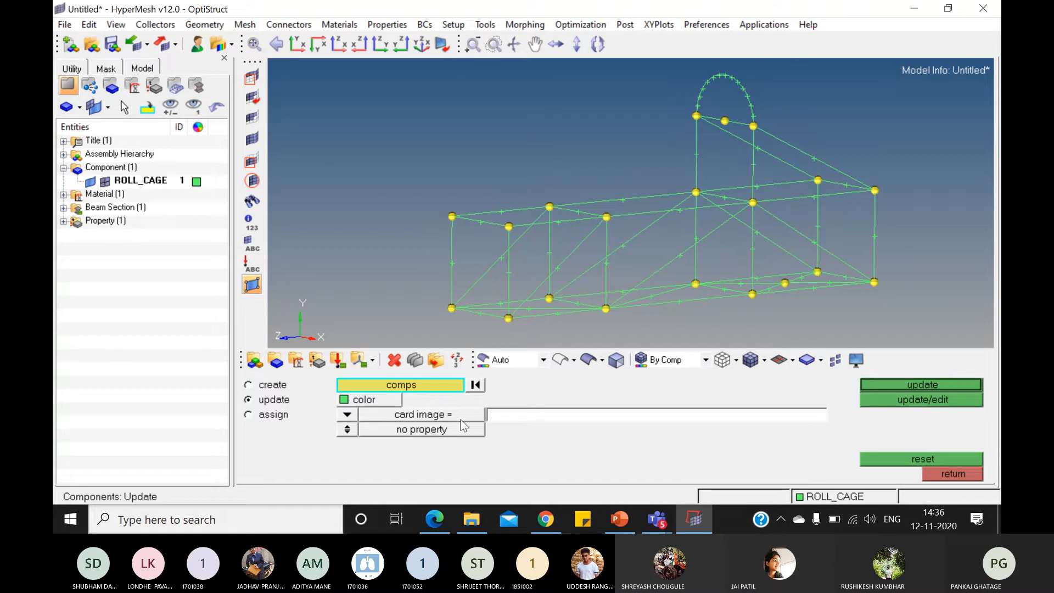
left_click(347, 415)
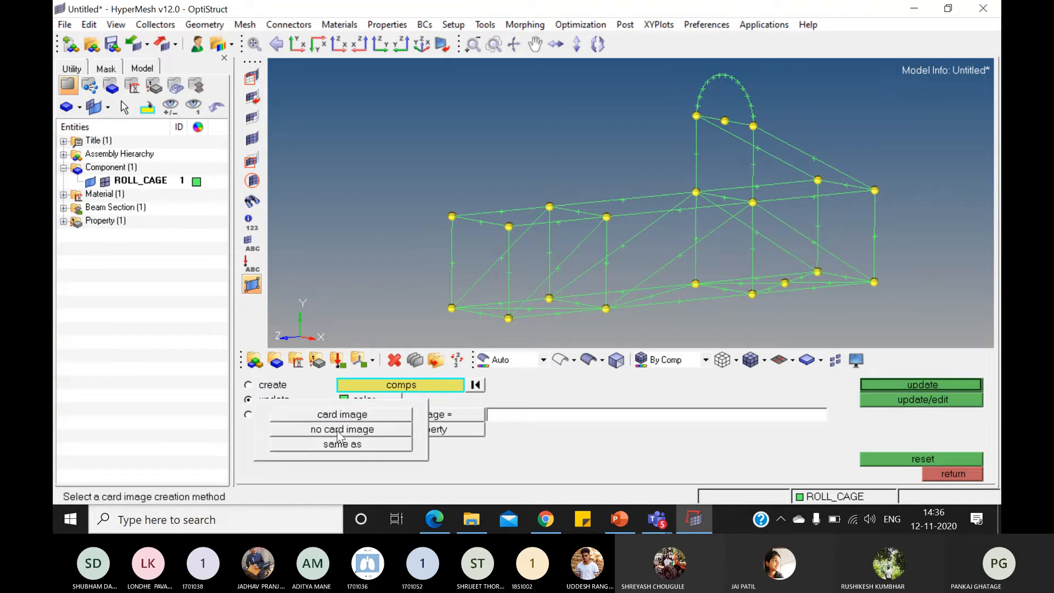
left_click(341, 431)
- Assign the property ROLL_PROP to the ROLL_CAGE component and apply the update
left_click(347, 429)
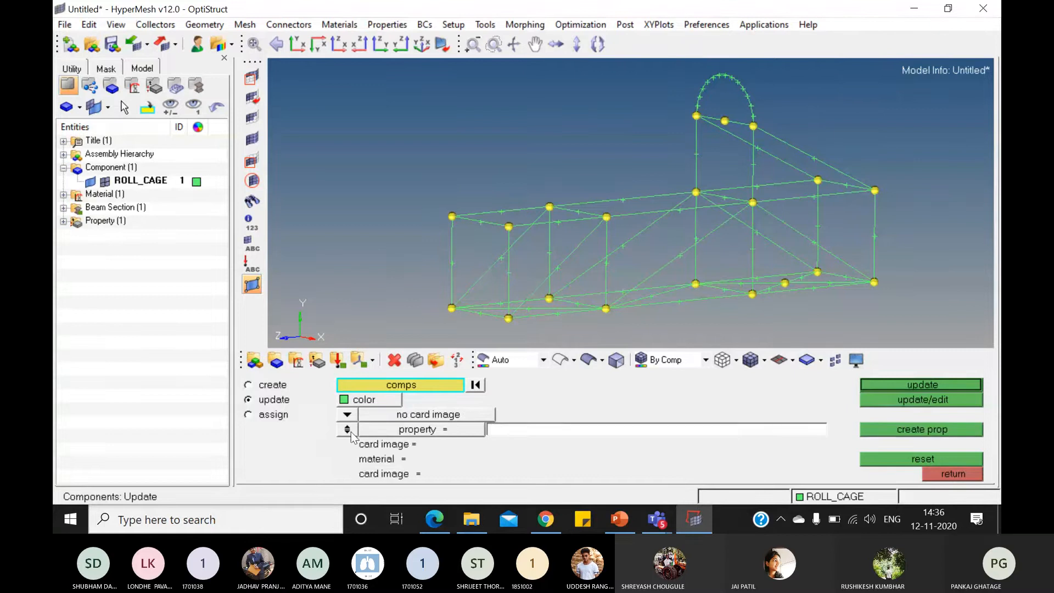
left_click(348, 431)
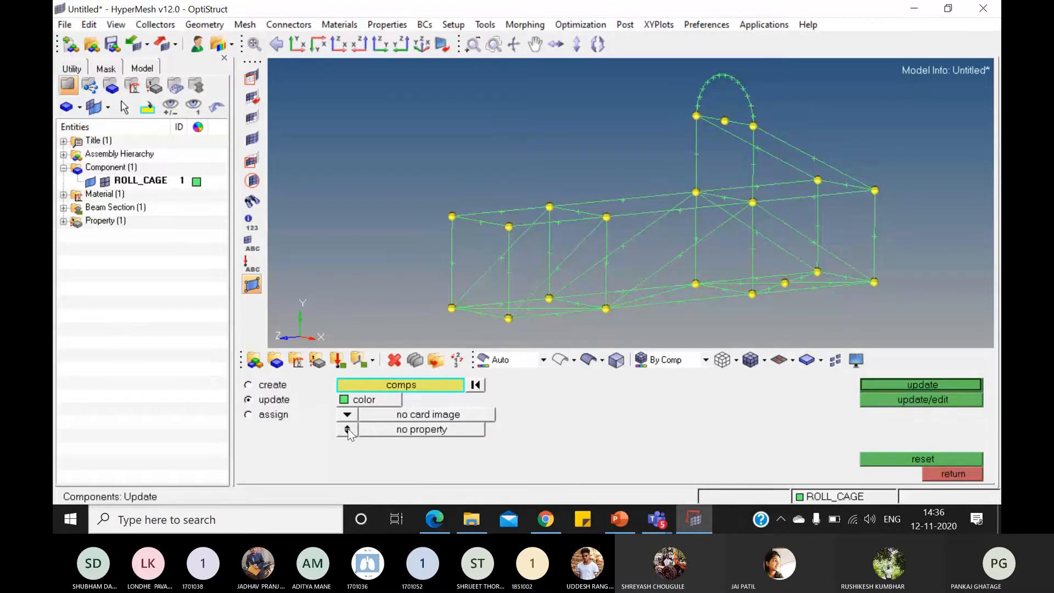
left_click(348, 430)
left_click(348, 431)
left_click(348, 431)
left_click(348, 430)
left_click(348, 430)
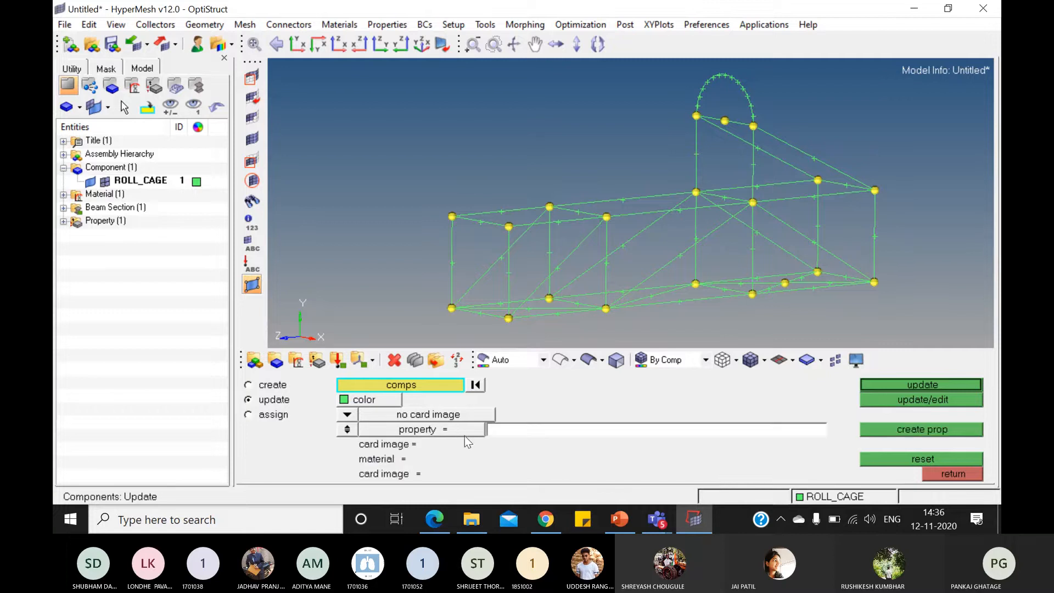
left_click(467, 433)
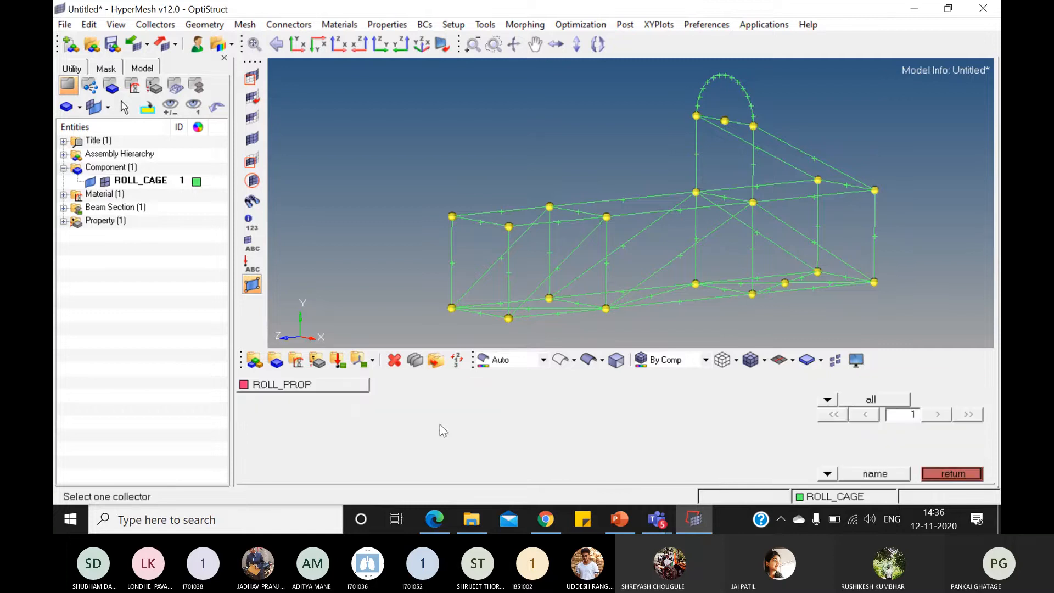
left_click(331, 385)
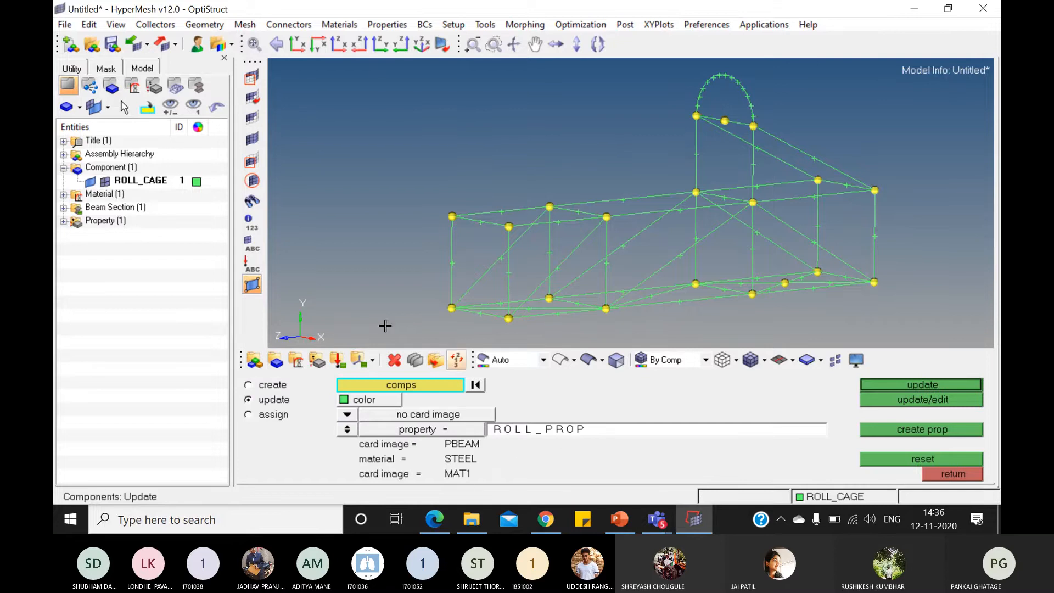
left_click(928, 384)
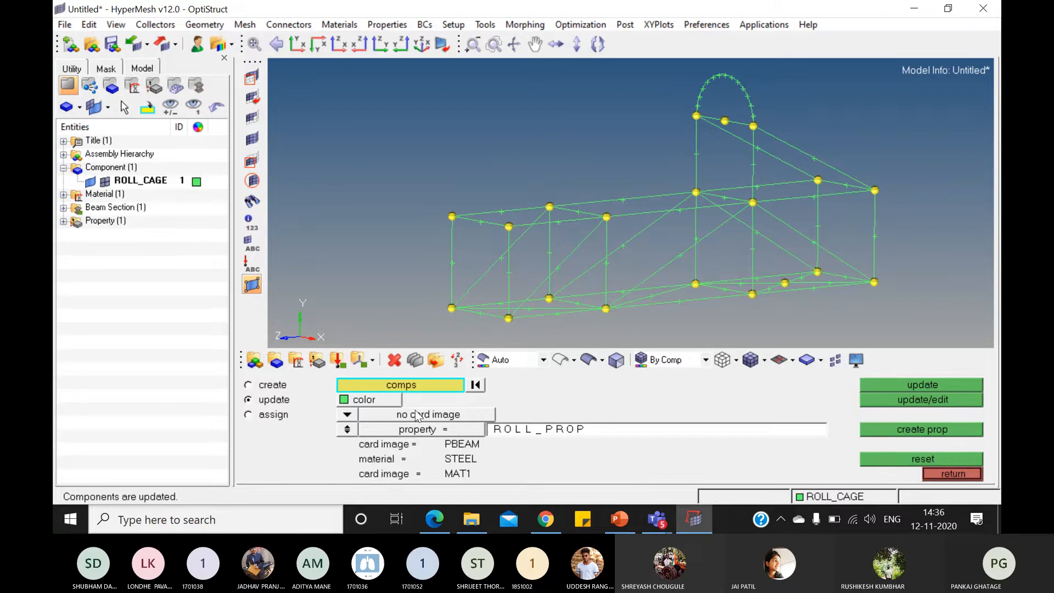
left_click(336, 360)
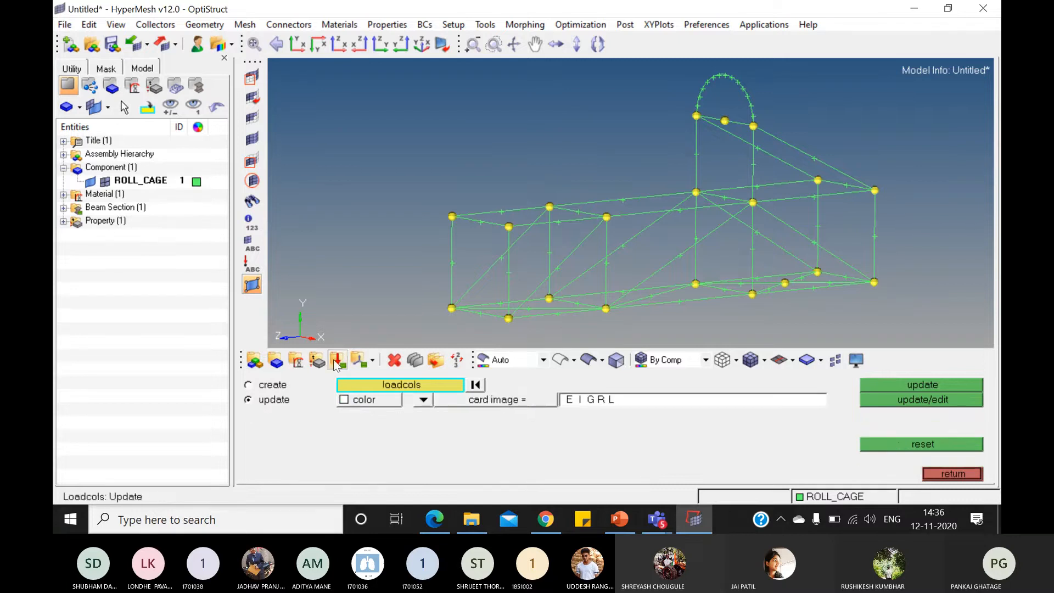
left_click(269, 385)
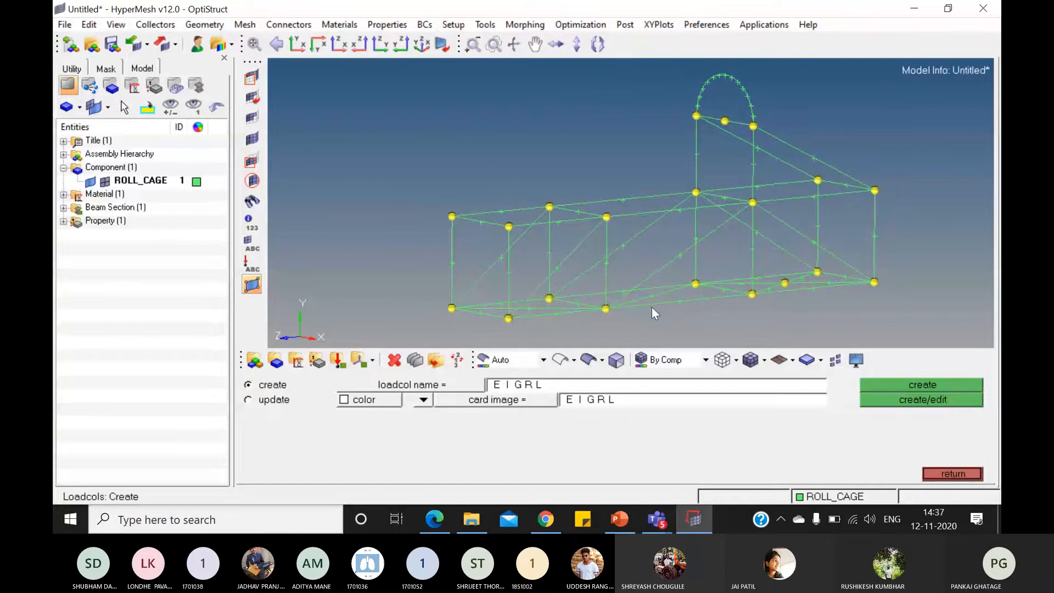
left_click(968, 470)
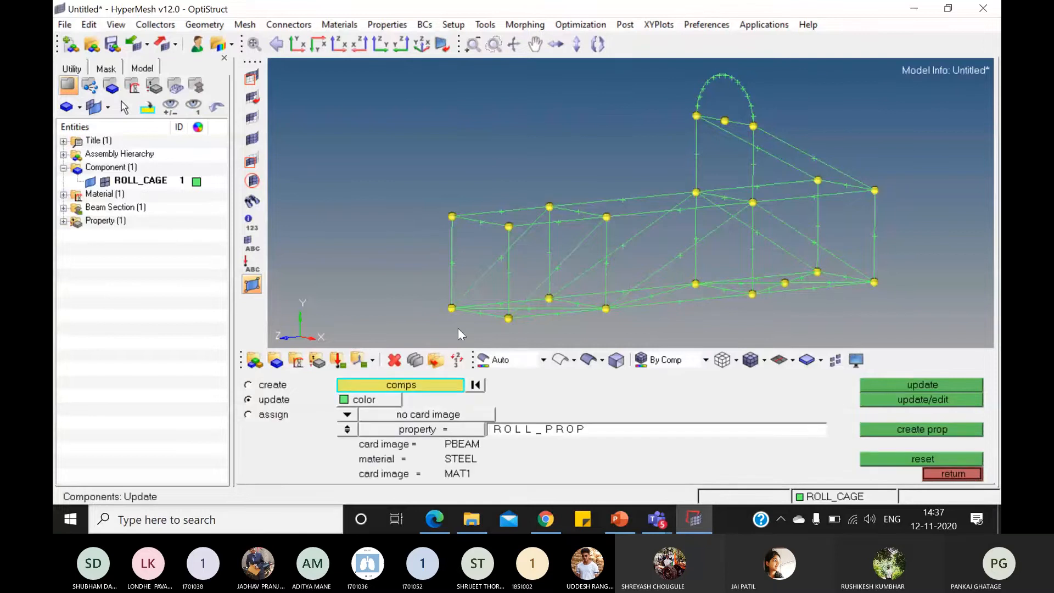
- Leave the component definition, start a 1D line mesh and select all lines of the frame
left_click(961, 475)
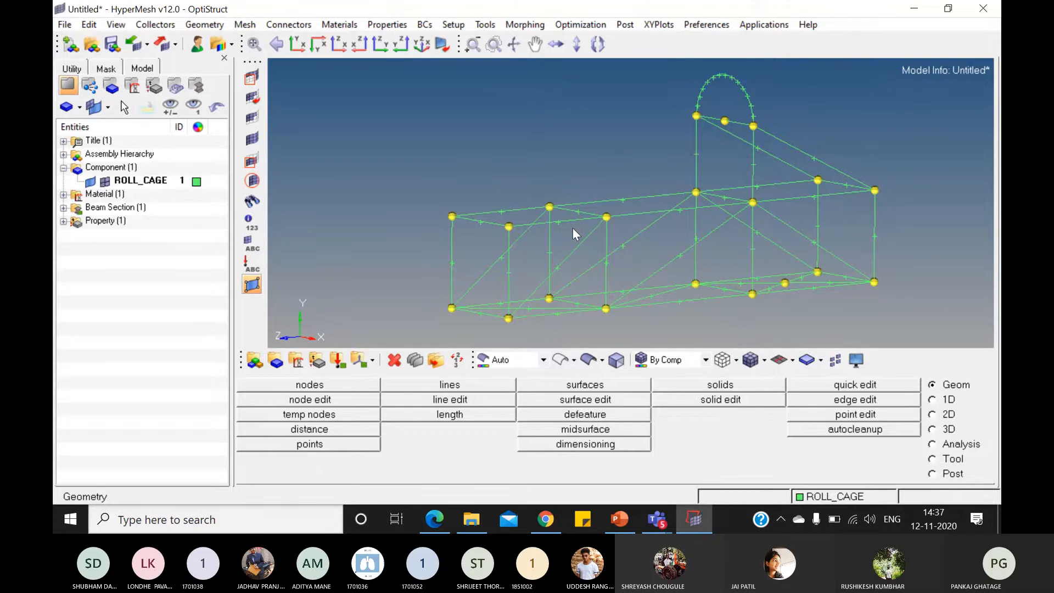
left_click(932, 384)
left_click(934, 401)
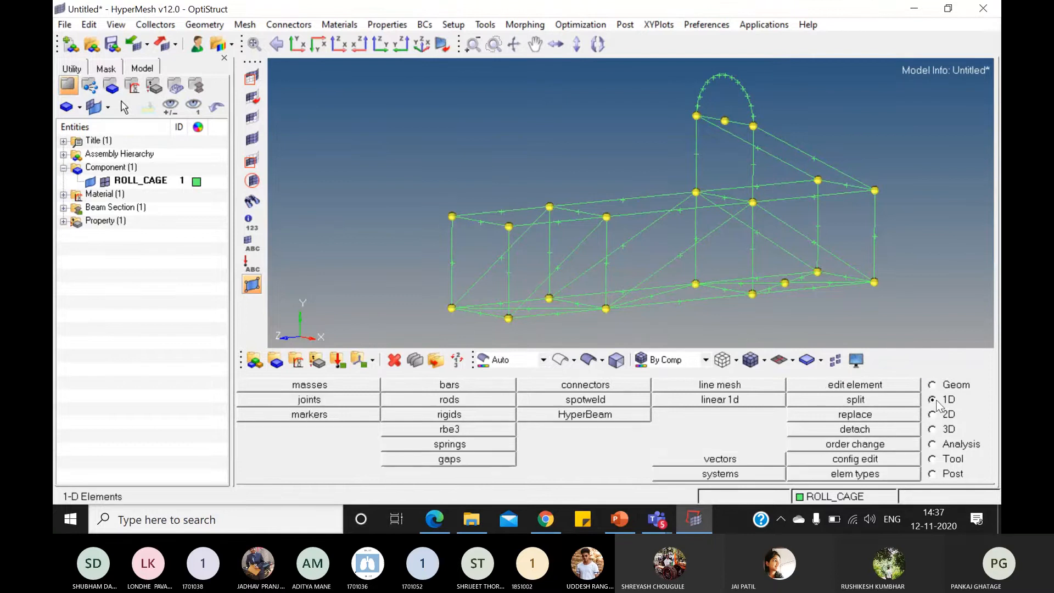
left_click(745, 383)
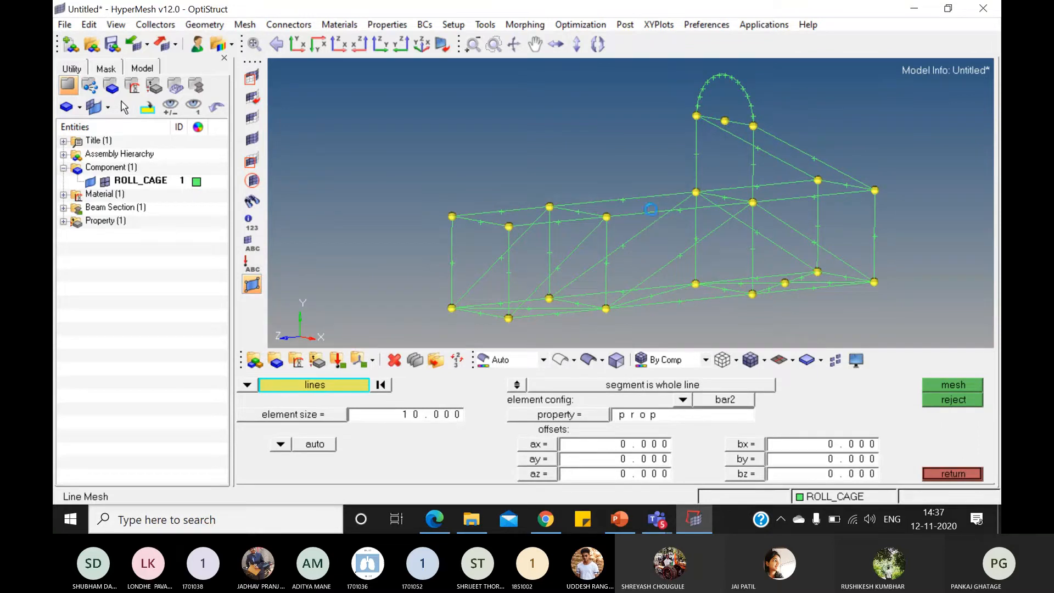
left_click(680, 209)
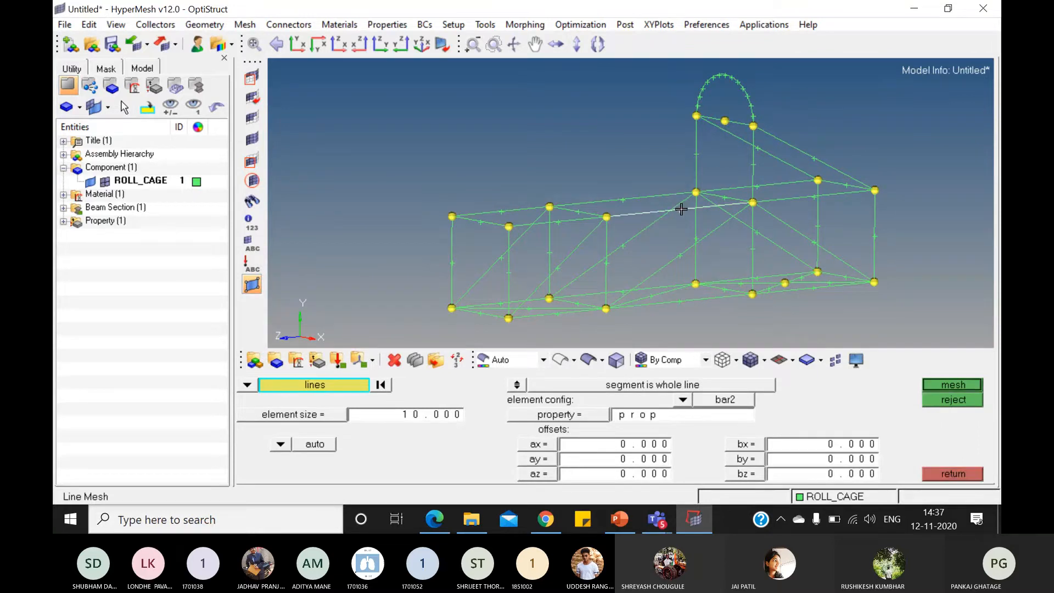
left_click(805, 197)
scroll(496, 160, "down", 1)
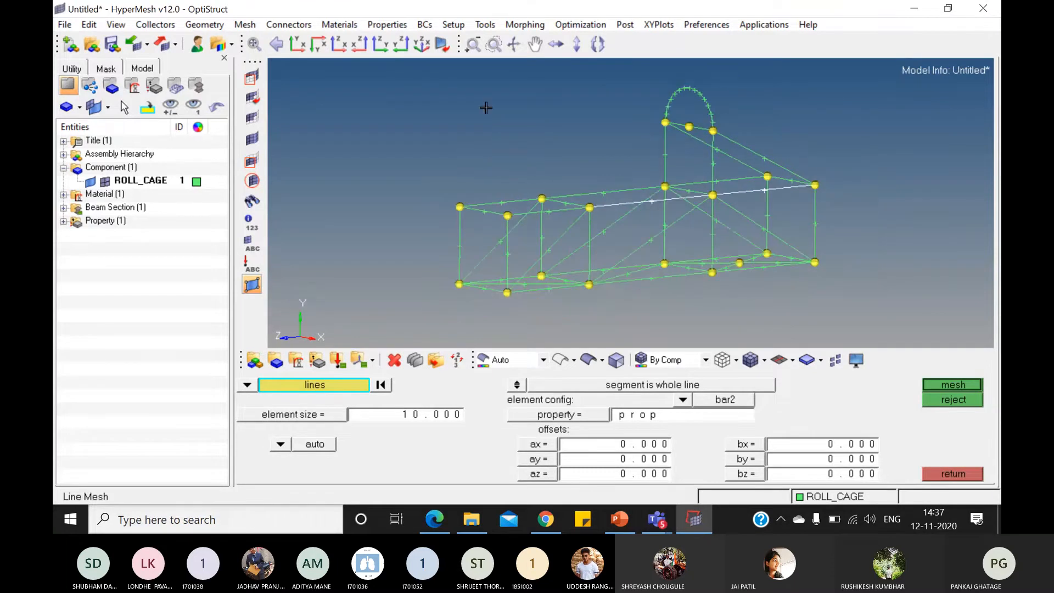
left_click_drag(417, 75, 878, 307, "shift")
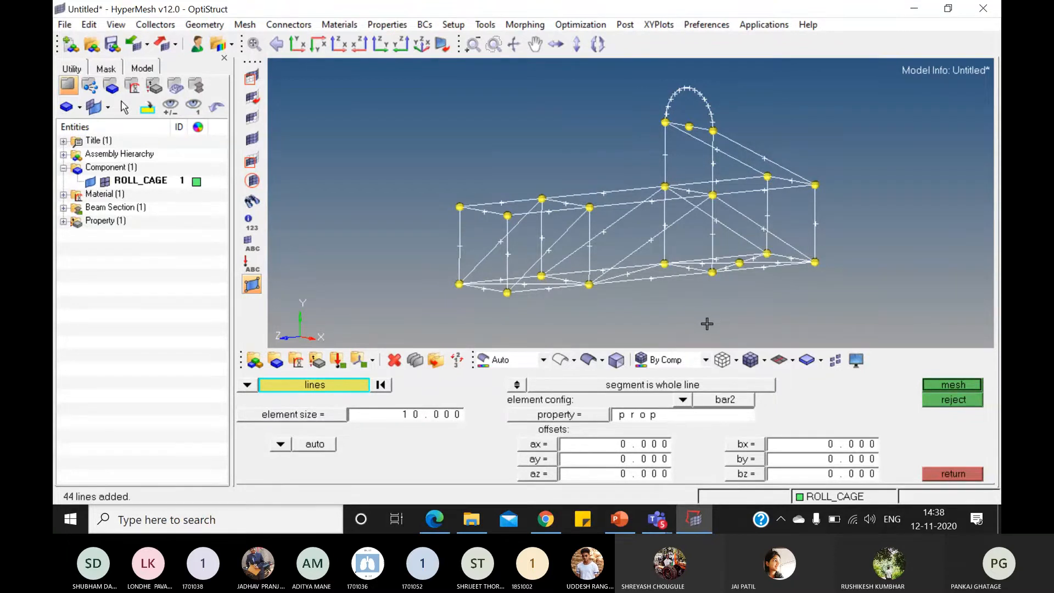
left_click_drag(706, 323, 763, 292, "ctrl")
right_click_drag(763, 292, 724, 308, "ctrl")
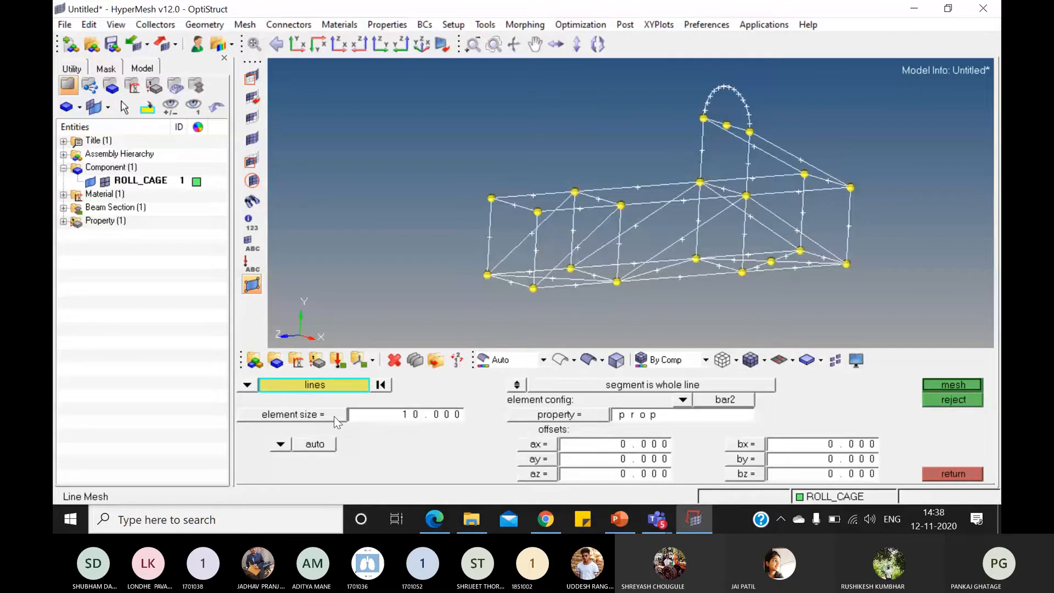
- Set the line mesh element size to 10 and the element configuration to bar2
double_click(421, 419)
type("10")
key("Return")
left_click(684, 402)
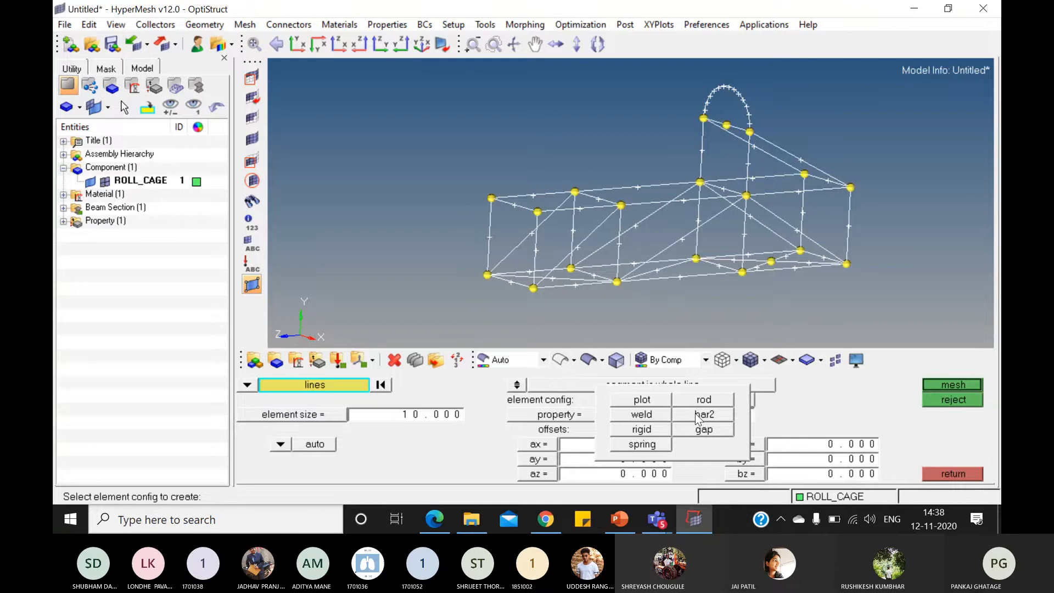
left_click(698, 416)
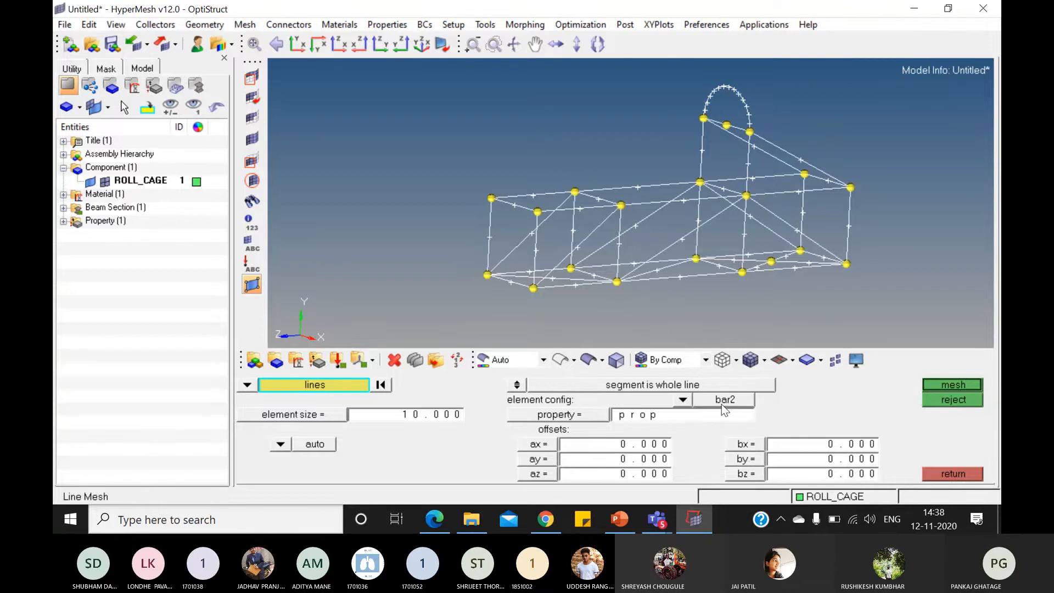
- Use ROLL_PROP as the element property, mesh the selected lines and accept the element densities
left_click(583, 416)
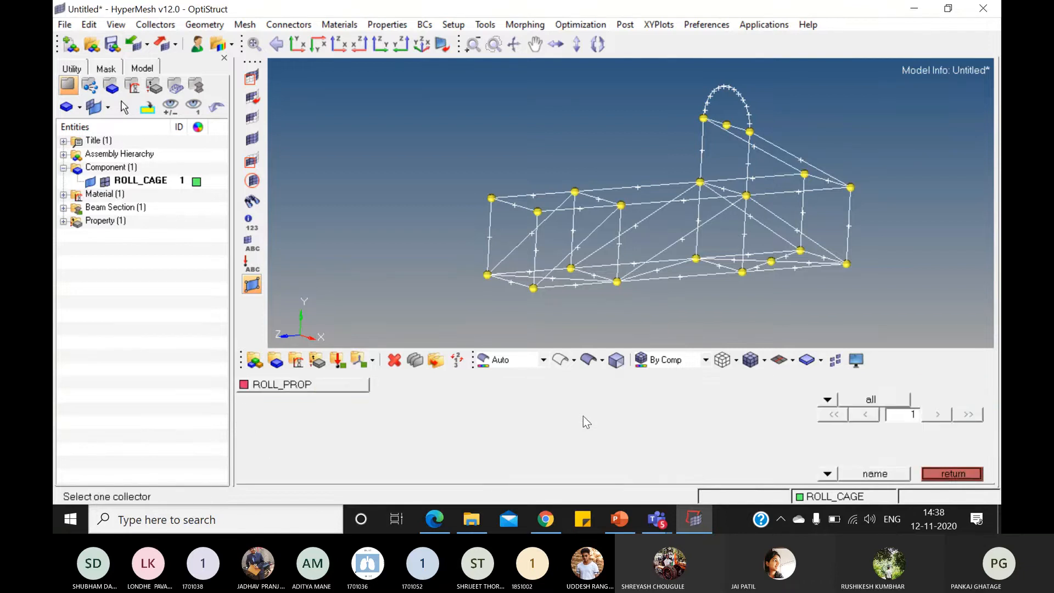
left_click(347, 384)
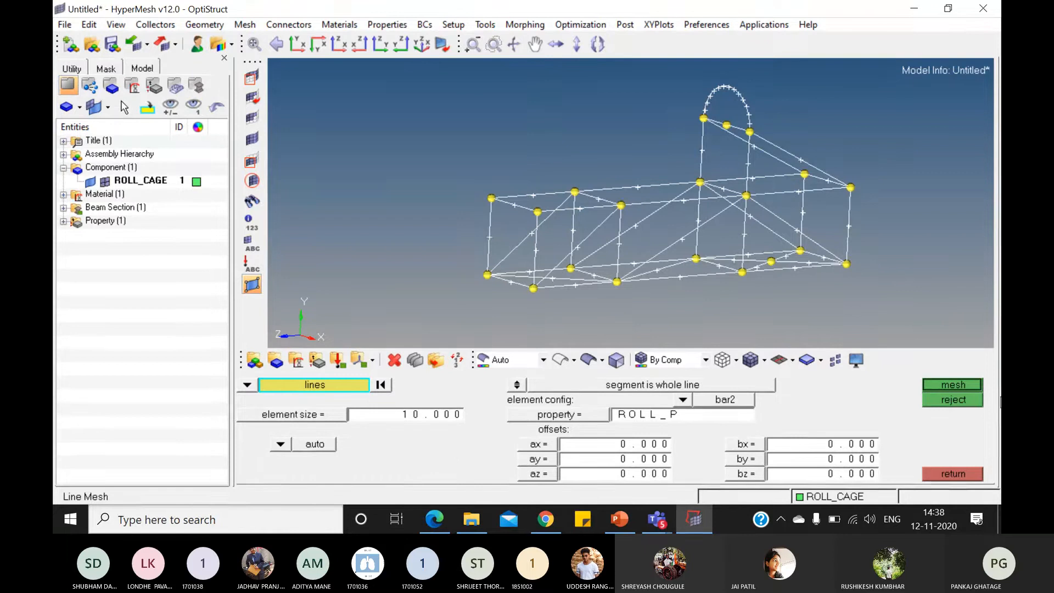
left_click(964, 385)
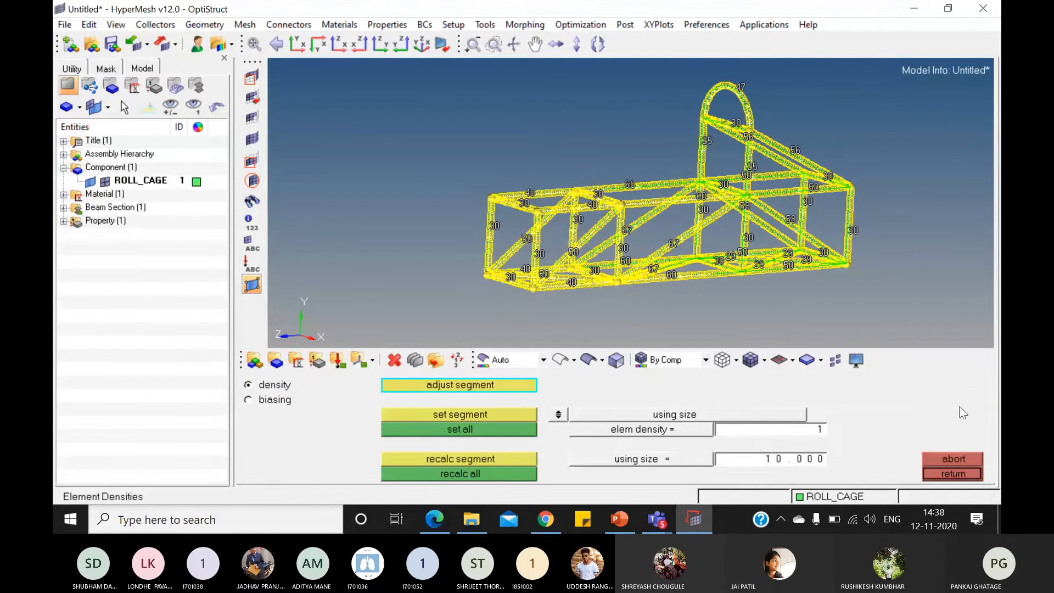
left_click(960, 474)
- Display the meshed frame in 3D element representation, shaded with mesh lines, and inspect it from another angle
left_click(792, 361)
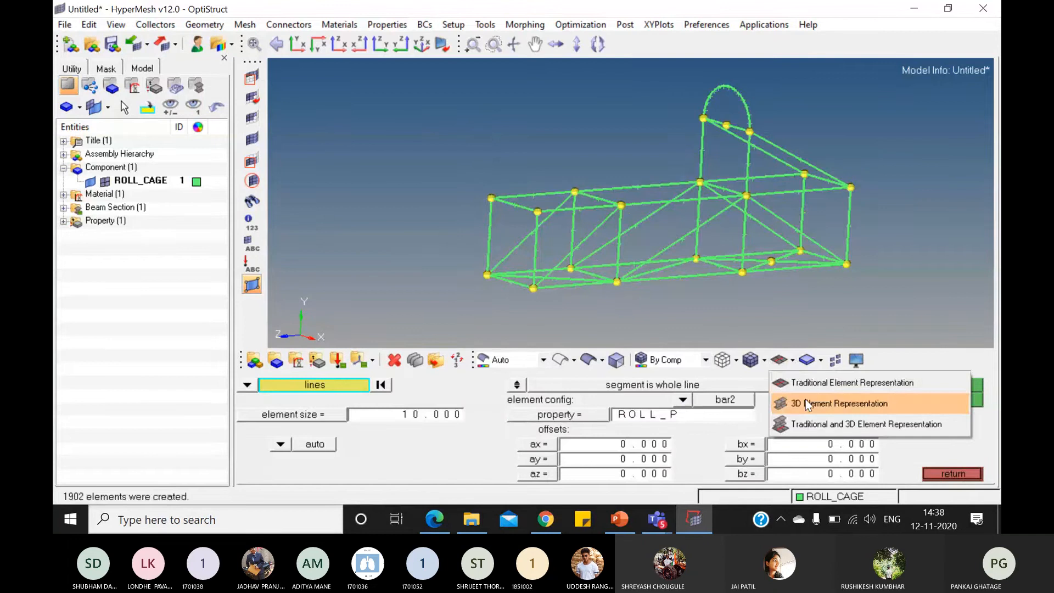
left_click(806, 404)
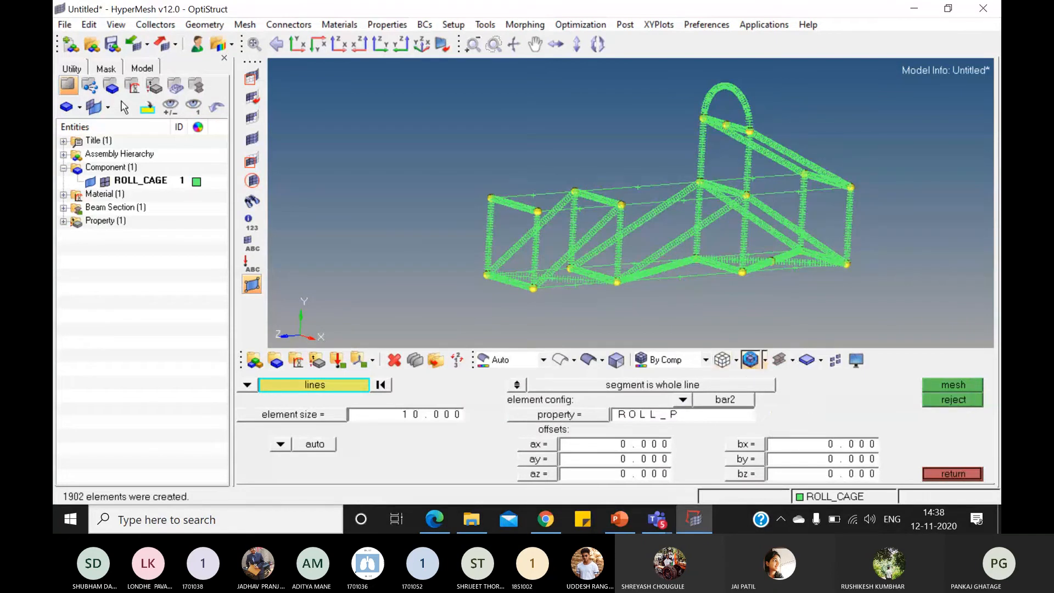
left_click(751, 361)
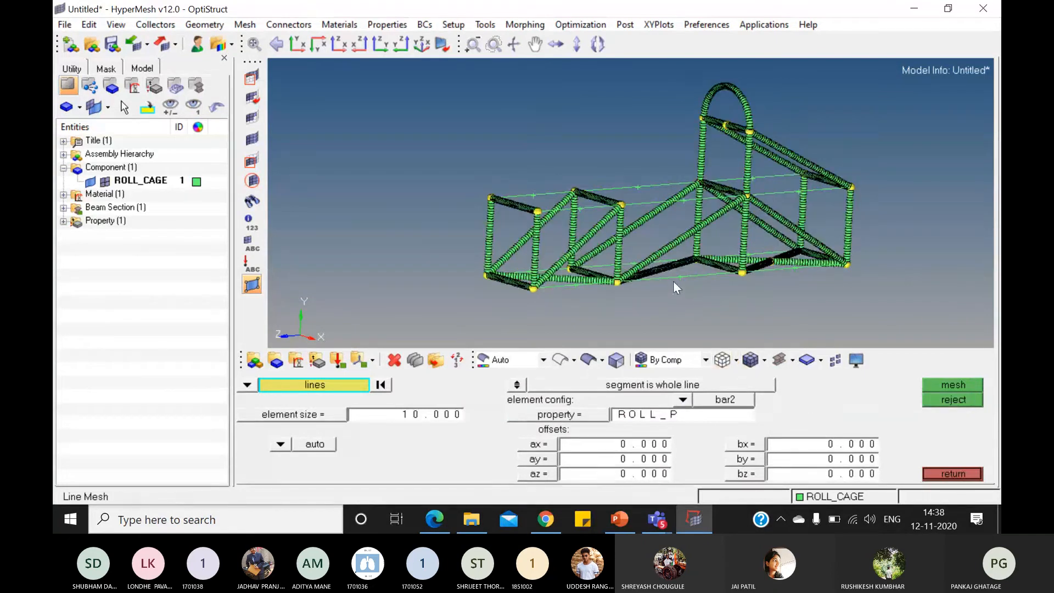
left_click_drag(671, 278, 561, 229, "ctrl")
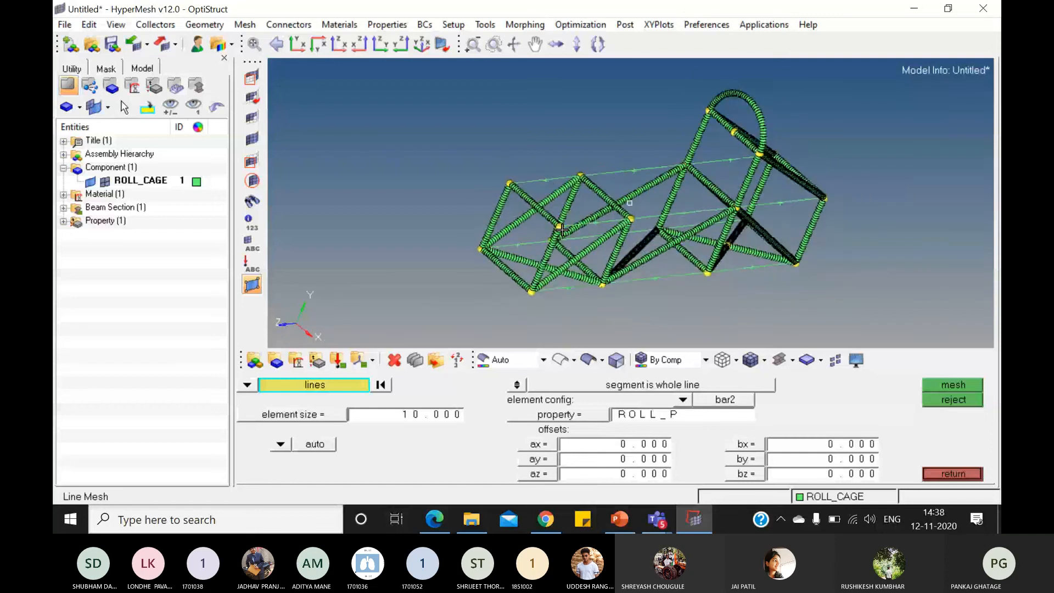
- Examine the meshed tubes at the front end of the frame up close and leave the line mesh
scroll(562, 230, "up", 5)
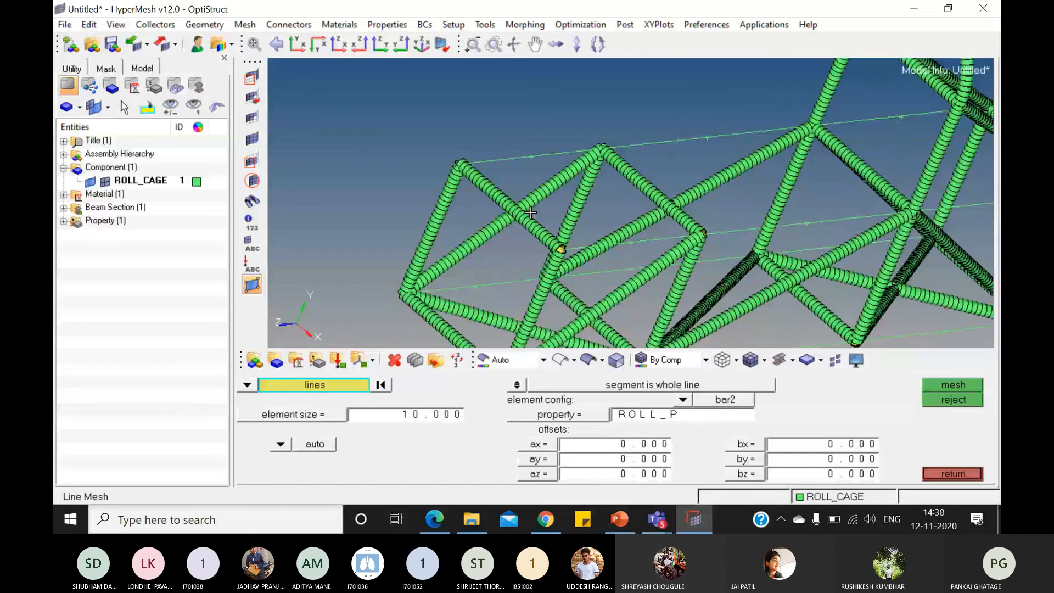
scroll(530, 213, "up", 4)
scroll(537, 265, "down", 3)
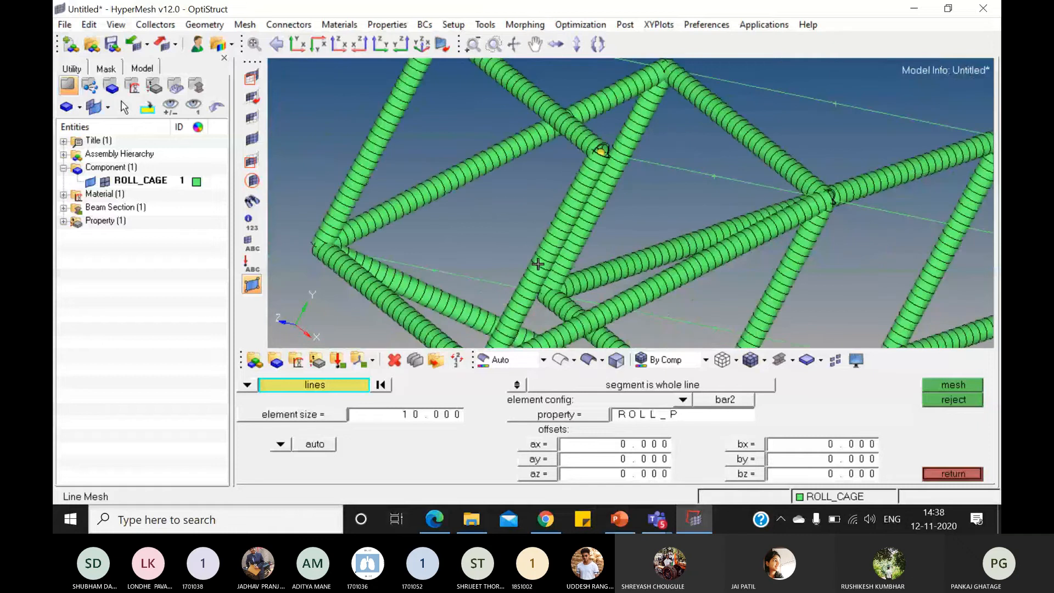
scroll(537, 264, "down", 1)
scroll(537, 146, "up", 2)
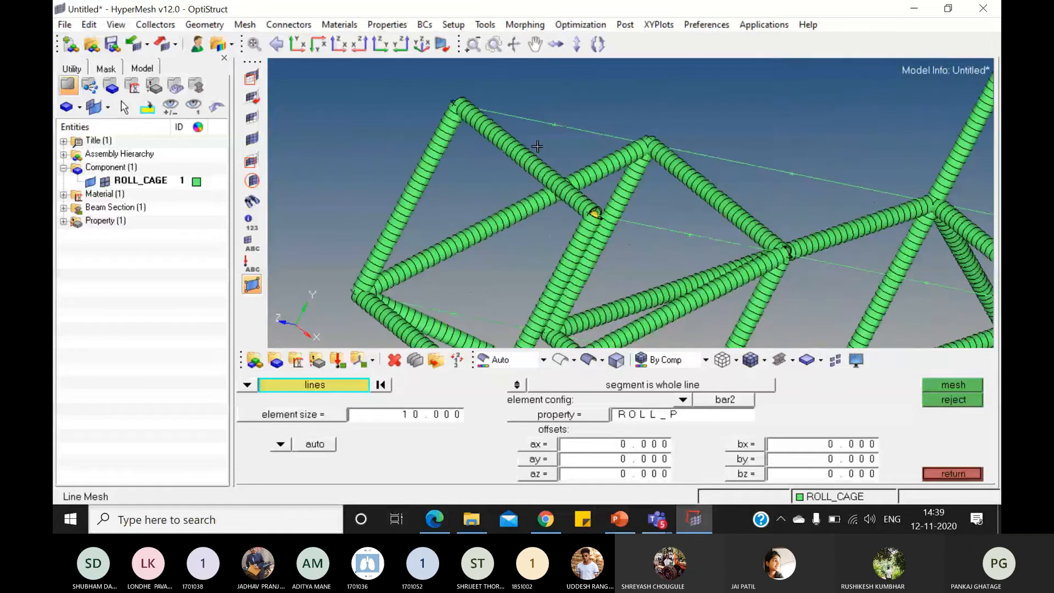
scroll(537, 147, "up", 1)
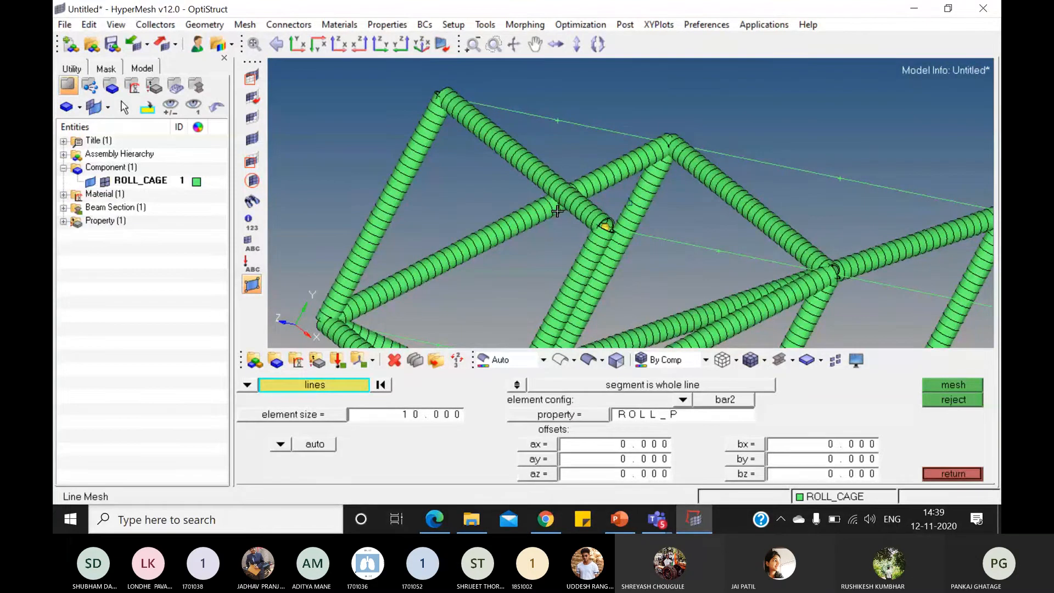
left_click(539, 174)
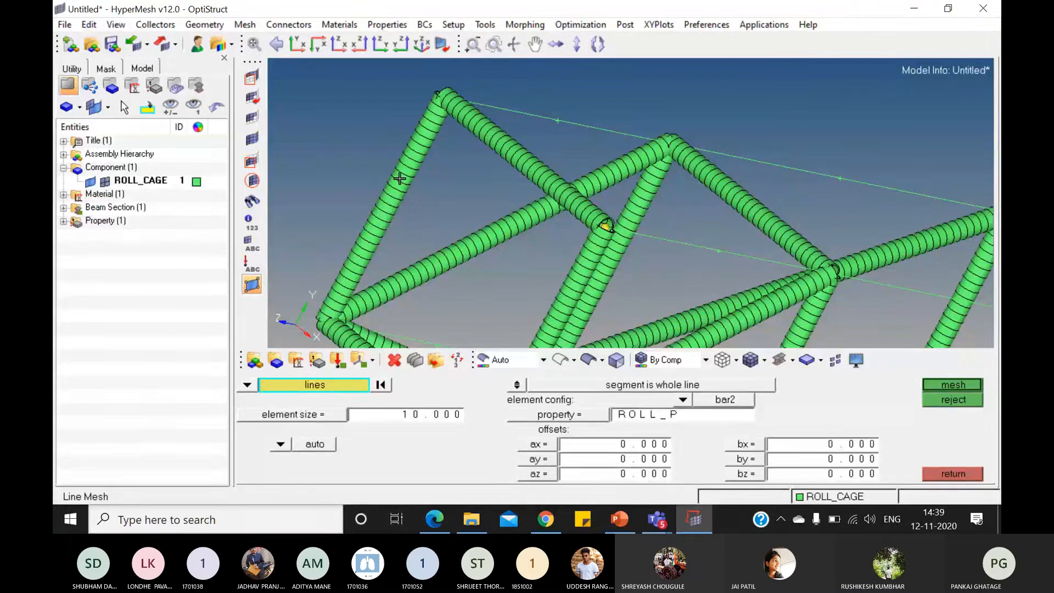
left_click(957, 475)
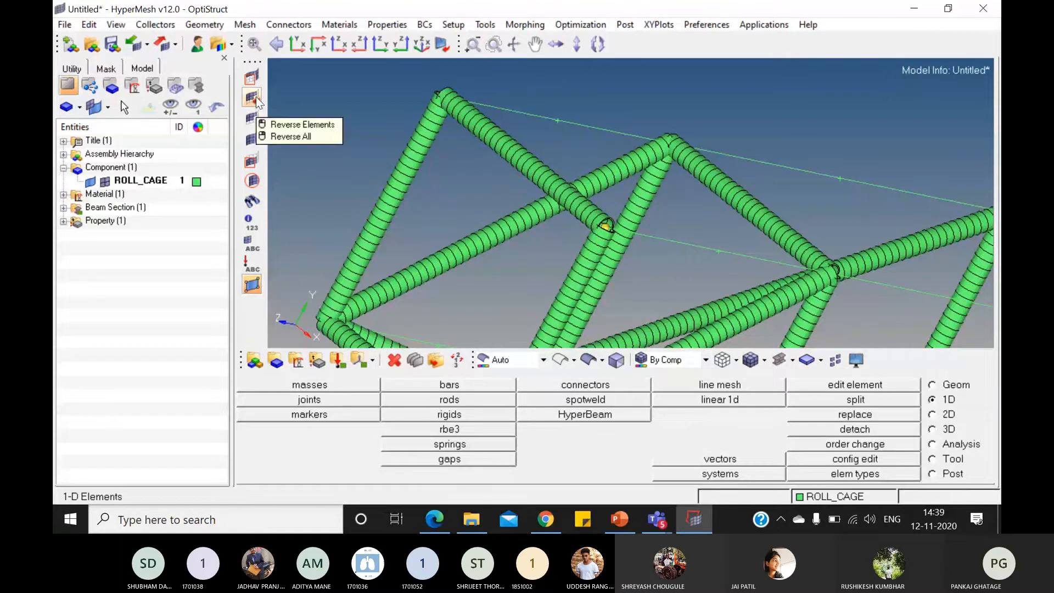
- Mask one element on the front upper cross tube, then reverse the mask for all elements to isolate it
left_click(254, 79)
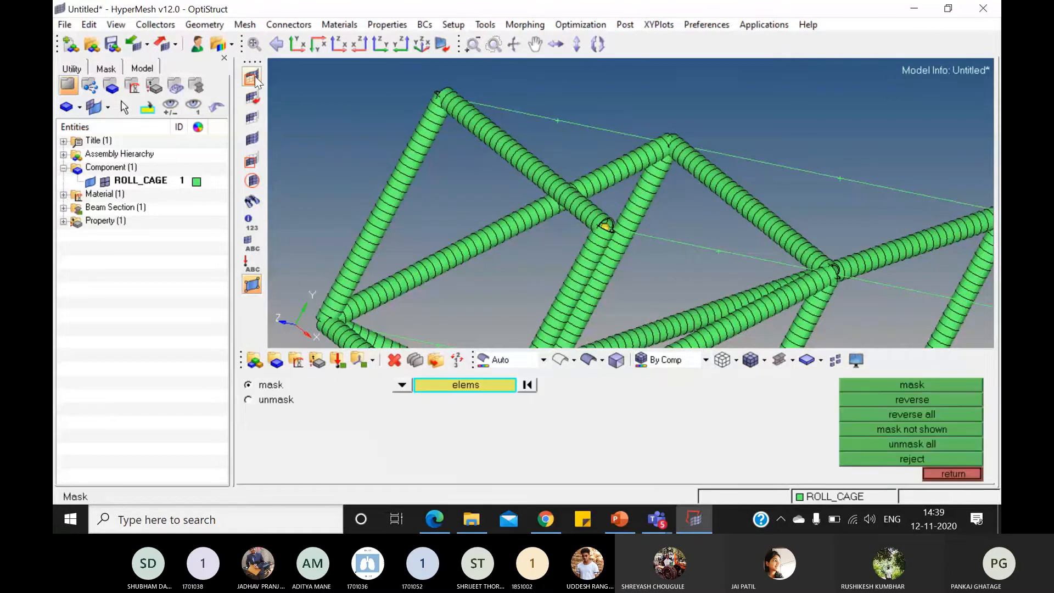
left_click(513, 159)
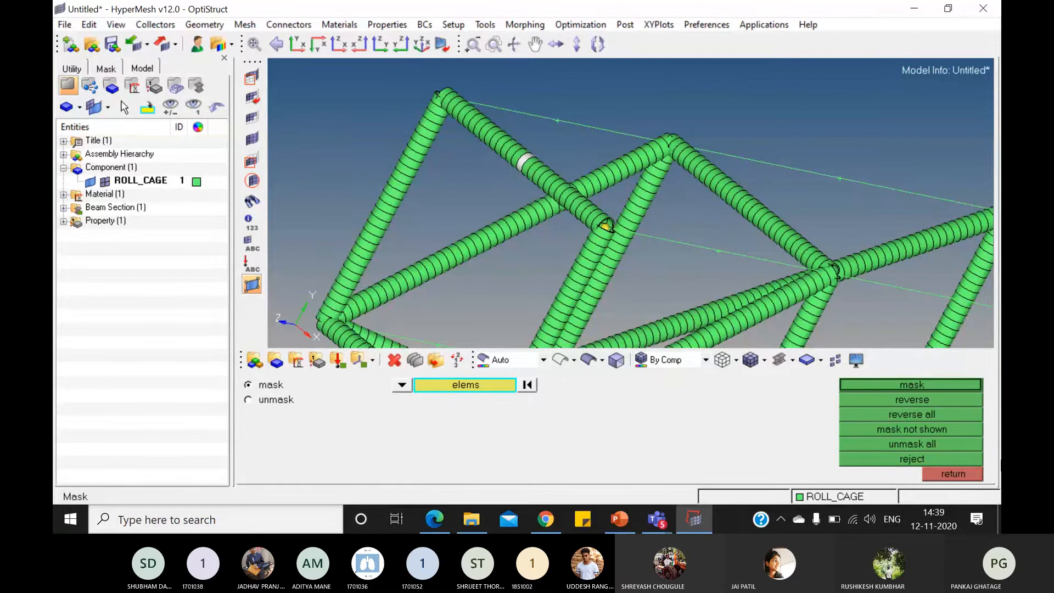
left_click(921, 385)
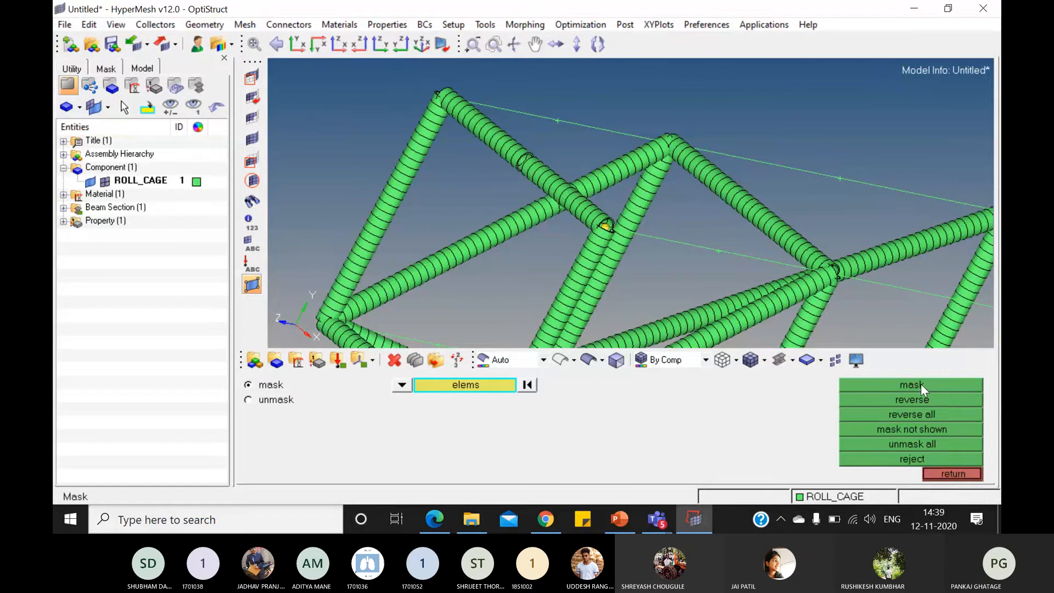
left_click(927, 413)
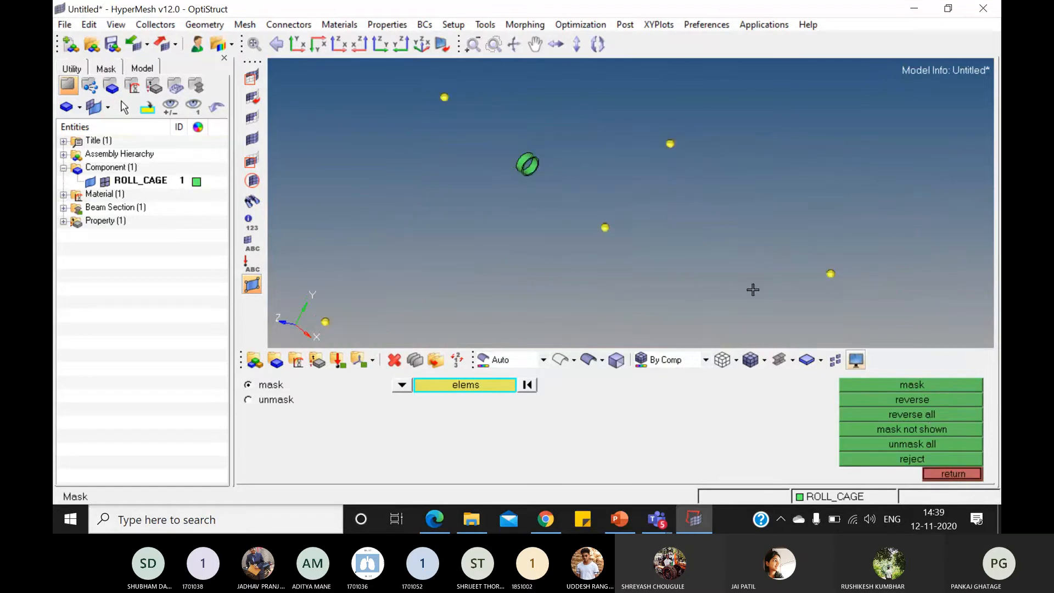
- Examine the isolated element's hollow tube section and wall thickness up close
scroll(523, 140, "up", 5)
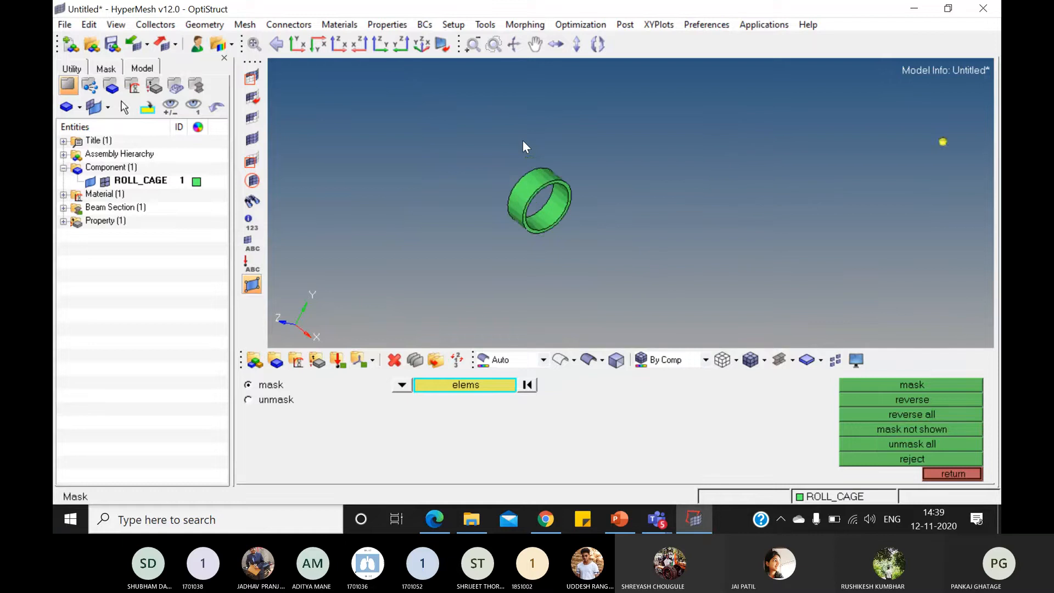
left_click_drag(576, 245, 575, 251, "ctrl")
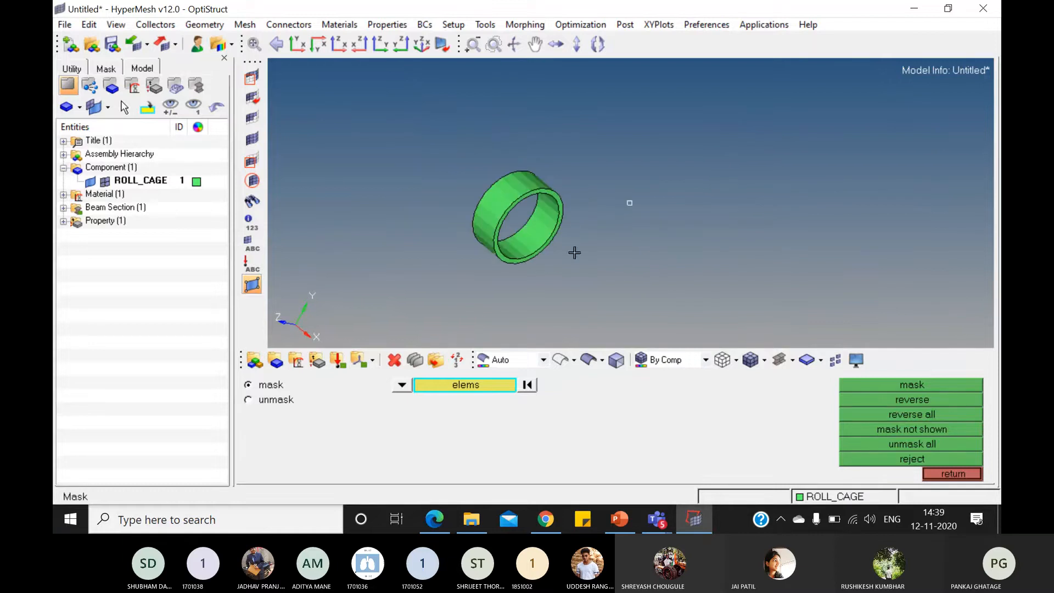
scroll(523, 181, "up", 3, "ctrl")
scroll(524, 181, "up", 2, "ctrl")
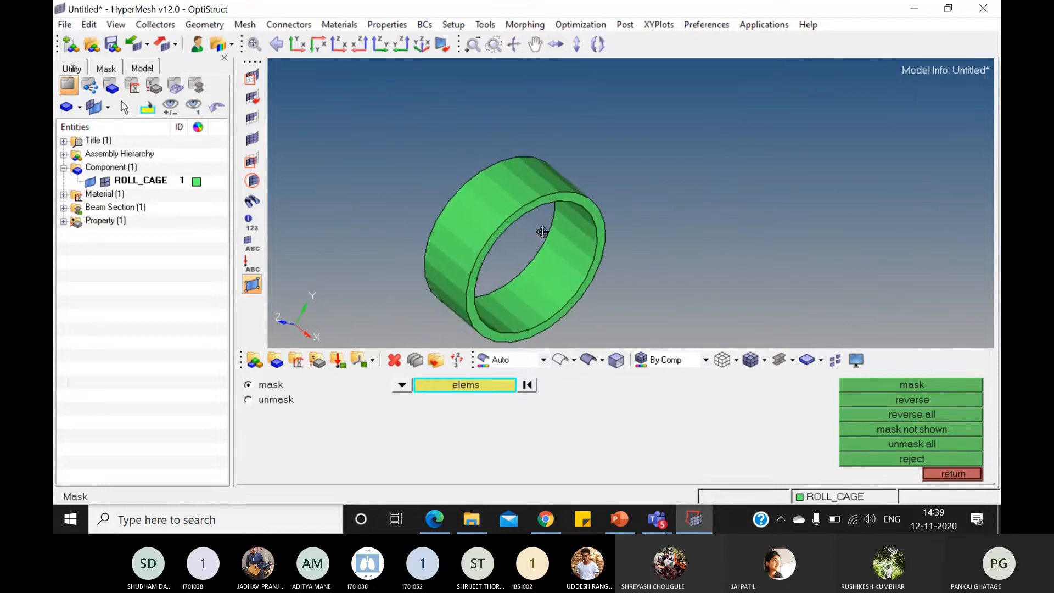
left_click_drag(543, 230, 561, 226, "ctrl")
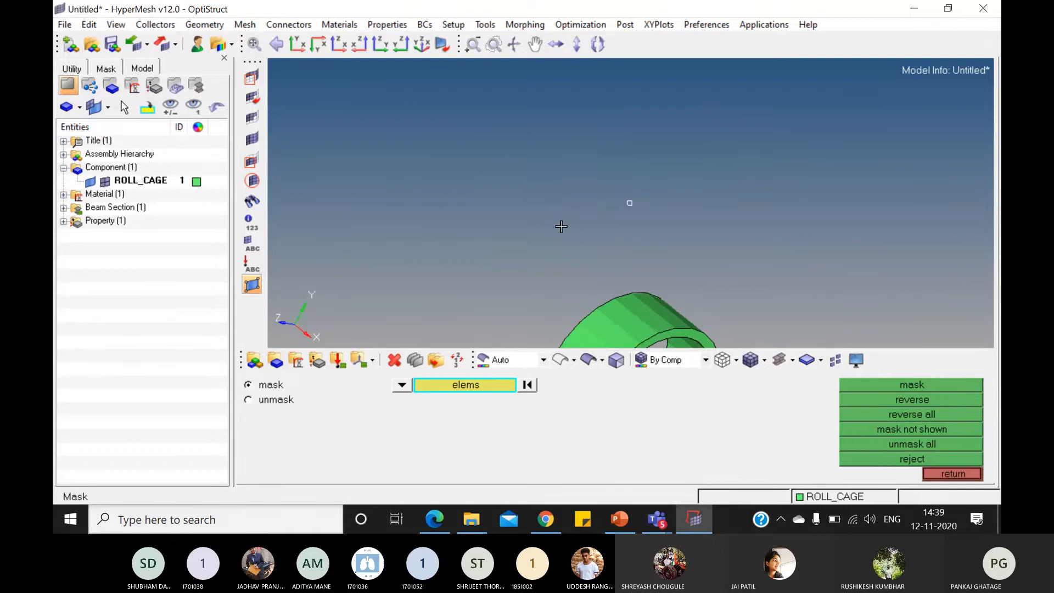
scroll(567, 231, "up", 2, "ctrl")
right_click_drag(577, 254, 557, 103, "ctrl")
left_click_drag(557, 103, 619, 228, "ctrl")
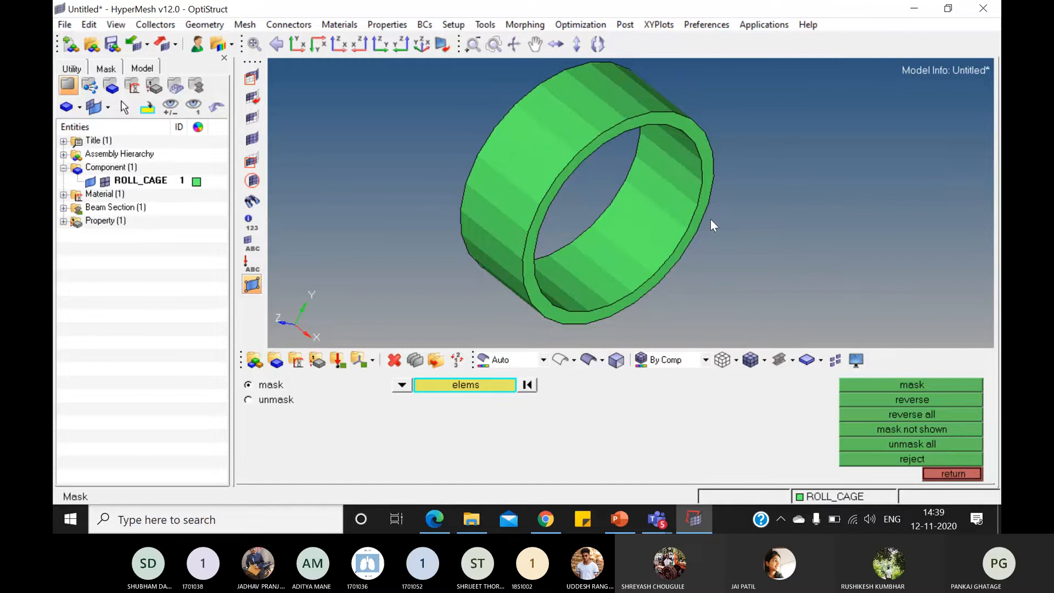
- Unmask all elements and examine the front frame's tubes, joints and the longitudinal members drawn as thin lines
left_click(920, 444)
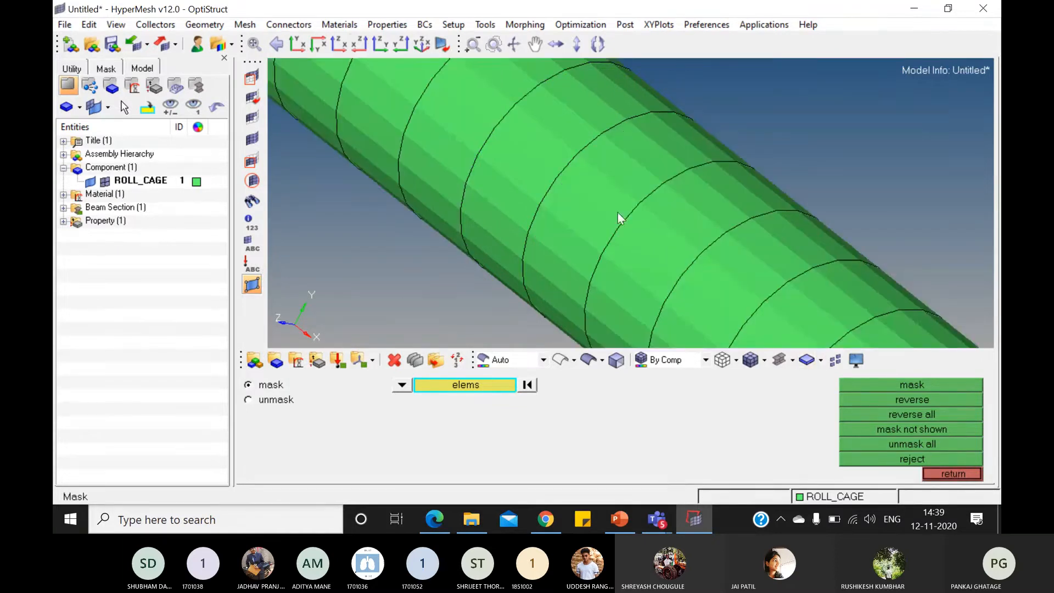
left_click(256, 46)
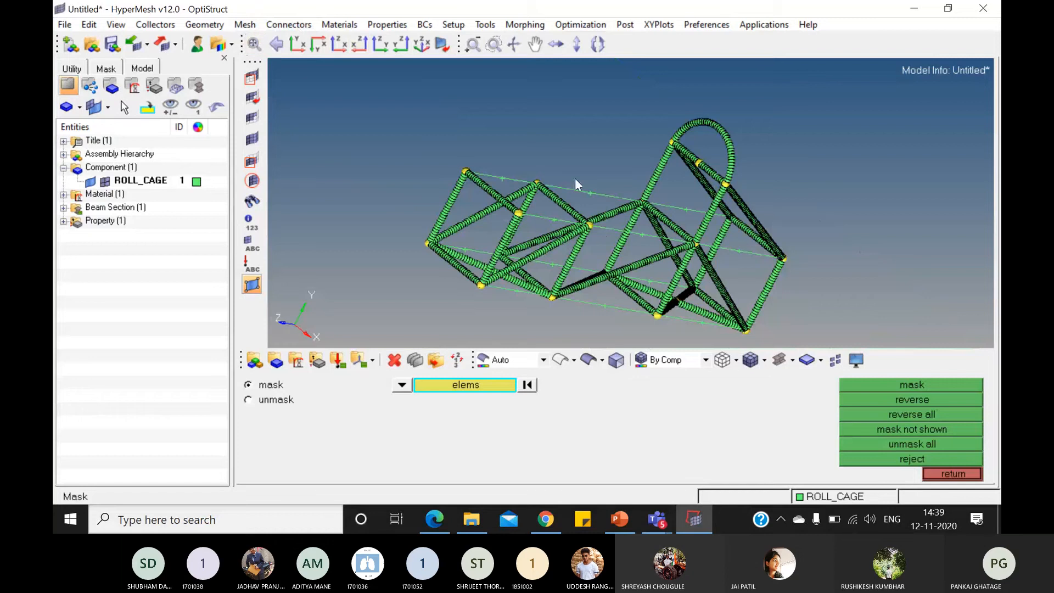
mouse_move(576, 185)
left_mouse_down("ctrl")
mouse_move(629, 202)
mouse_move(572, 179)
left_mouse_up("ctrl")
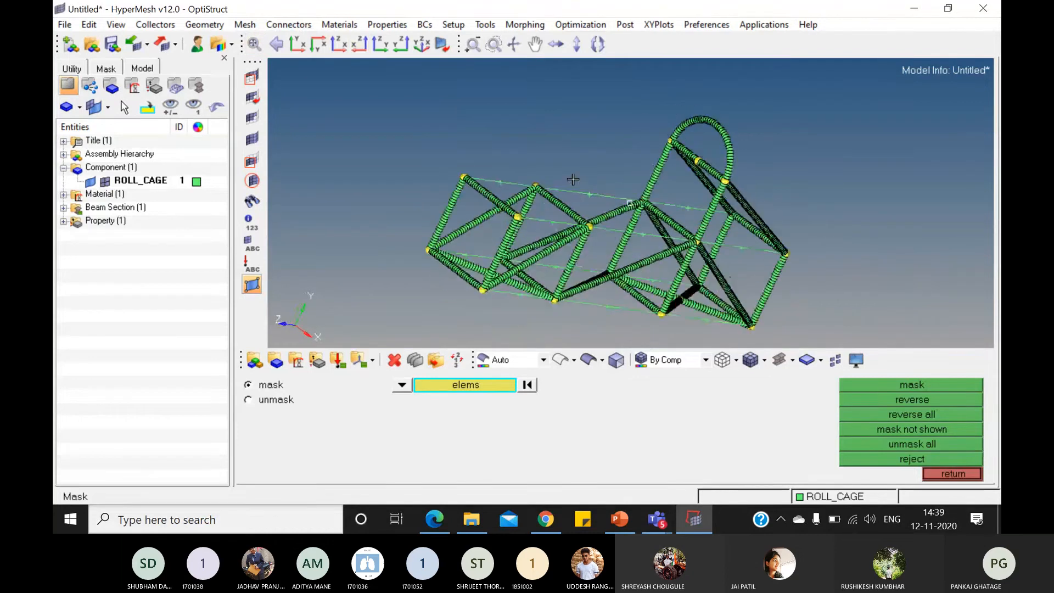
scroll(523, 223, "up", 2, "ctrl")
scroll(524, 223, "up", 2, "ctrl")
scroll(565, 244, "down", 2, "ctrl")
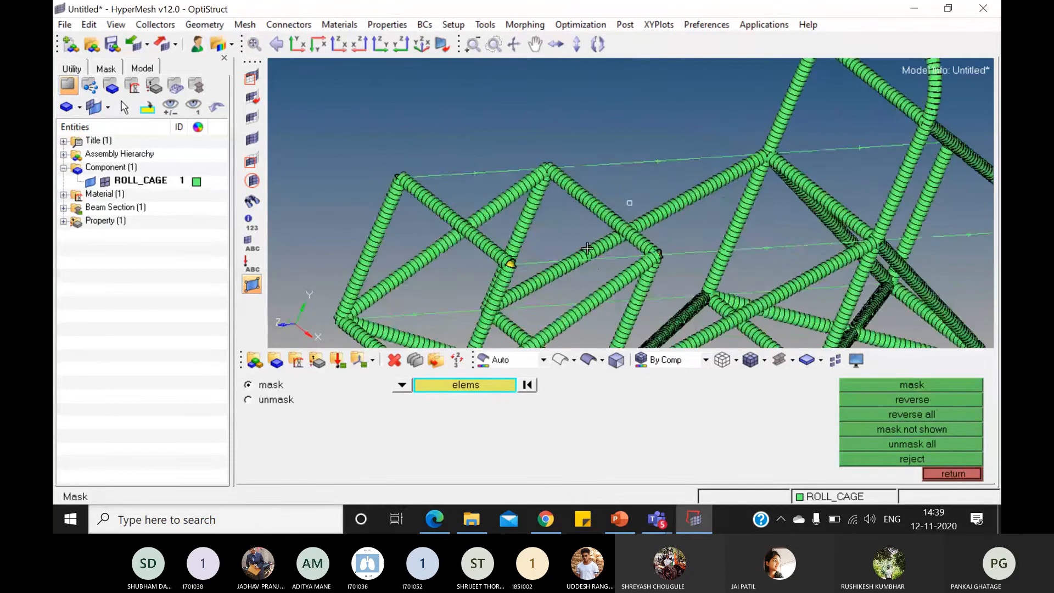
scroll(618, 245, "down", 2, "ctrl")
right_click_drag(616, 245, 651, 180, "ctrl")
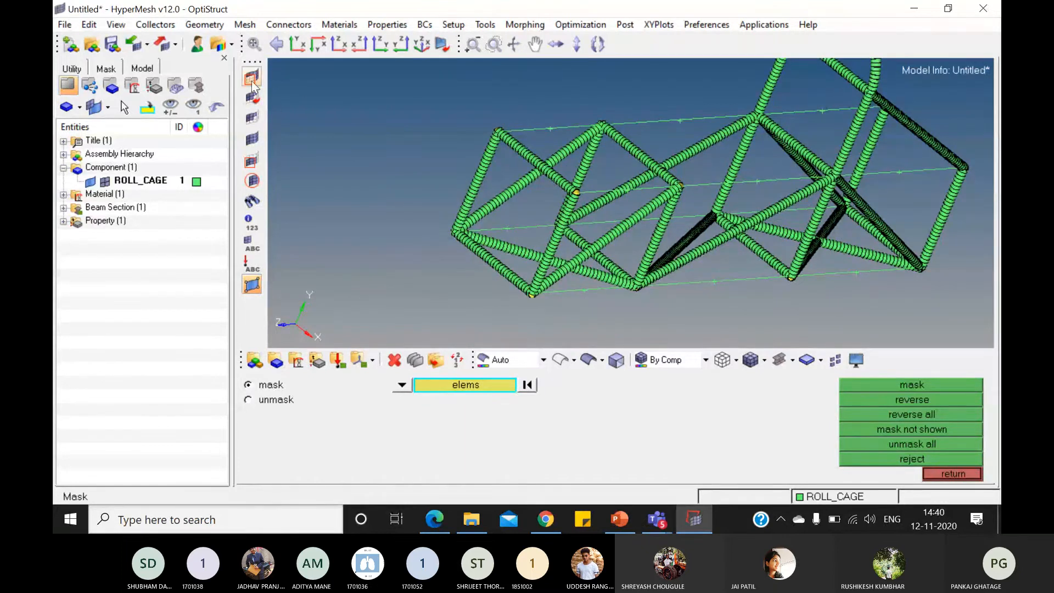
scroll(670, 183, "up", 2, "ctrl")
scroll(670, 185, "up", 1, "ctrl")
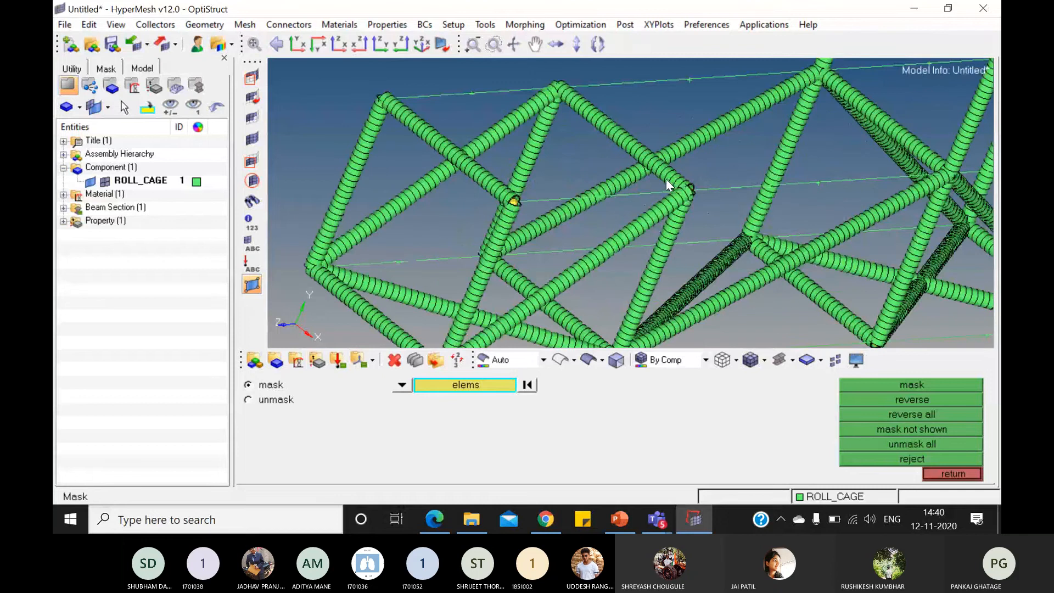
left_click_drag(667, 179, 602, 174, "ctrl")
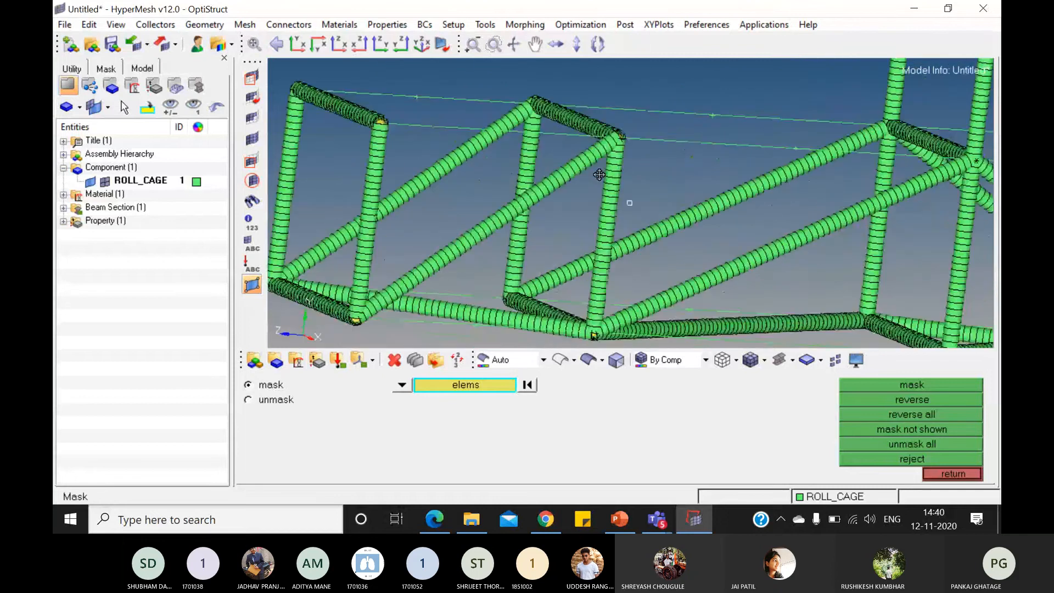
left_click_drag(493, 204, 427, 197, "ctrl")
scroll(436, 188, "up", 2, "ctrl")
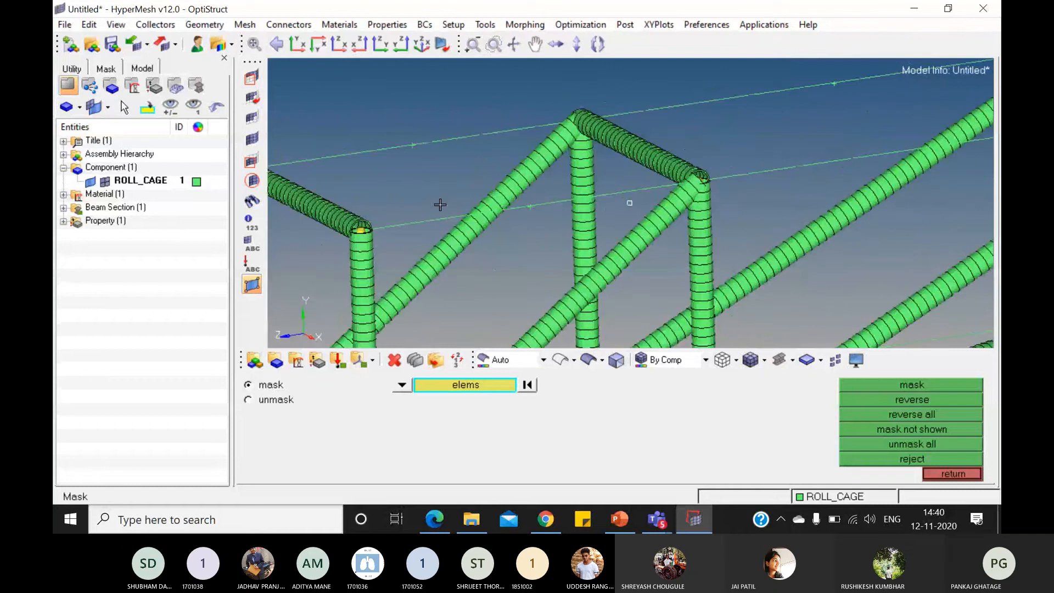
scroll(442, 207, "up", 1, "ctrl")
scroll(447, 213, "down", 3, "ctrl")
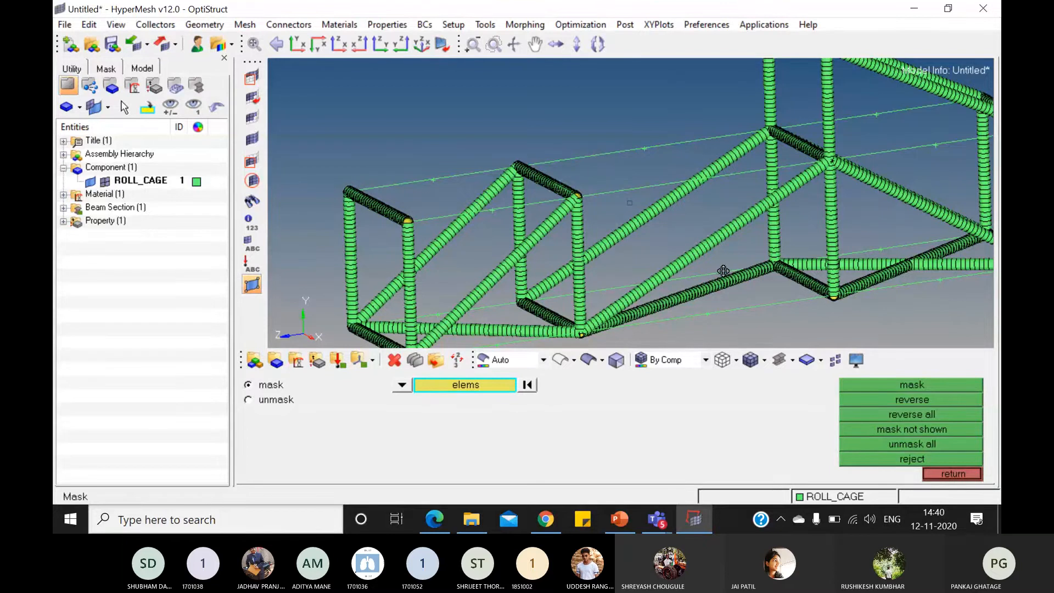
- Set the isometric view and examine the longitudinal members of the whole frame from the side
left_click(422, 49)
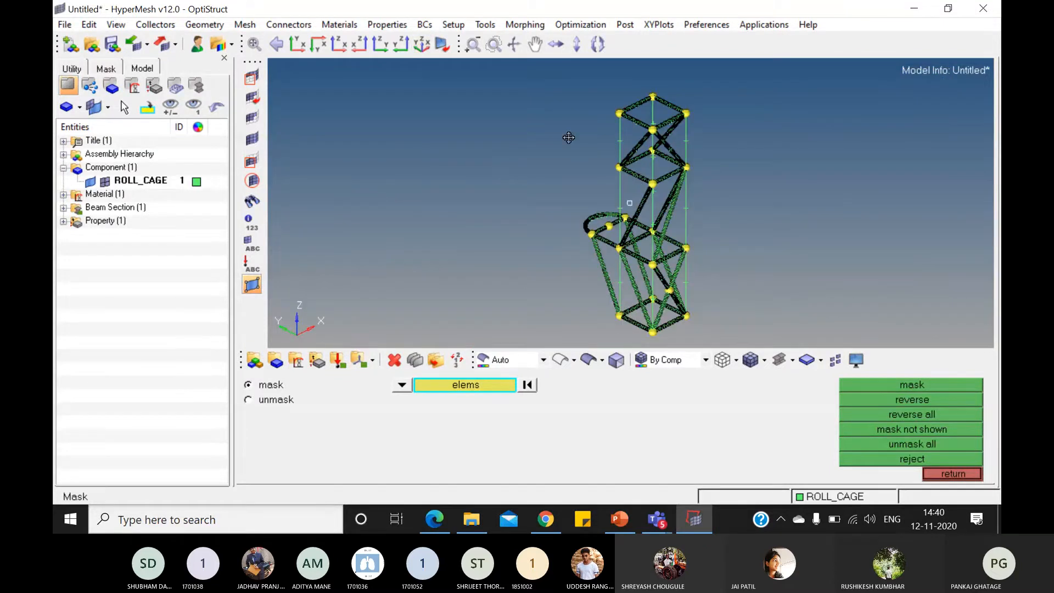
left_click_drag(569, 138, 578, 228, "ctrl")
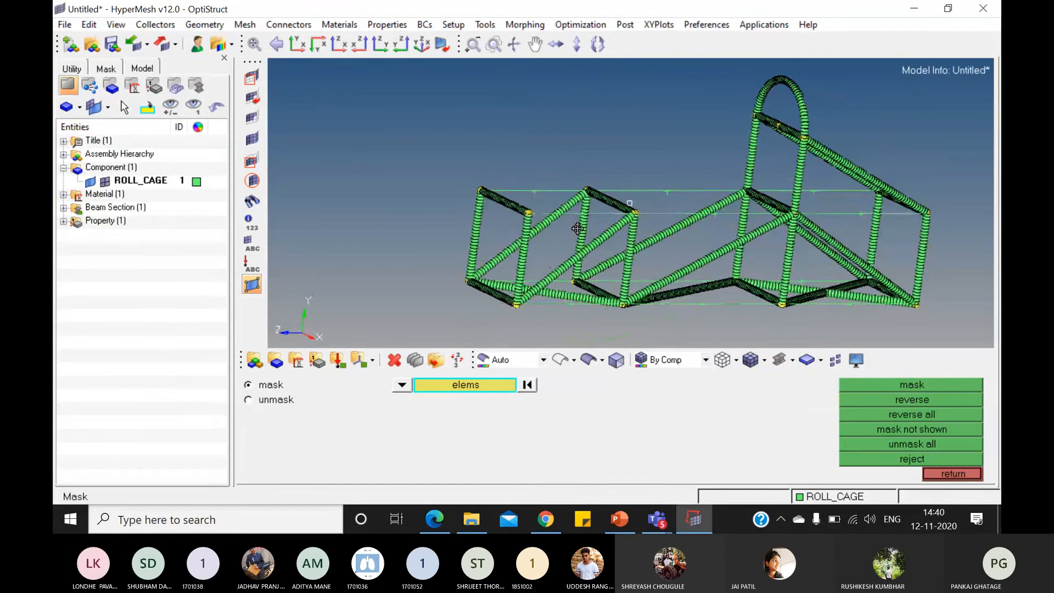
left_click_drag(654, 243, 720, 240, "ctrl")
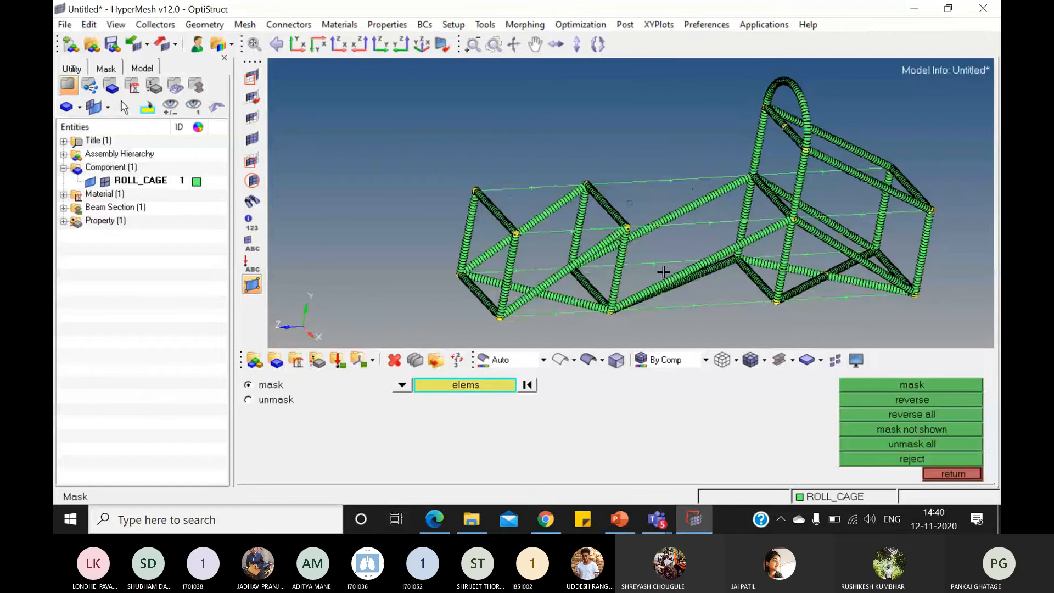
left_click_drag(664, 271, 547, 214, "ctrl")
scroll(546, 214, "up", 1)
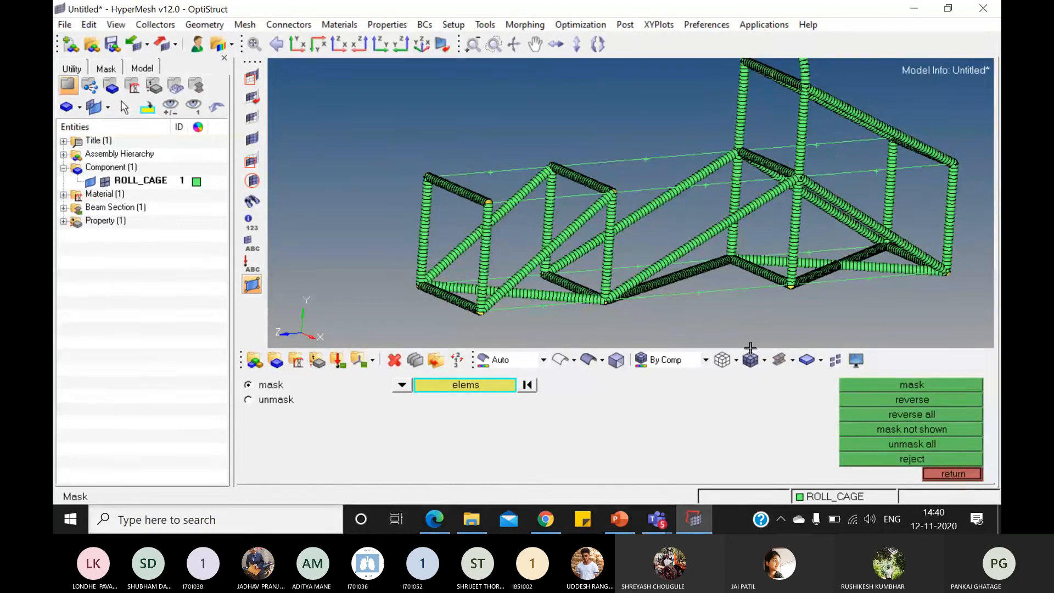
- Compare the frame in traditional element representation with its 3D element representation
left_click(793, 361)
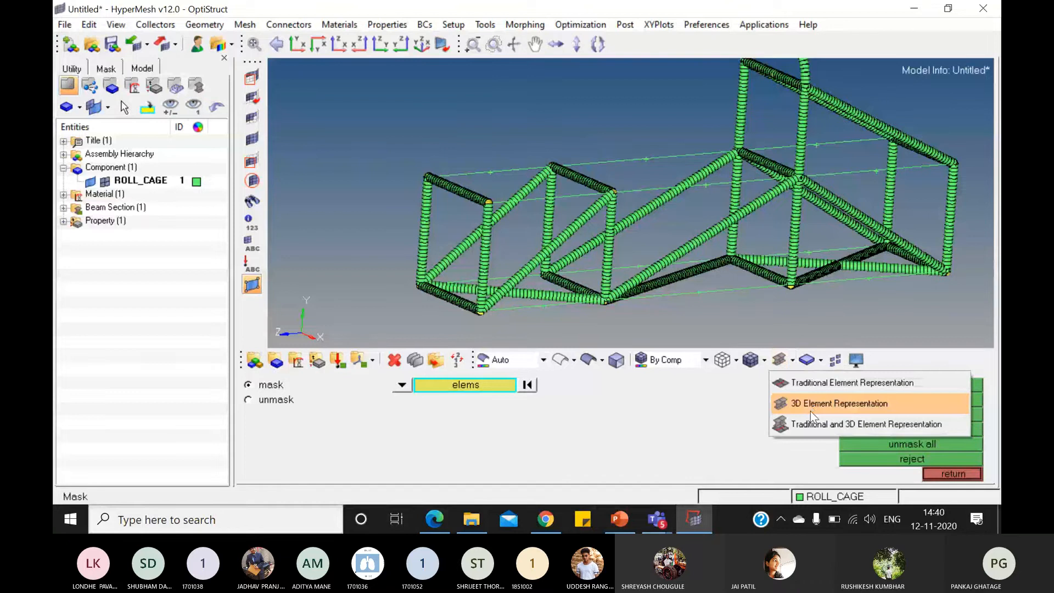
left_click(841, 382)
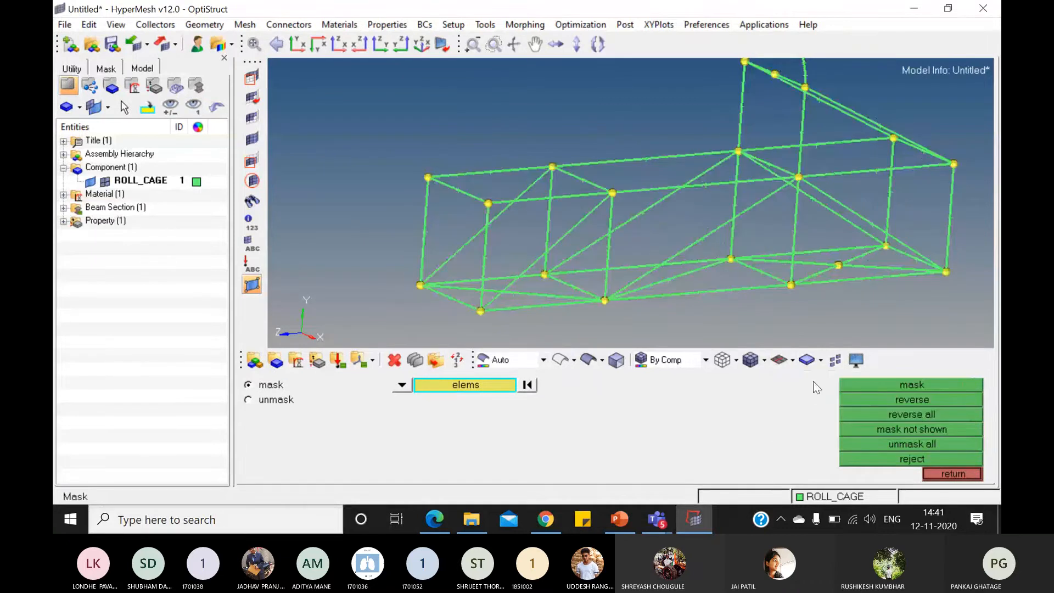
left_click(781, 365)
left_click(797, 401)
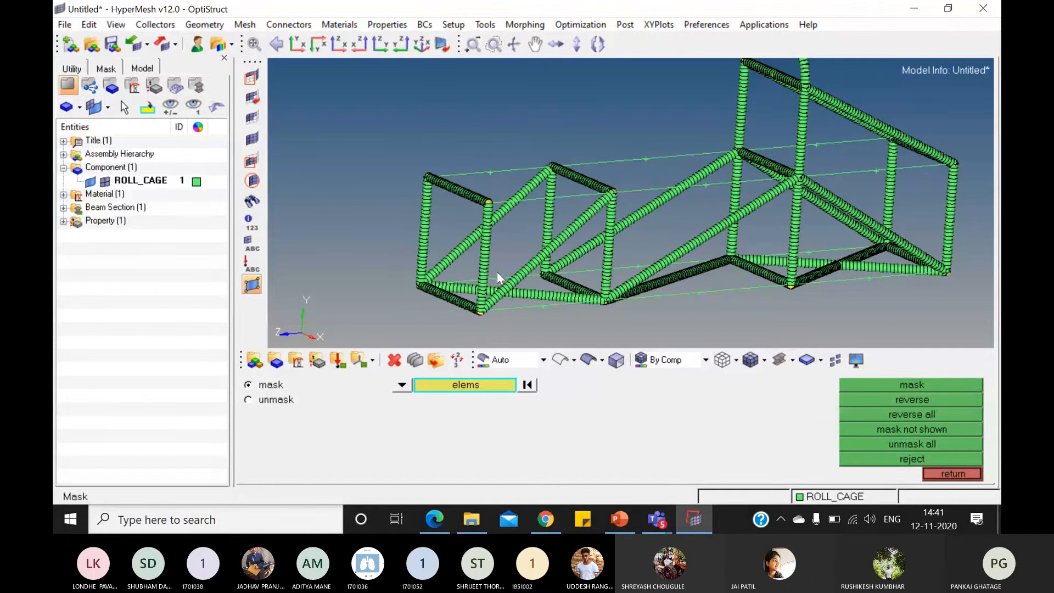
- Leave the masking, open the bars update for the 1D elements and display the frame in traditional element representation
left_click(942, 476)
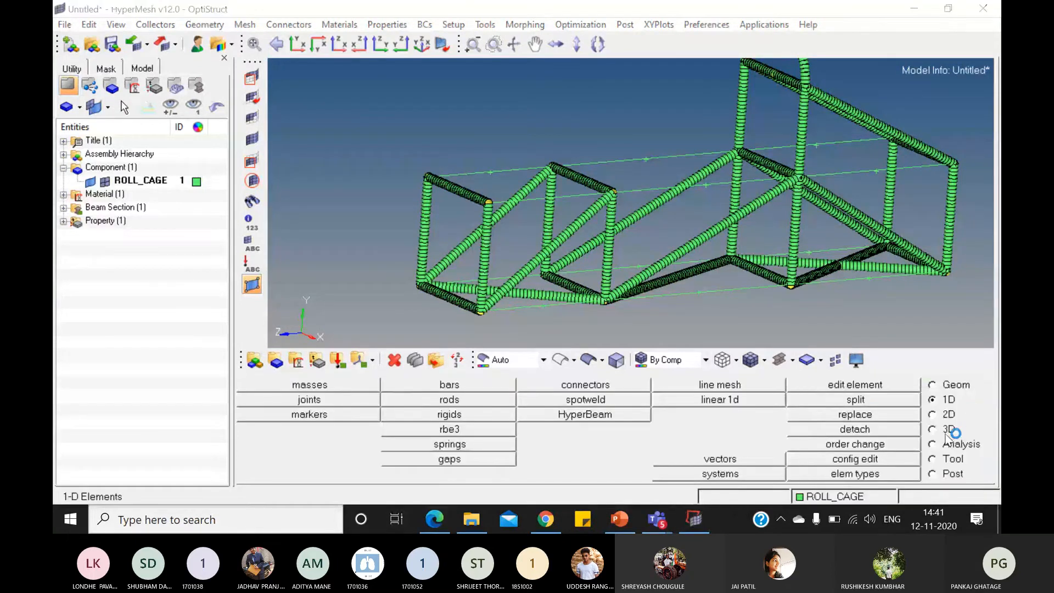
left_click(482, 386)
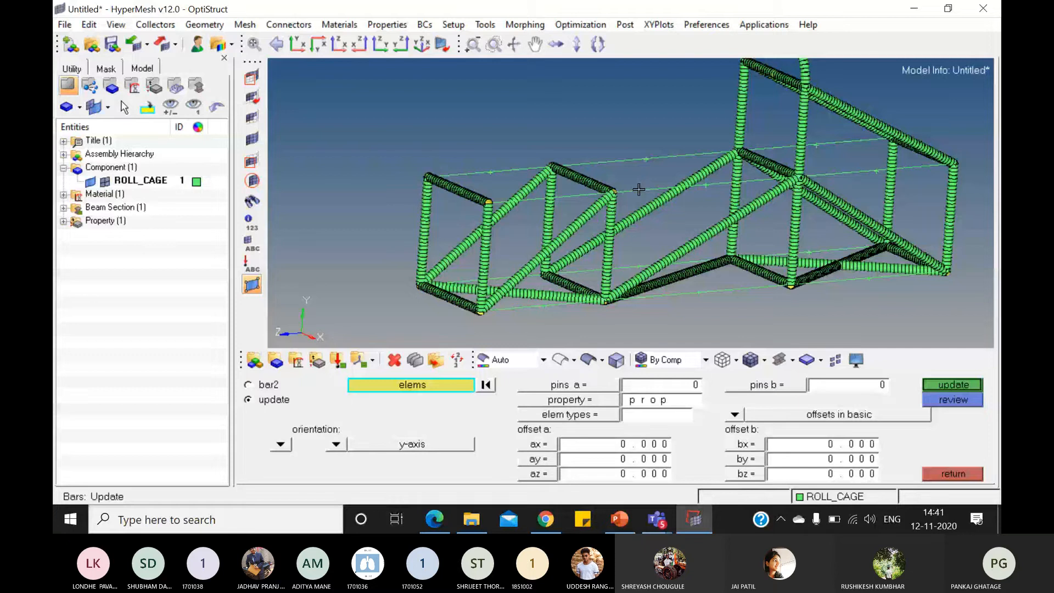
left_click(793, 361)
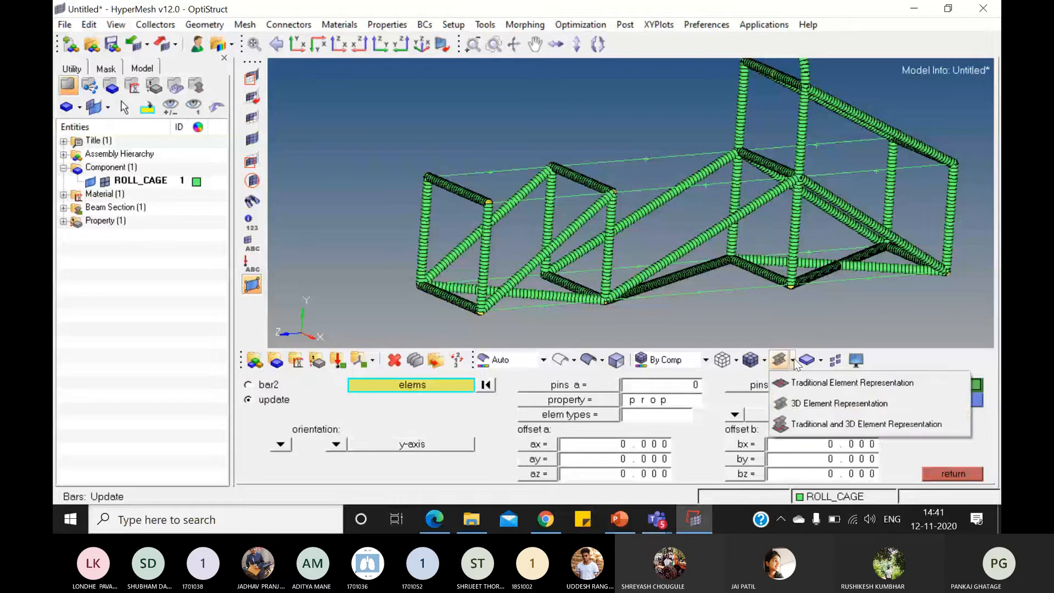
left_click(807, 385)
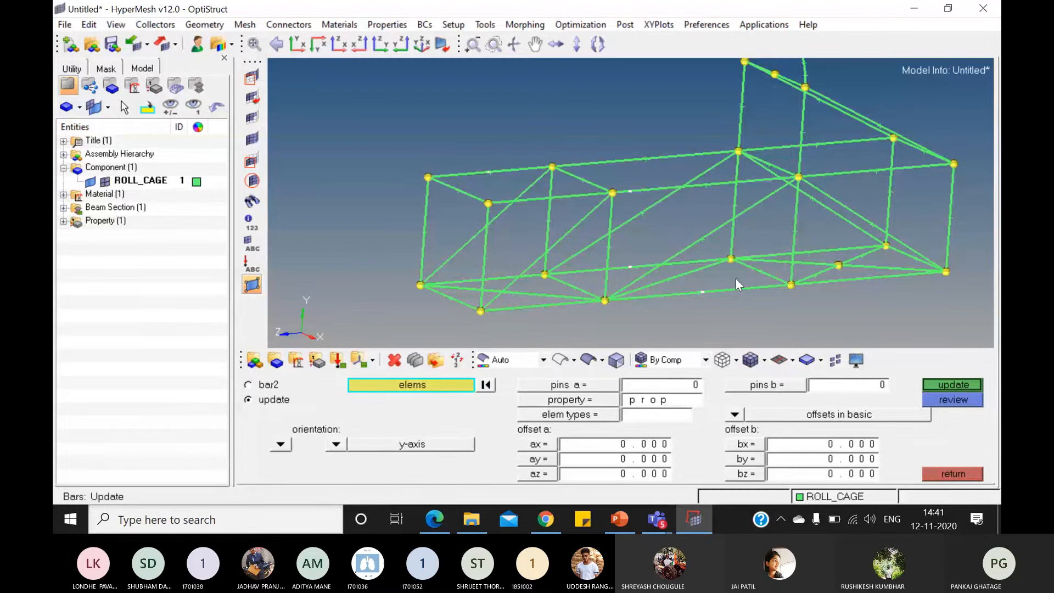
- Select all elements of the roll cage frame for the bars update
scroll(736, 279, "down", 3)
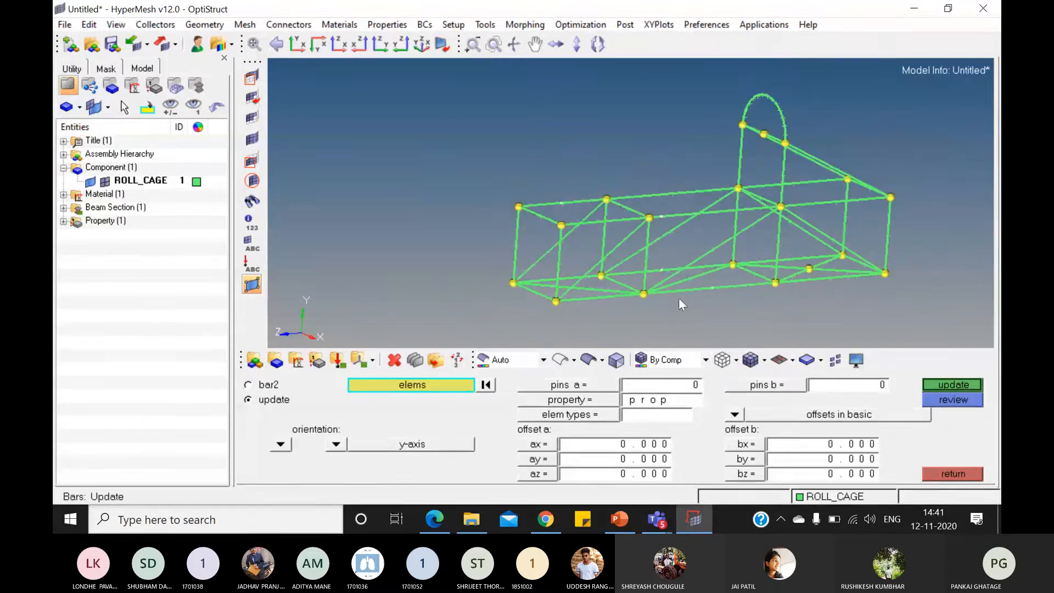
scroll(680, 298, "up", 3)
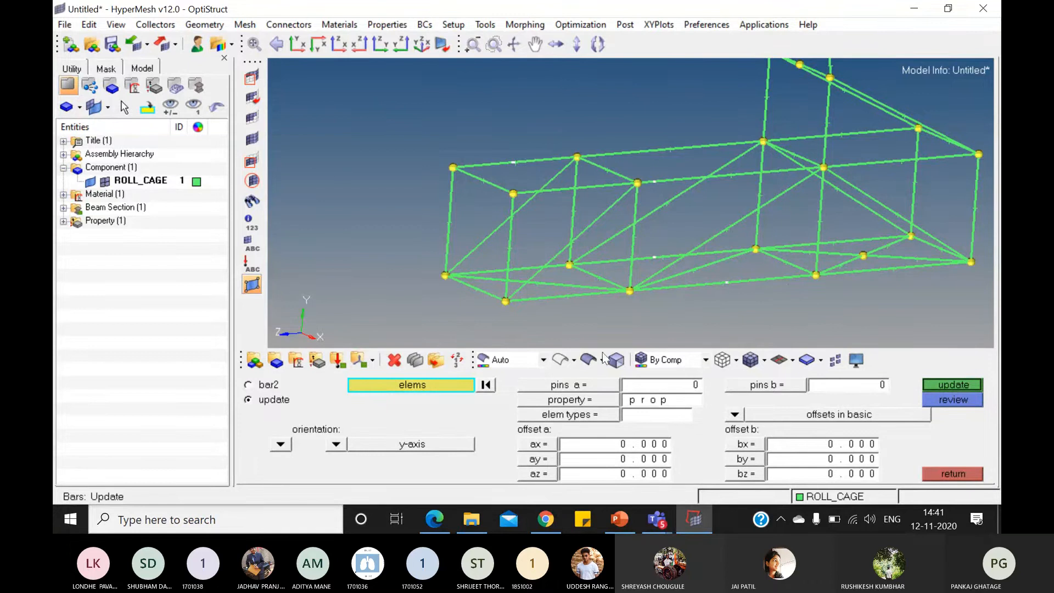
left_click(271, 389)
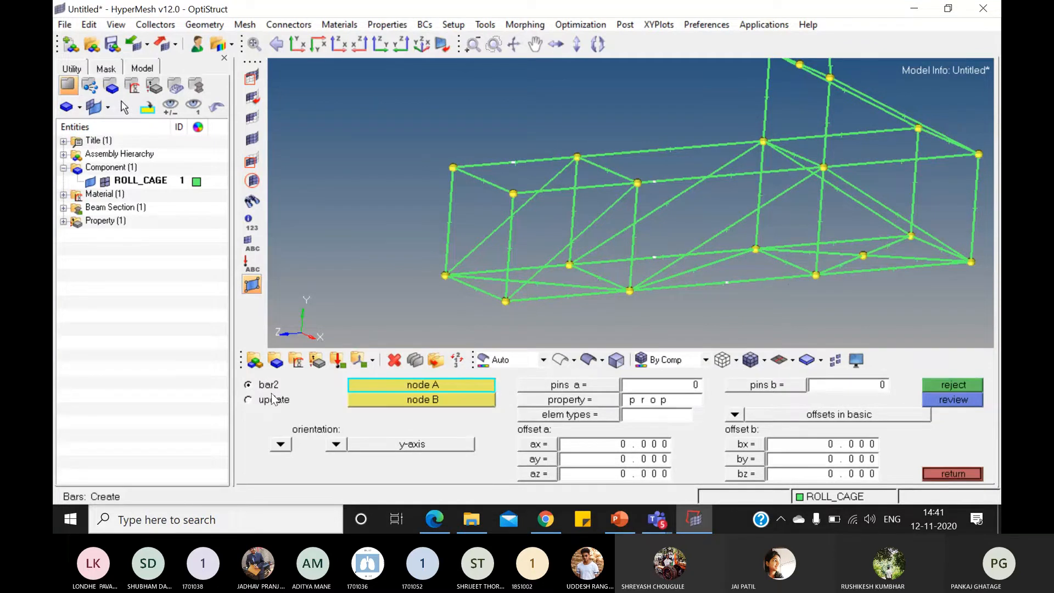
left_click(273, 400)
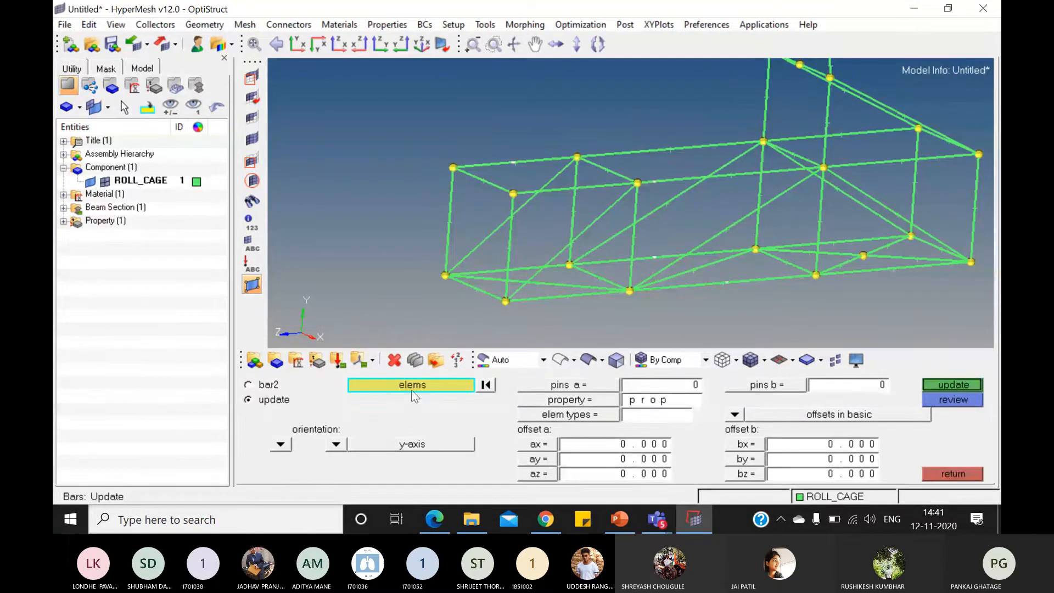
left_click(416, 386)
scroll(586, 247, "down", 5)
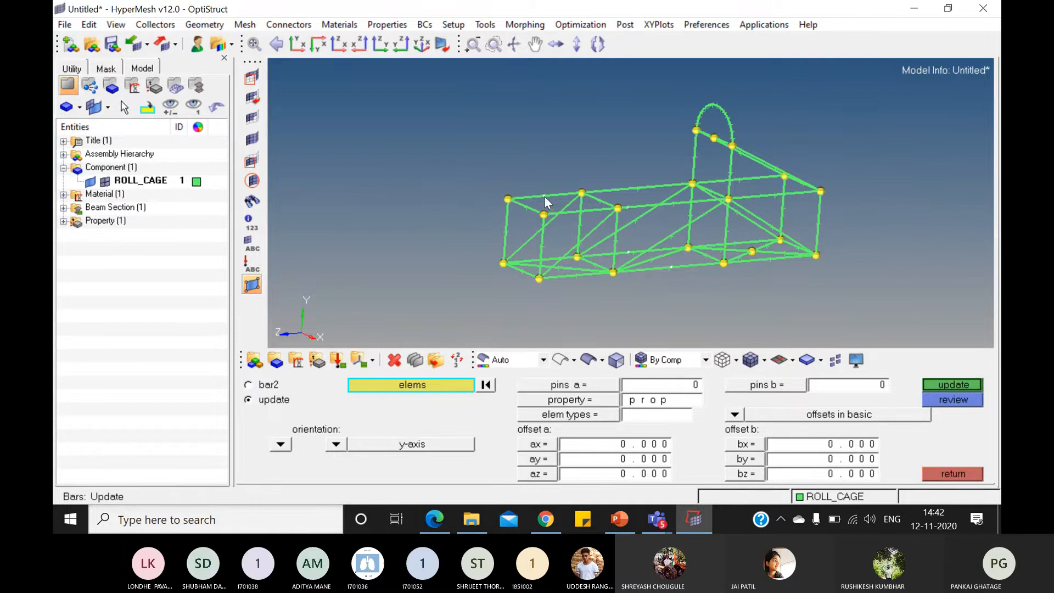
left_click_drag(473, 73, 875, 308, "shift")
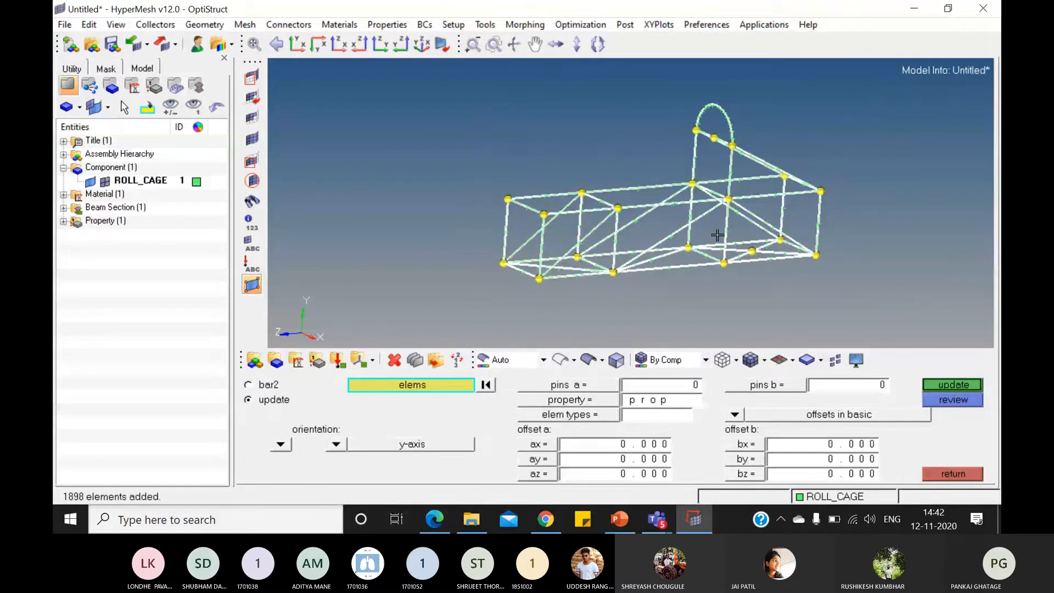
- Set the bars update to y-axis orientation, the ROLL_PROP property and the CBEAM element type
left_click(335, 445)
left_click(323, 420)
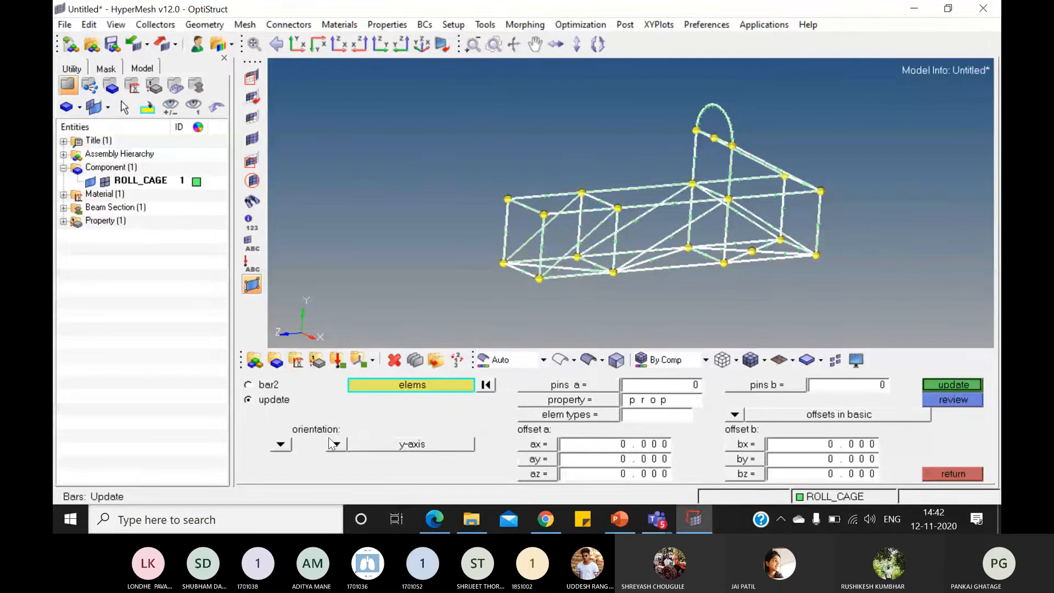
left_click(336, 444)
left_click(333, 416)
left_click(607, 400)
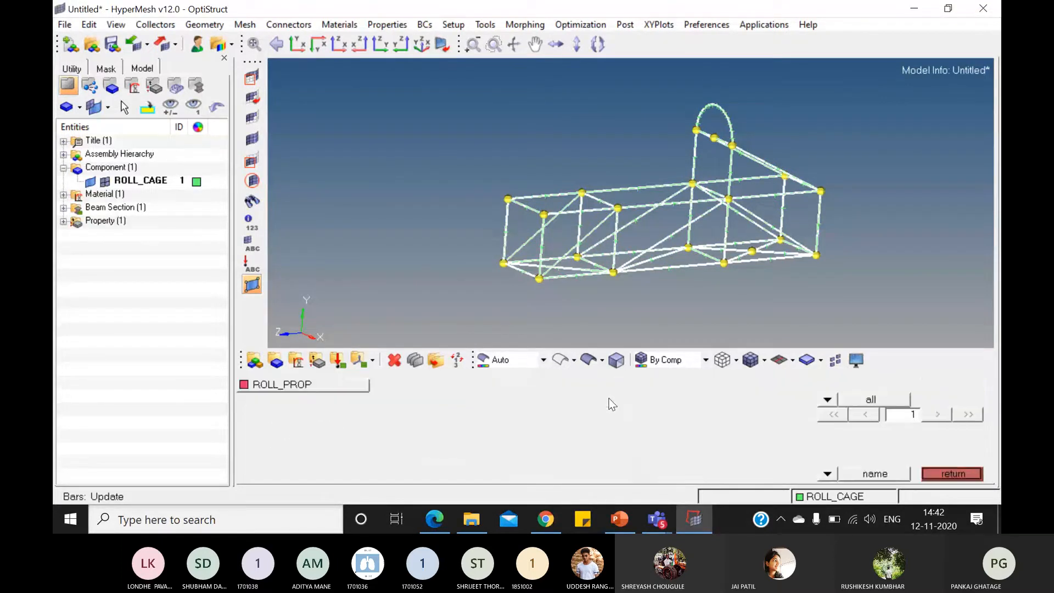
left_click(336, 386)
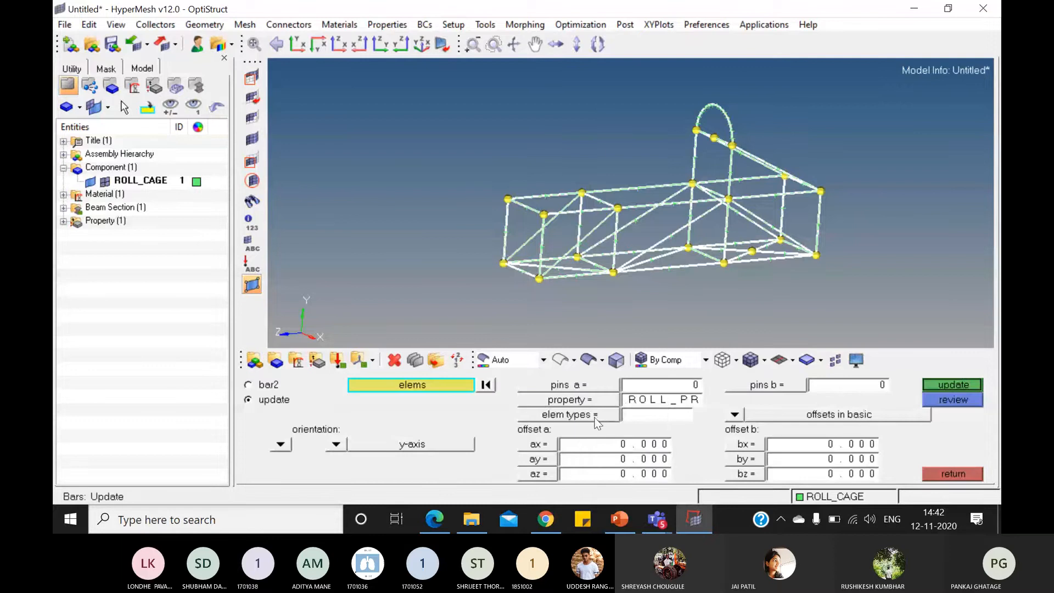
left_click(632, 416)
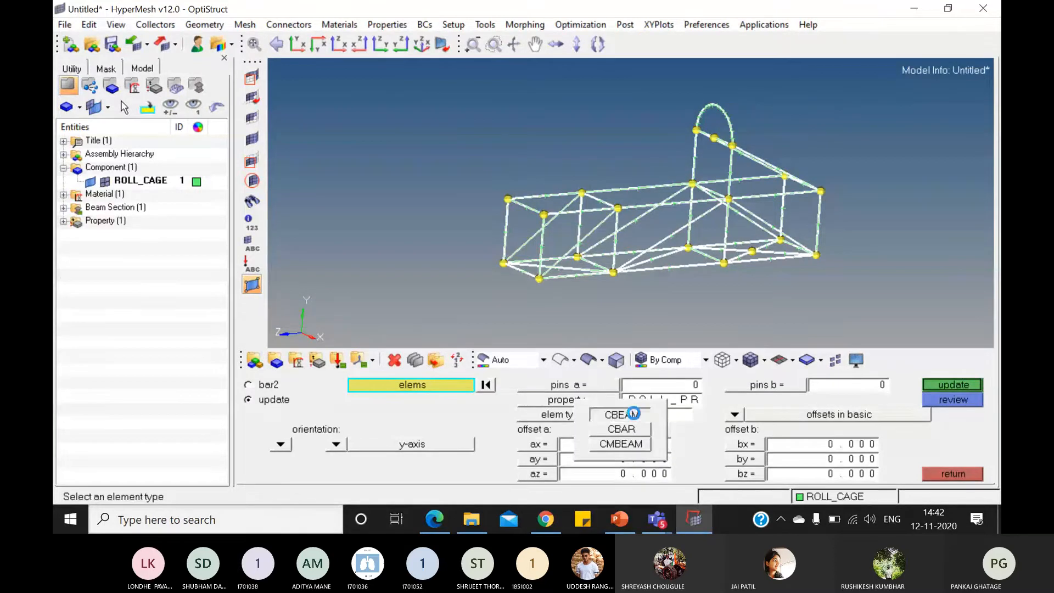
left_click(636, 418)
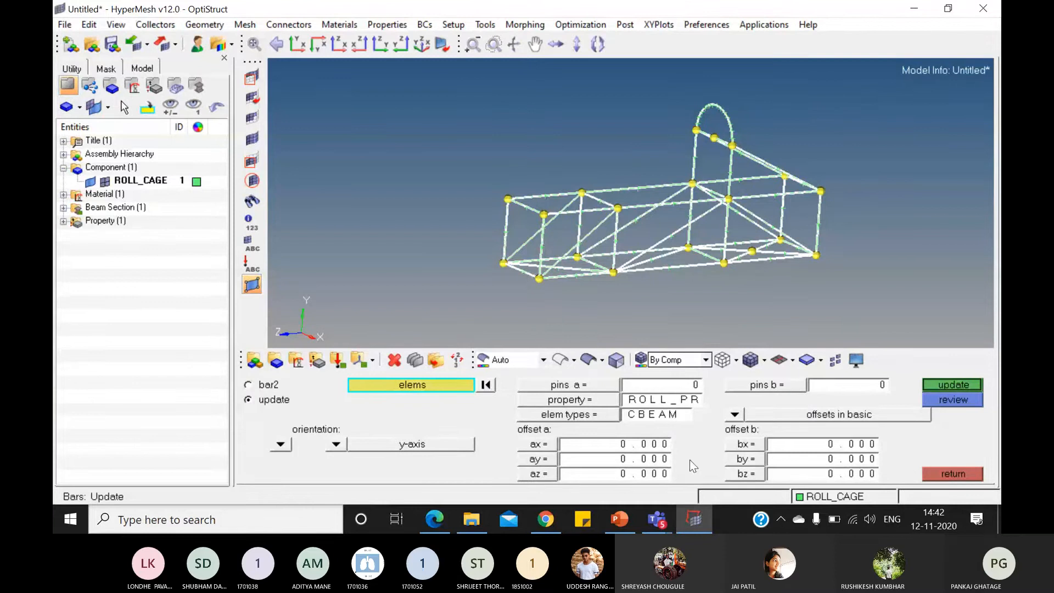
- Update the selected bars' local axis, pin flags, property, offsets at a and b, and element type
left_click(939, 385)
left_click(249, 386)
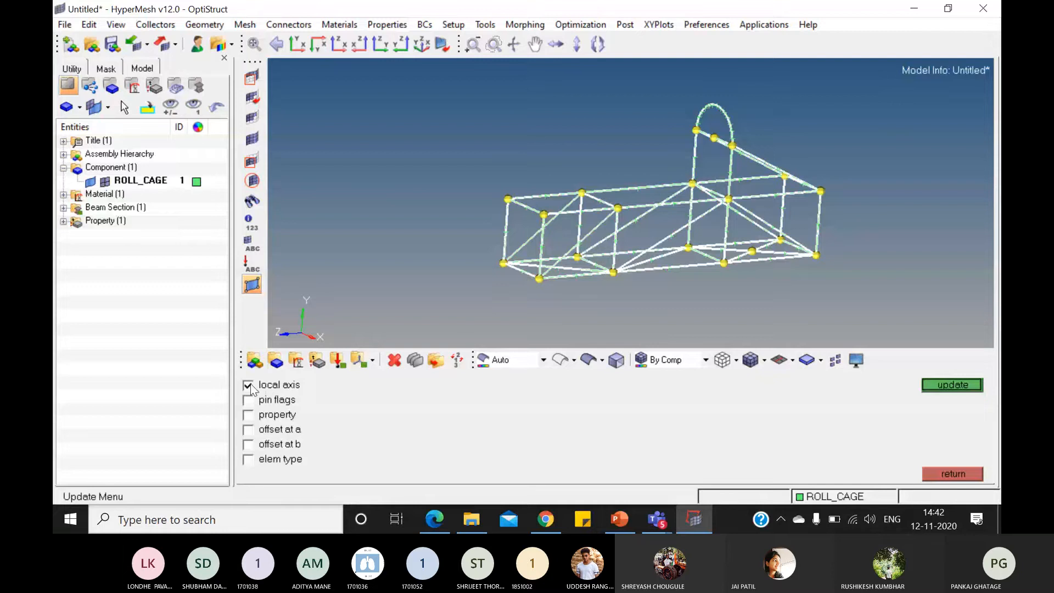
left_click(248, 400)
left_click(249, 415)
left_click(249, 430)
left_click(249, 458)
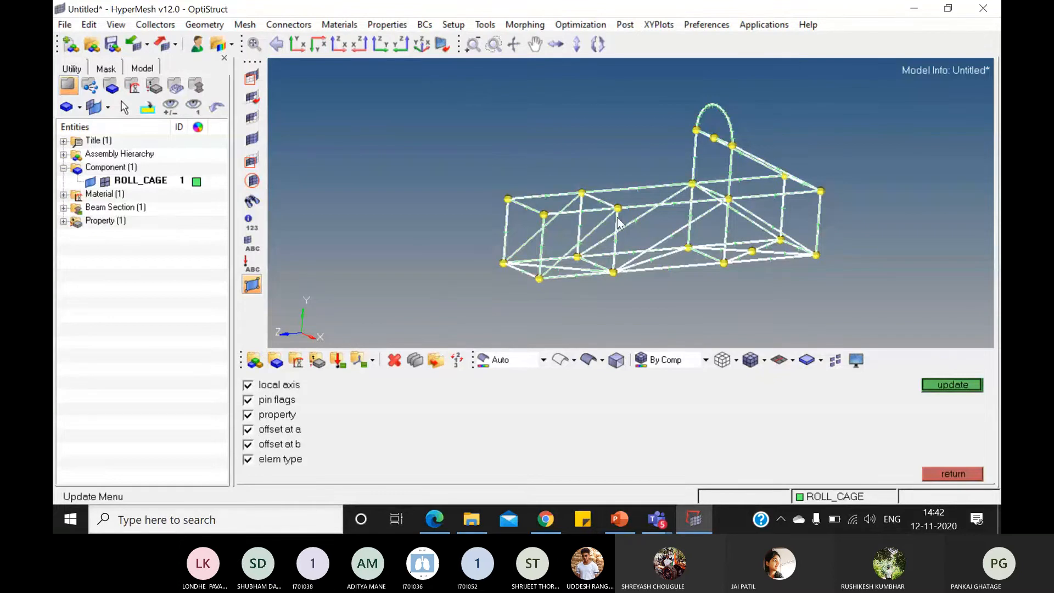
left_click(945, 384)
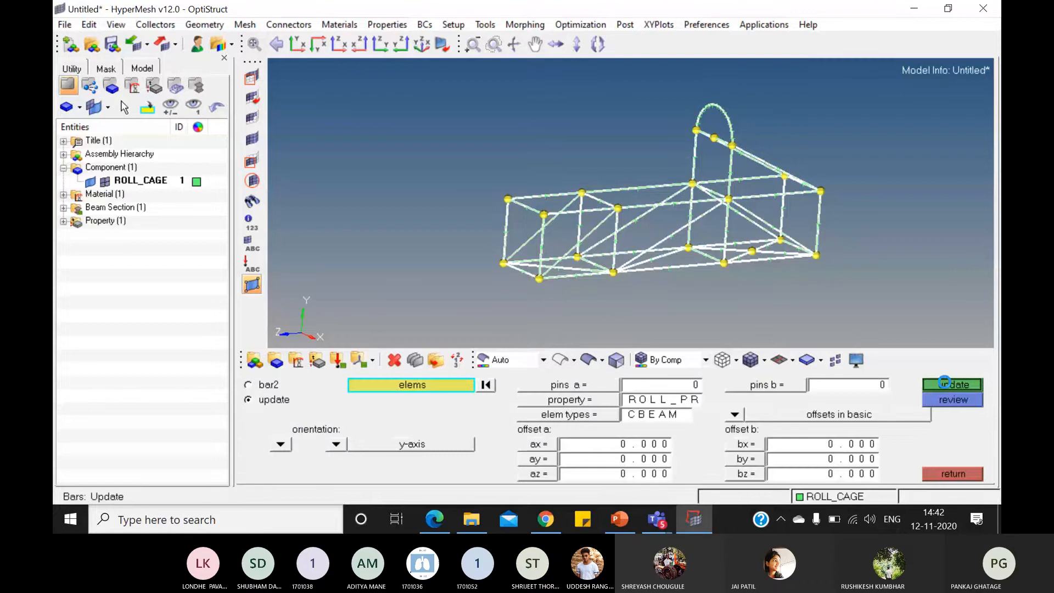
- Display the frame in 3D element representation, examine the updated tubes and joints from several angles, and leave the bars update
left_click(793, 361)
left_click(803, 402)
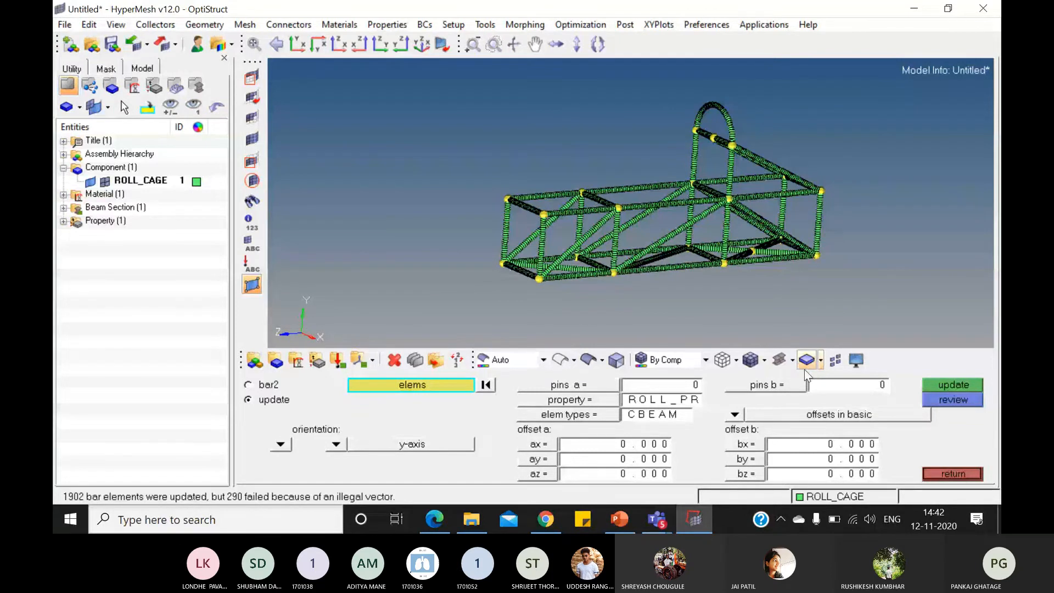
scroll(703, 248, "up", 5)
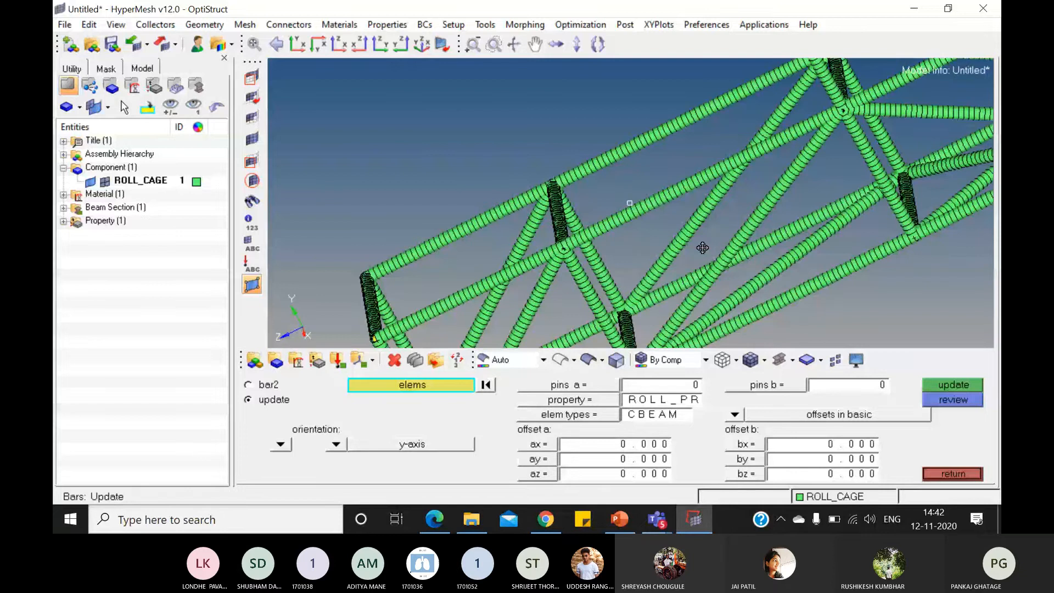
scroll(703, 248, "down", 3, "ctrl")
left_click_drag(703, 247, 639, 274, "ctrl")
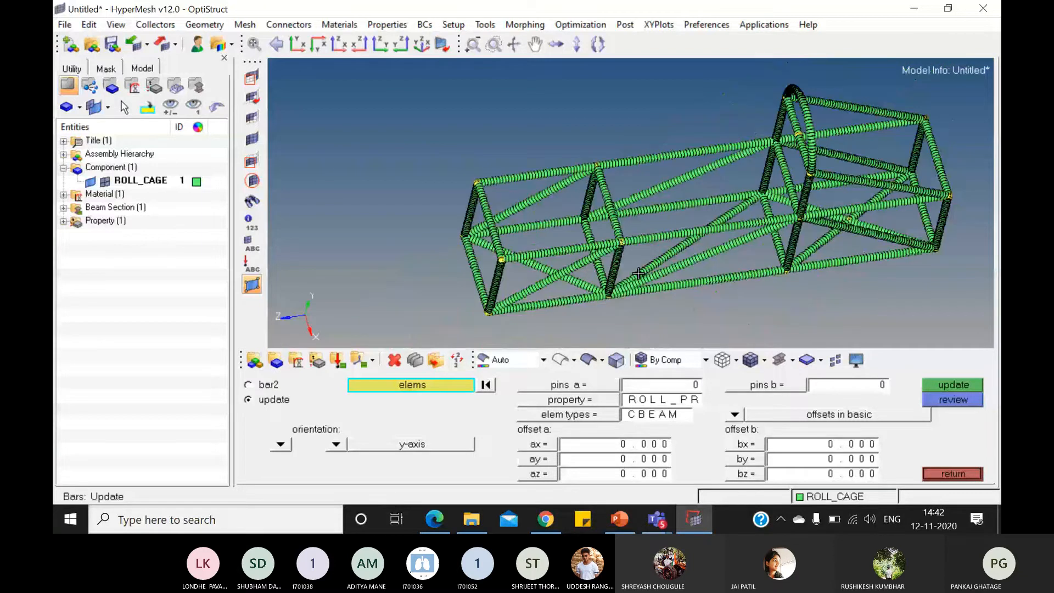
left_click_drag(638, 274, 664, 272, "ctrl")
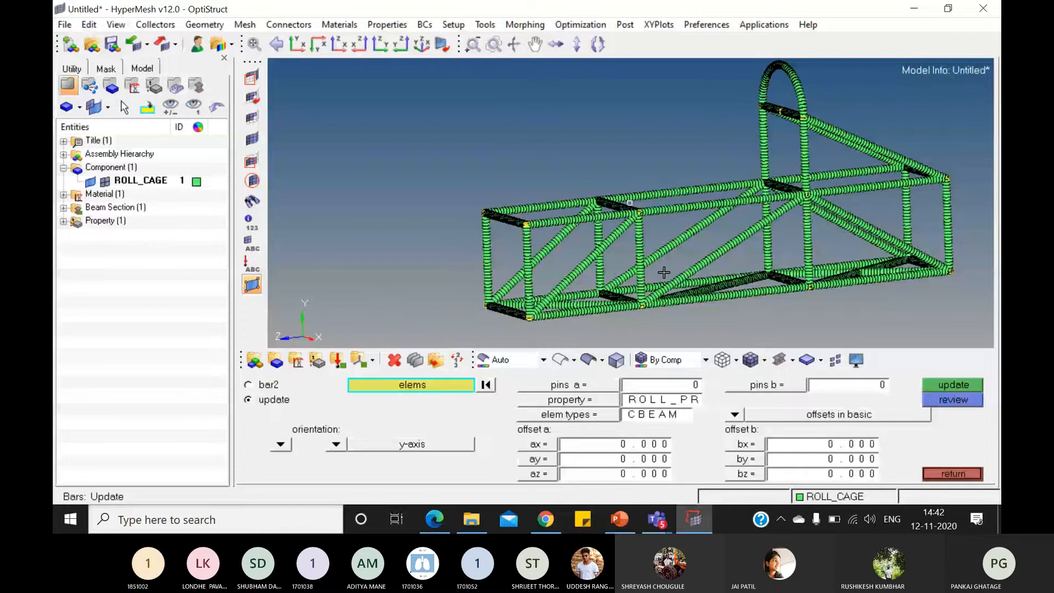
scroll(664, 272, "up", 3, "ctrl")
left_click_drag(664, 272, 641, 294, "ctrl")
scroll(642, 295, "down", 2, "ctrl")
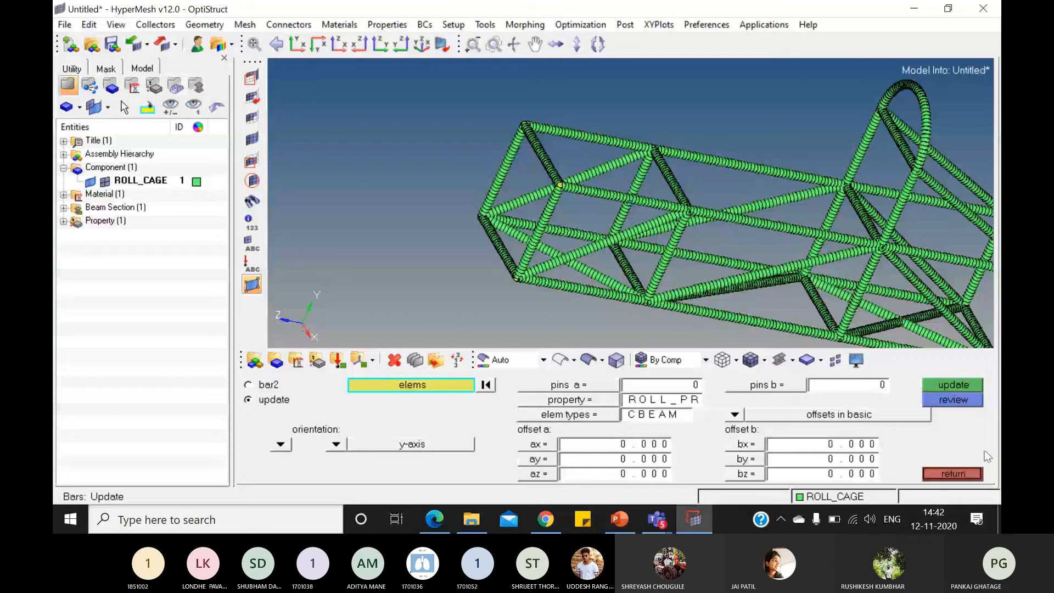
left_click(961, 473)
left_click_drag(659, 192, 703, 222, "ctrl")
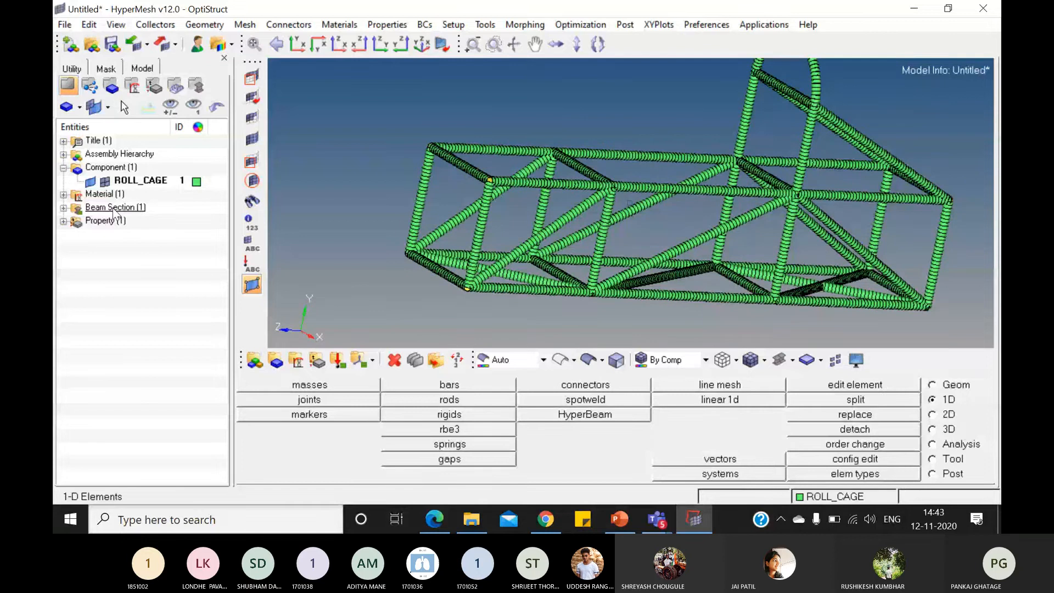
left_click(357, 362)
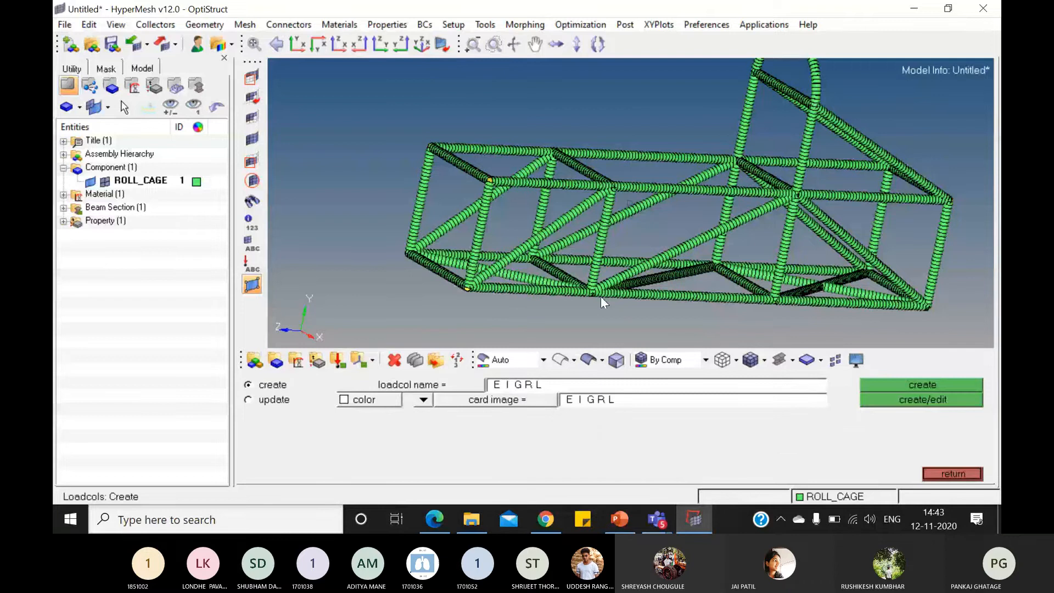
scroll(600, 296, "down", 1, "ctrl")
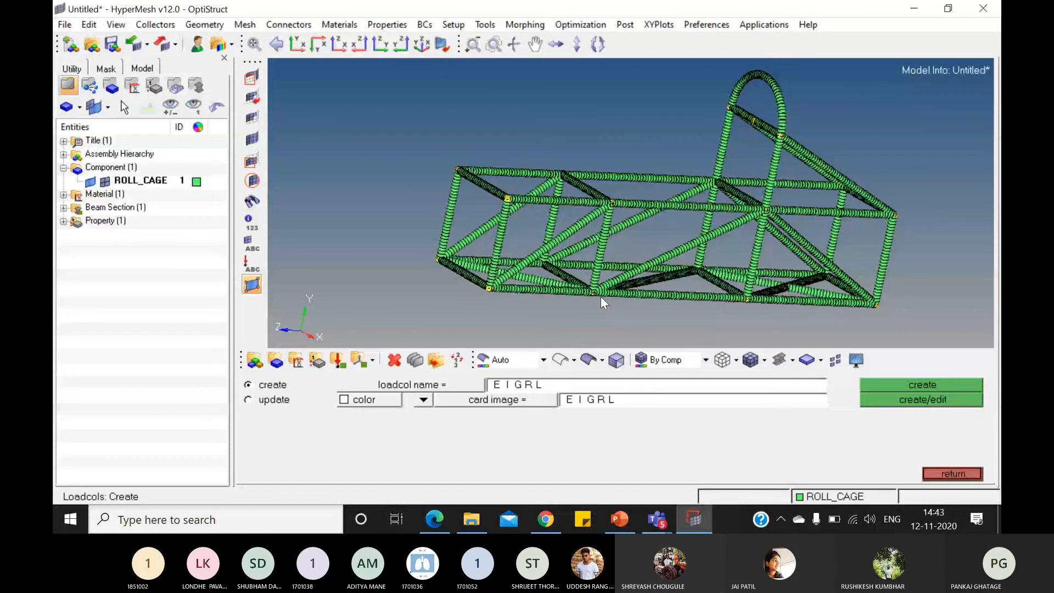
left_click_drag(601, 297, 649, 281, "ctrl")
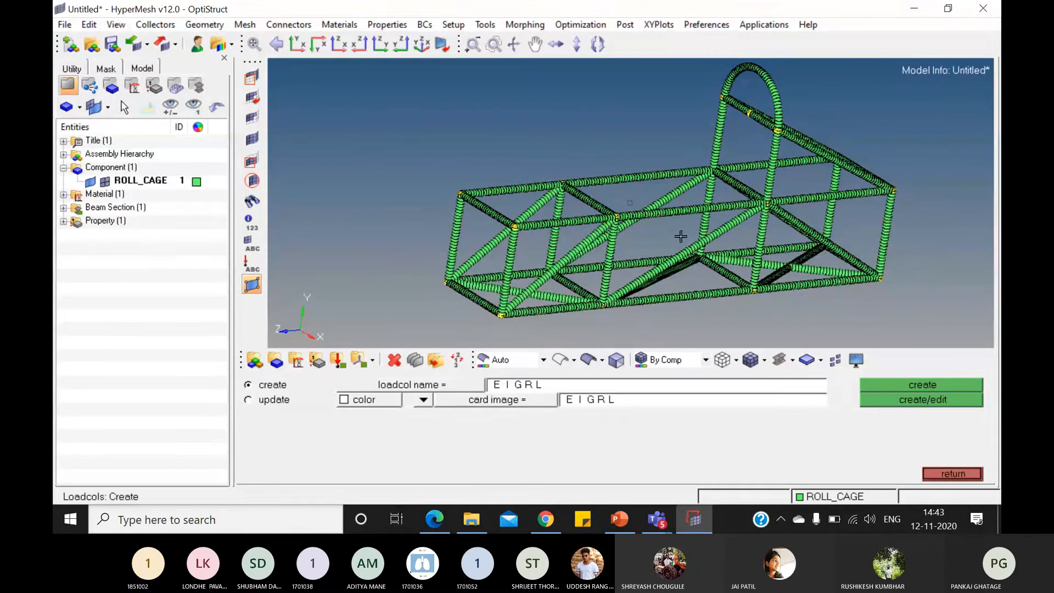
left_click(980, 475)
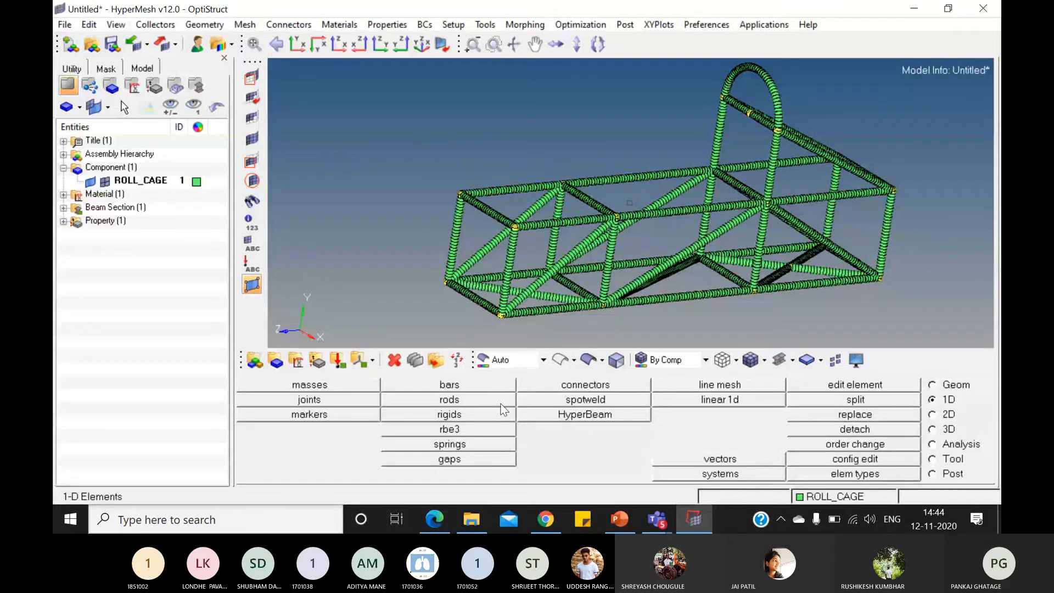
- Start a new load collector, name it EIGRL and give it an orange colour
left_click(338, 361)
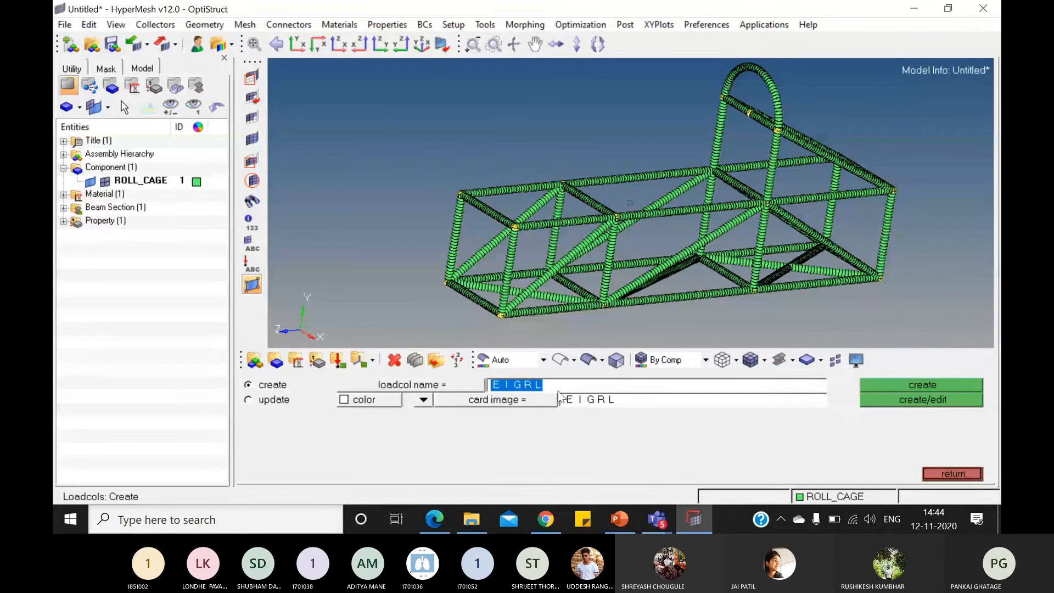
type("E")
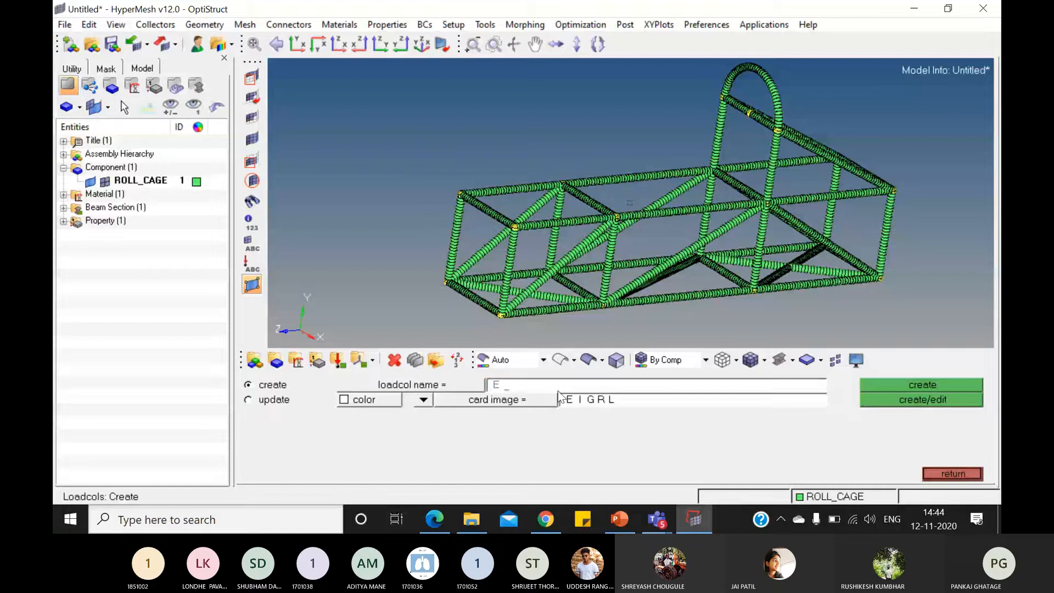
type("IGRL")
left_click(379, 399)
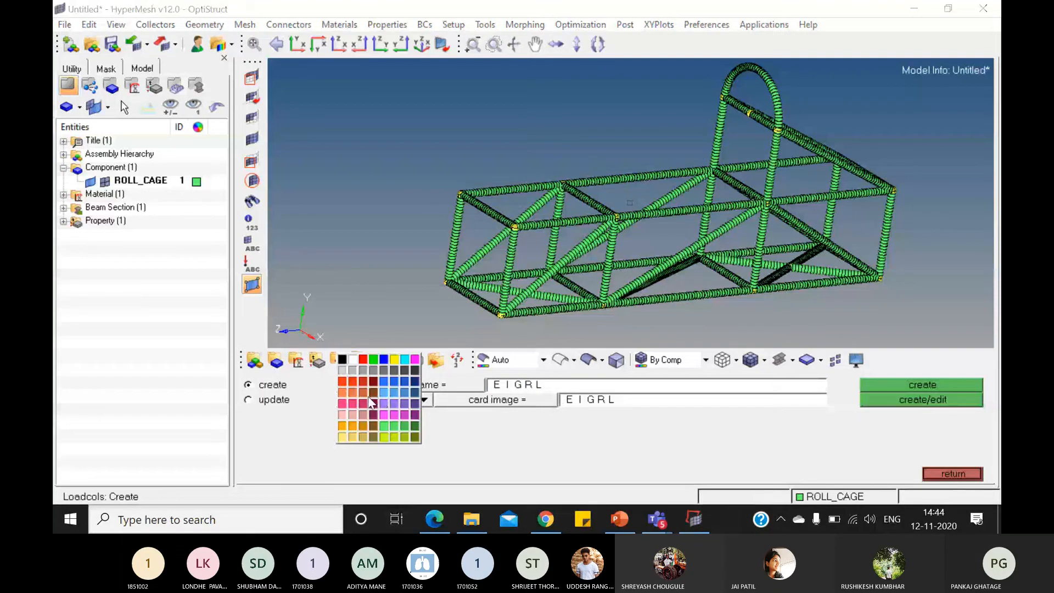
left_click(362, 394)
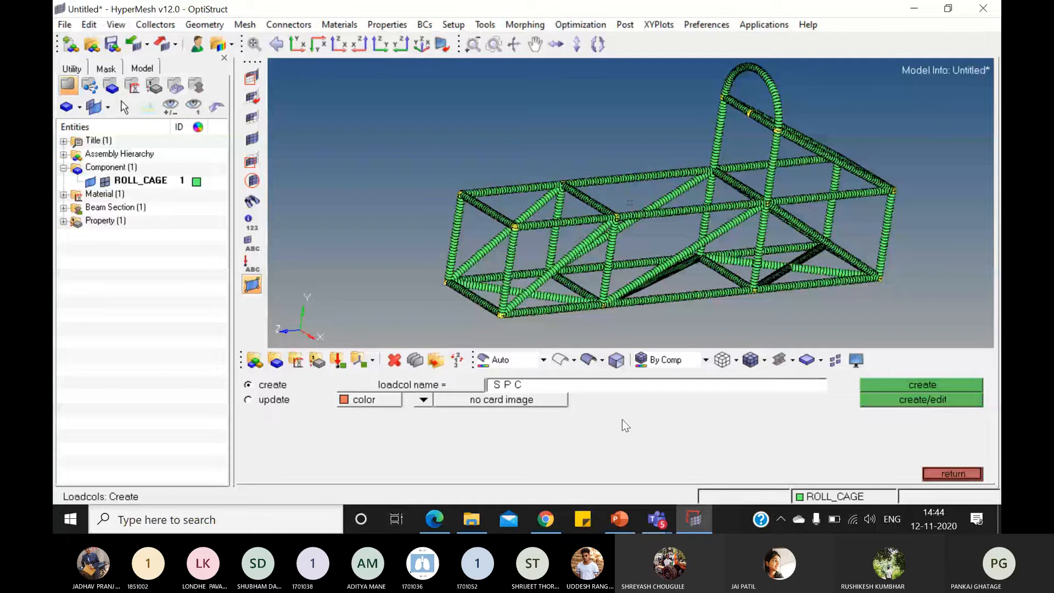
- Create the load collector EIGRL with the EIGRL card image and open its card for editing
left_click(542, 387)
type("EIGRL")
left_click(562, 402)
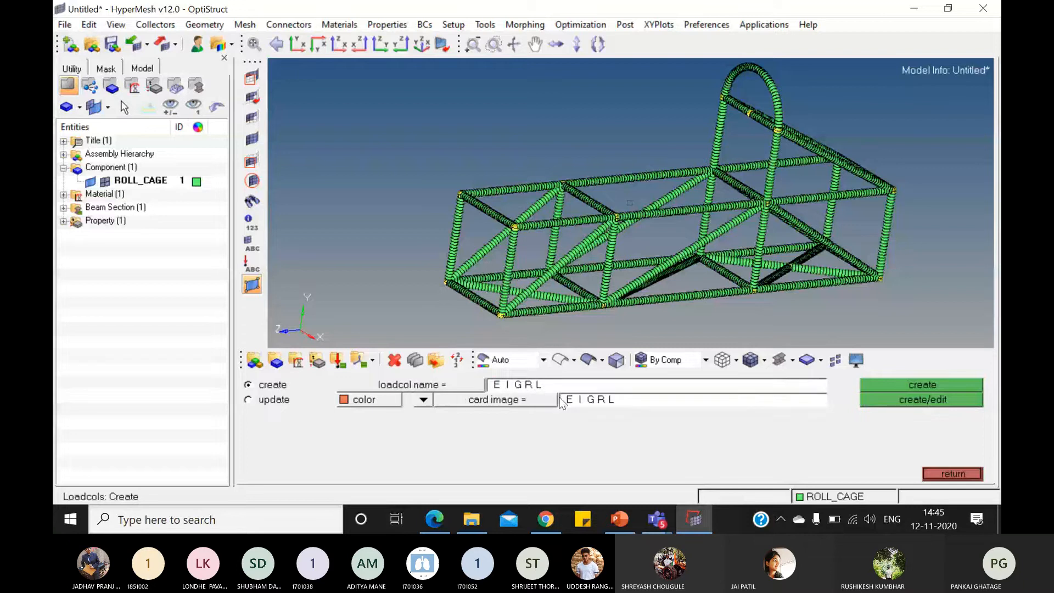
left_click(563, 403)
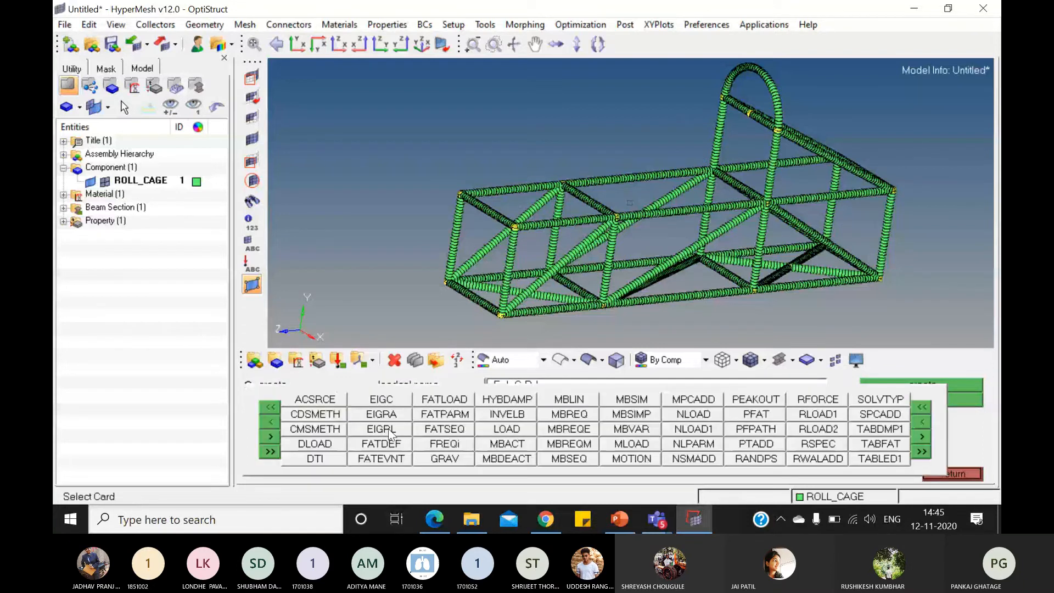
left_click(389, 430)
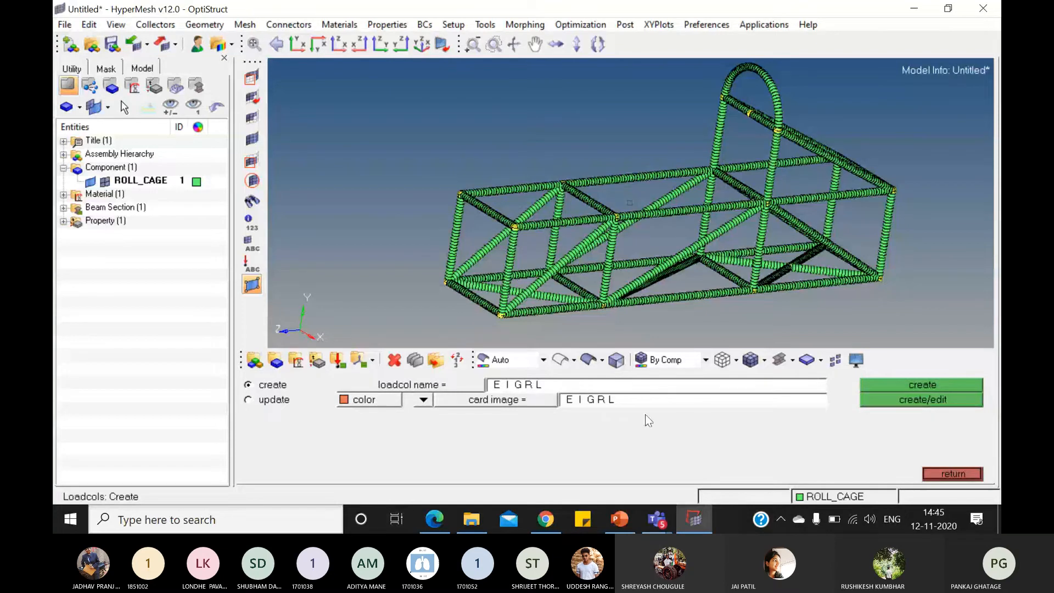
left_click(879, 401)
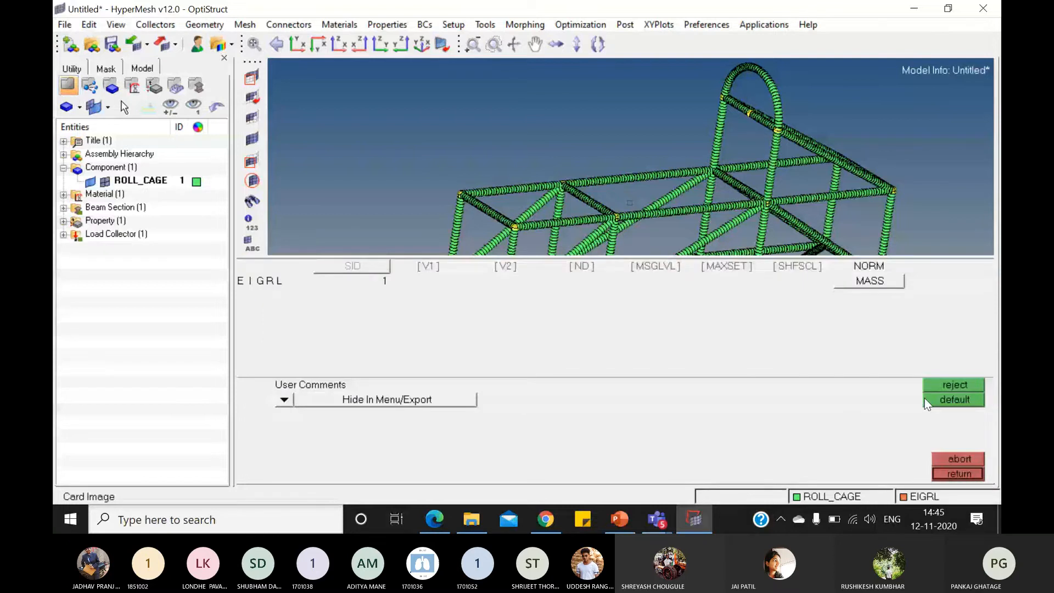
- Set V1 to 1, V2 to 1000 and ND to 10 on the EIGRL card and leave the load collector setup
left_click(428, 266)
left_click(508, 266)
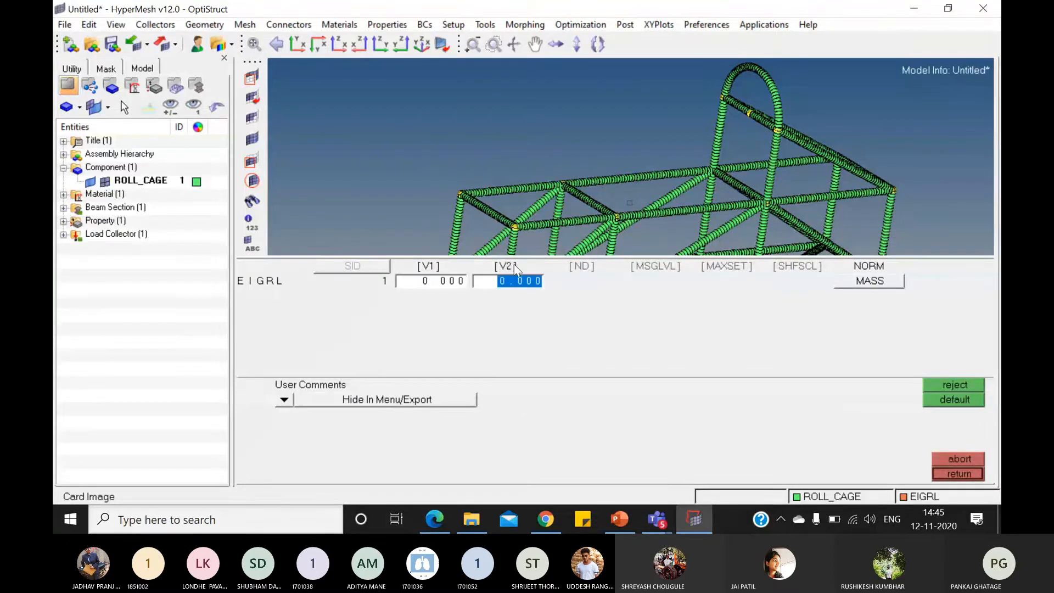
left_click(586, 271)
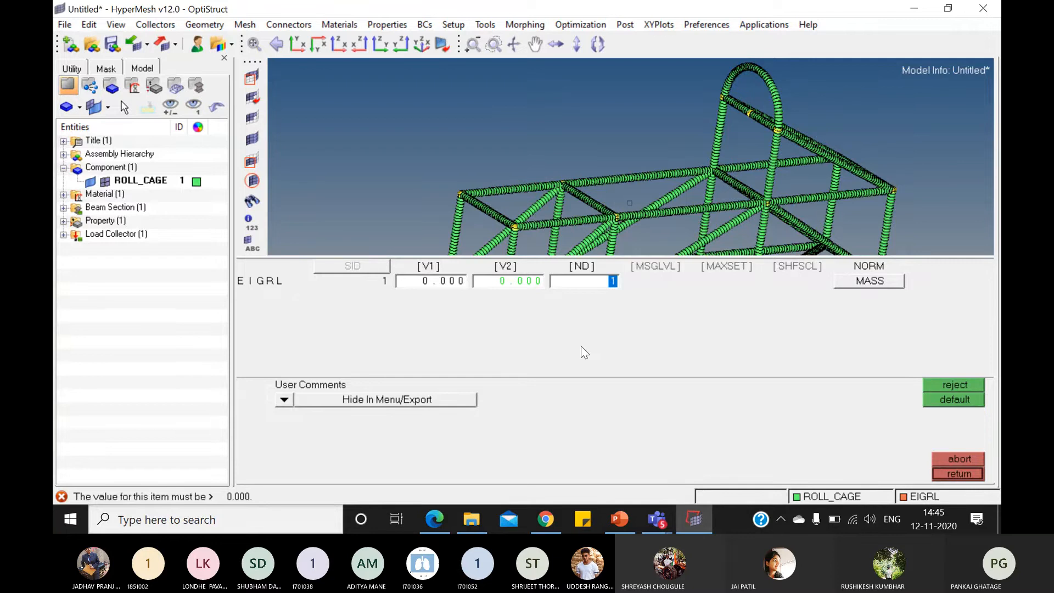
left_click(445, 282)
type("1")
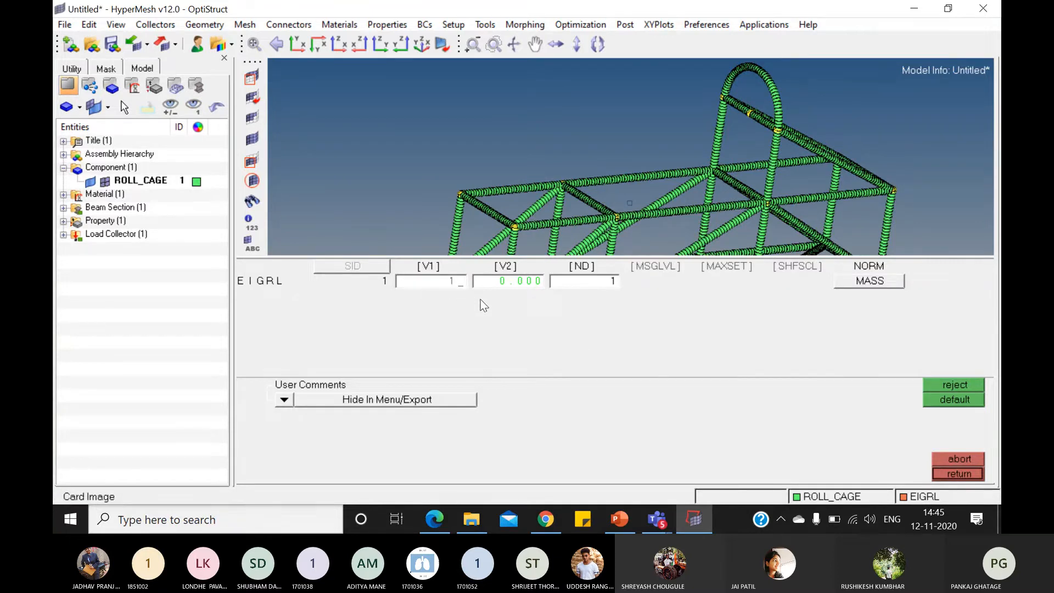
left_click(502, 281)
type("1000")
left_click(602, 286)
type("10")
key("Return")
left_click(960, 474)
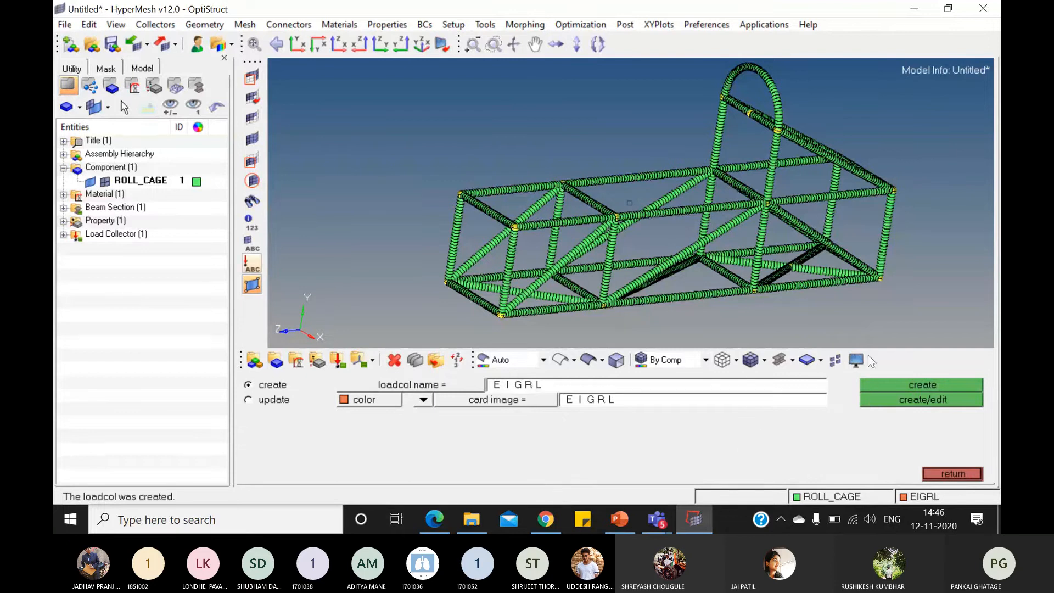
left_click(954, 475)
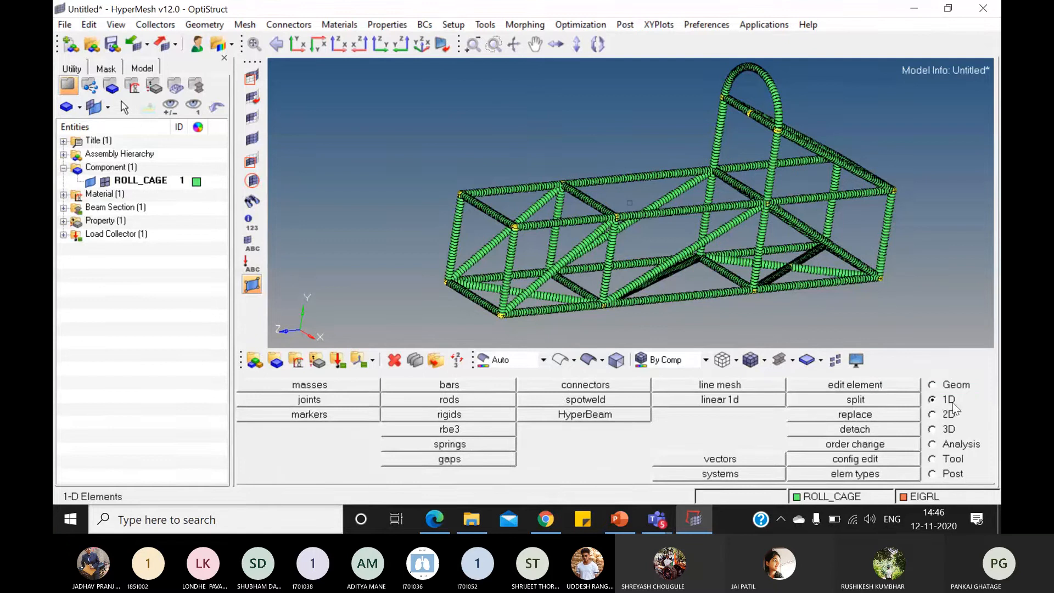
- Define a load step named FREE_FREE with the normal modes type and METHOD(STRUCT) enabled
left_click(940, 459)
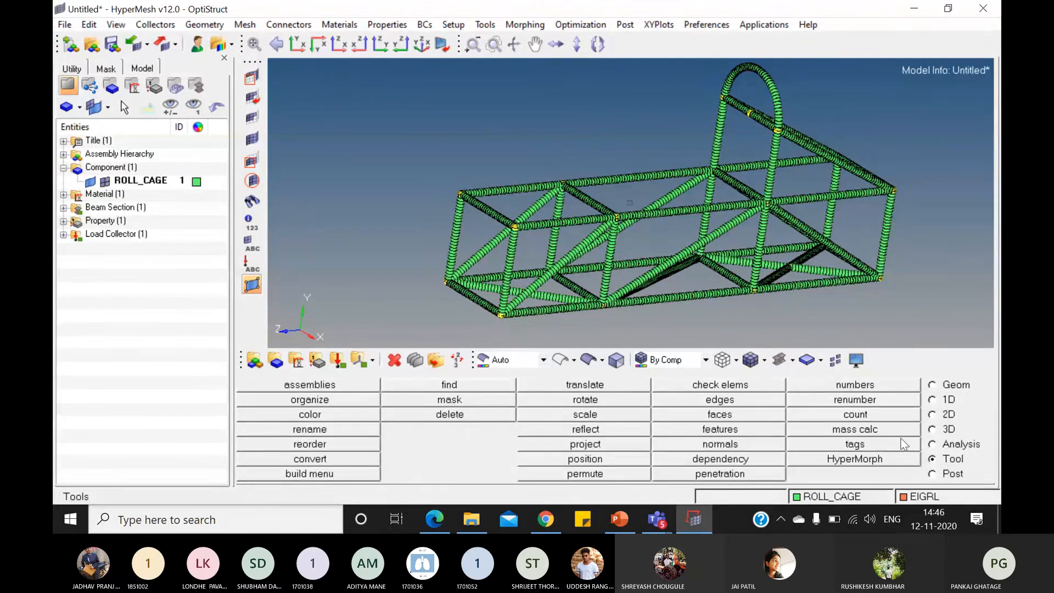
left_click(933, 444)
left_click(868, 416)
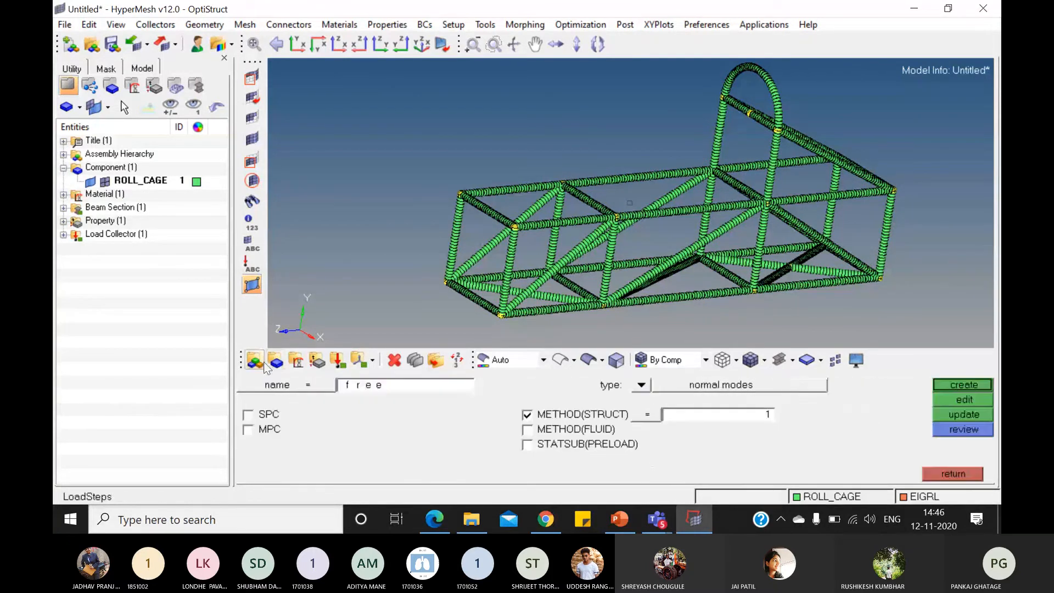
left_click(386, 389)
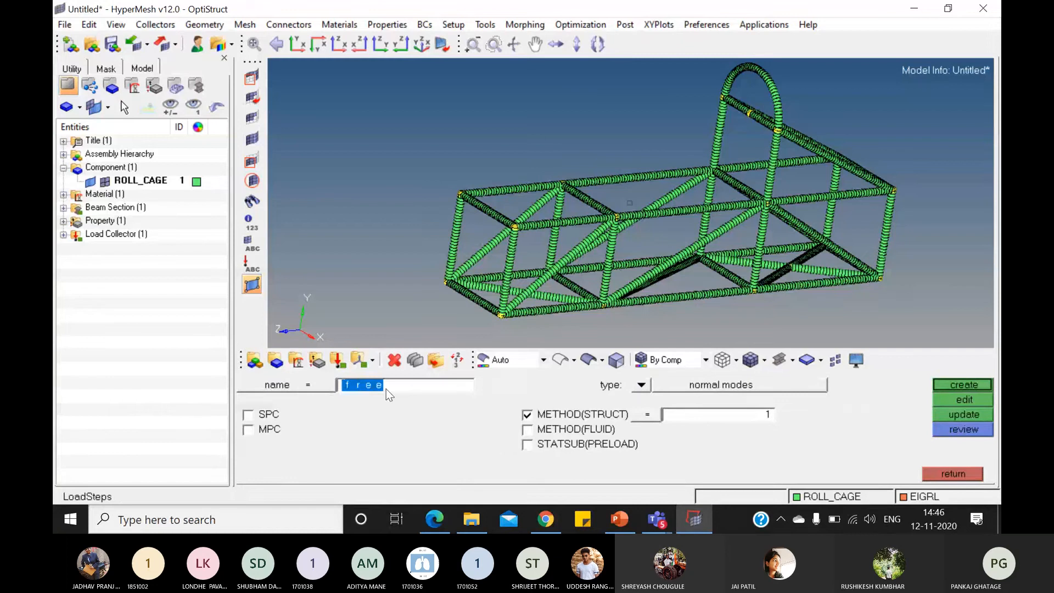
type("FREE_FREE")
left_click(527, 416)
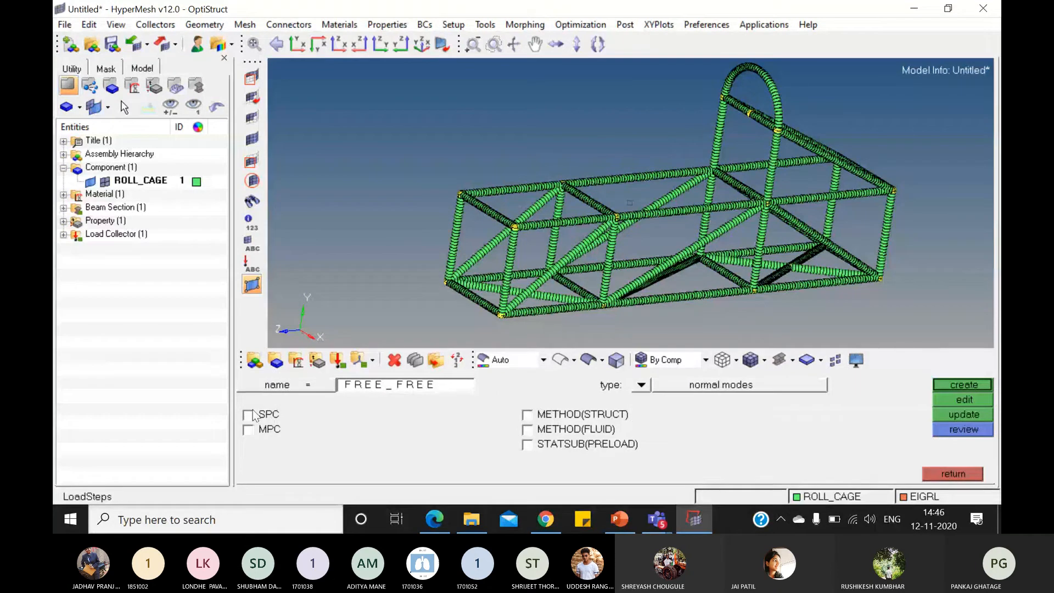
left_click(528, 415)
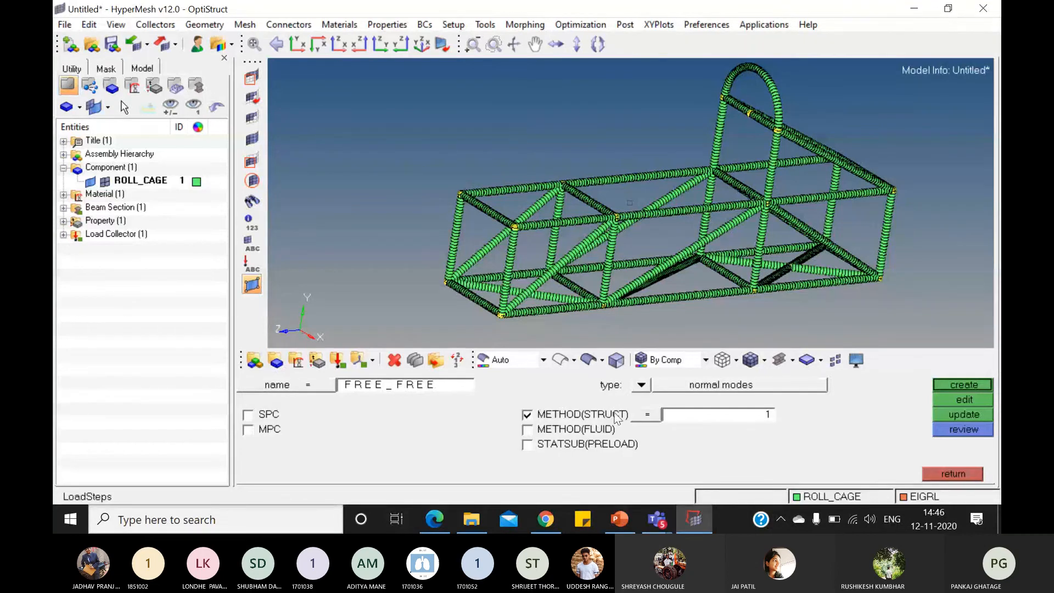
left_click(645, 386)
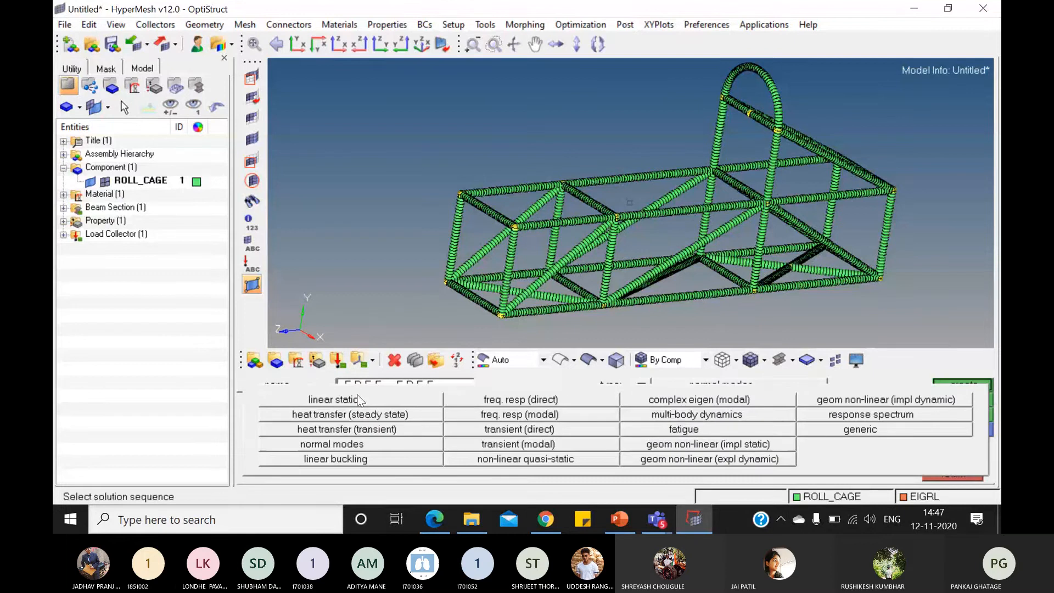
left_click(334, 445)
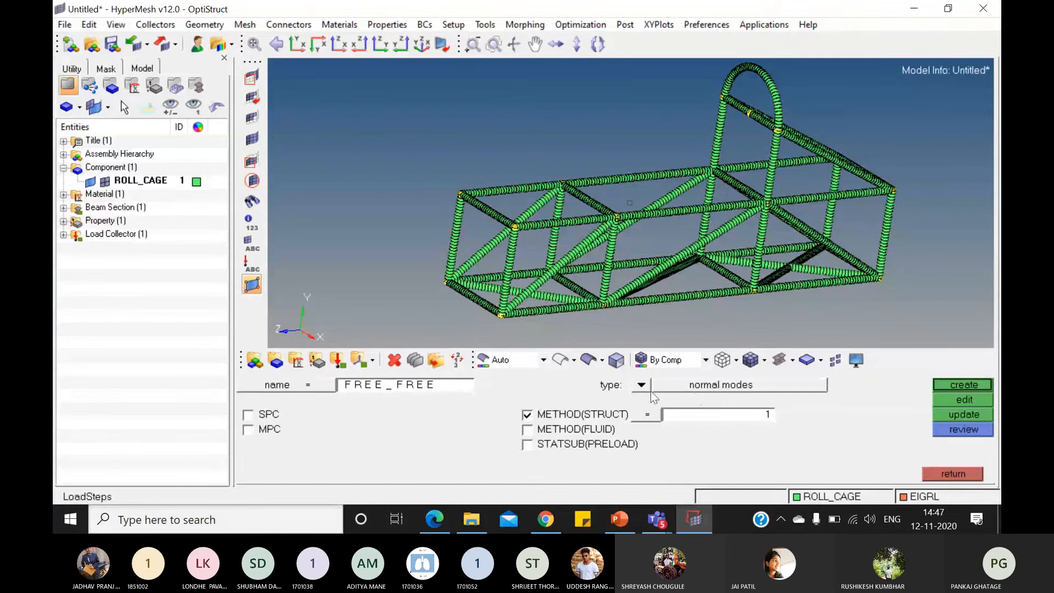
- Assign the EIGRL load collector to METHOD(STRUCT) and create the FREE_FREE load step
left_click(546, 419)
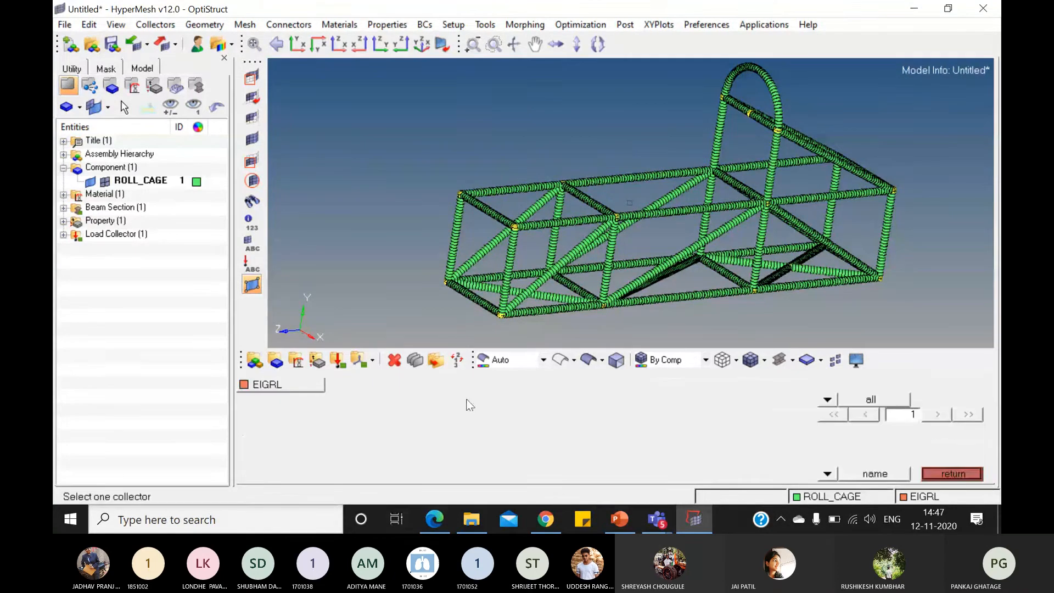
left_click(302, 384)
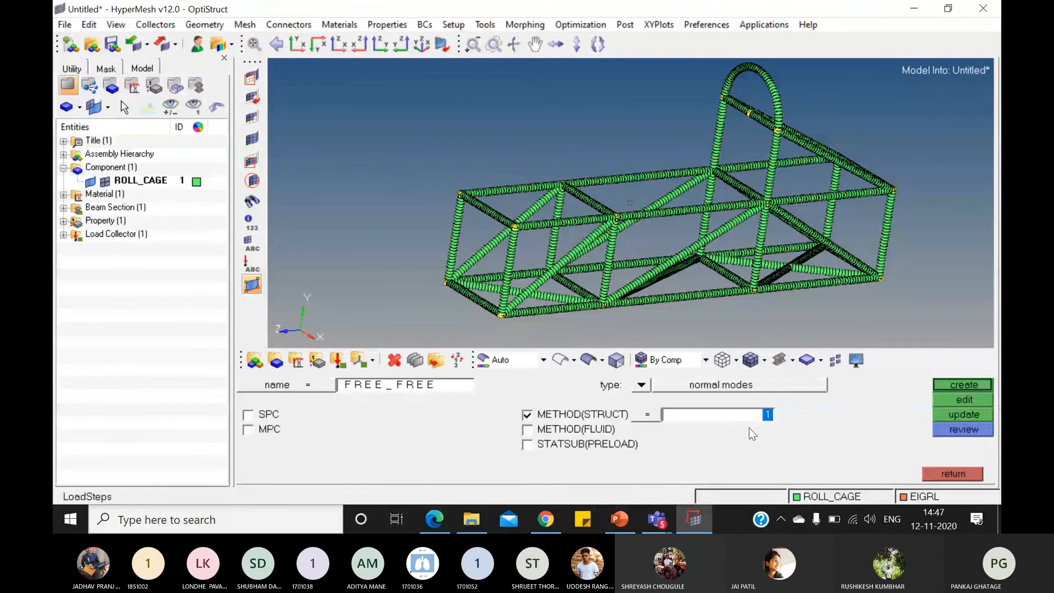
left_click(950, 386)
left_click(959, 475)
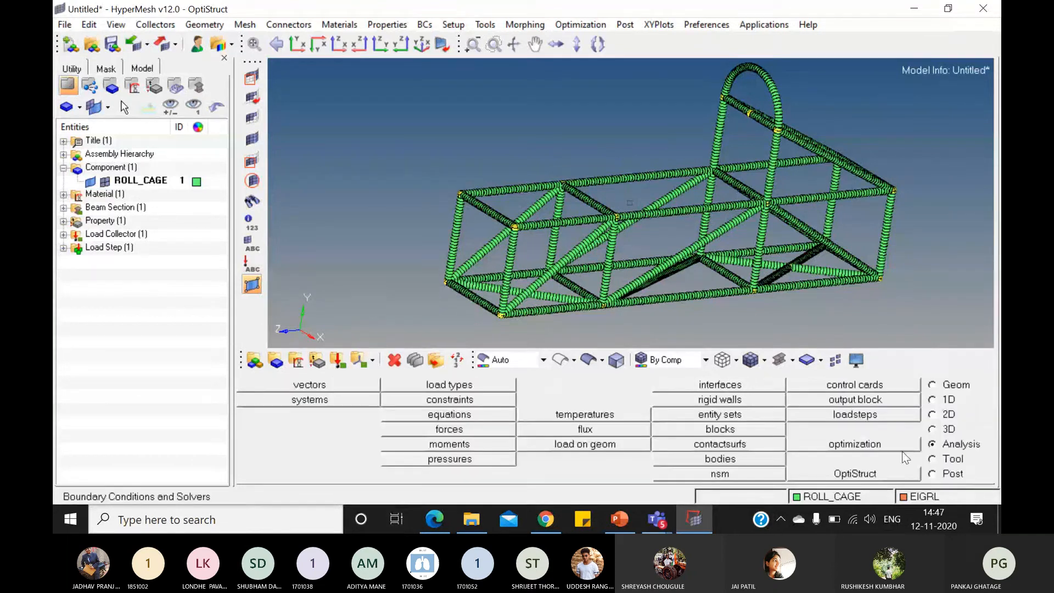
- Open the OptiStruct run setup and browse to the folder D:/HM/1D as the location for the input file
left_click(875, 473)
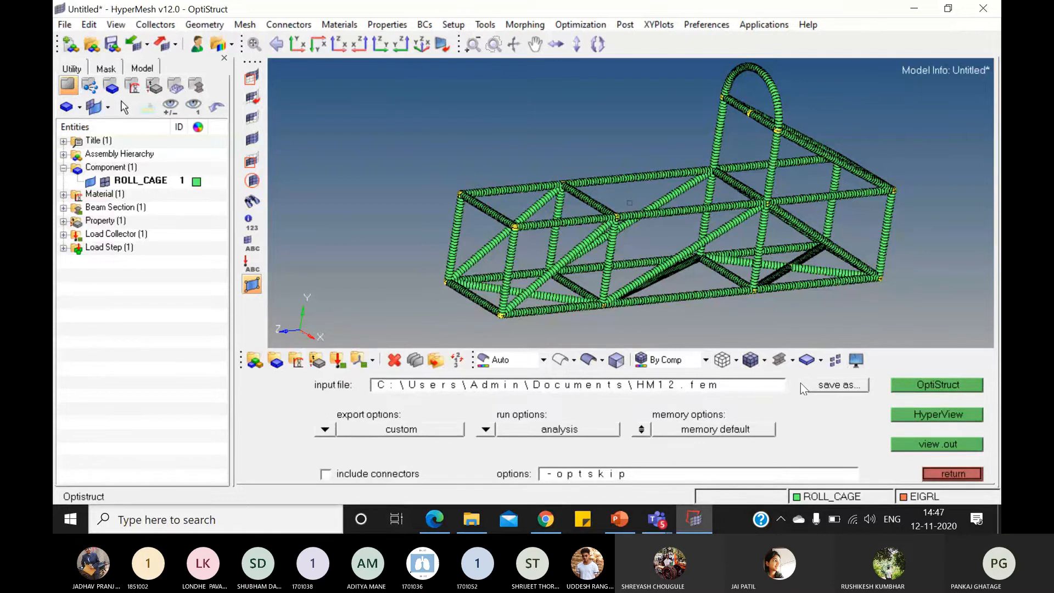
left_click(830, 385)
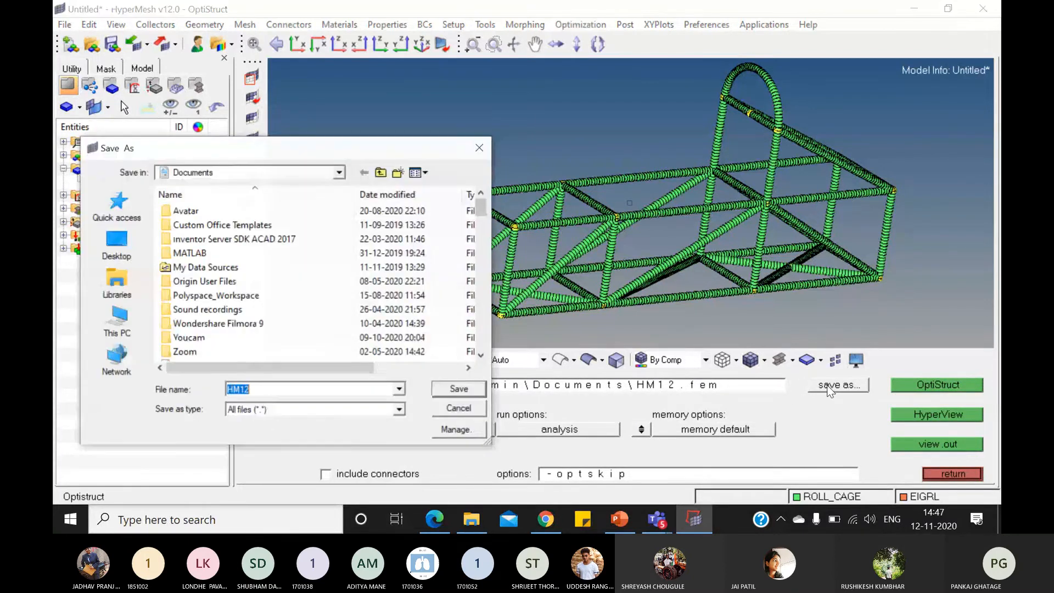
left_click(127, 321)
scroll(312, 258, "down", 5)
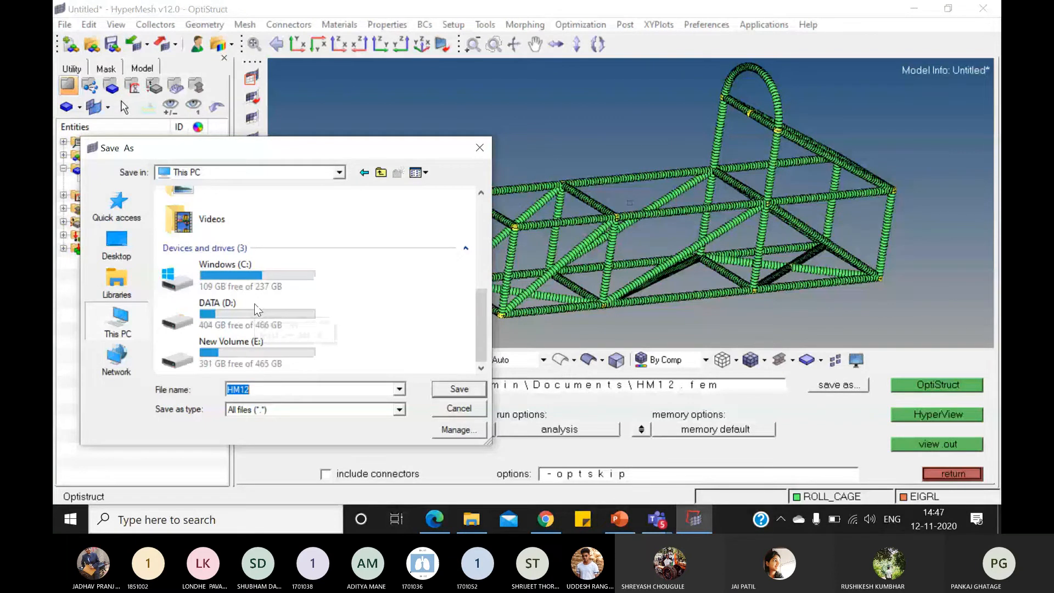
double_click(255, 305)
double_click(200, 227)
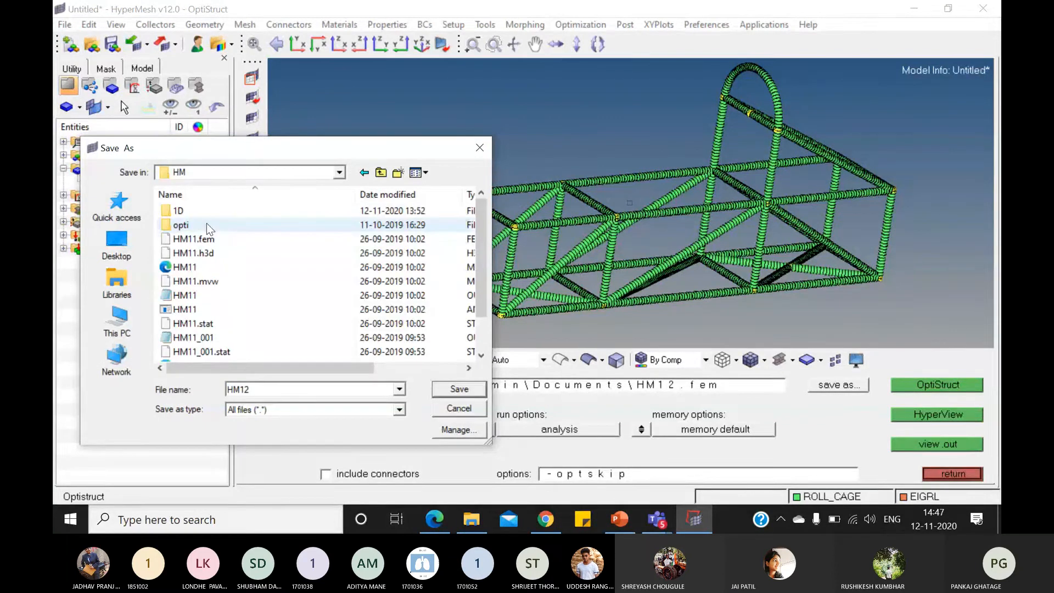
double_click(187, 211)
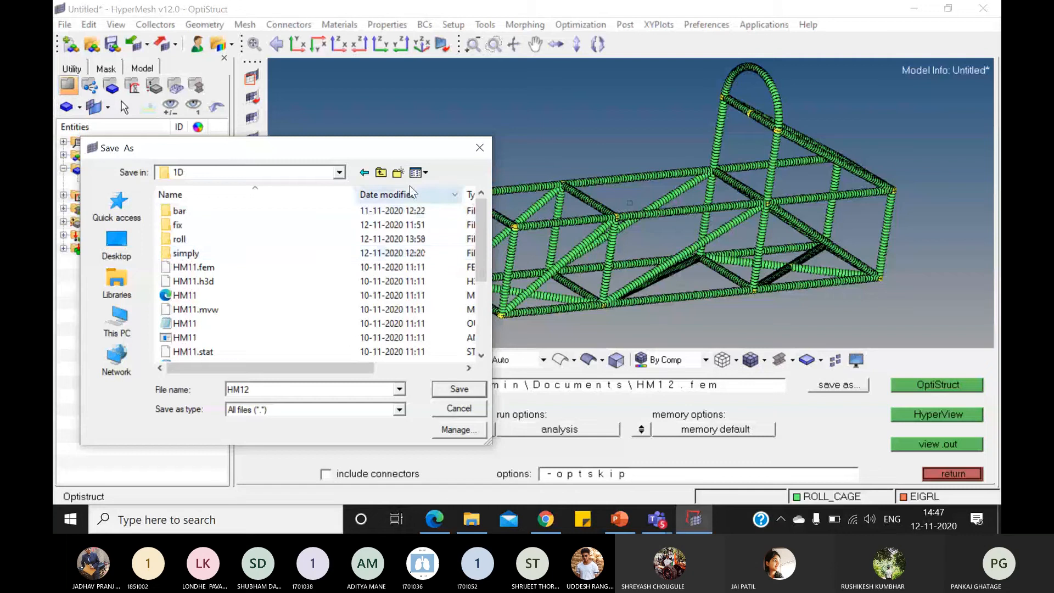
- Create a folder named ROLLCAGE and save the solver input file in it as HM12
left_click(398, 172)
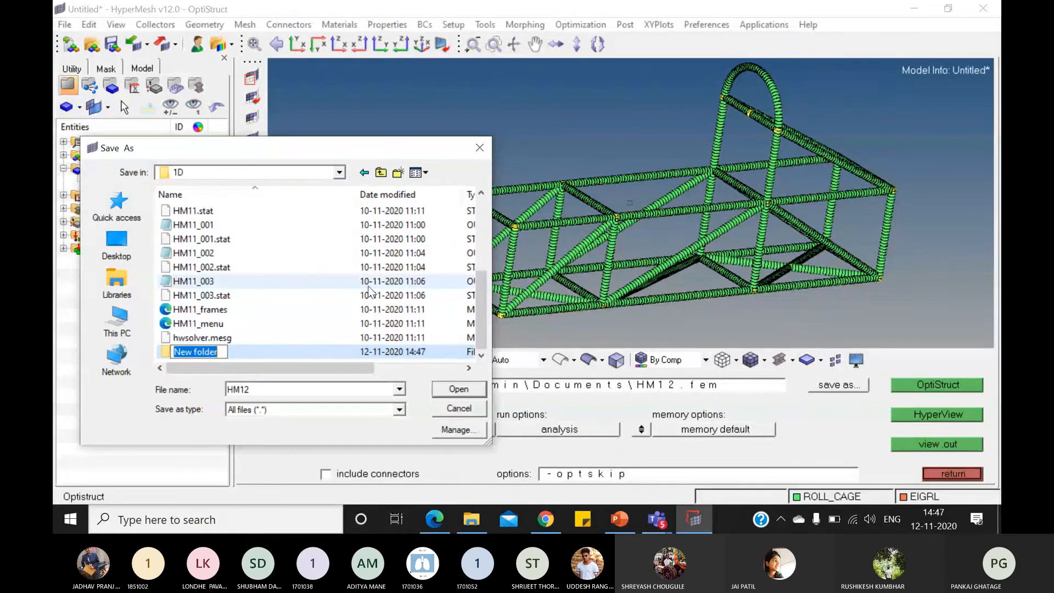
type("ROLLCAGE")
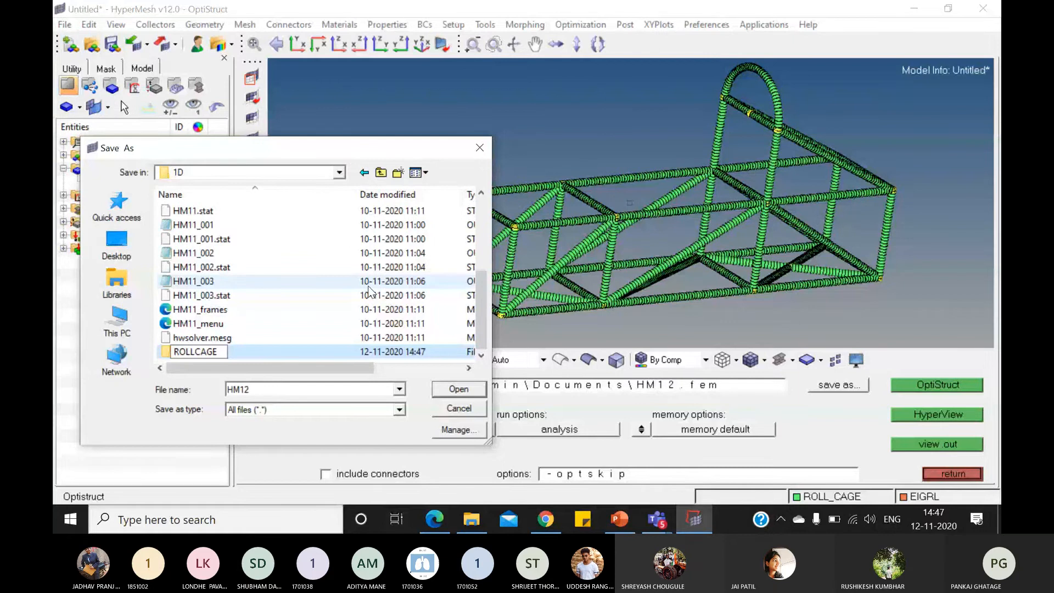
key("Return")
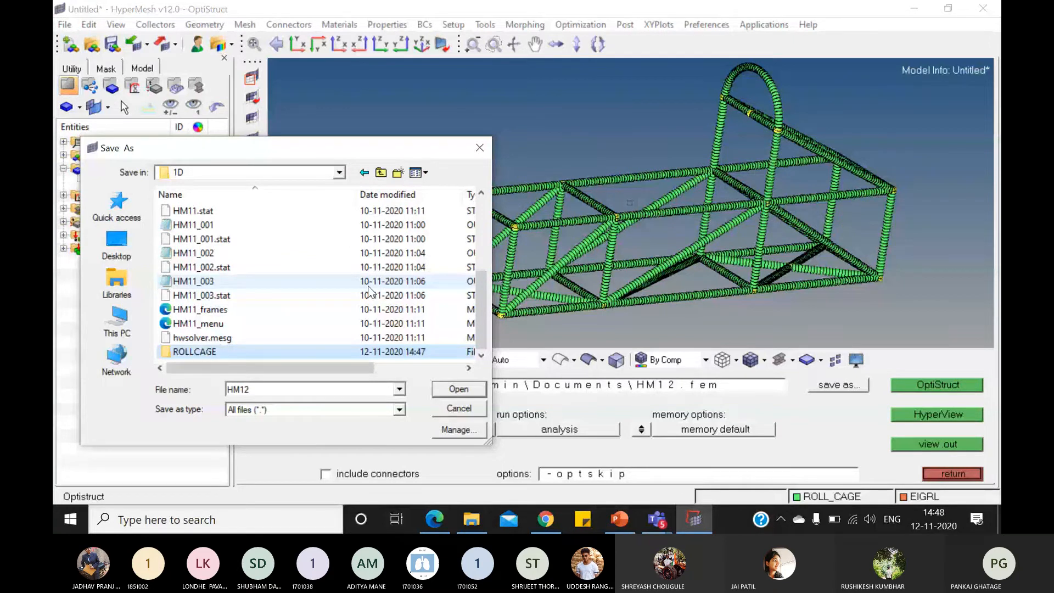
key("Return")
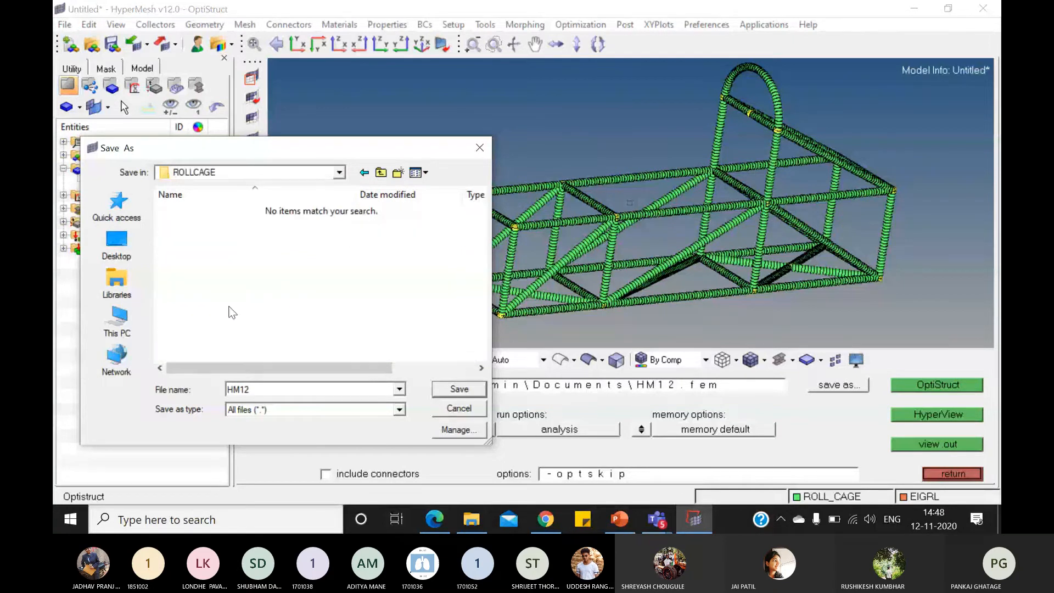
left_click(459, 389)
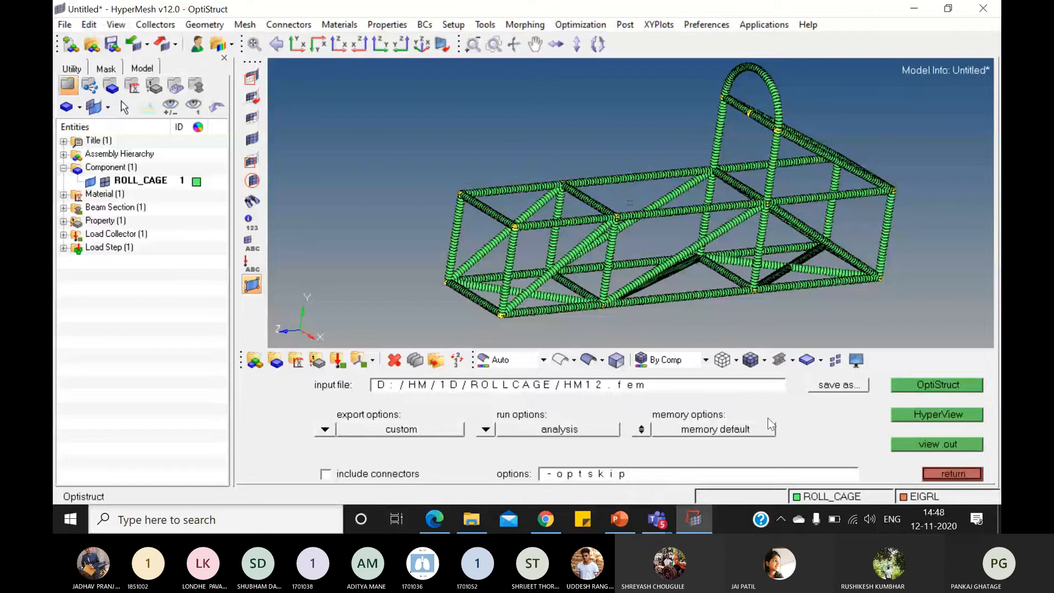
- Run OptiStruct on HM12.fem with custom export options and the analysis run option, and close the solver view
left_click(318, 430)
left_click(337, 460)
left_click(486, 429)
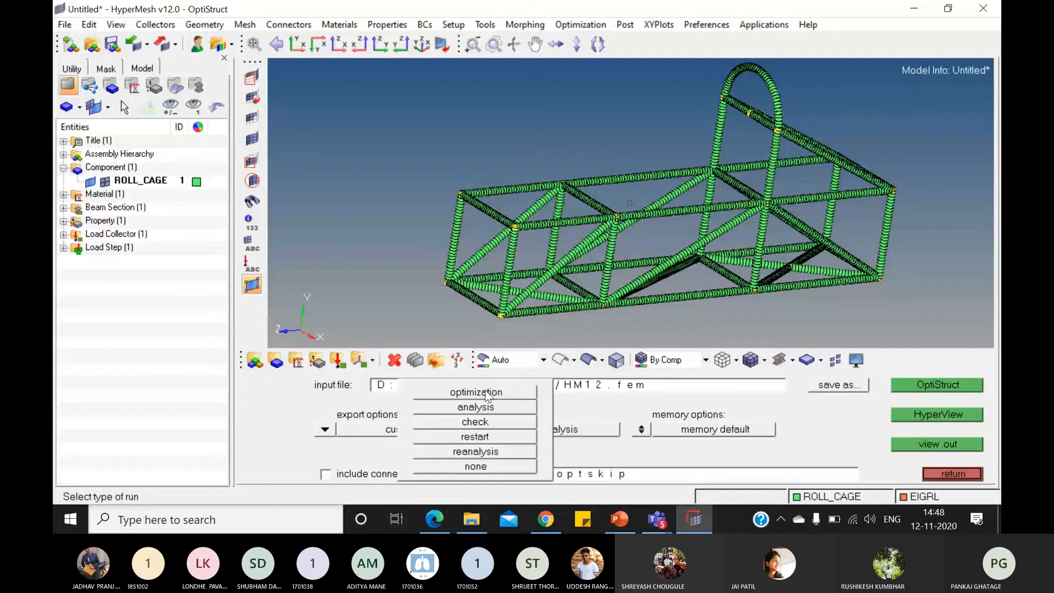
left_click(477, 407)
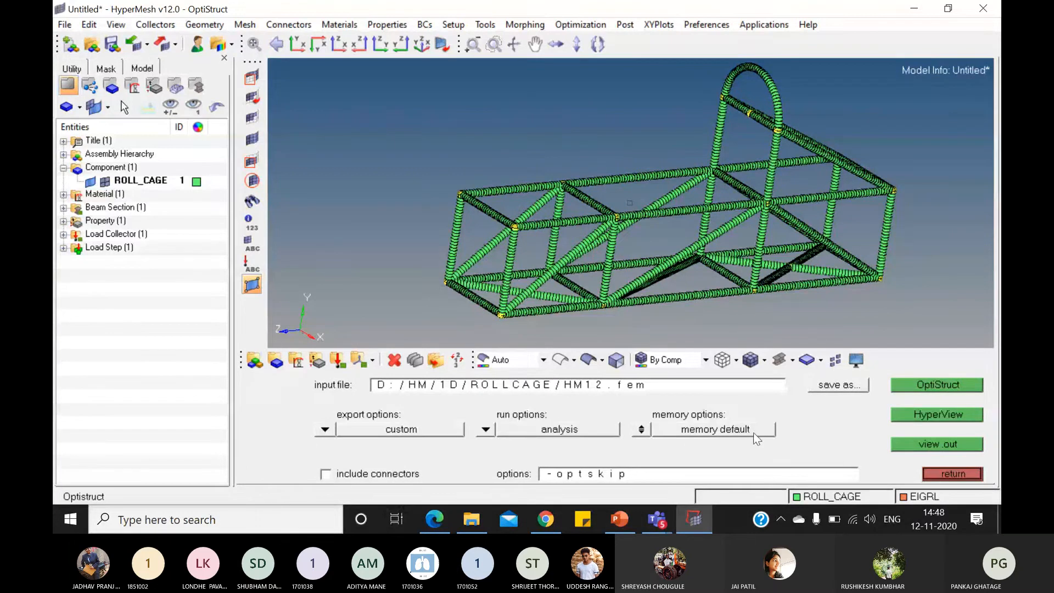
left_click(942, 384)
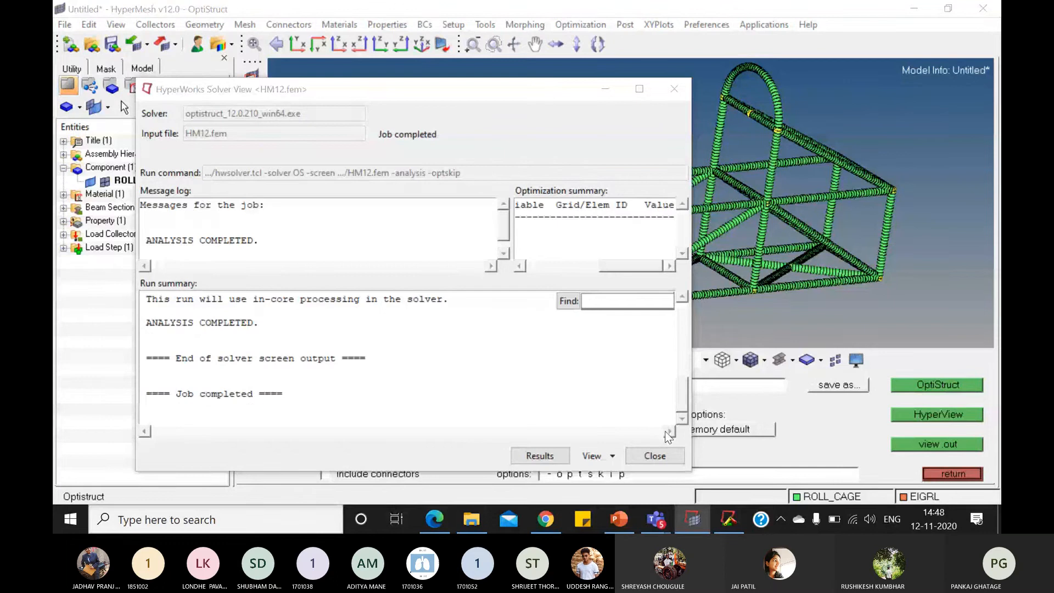
left_click(659, 459)
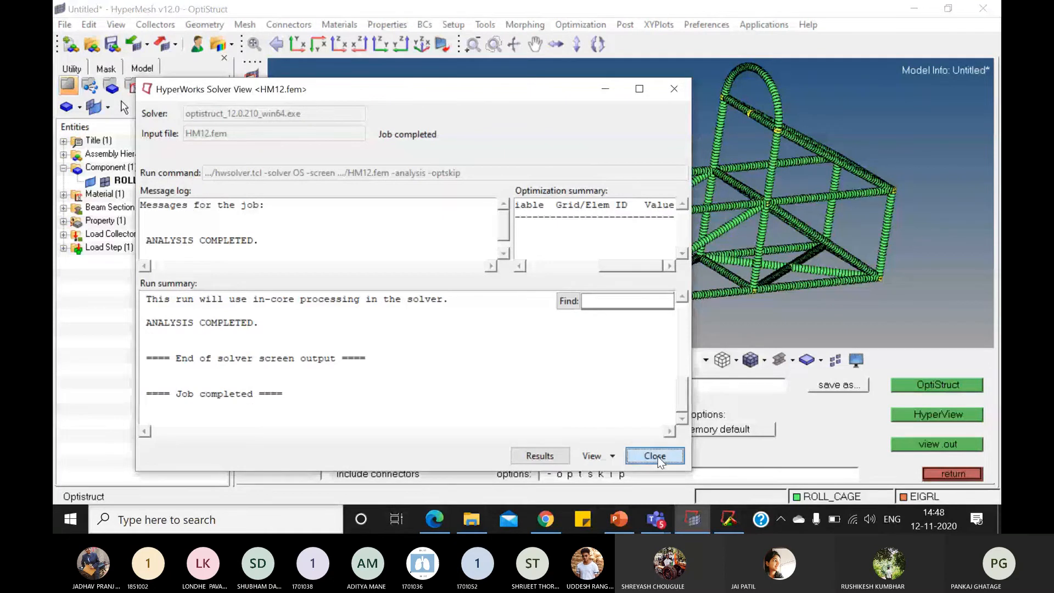
left_click(657, 457)
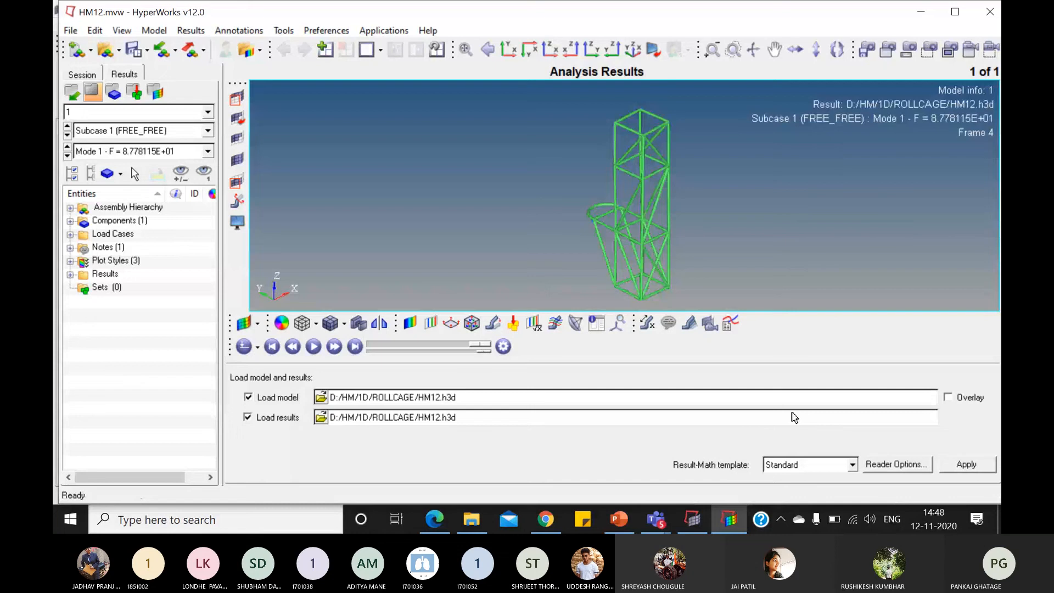
- In HyperView, orient the roll cage and apply an Eigen Mode (v) magnitude contour to mode 1 of the FREE_FREE subcase
left_click(509, 50)
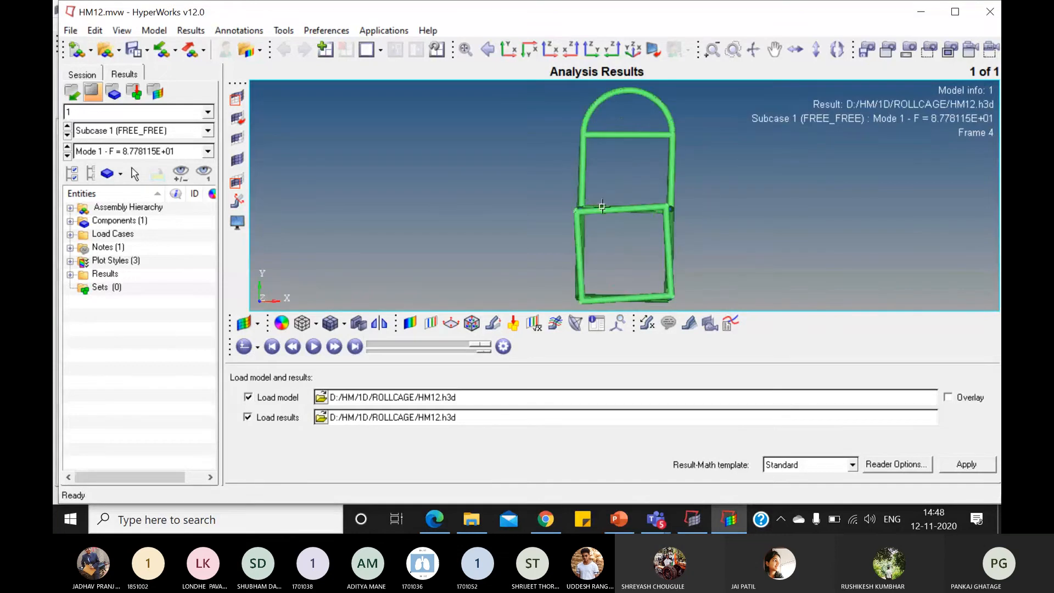
left_click_drag(599, 209, 687, 219, "ctrl")
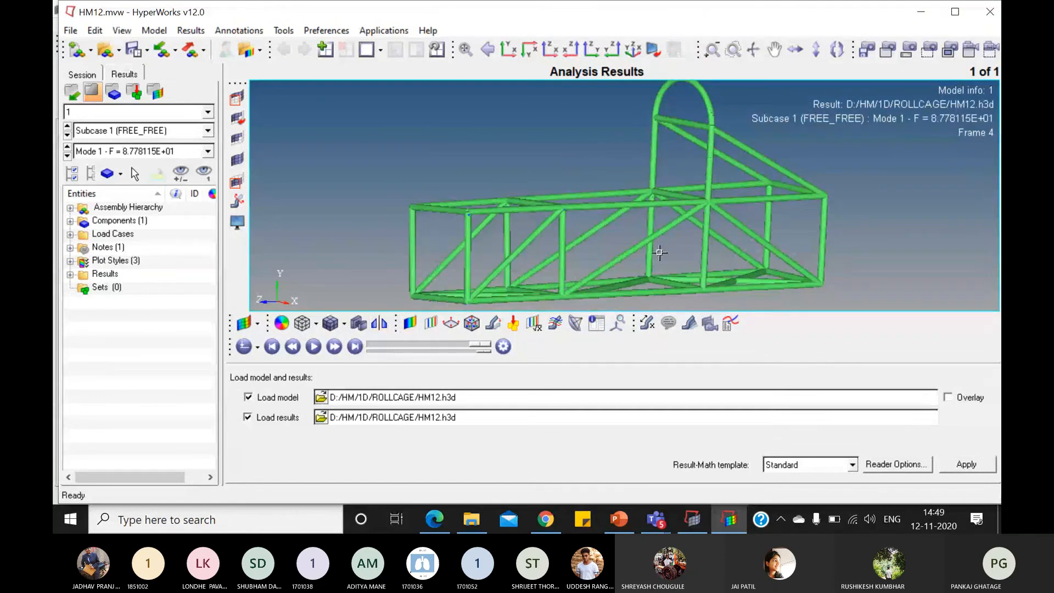
left_click_drag(659, 253, 503, 320, "ctrl")
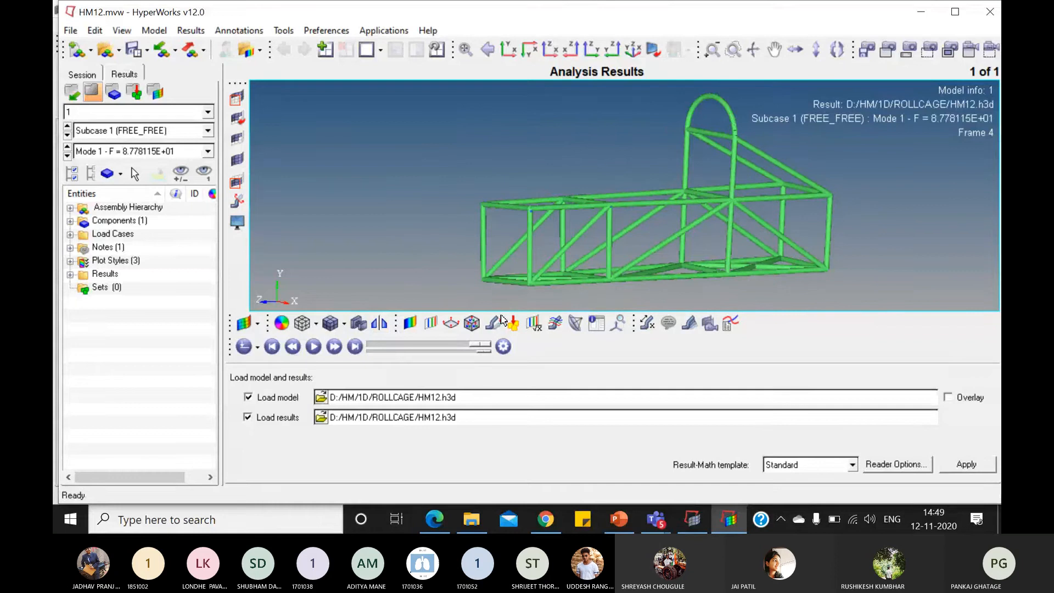
left_click(410, 323)
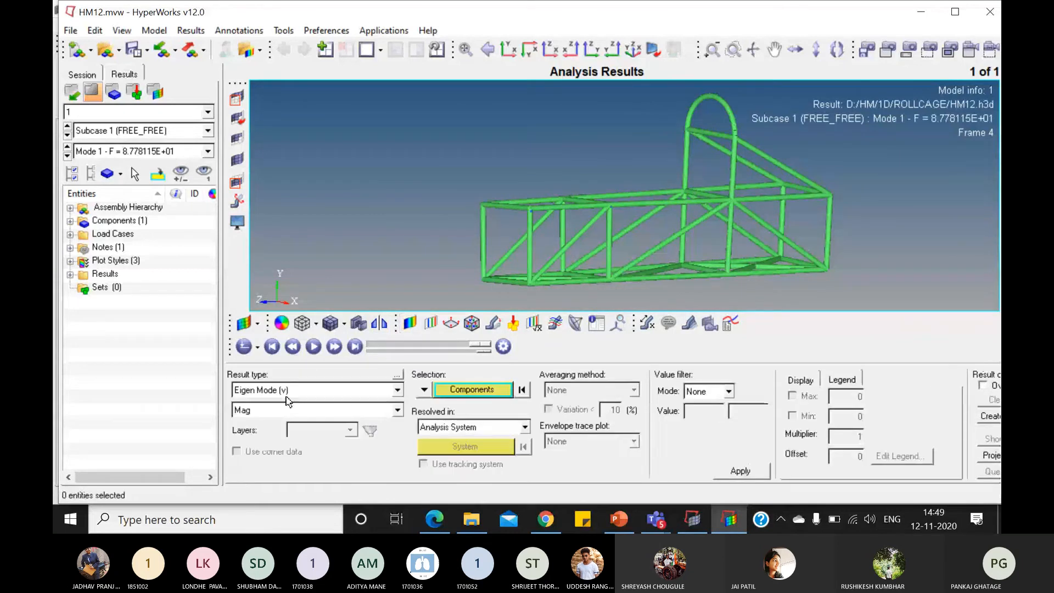
left_click(341, 390)
left_click(342, 391)
left_click(741, 471)
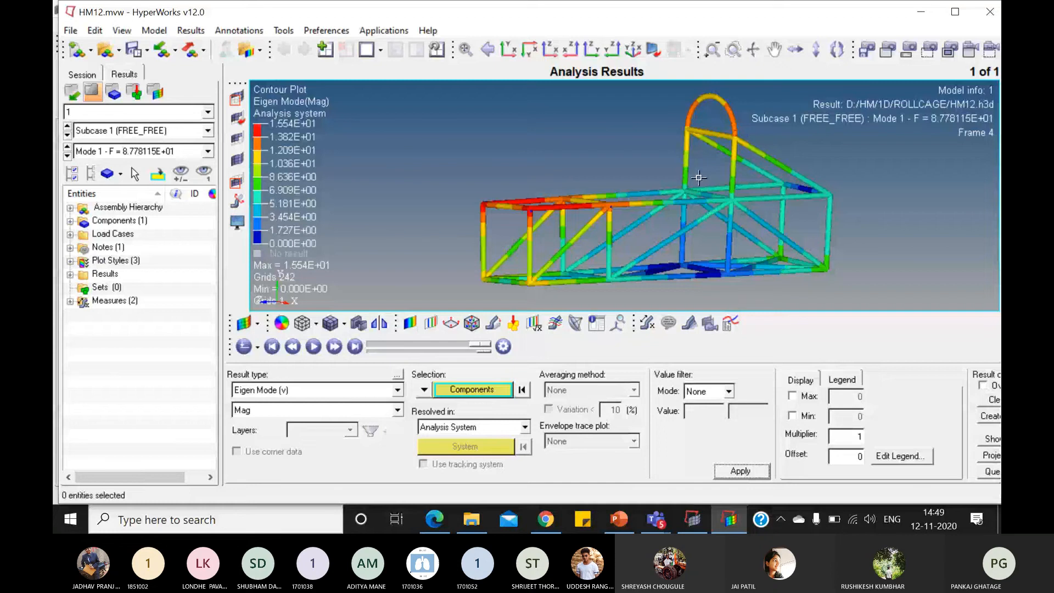
- Set the deformed shape's uniform scale factor to 3 for the Eigen mode (v) result and apply it
mouse_move(671, 243)
left_mouse_down("ctrl")
mouse_move(666, 265)
mouse_move(621, 259)
mouse_move(625, 243)
mouse_move(624, 258)
left_mouse_up("ctrl")
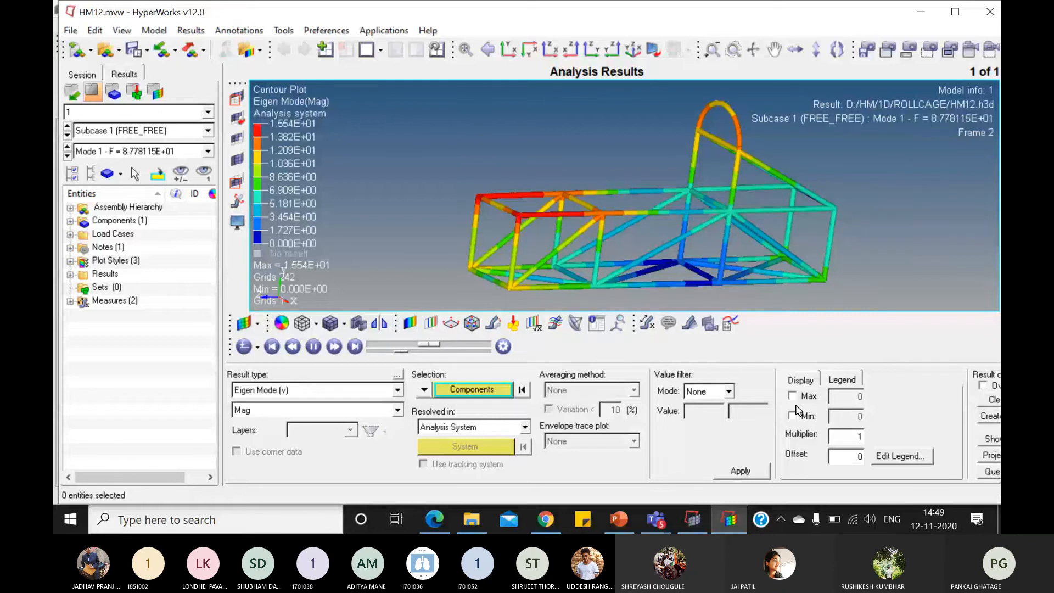
left_click(512, 324)
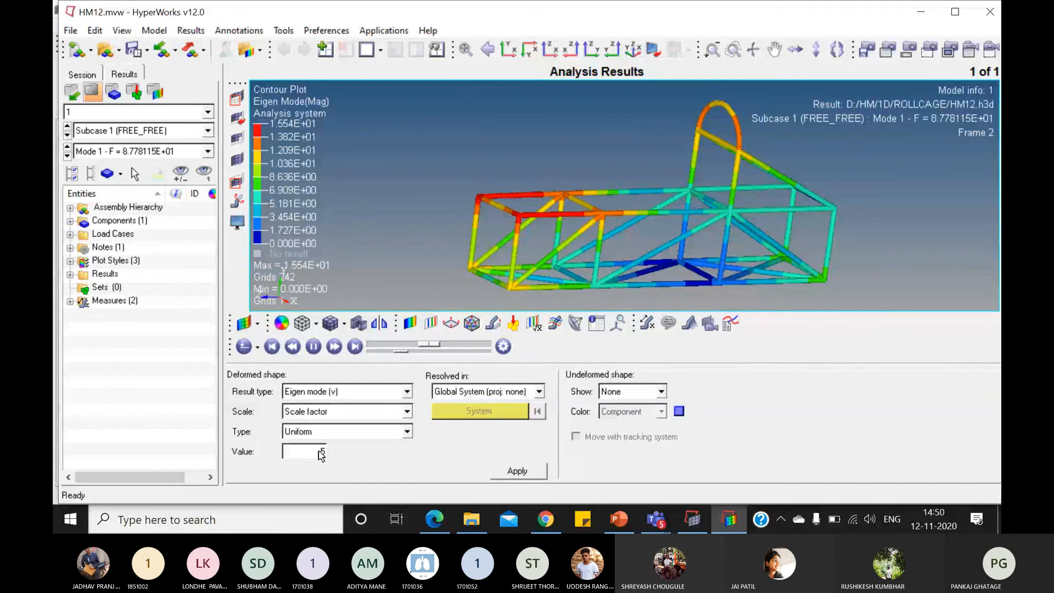
key("Return")
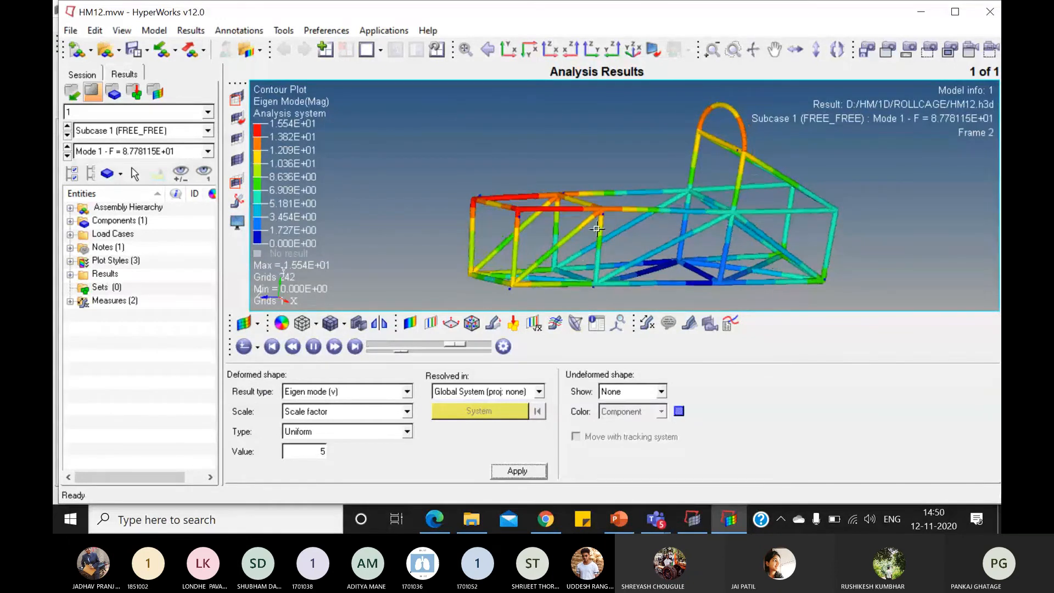
double_click(322, 451)
type("3")
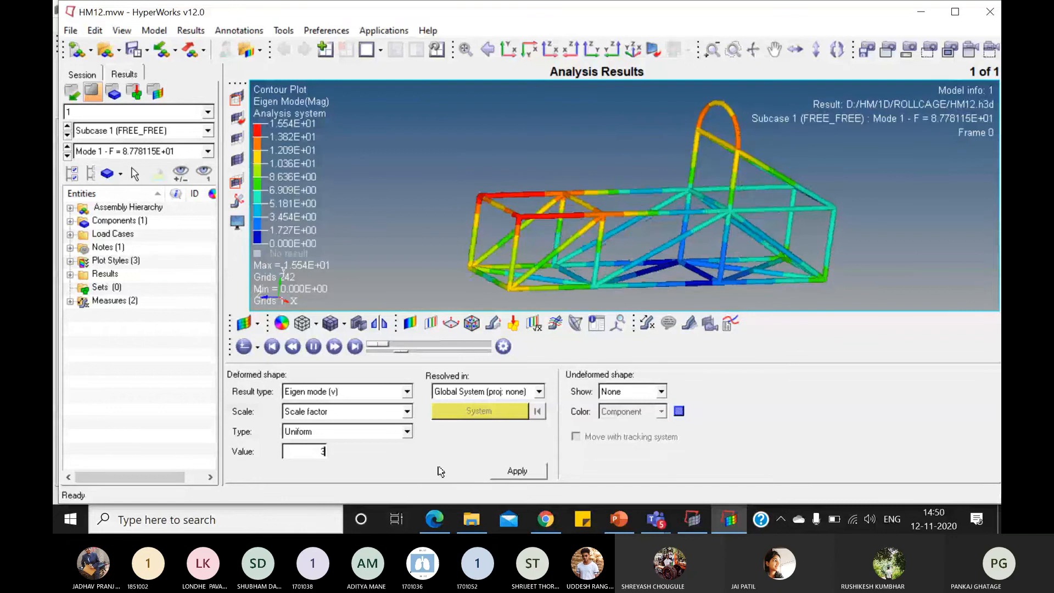
left_click(513, 475)
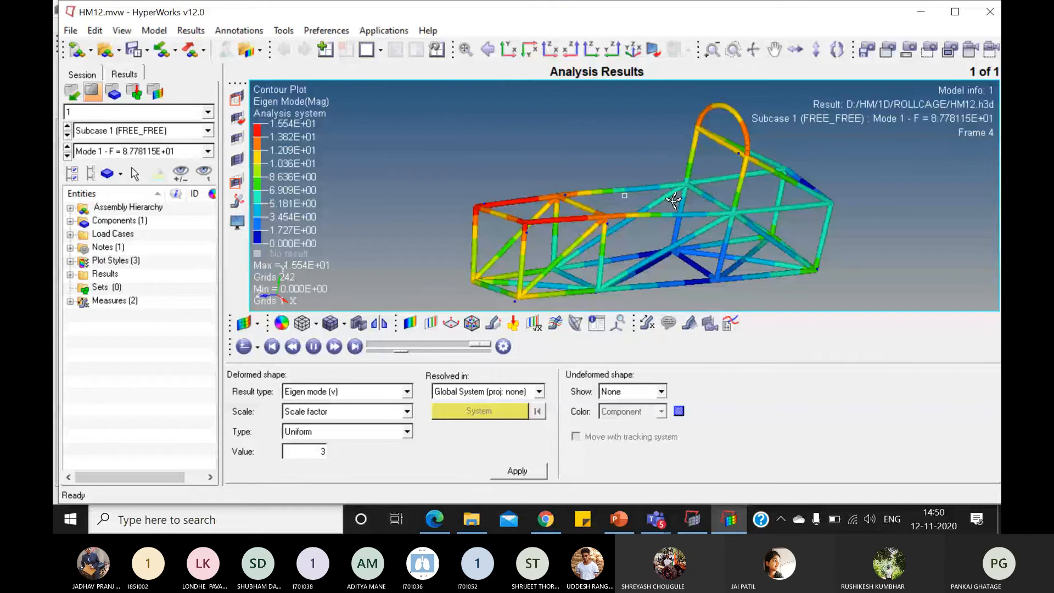
- Inspect the animated mode 1 shape from several angles, and display modes 2 and 3 of the FREE_FREE subcase
left_click_drag(673, 201, 511, 224, "ctrl")
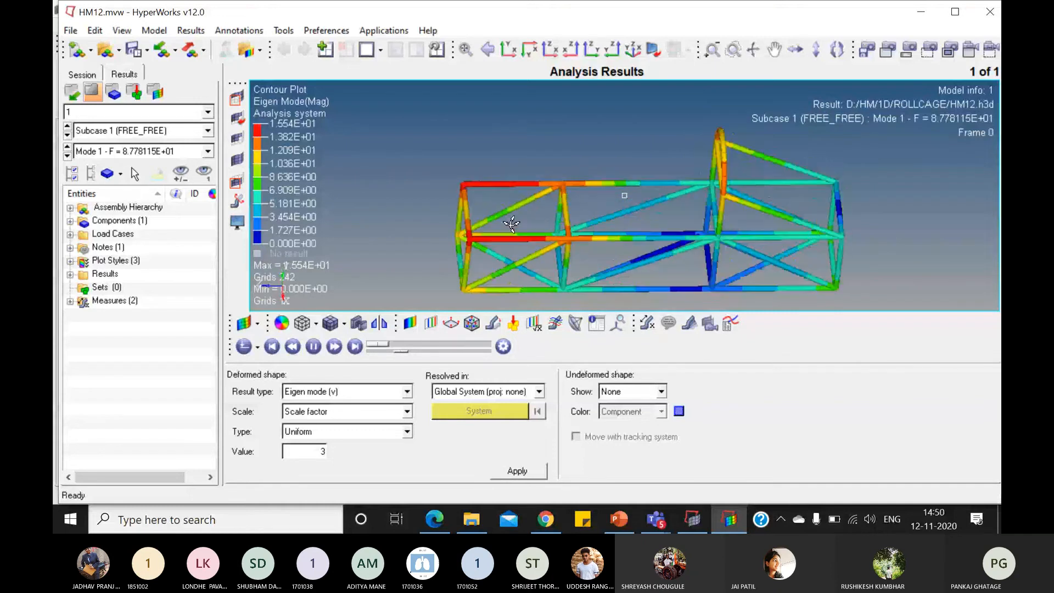
left_click_drag(512, 224, 600, 174, "ctrl")
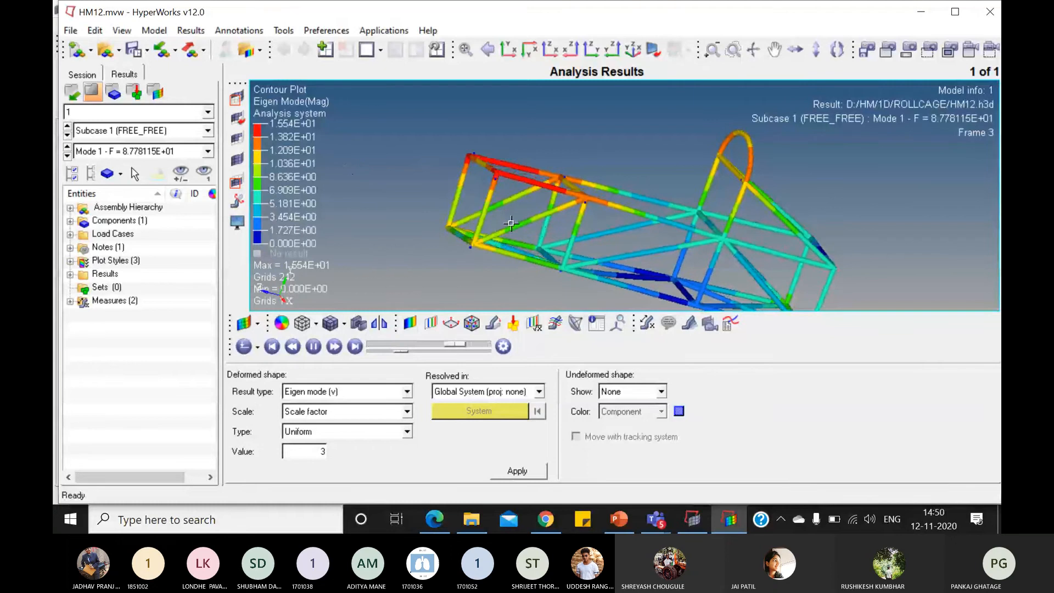
left_click_drag(511, 223, 592, 221, "ctrl")
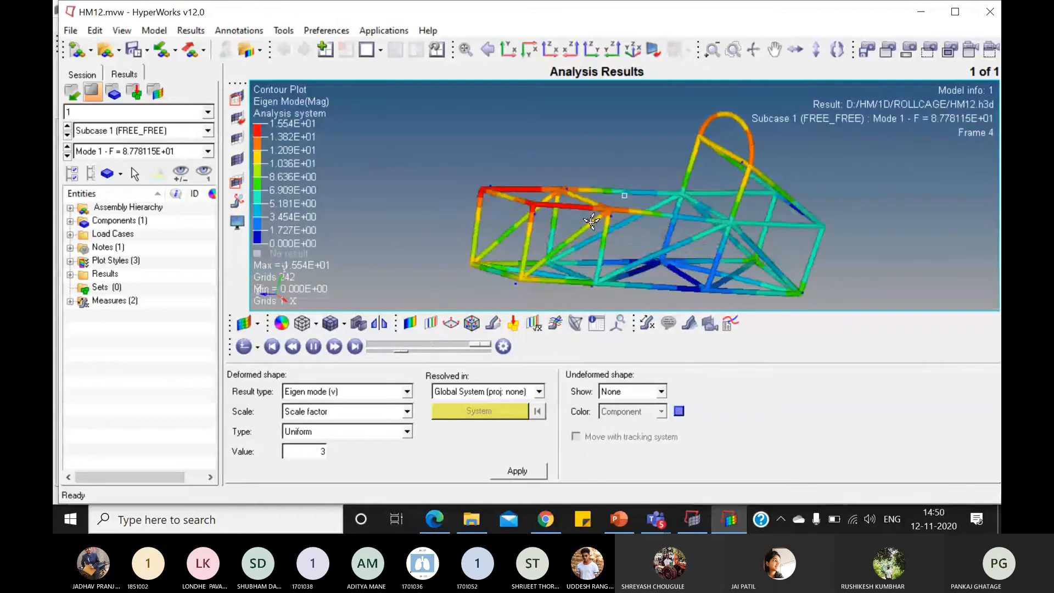
left_click(207, 152)
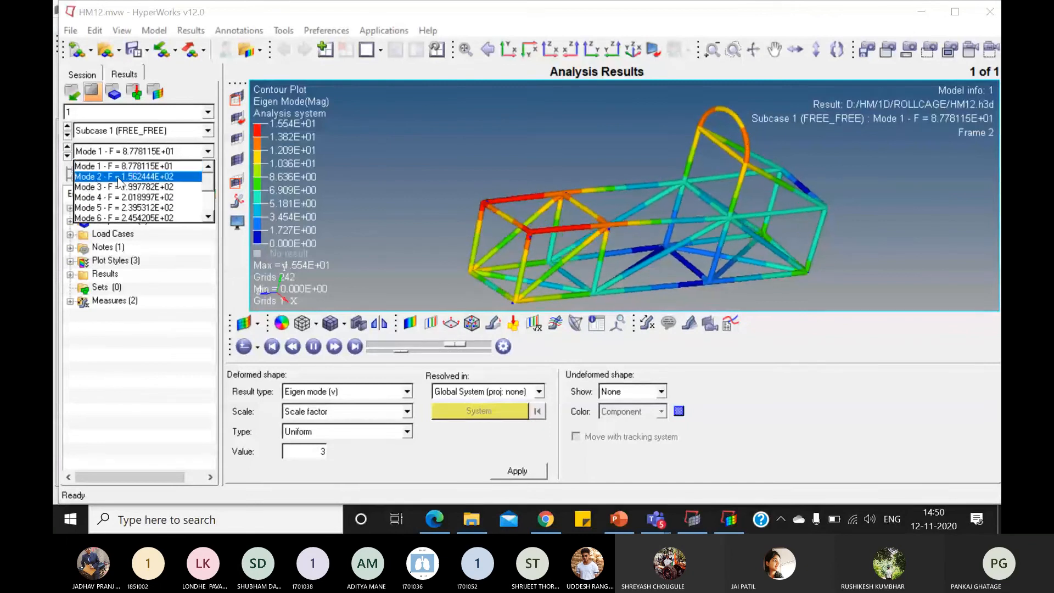
left_click(151, 176)
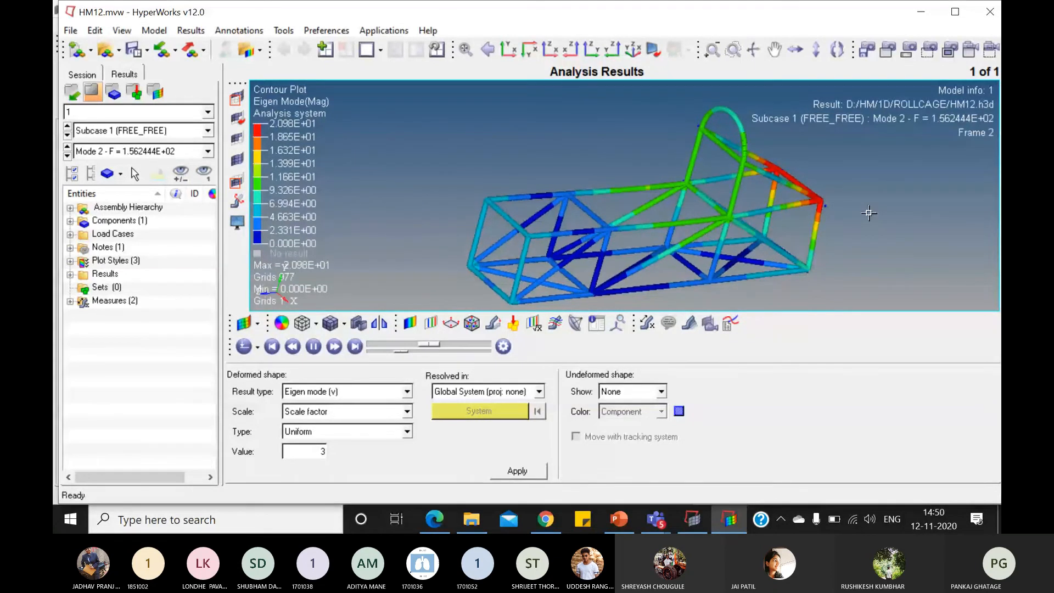
left_click(180, 154)
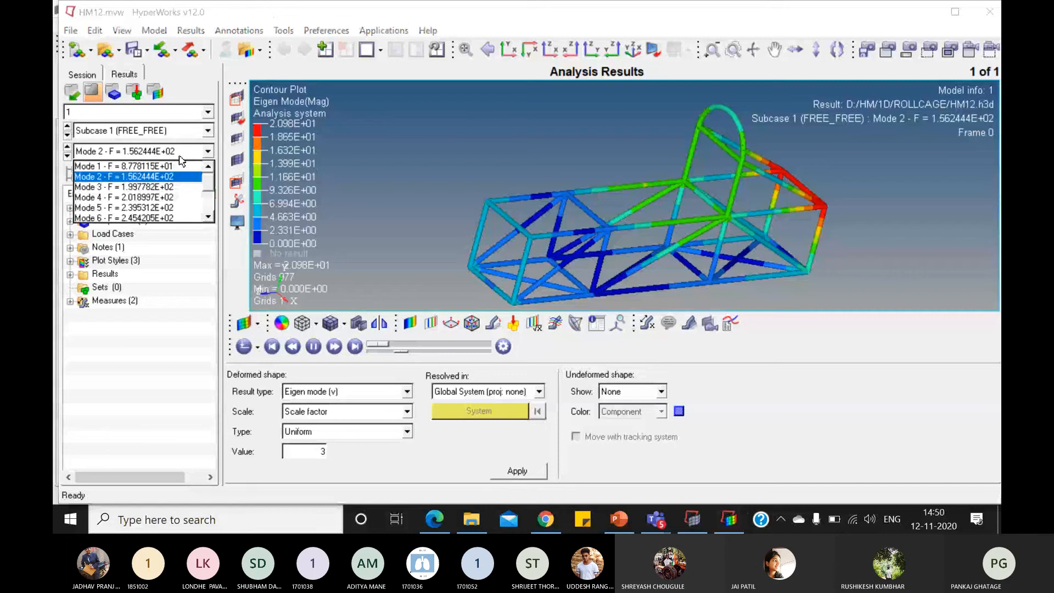
left_click(173, 187)
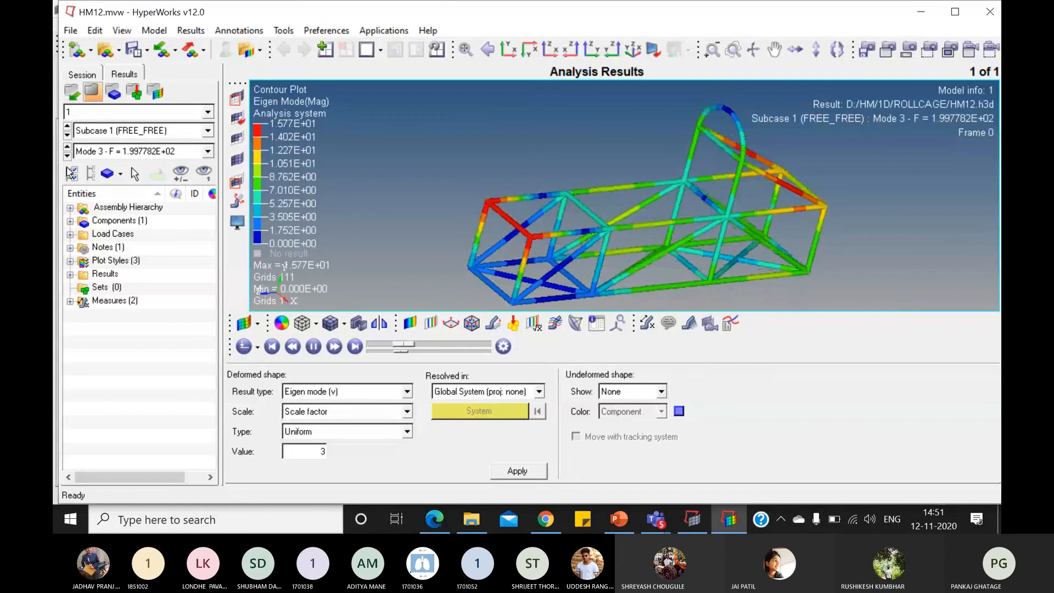
- Display the animated shapes of modes 4, 5 and 6 of the FREE_FREE subcase one after another
left_click(187, 150)
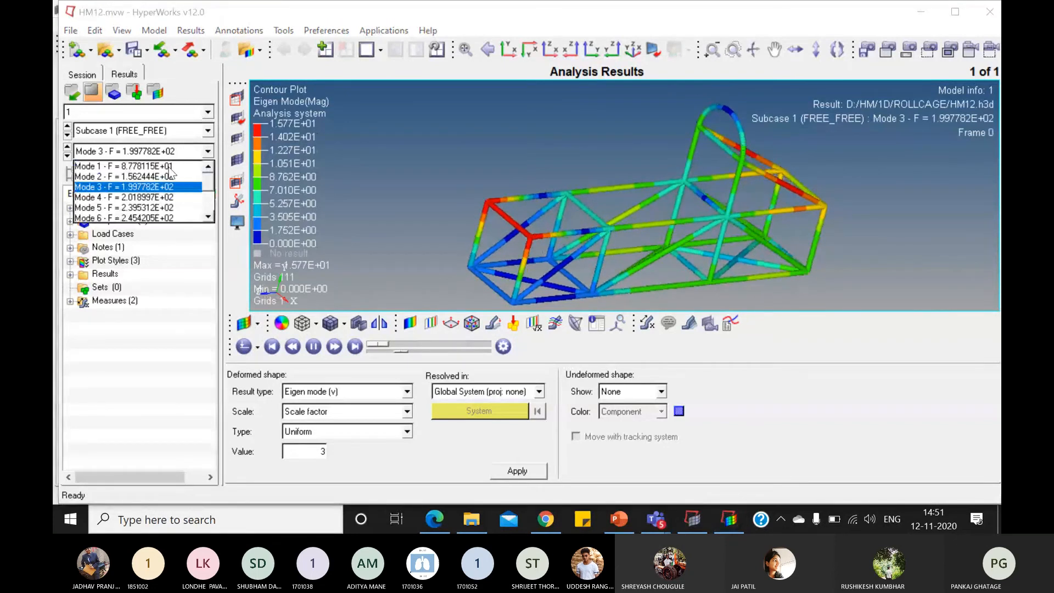
left_click(175, 197)
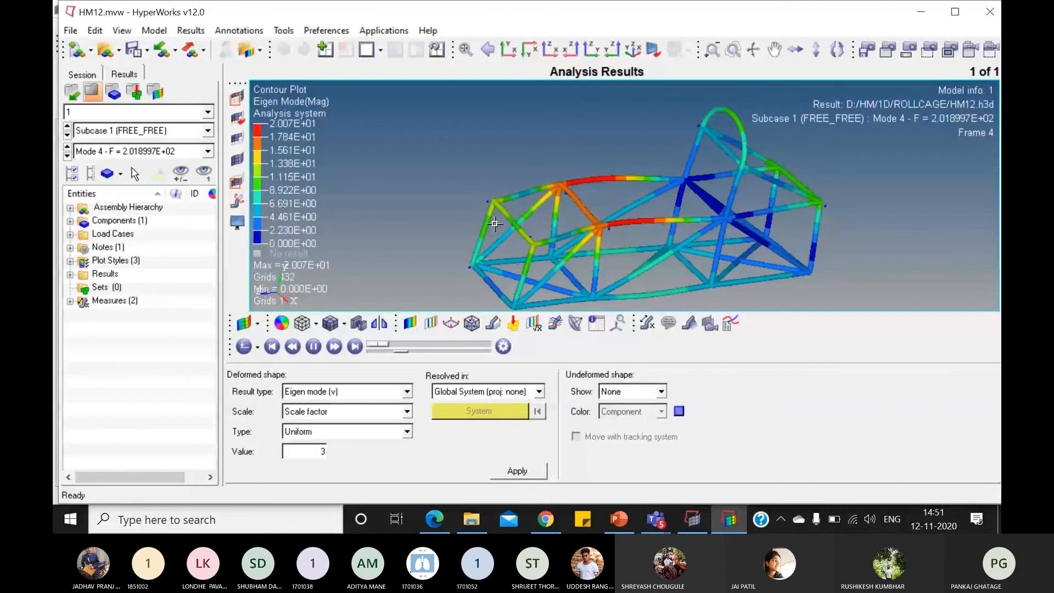
left_click(210, 151)
left_click(147, 202)
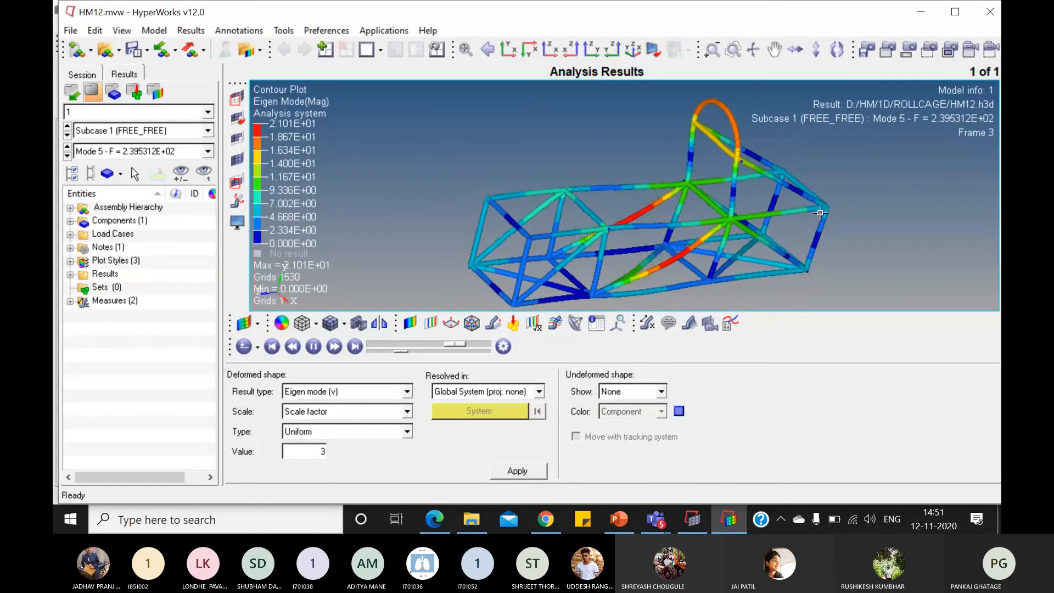
left_click(198, 152)
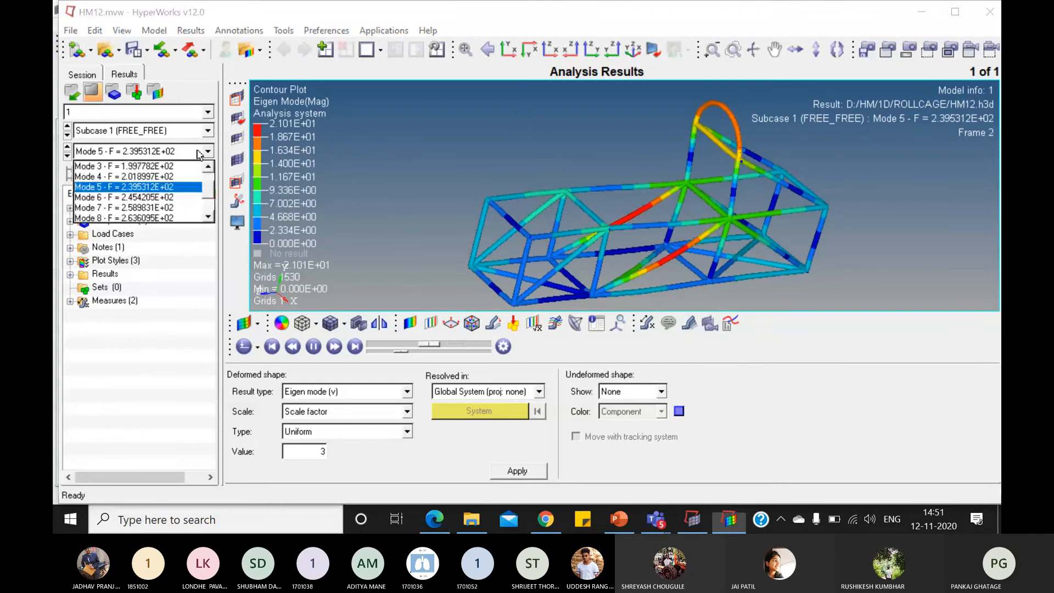
left_click(174, 198)
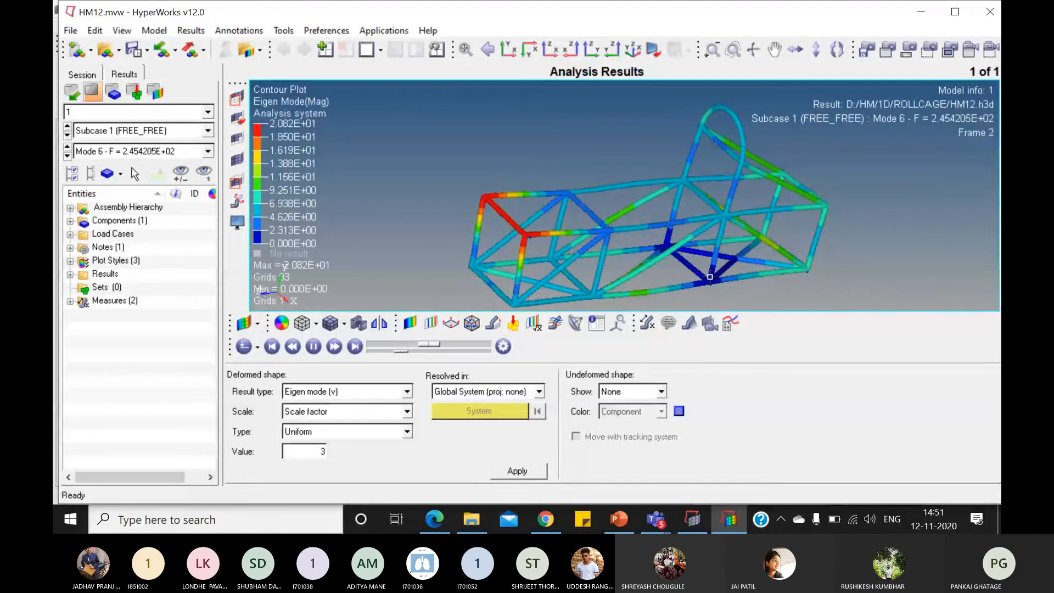
- Display the animated shapes of modes 7, 8 and 9 of the FREE_FREE subcase one after another
left_click(194, 151)
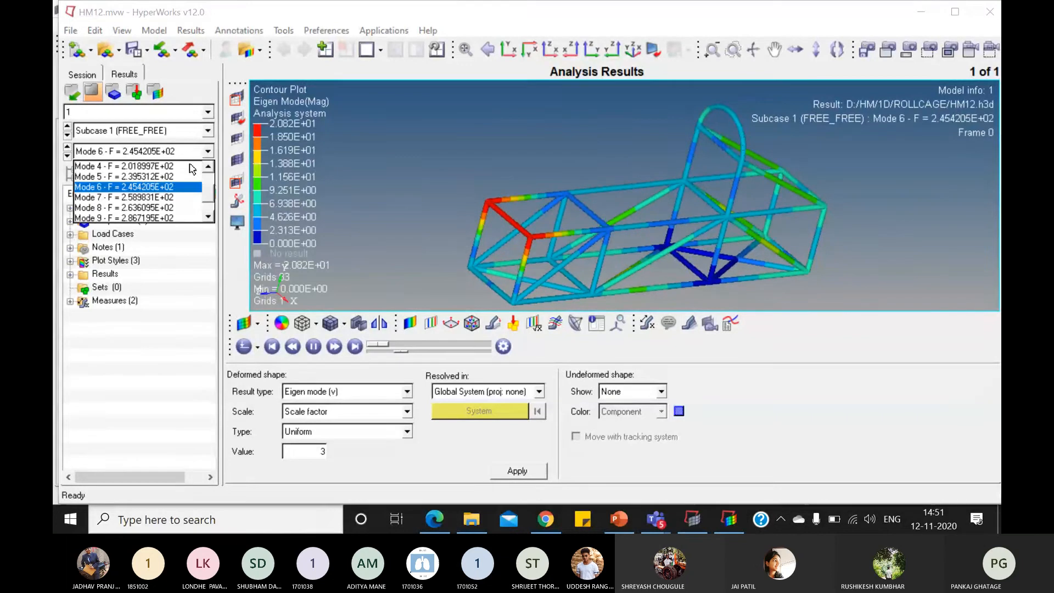
left_click(159, 197)
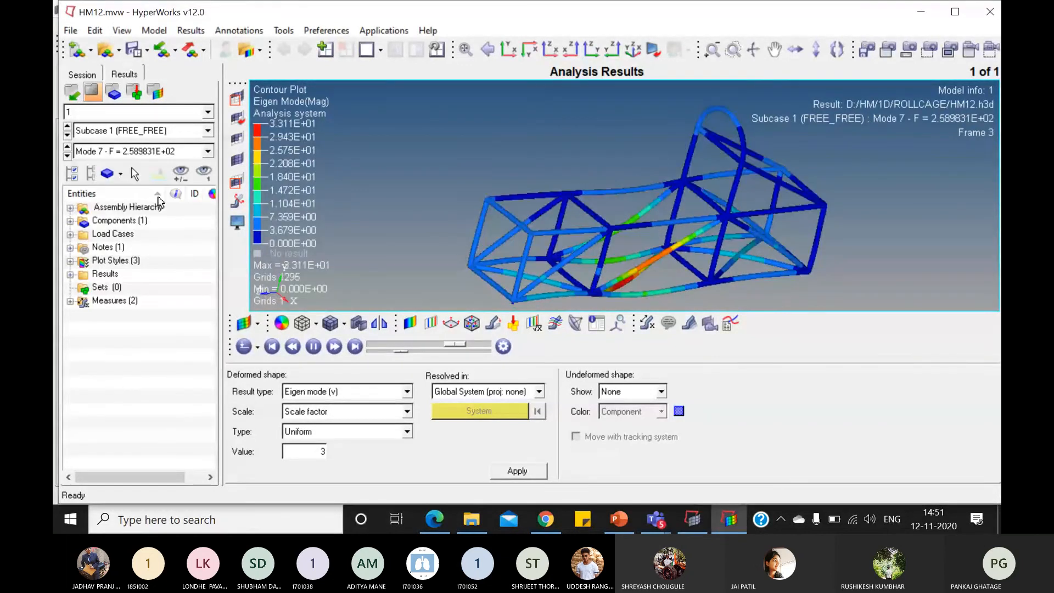
left_click(208, 151)
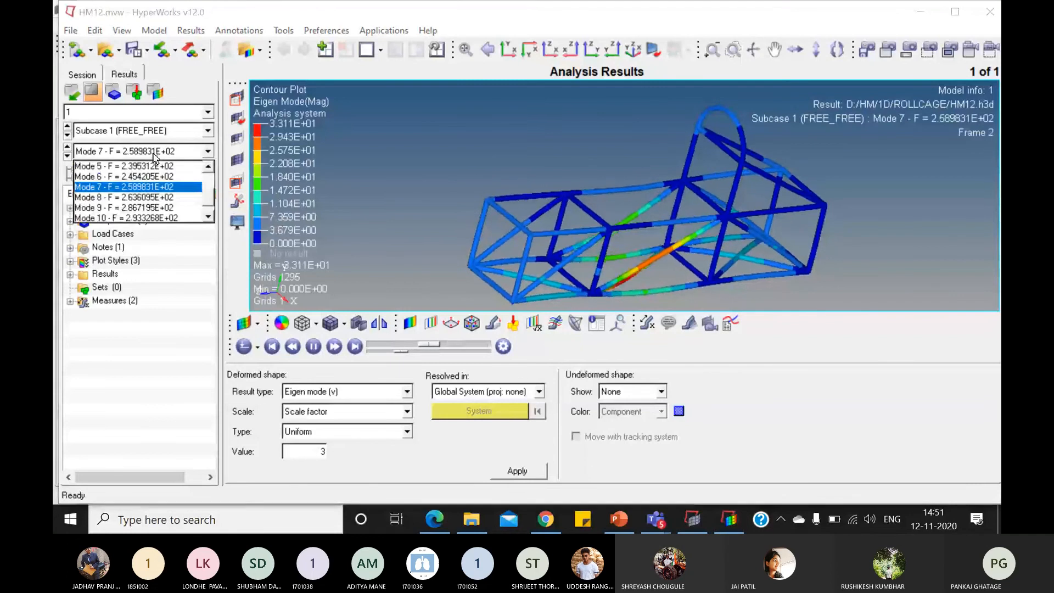
left_click(165, 198)
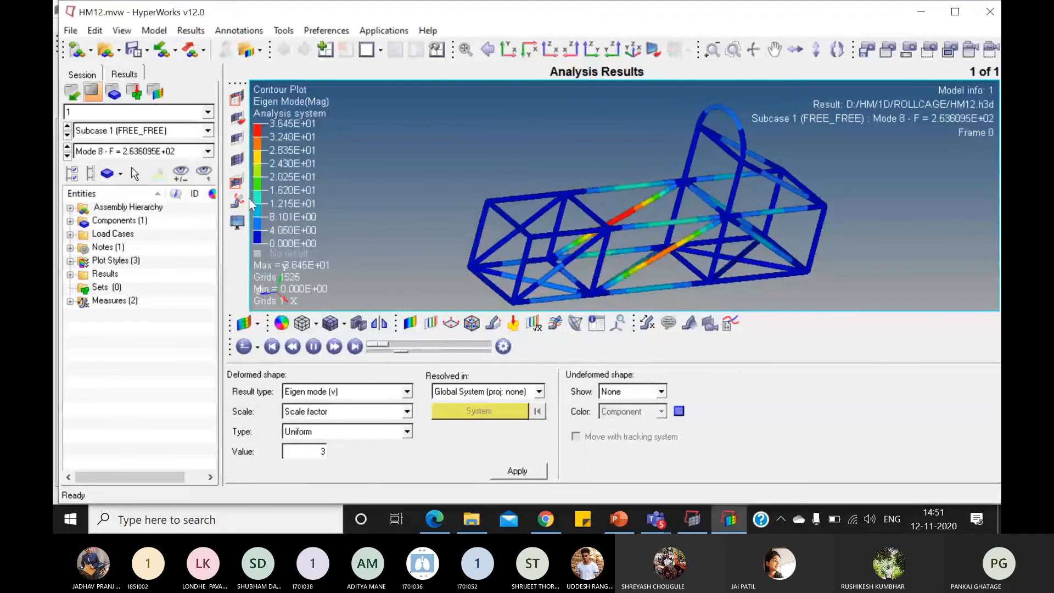
left_click(207, 151)
left_click(165, 197)
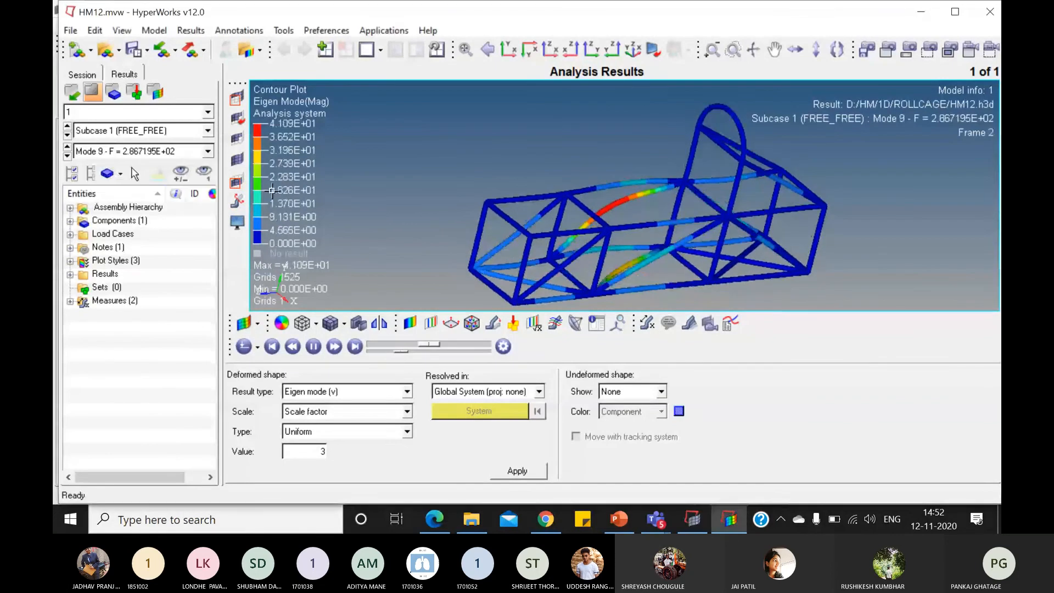
- Display the mode 10 shape of the FREE_FREE subcase and return to mode 1
left_click(207, 151)
left_click(165, 210)
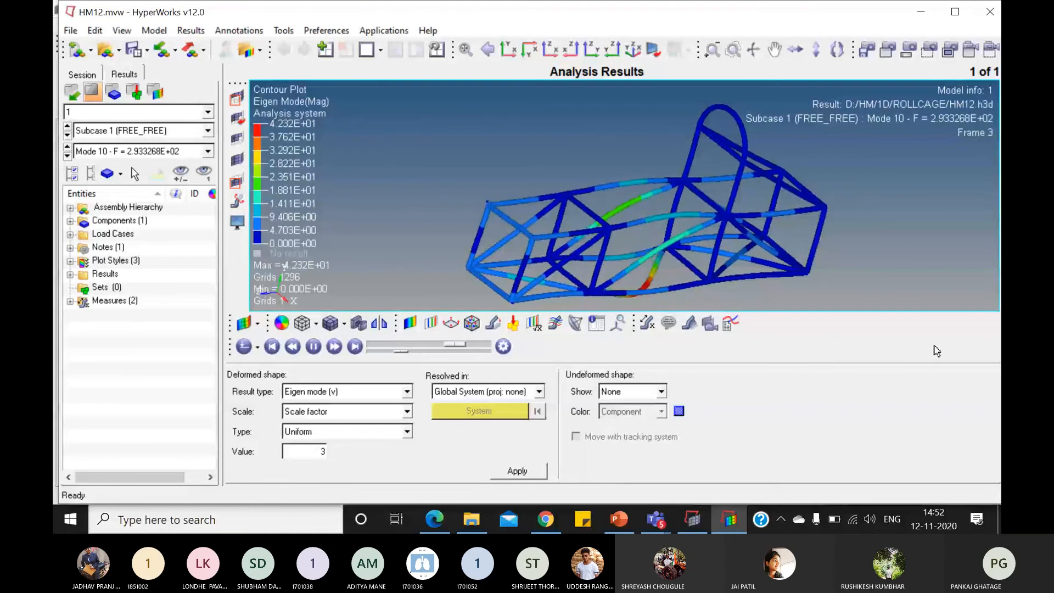
left_click(172, 154)
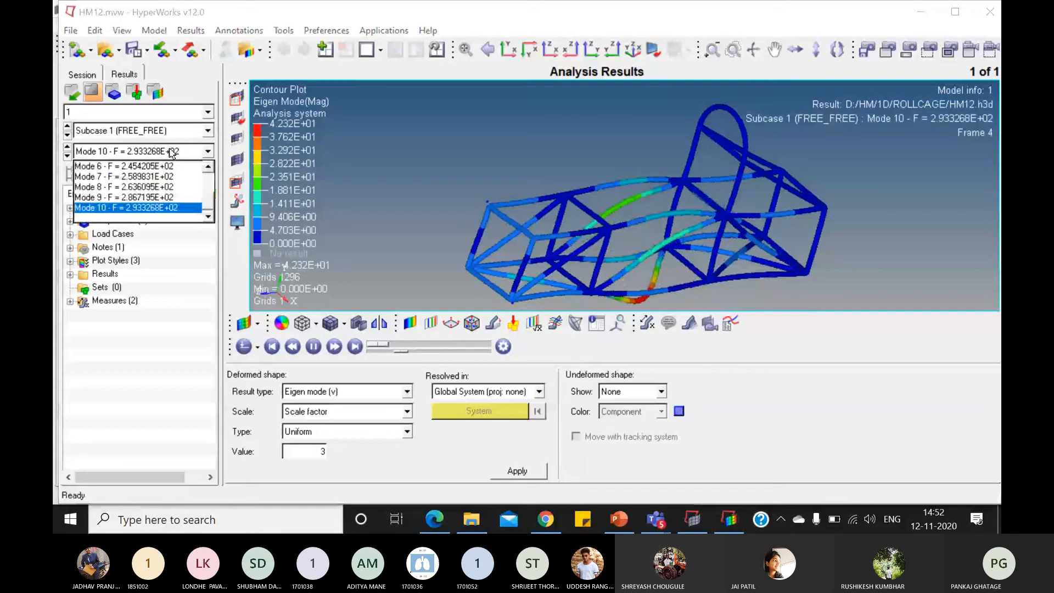
scroll(171, 168, "up", 2)
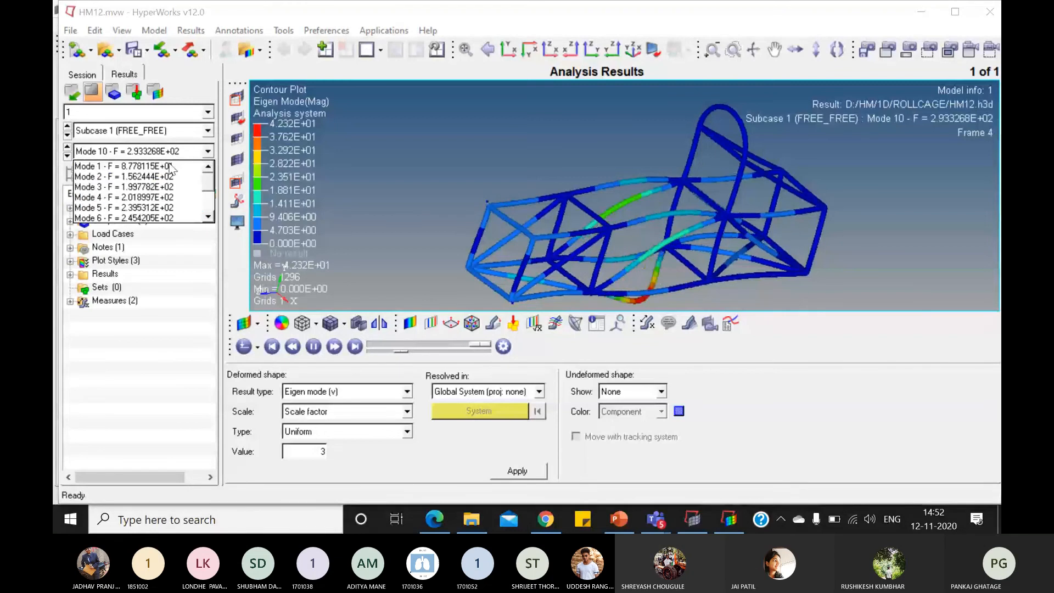
left_click(165, 166)
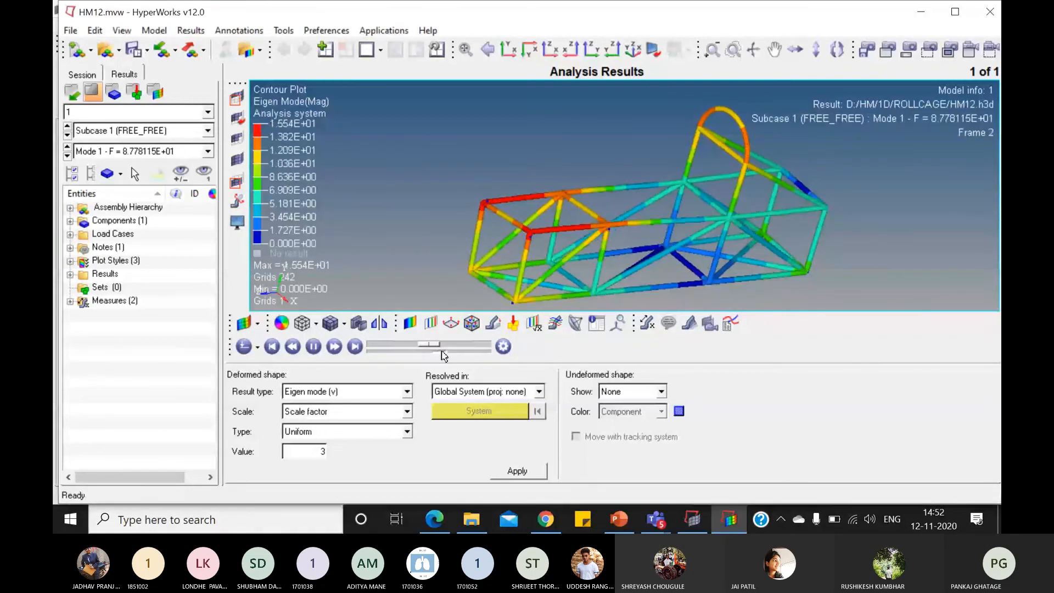
- Slow down the mode 1 animation and set the deformed shape's uniform scale factor to 10
left_click_drag(441, 351, 451, 352)
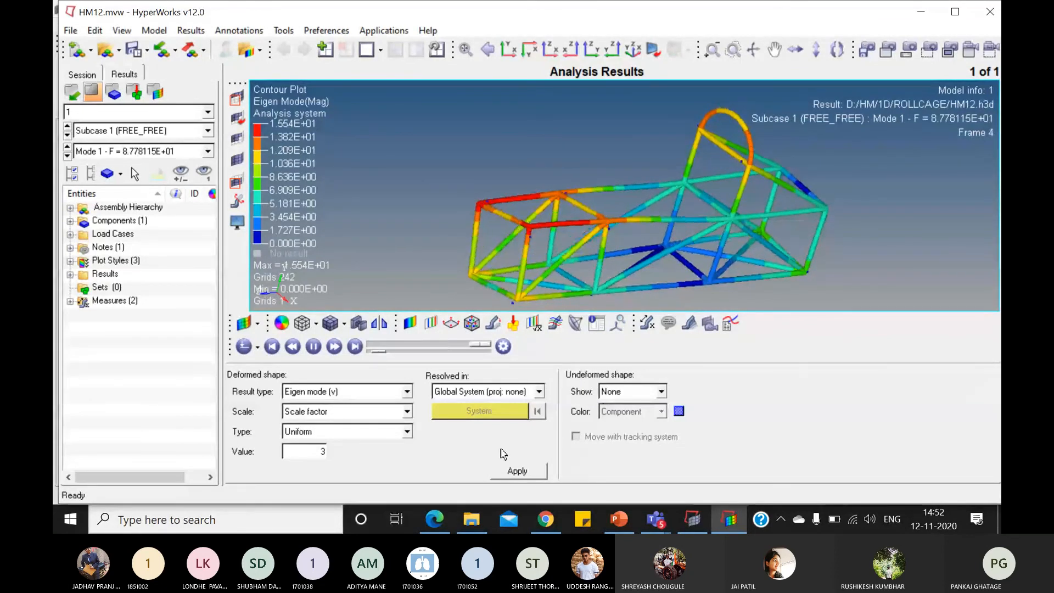
double_click(323, 451)
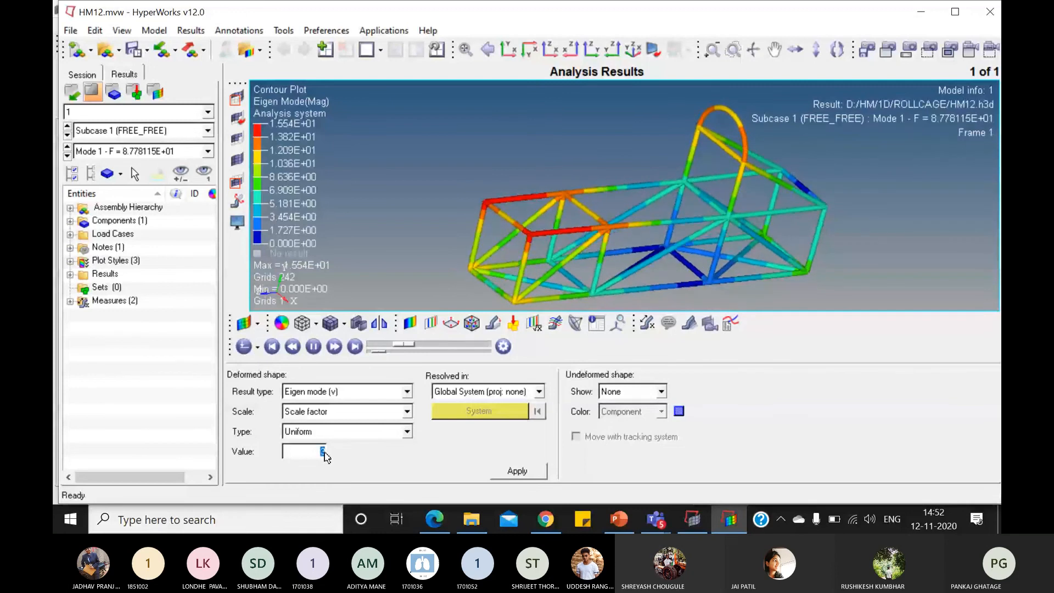
type("10")
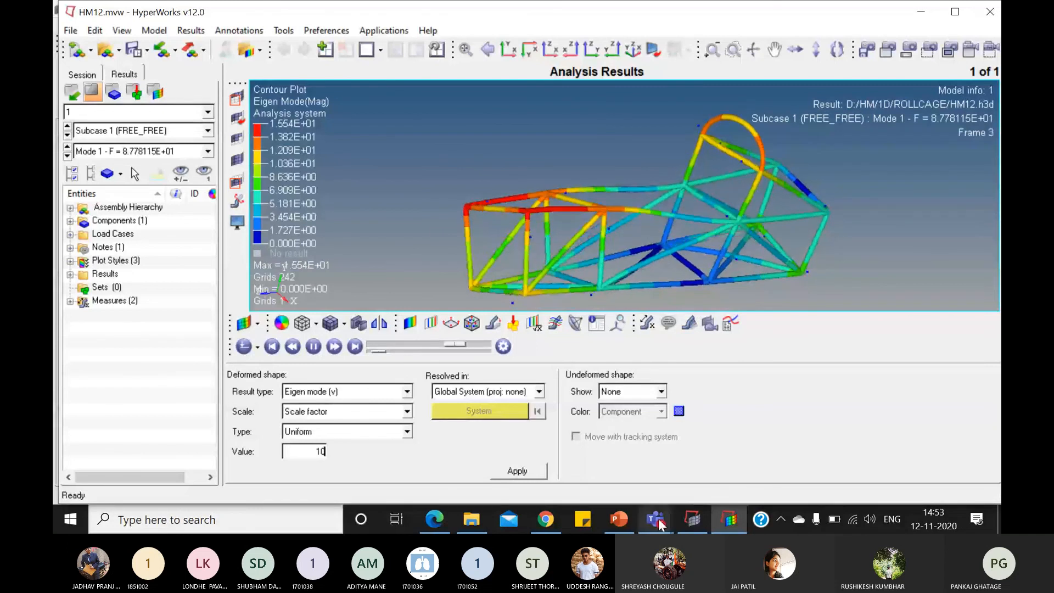
- Switch to the SP-D3 meeting window in Microsoft Teams and return to the HM12 results in HyperView
mouse_move(661, 524)
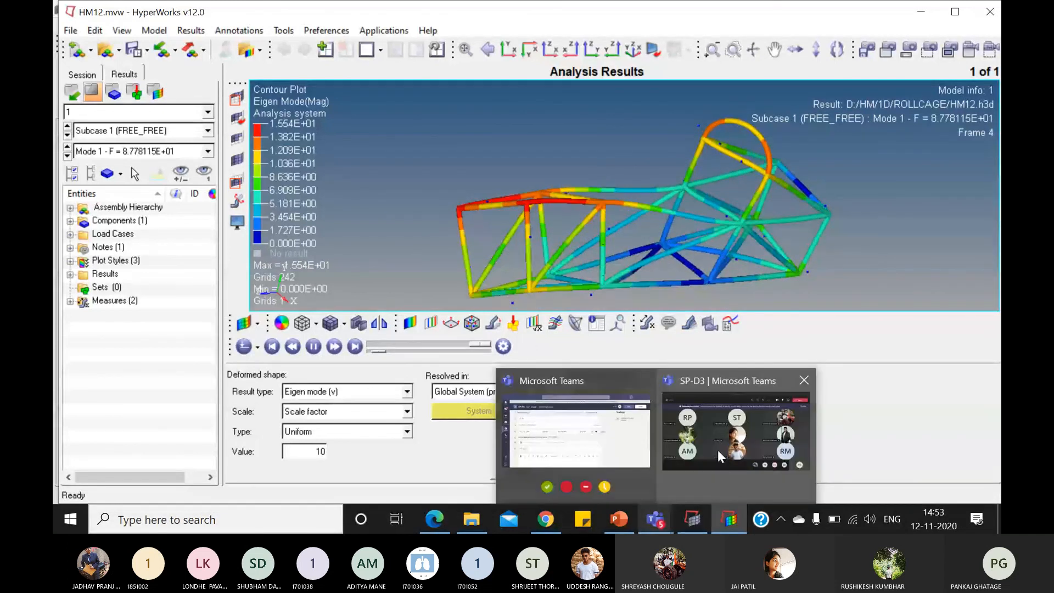
left_click(717, 450)
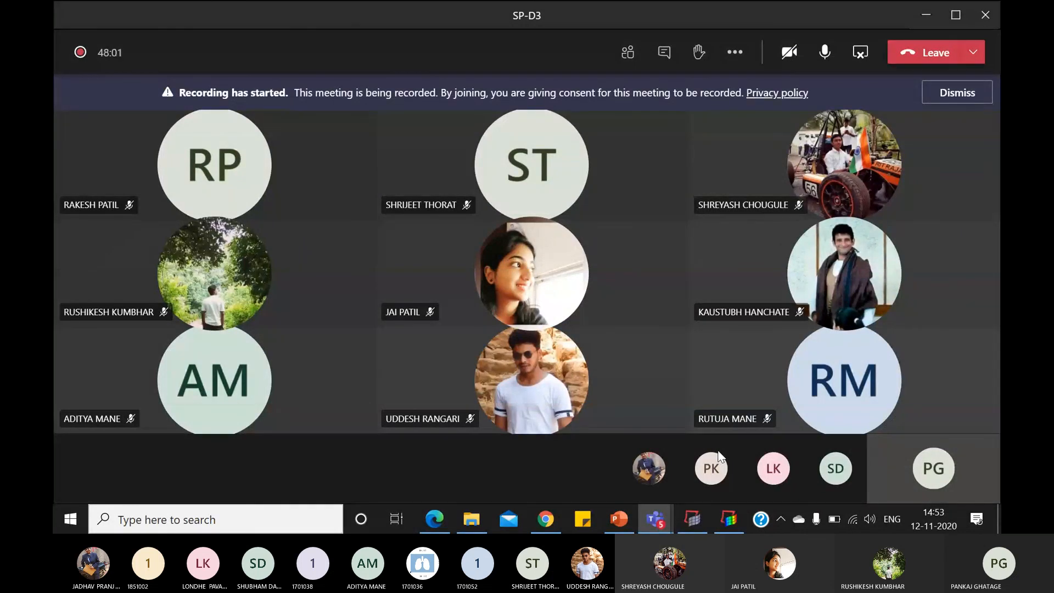
mouse_move(729, 519)
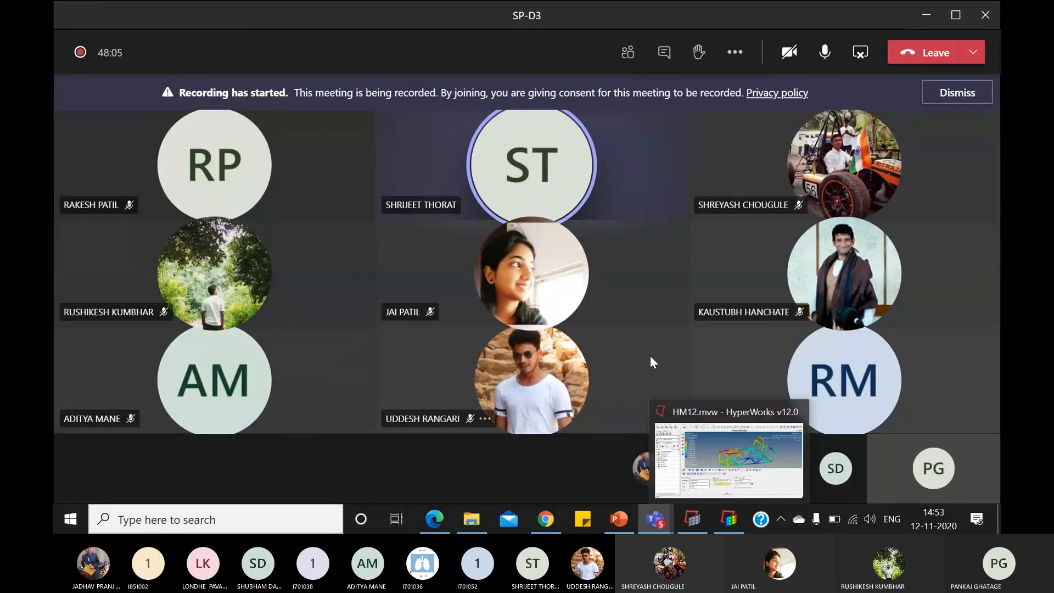
left_click(701, 519)
left_click(726, 519)
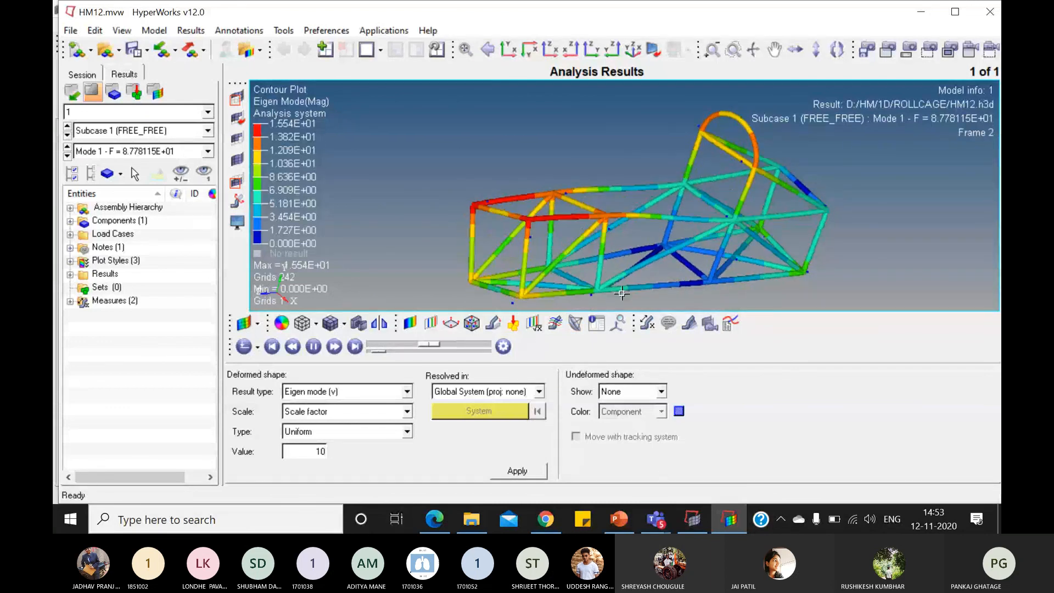
- Switch to the 1D Meshing presentation in PowerPoint and show slide 12 with the roll cage contour image
left_click(693, 518)
left_click(693, 518)
left_click(729, 519)
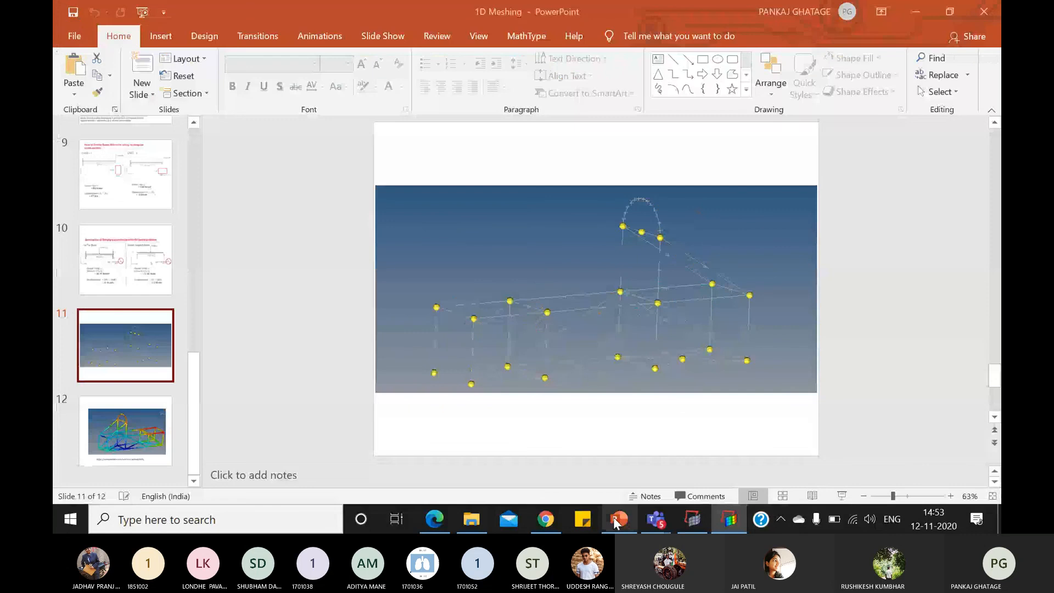
left_click(132, 442)
left_click(131, 442)
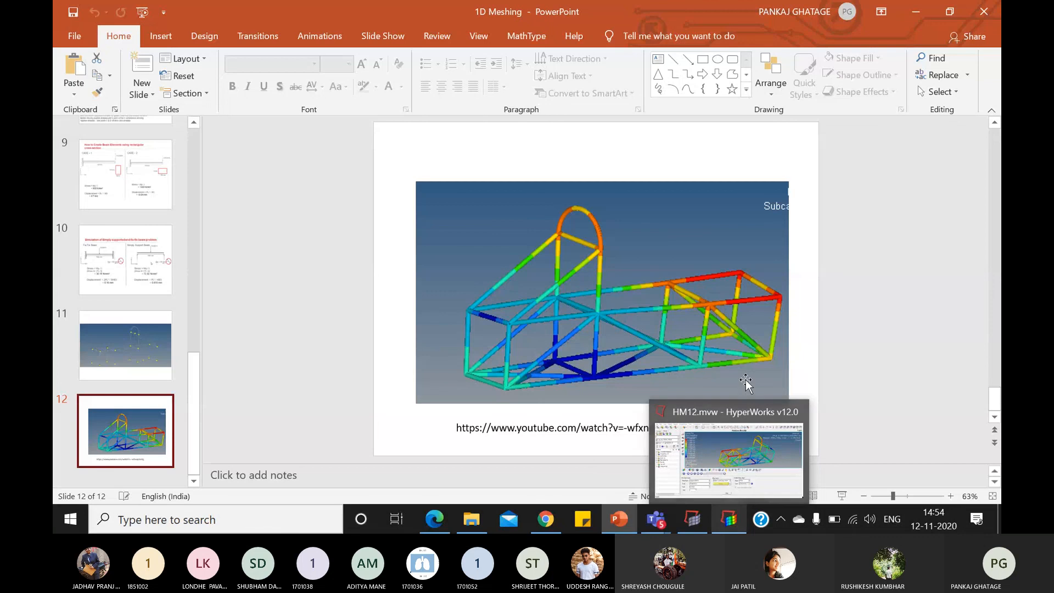
- Switch to HyperMesh to view the roll cage model and return to the mode 1 animation in HyperView
left_click(692, 521)
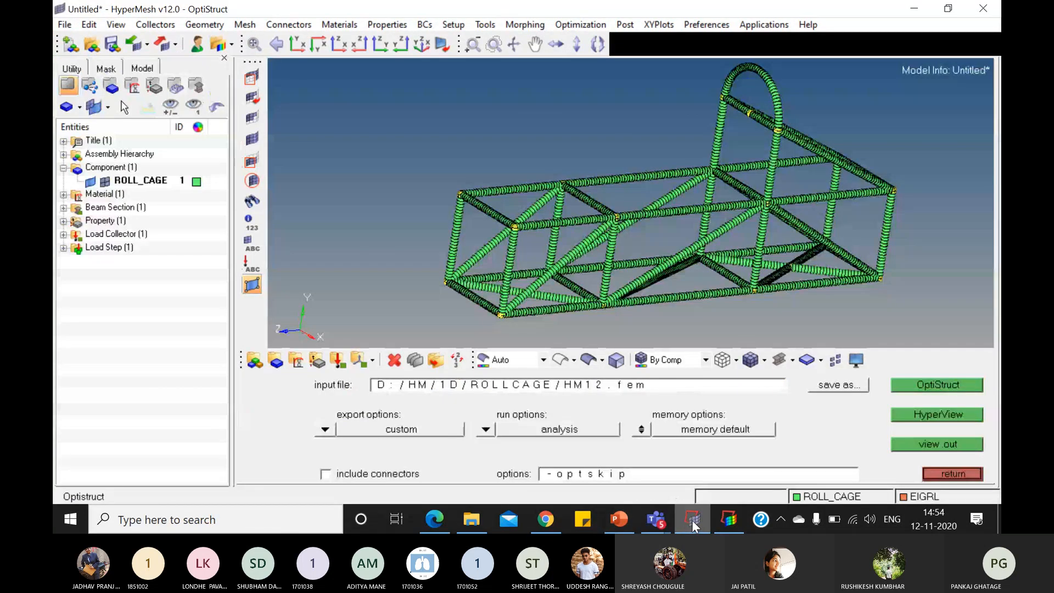
left_click(729, 519)
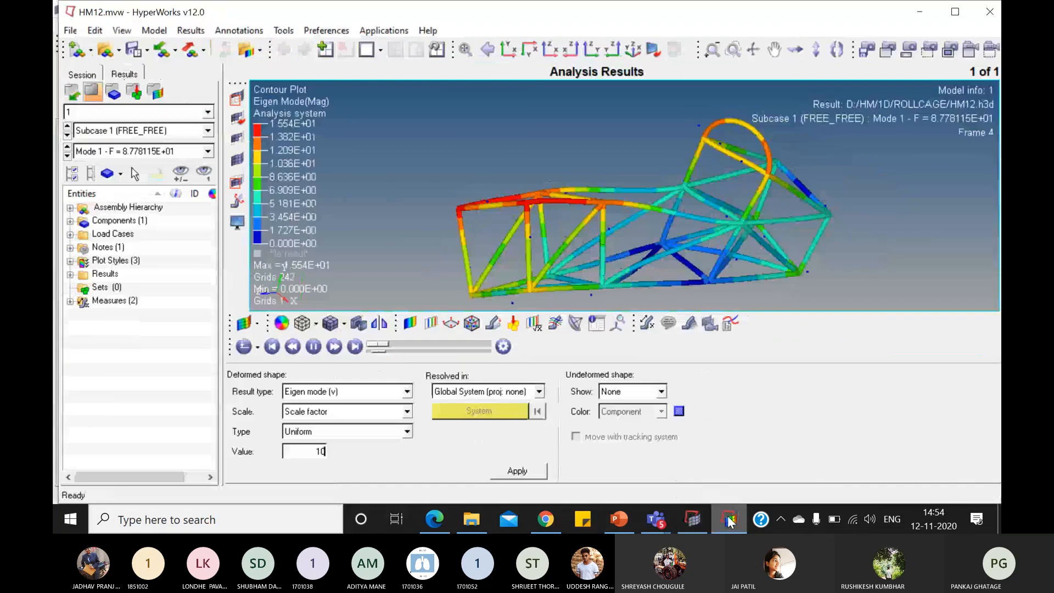
mouse_move(655, 519)
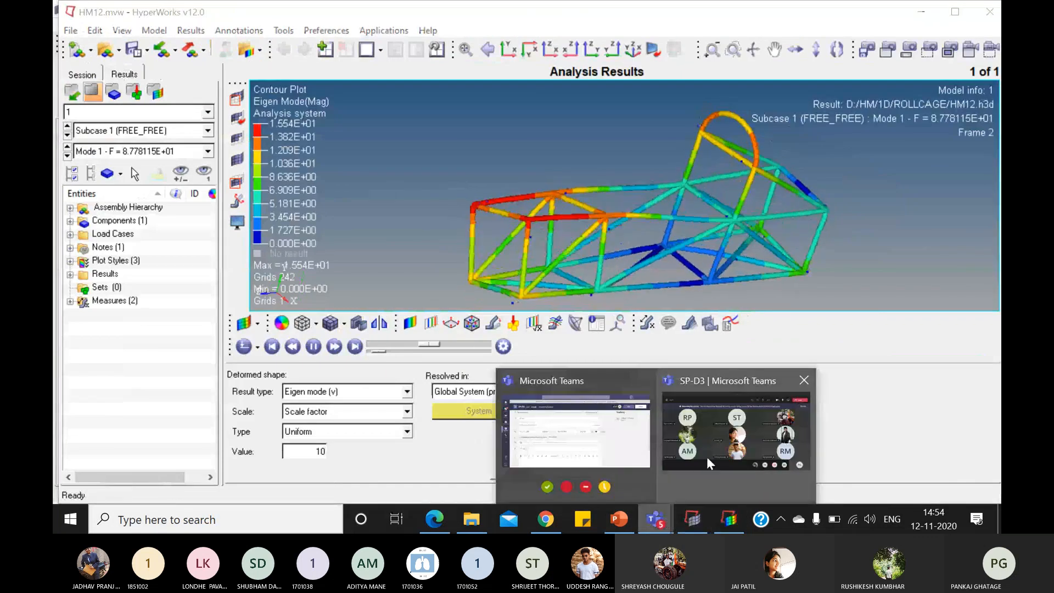